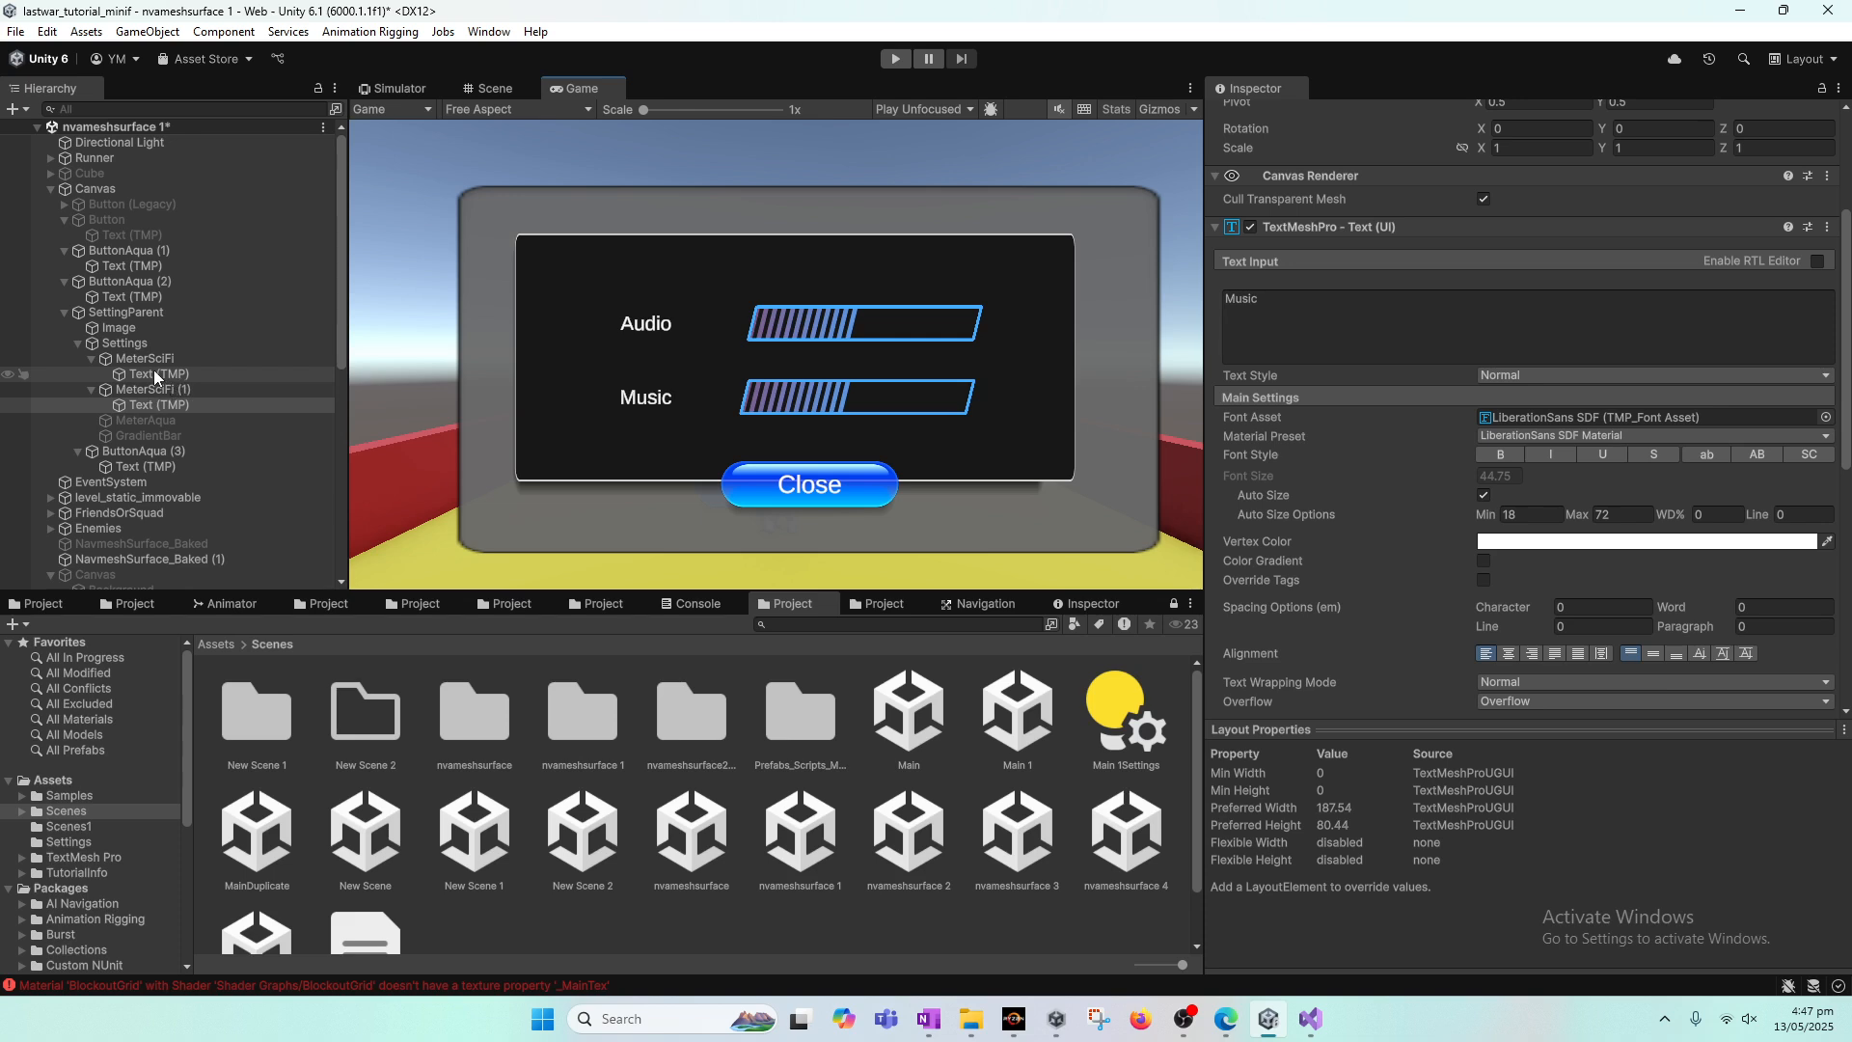
Step: Rename the MeterSciFi object under Settings to Audio_MeterSciFi
{"action": "left_click", "coordinate": [153, 364]}
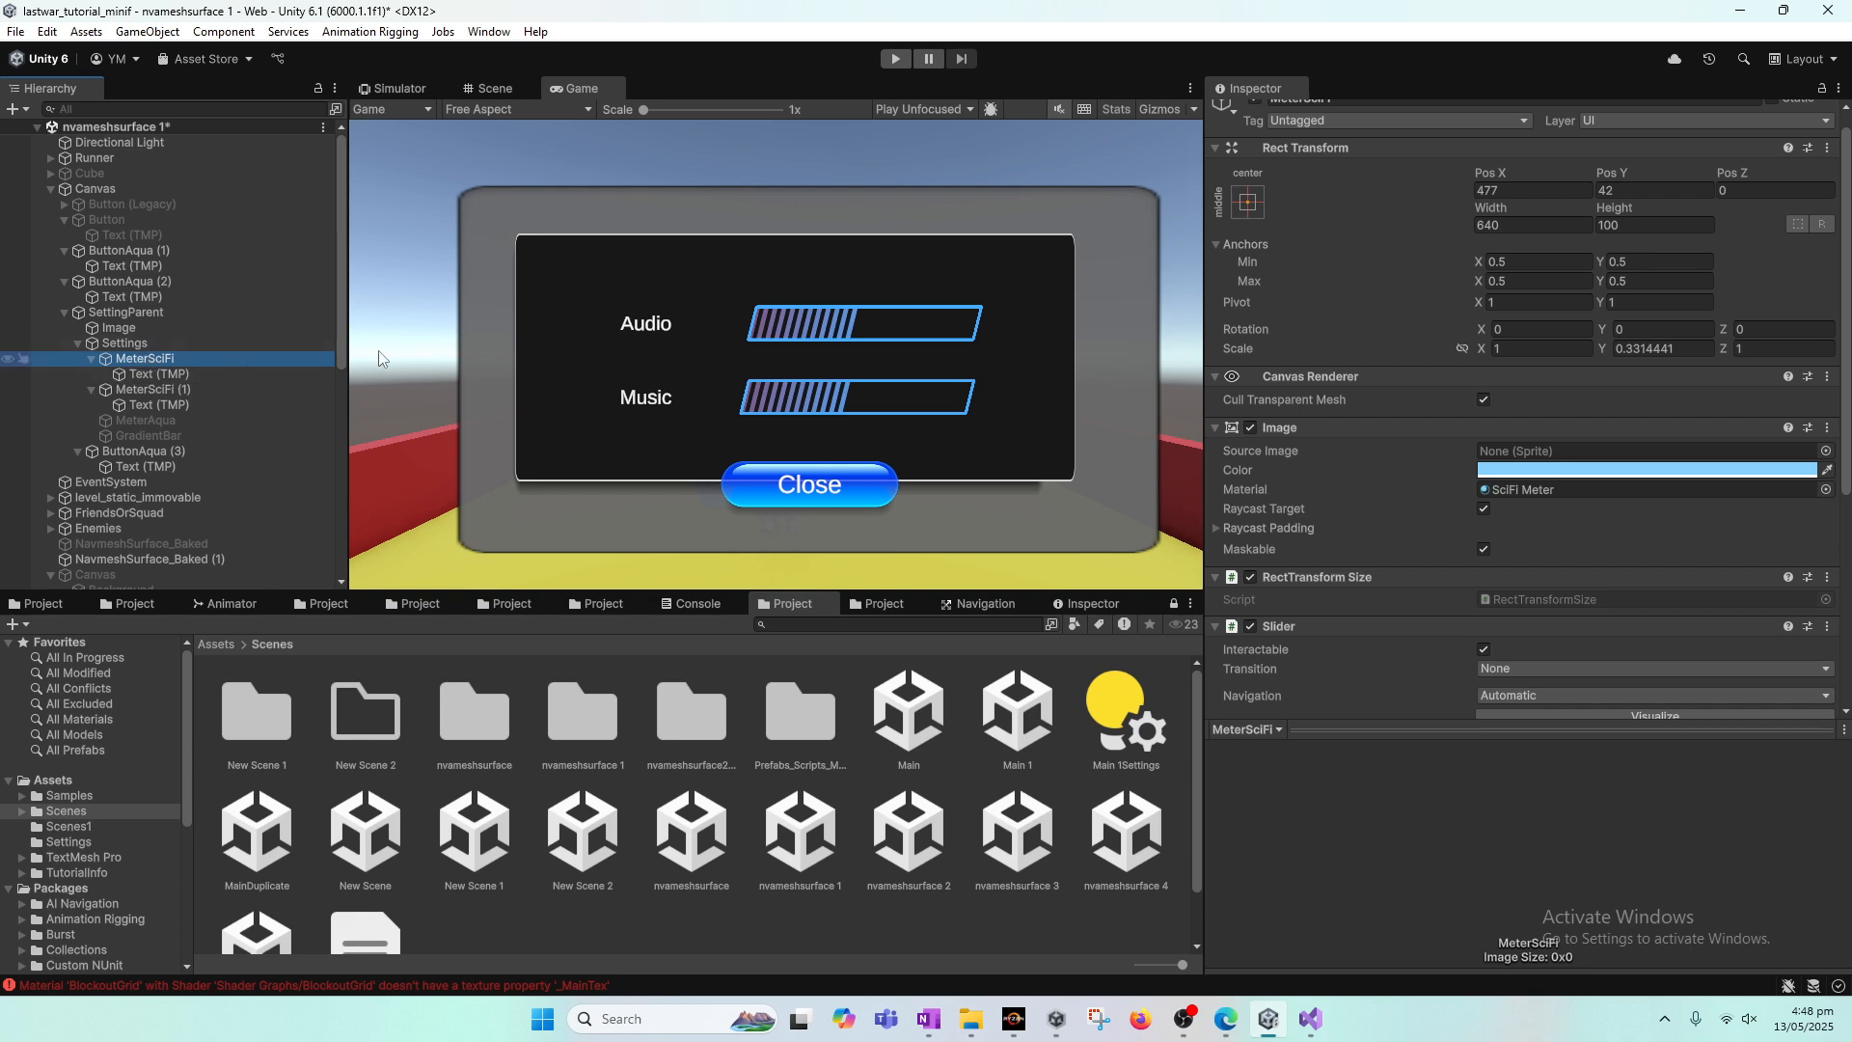
{"action": "scroll", "coordinate": [1359, 147], "scroll_direction": "up", "scroll_amount": 1}
{"action": "left_click", "coordinate": [1357, 117]}
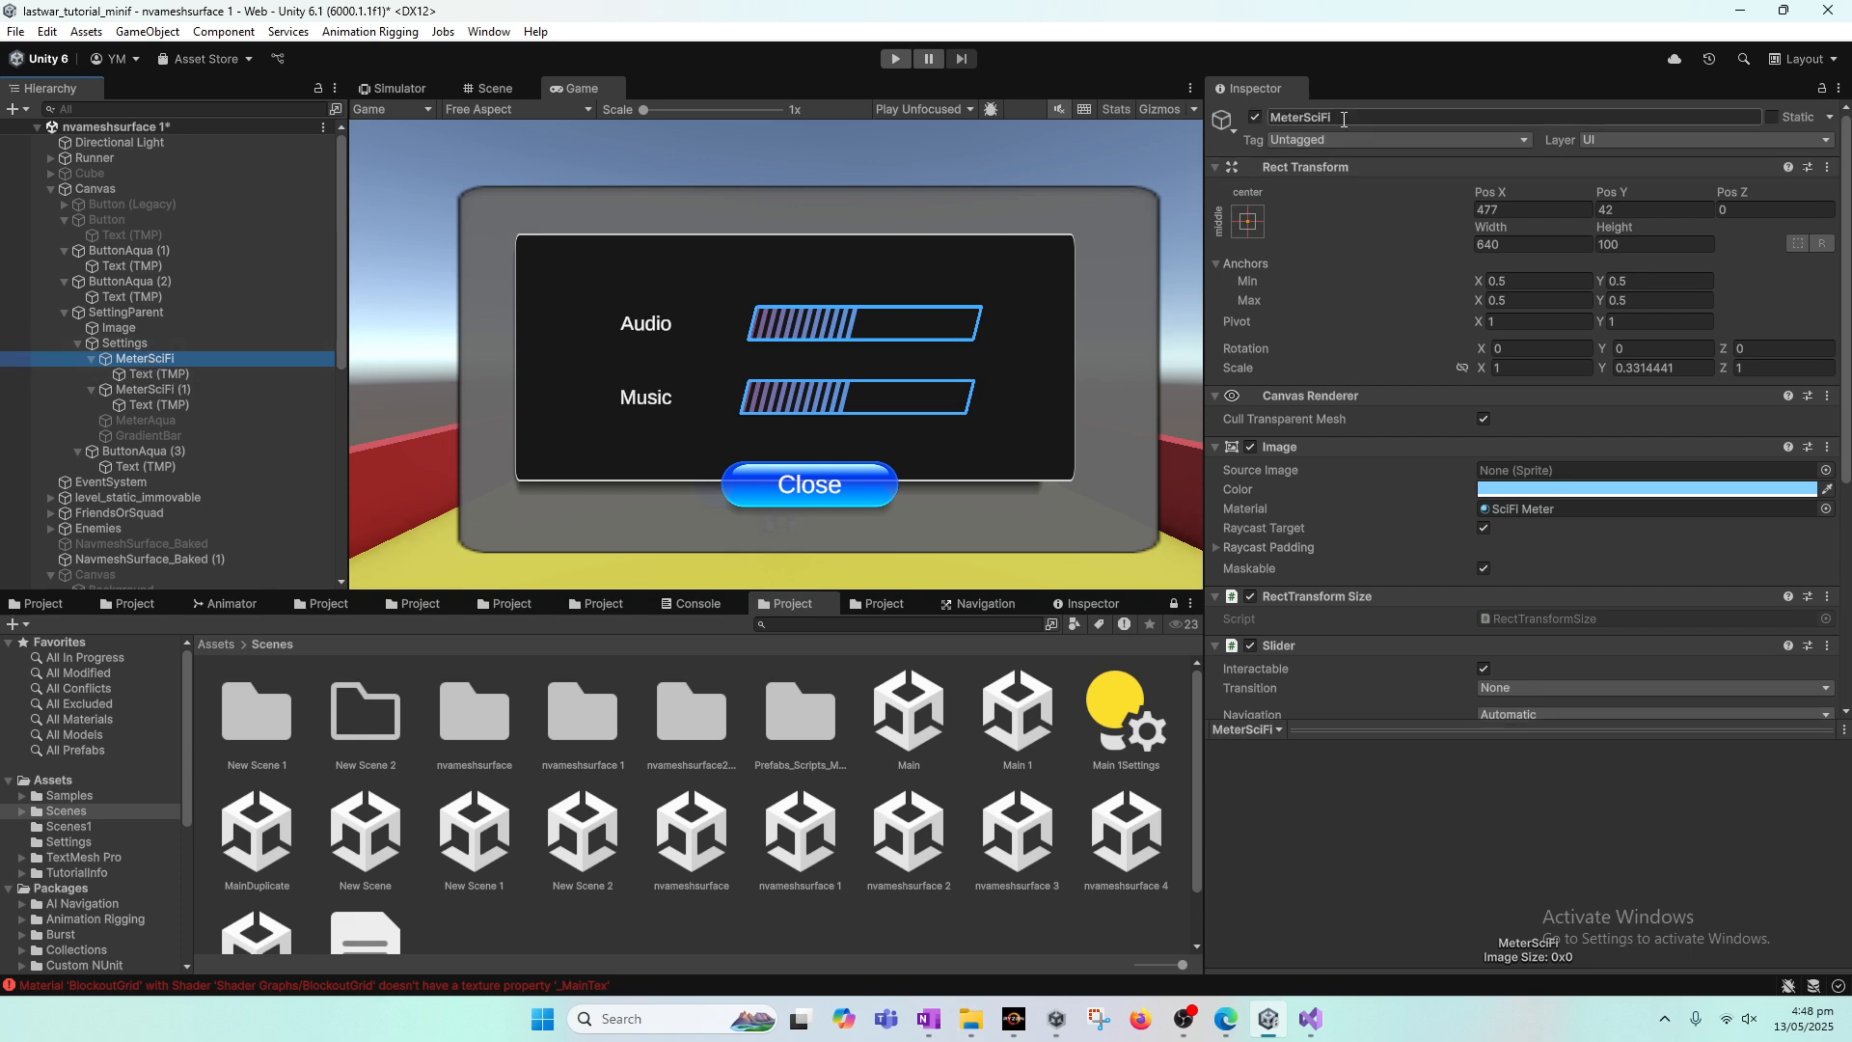
{"action": "key", "text": "Home"}
{"action": "type", "text": "A"}
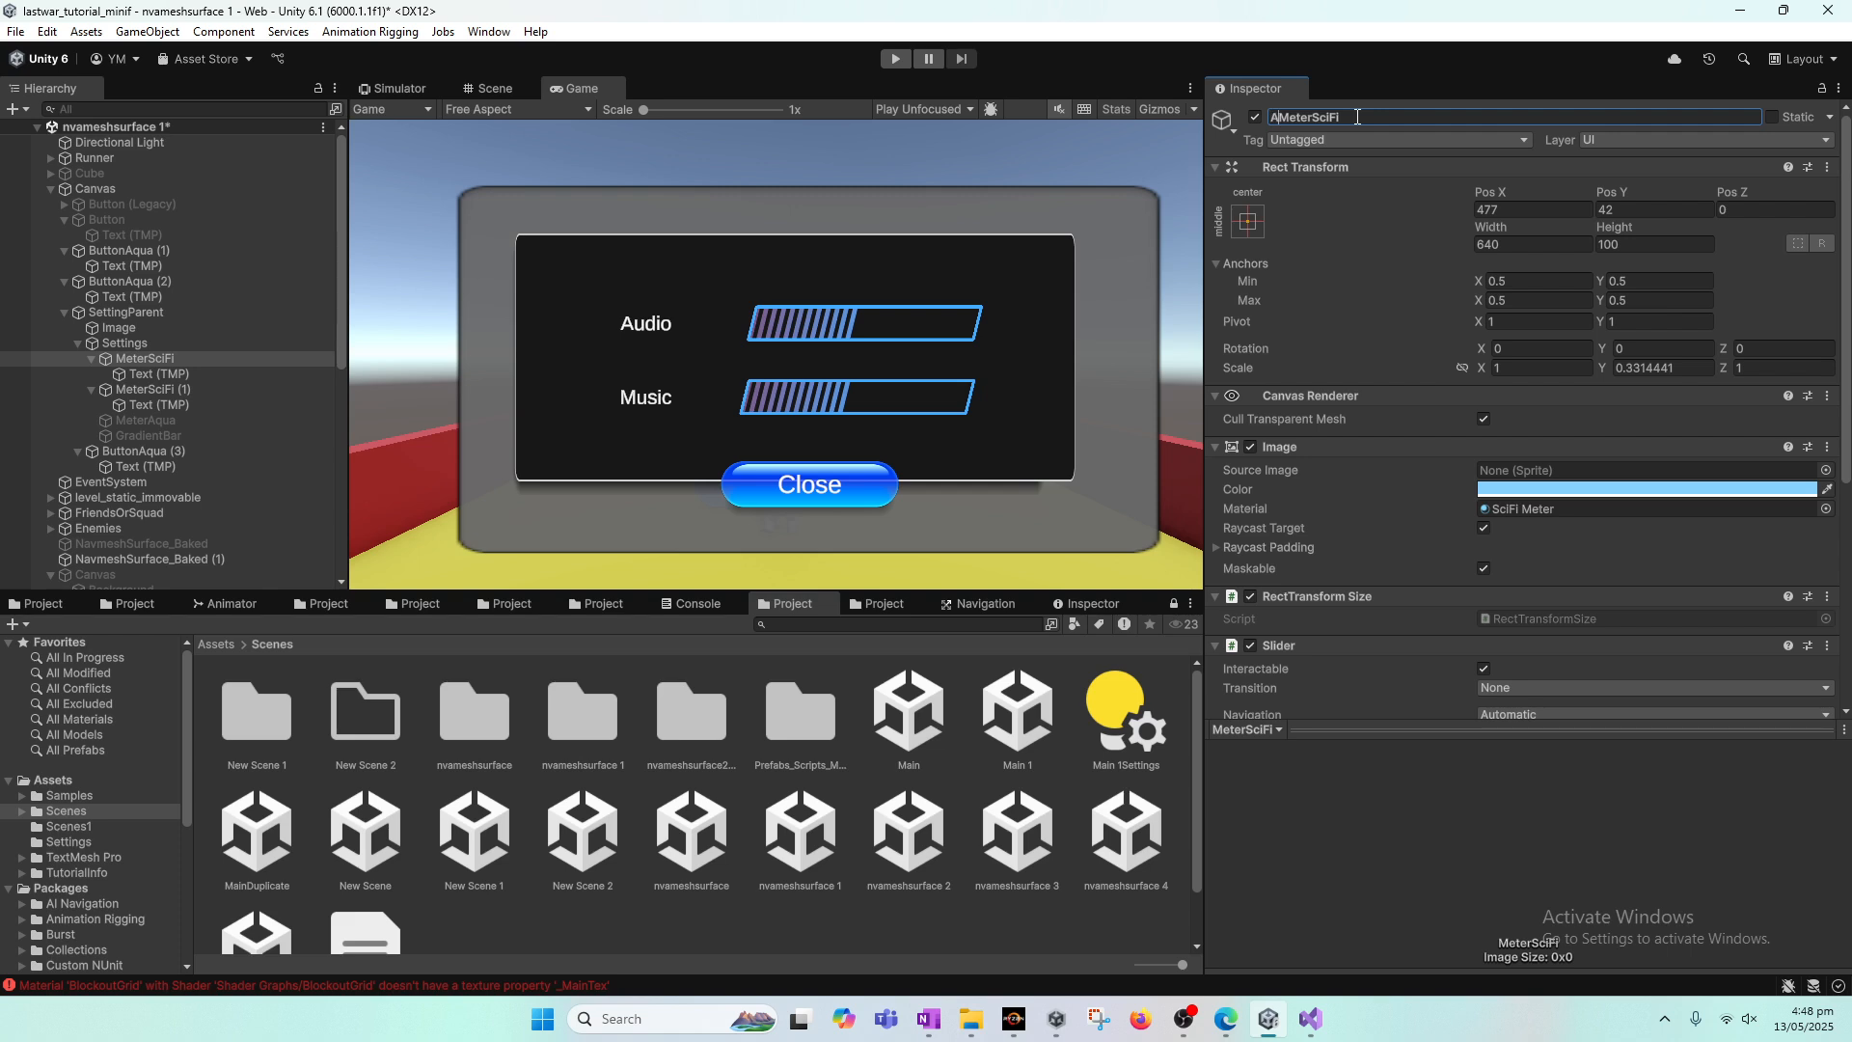
{"action": "type", "text": "udio_"}
Step: Rename the MeterSciFi (1) object under Settings to Music_MeterSciFi (1)
{"action": "left_click", "coordinate": [174, 387]}
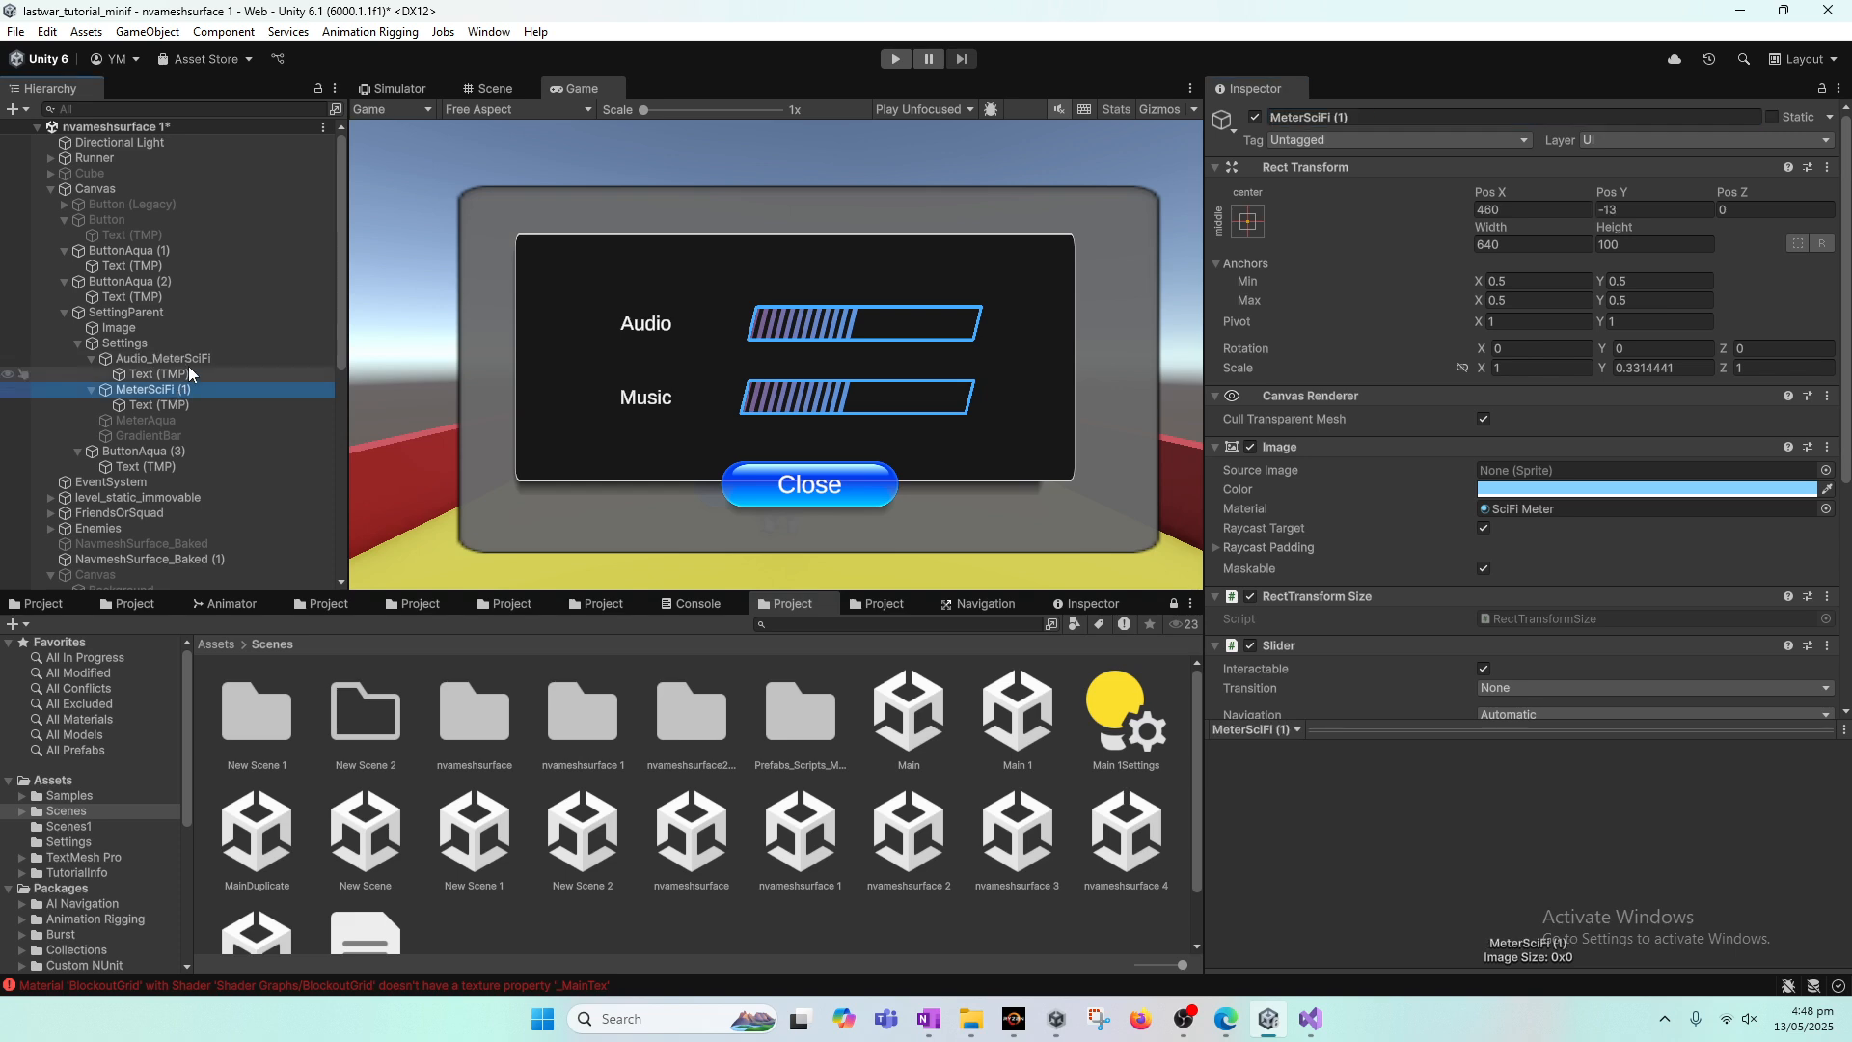
{"action": "left_click", "coordinate": [1313, 115]}
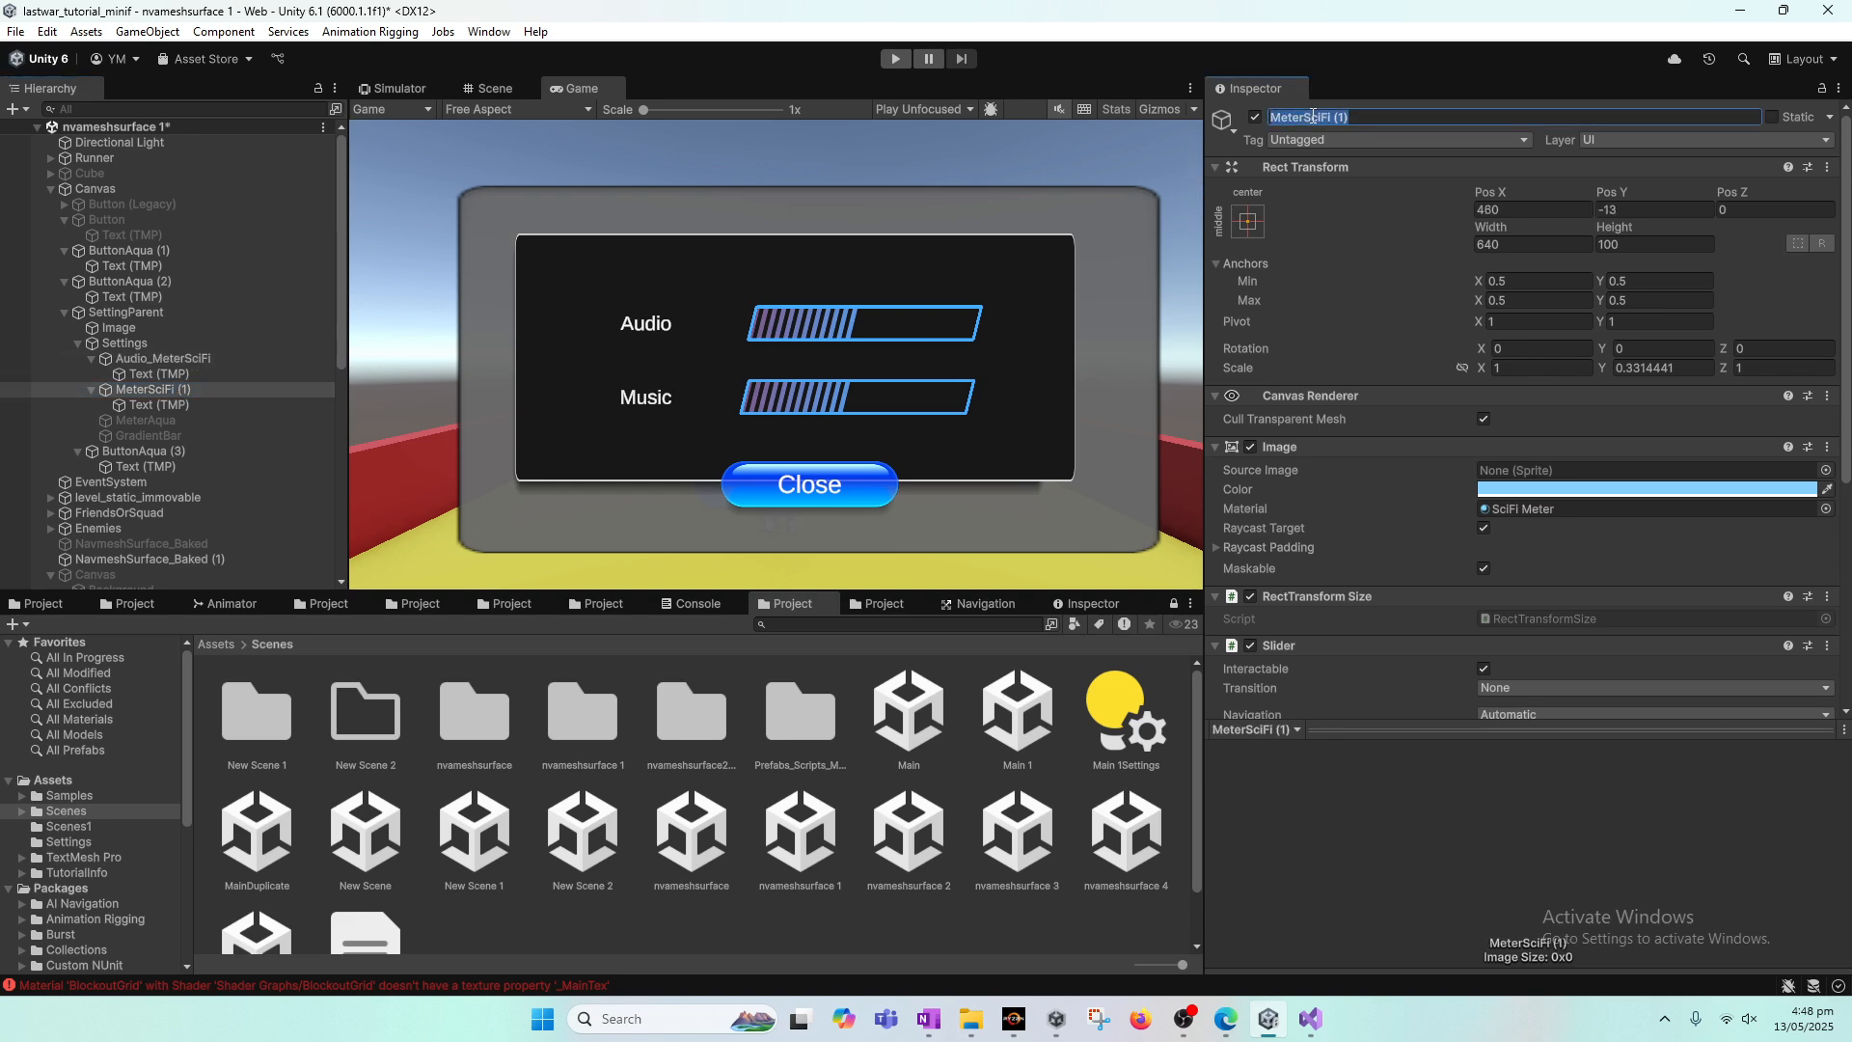
{"action": "left_click", "coordinate": [1313, 116]}
{"action": "type", "text": "Music_"}
{"action": "key", "text": "Return"}
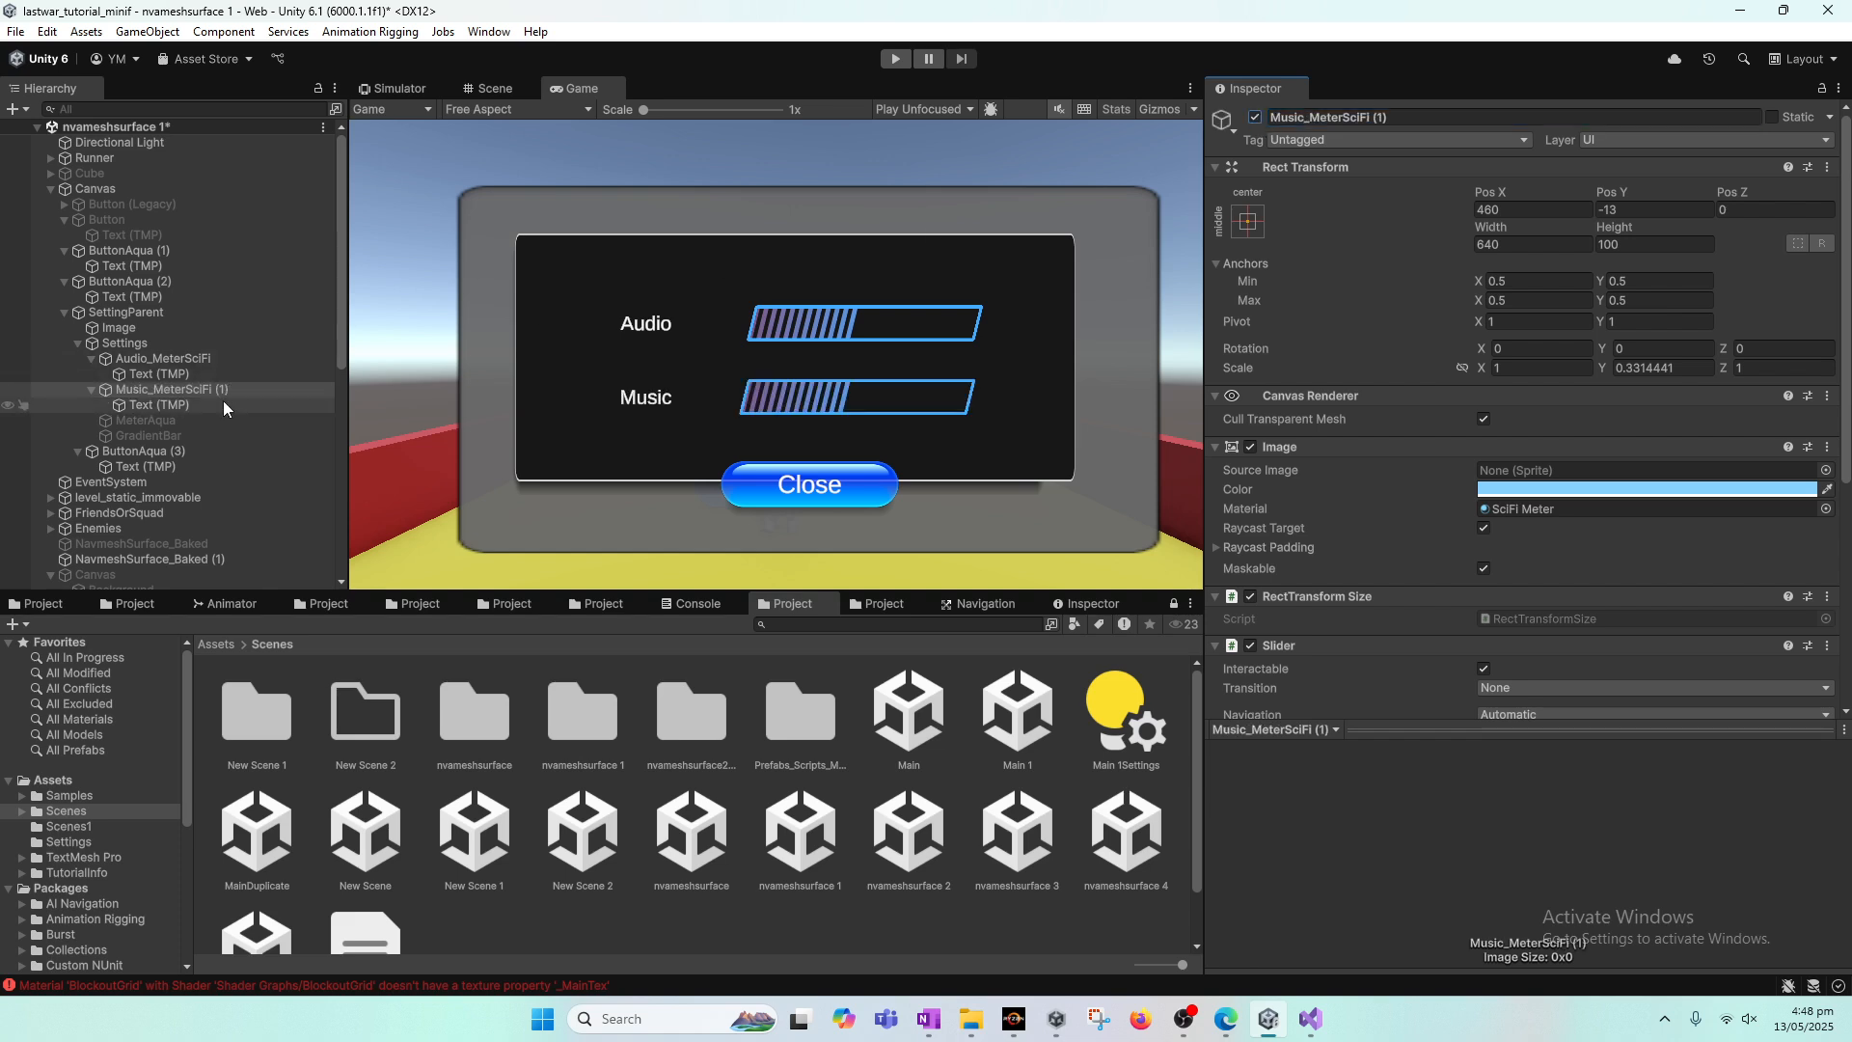
Step: Examine the TextMeshPro settings of the Music and Audio labels, toggling Auto Size off and on for the Music label
{"action": "left_click", "coordinate": [223, 404]}
{"action": "left_click", "coordinate": [228, 390]}
{"action": "left_click", "coordinate": [206, 404]}
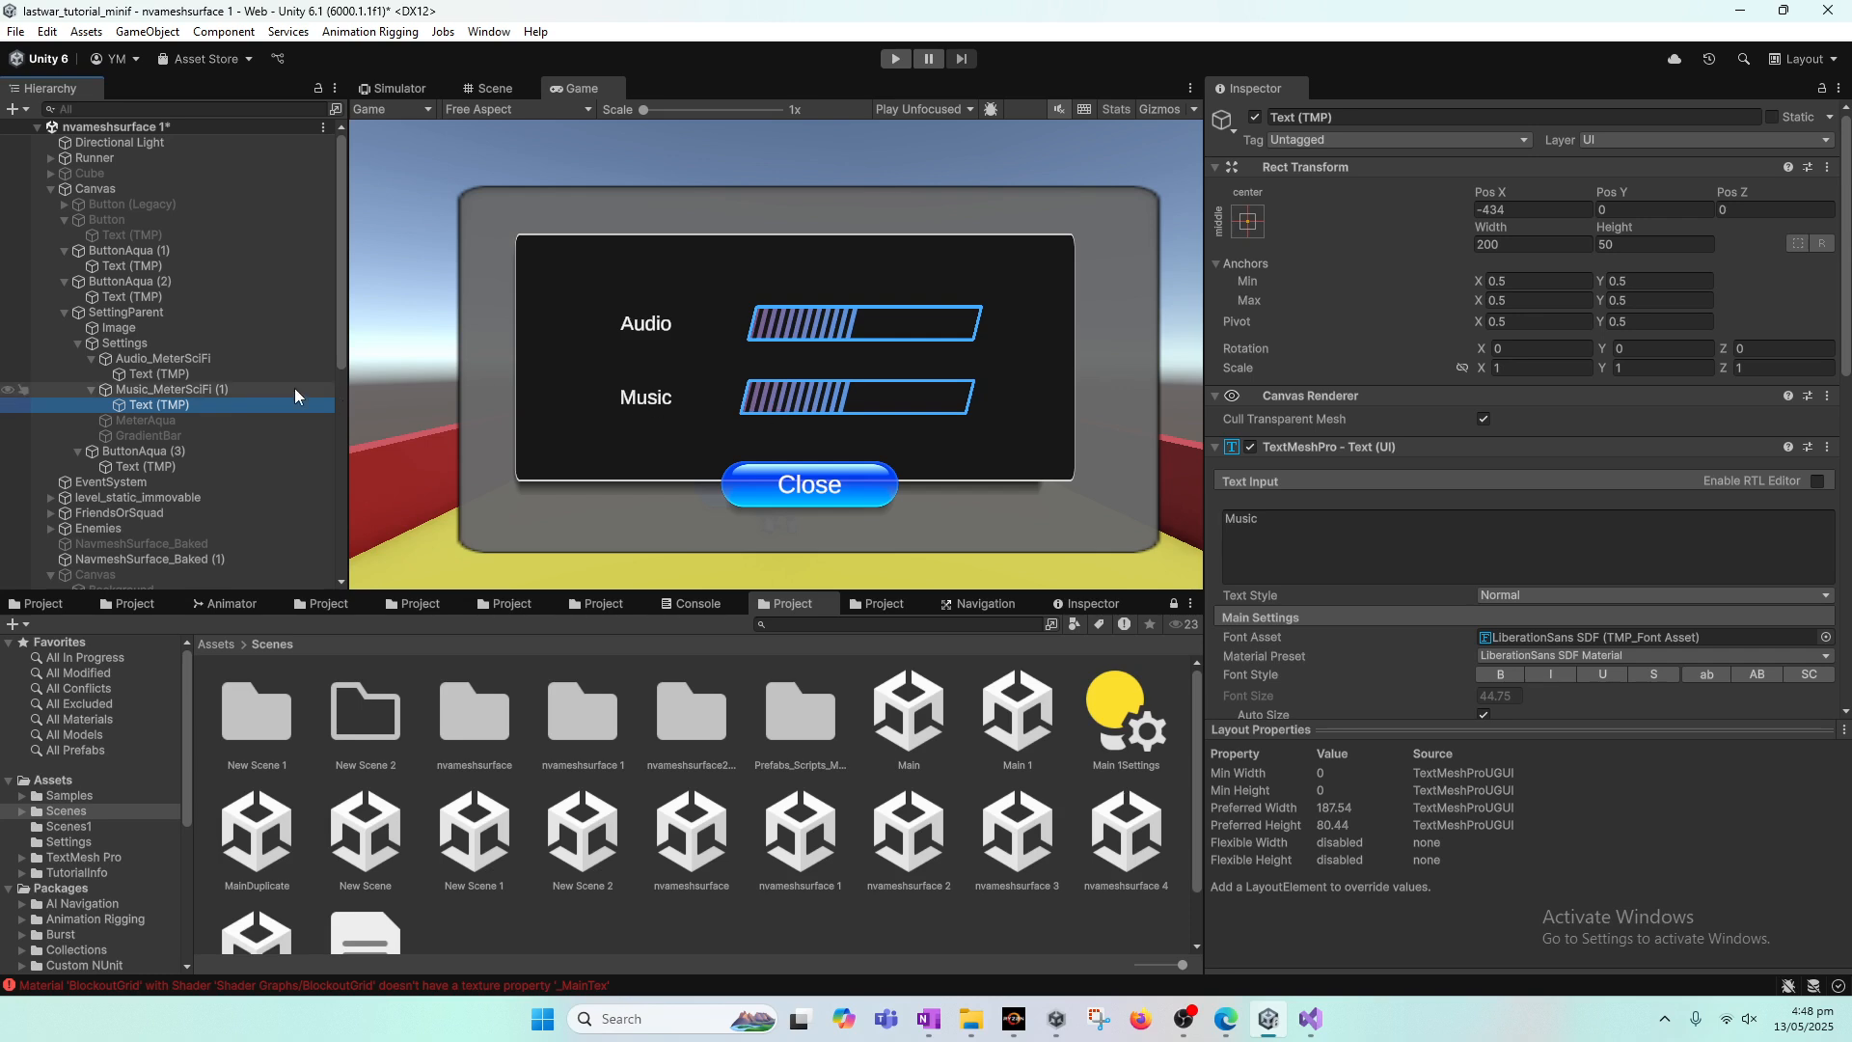
{"action": "left_click_drag", "start_coordinate": [1846, 289], "coordinate": [1849, 413]}
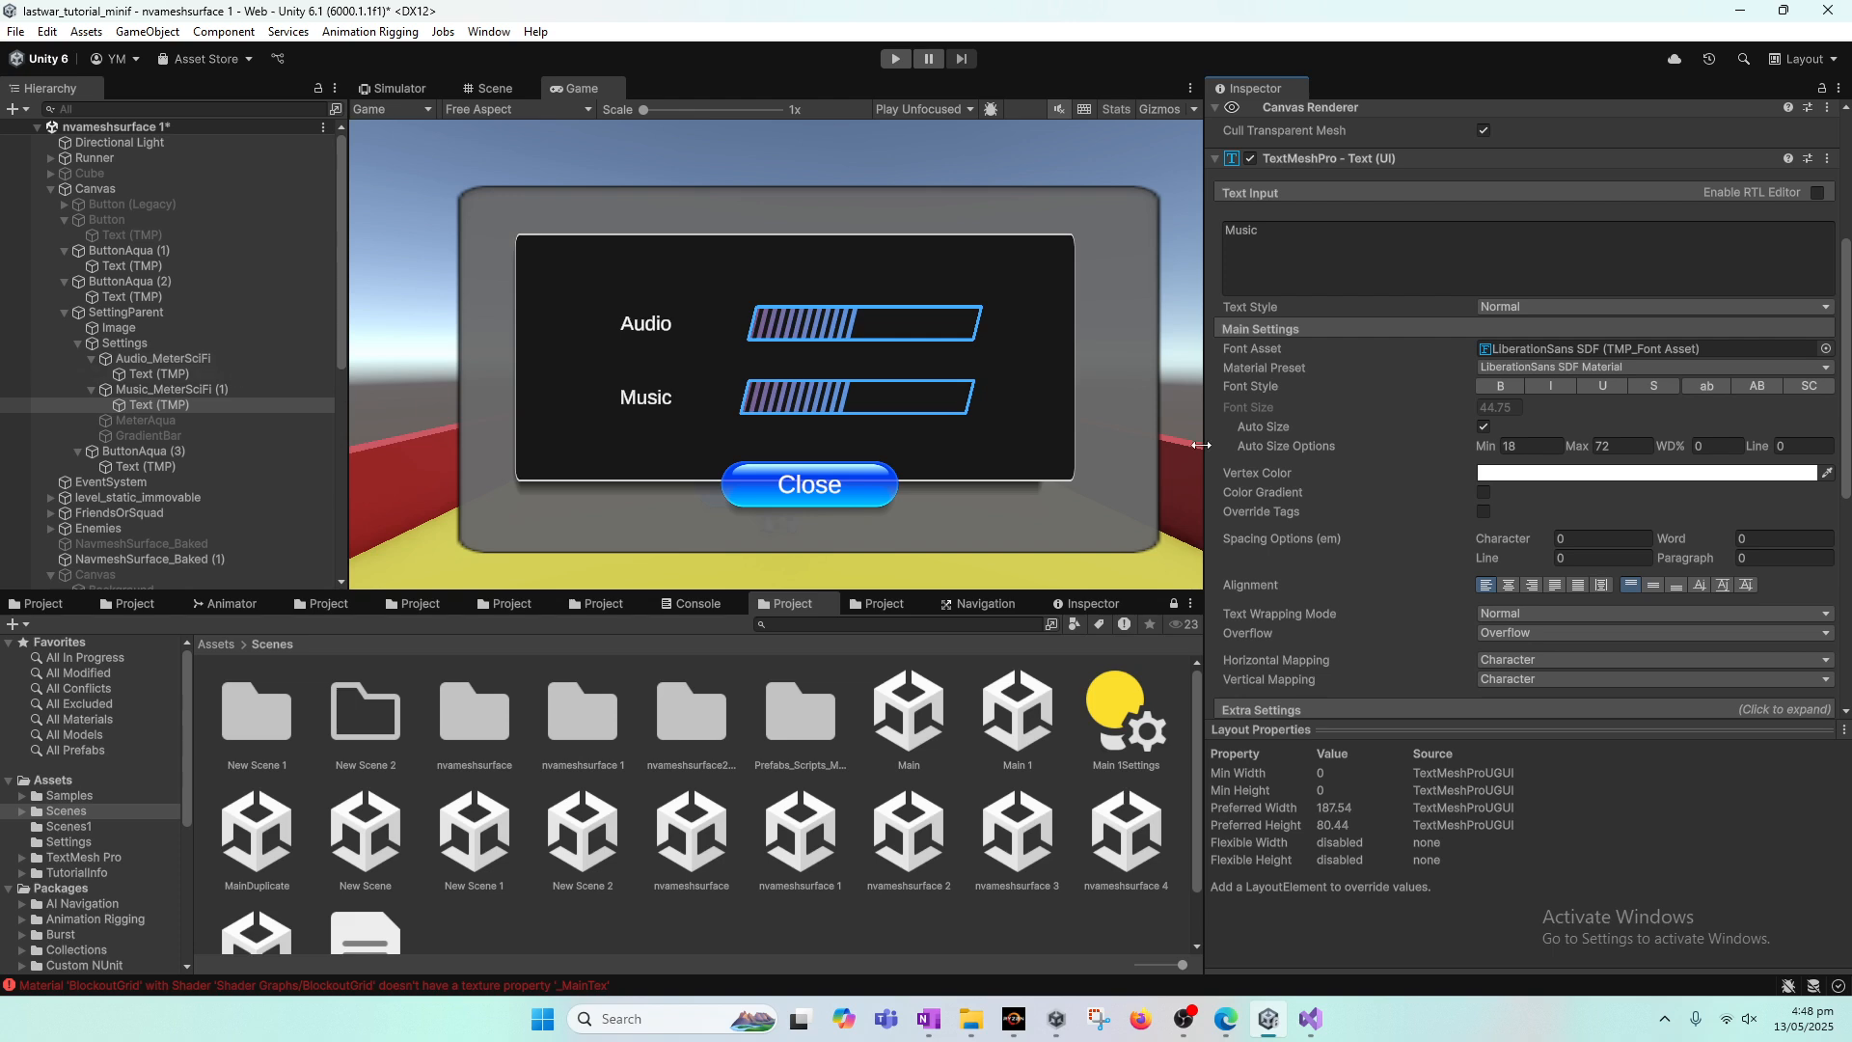
{"action": "left_click", "coordinate": [1483, 427]}
{"action": "left_click", "coordinate": [1483, 428]}
{"action": "left_click", "coordinate": [1483, 427]}
{"action": "left_click", "coordinate": [1483, 427]}
{"action": "left_click", "coordinate": [198, 373]}
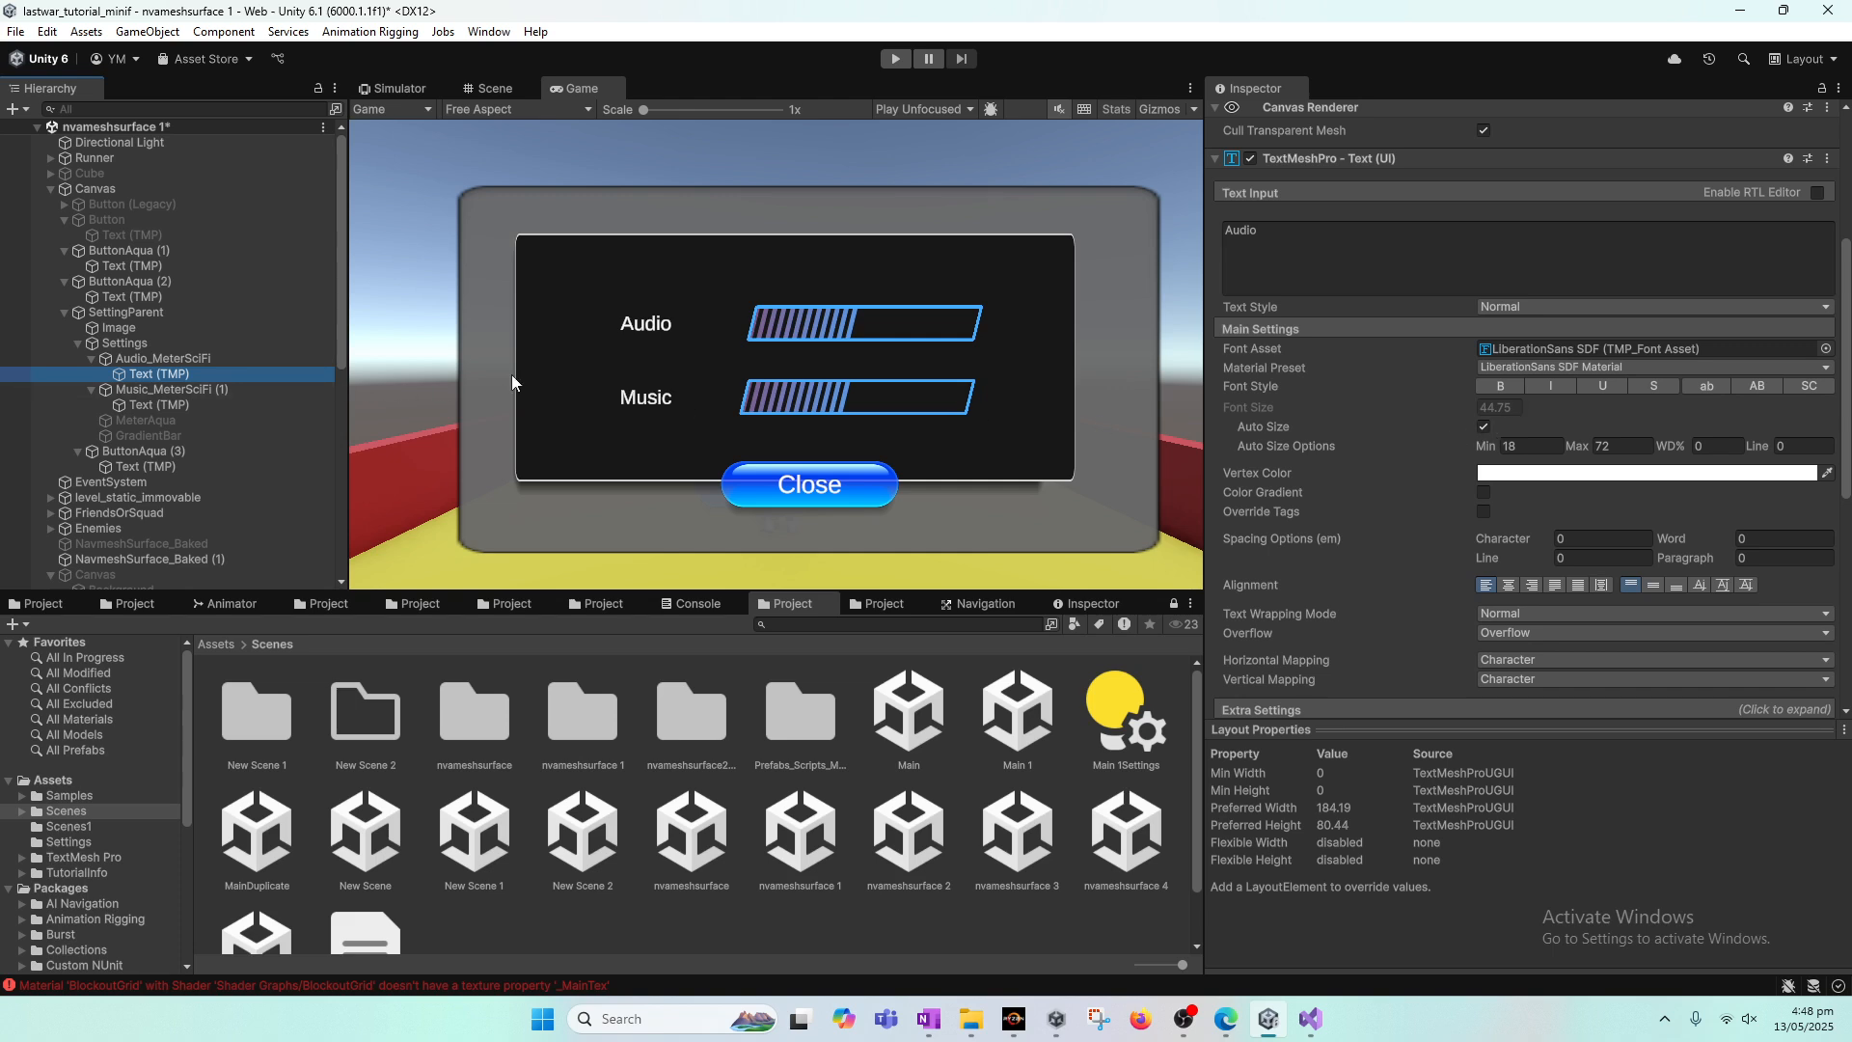
Step: Set the X, Y and Z scale of the Image under SettingParent to 1
{"action": "left_click", "coordinate": [151, 329]}
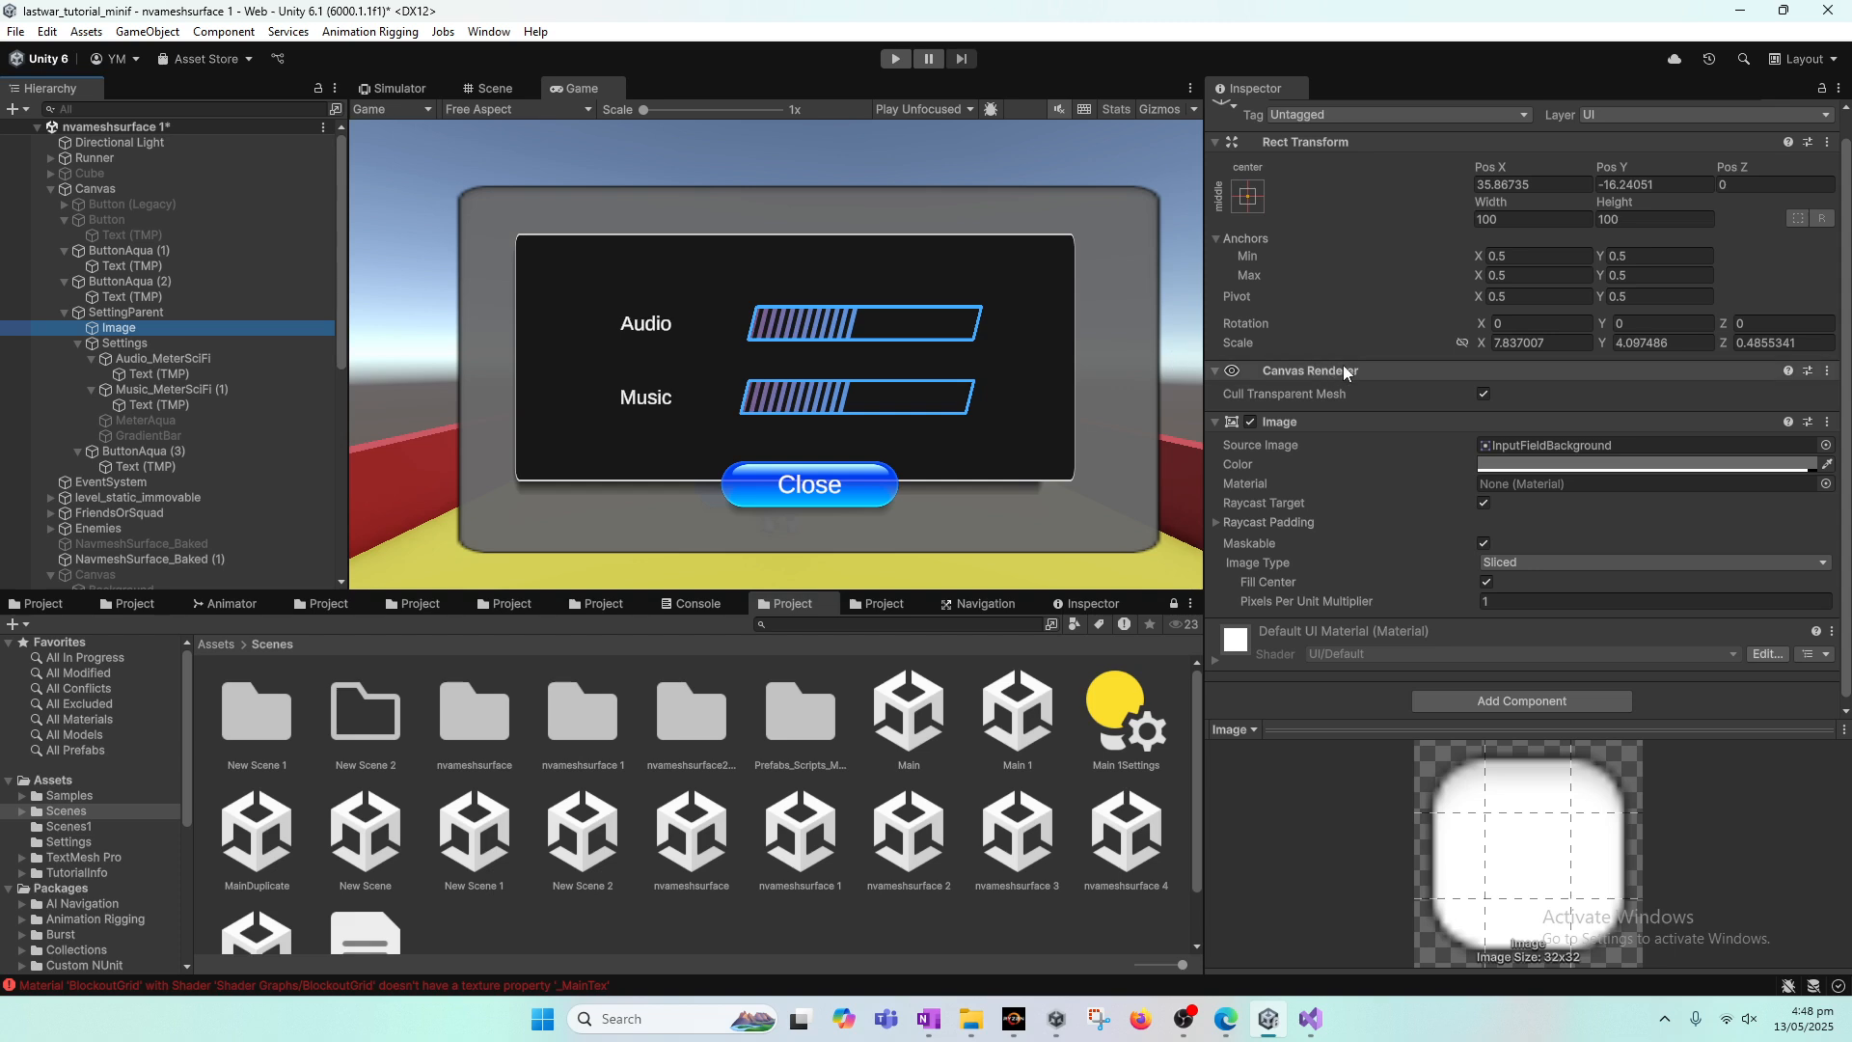
{"action": "scroll", "coordinate": [1418, 380], "scroll_direction": "up", "scroll_amount": 1}
{"action": "left_click", "coordinate": [1255, 115]}
{"action": "left_click", "coordinate": [1255, 115]}
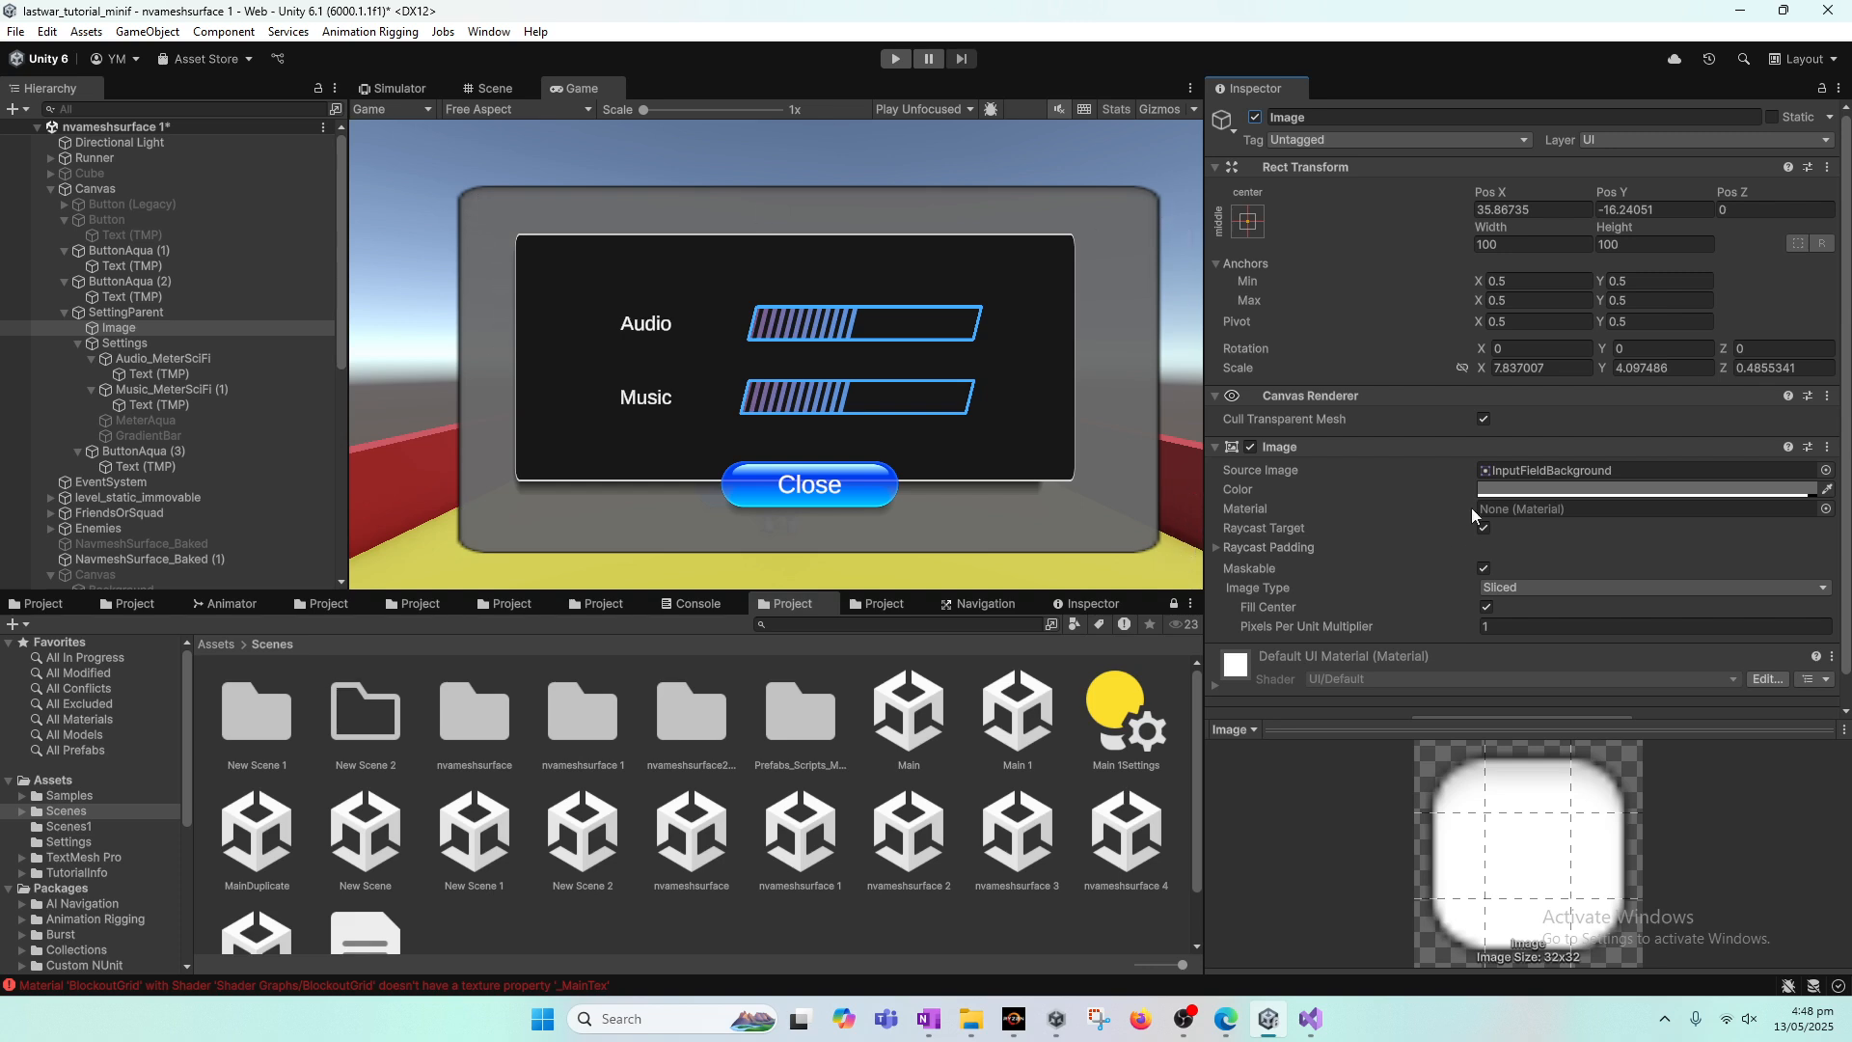
{"action": "type", "text": "1"}
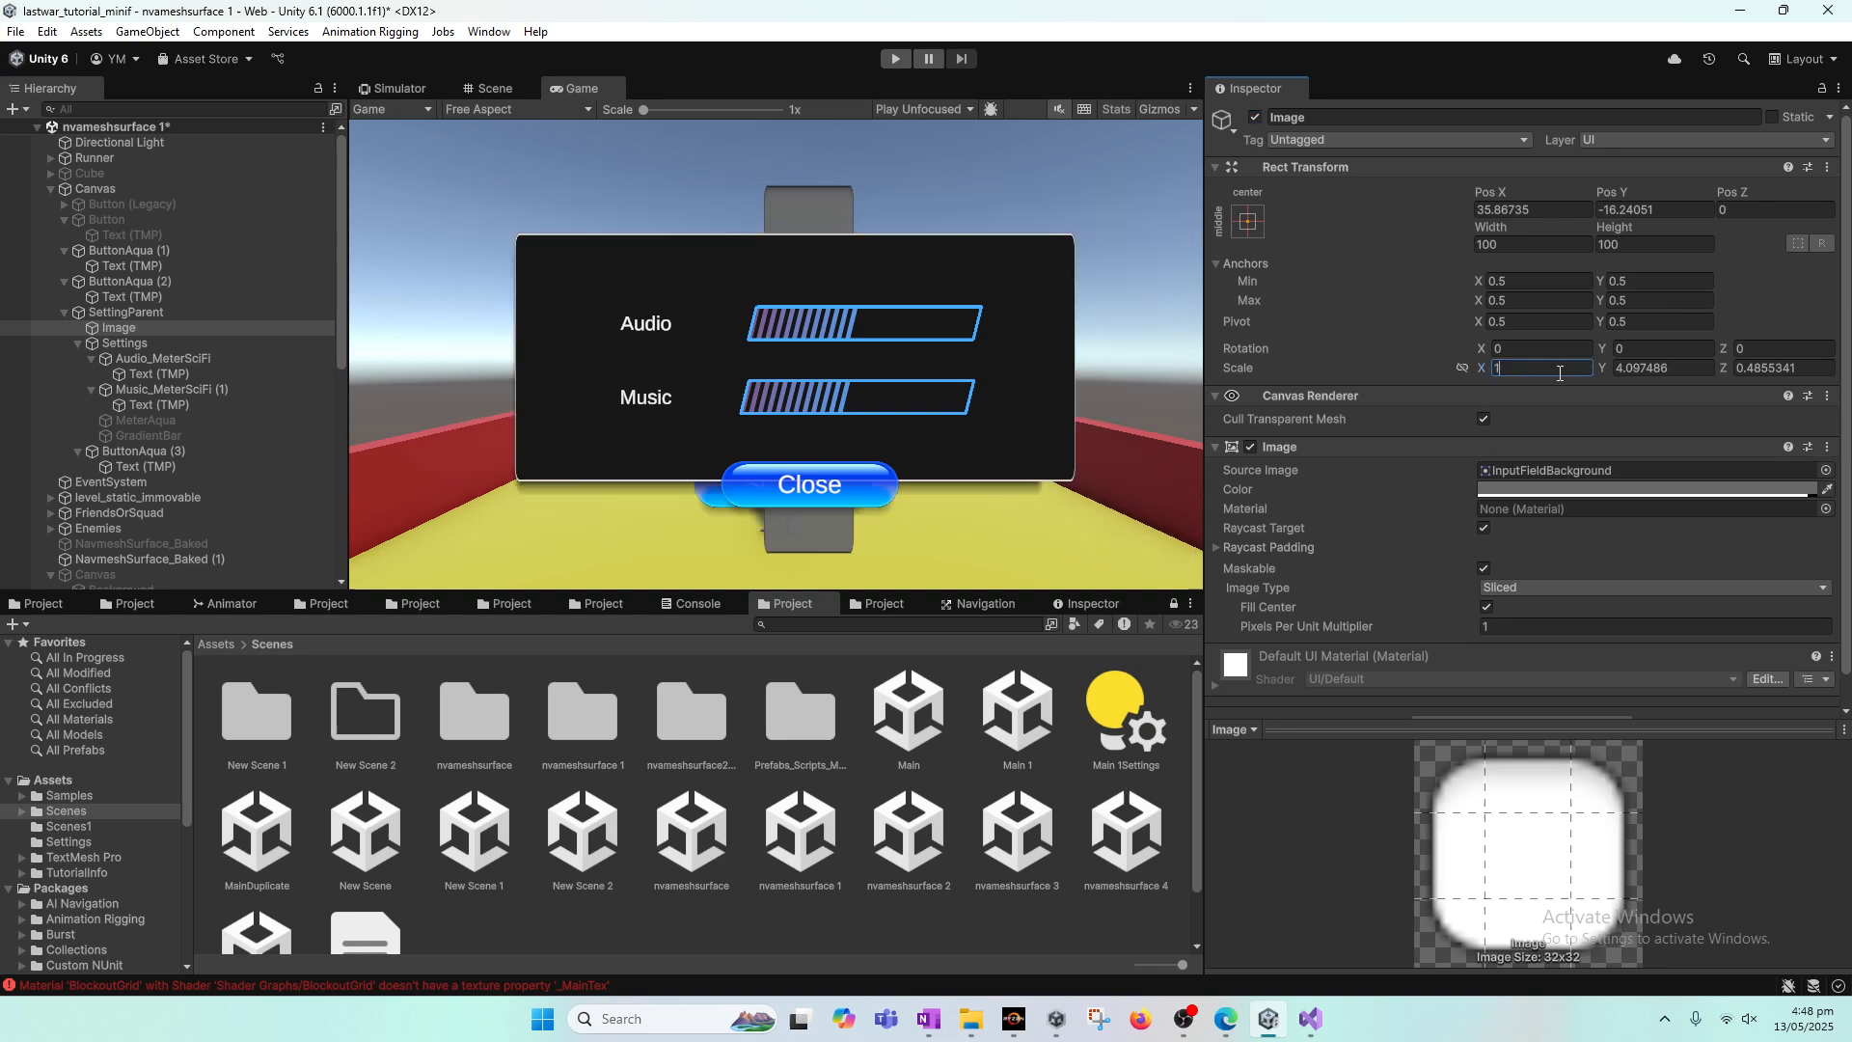
{"action": "left_click", "coordinate": [1681, 371]}
{"action": "type", "text": "1"}
{"action": "left_click", "coordinate": [1810, 373]}
{"action": "type", "text": "1"}
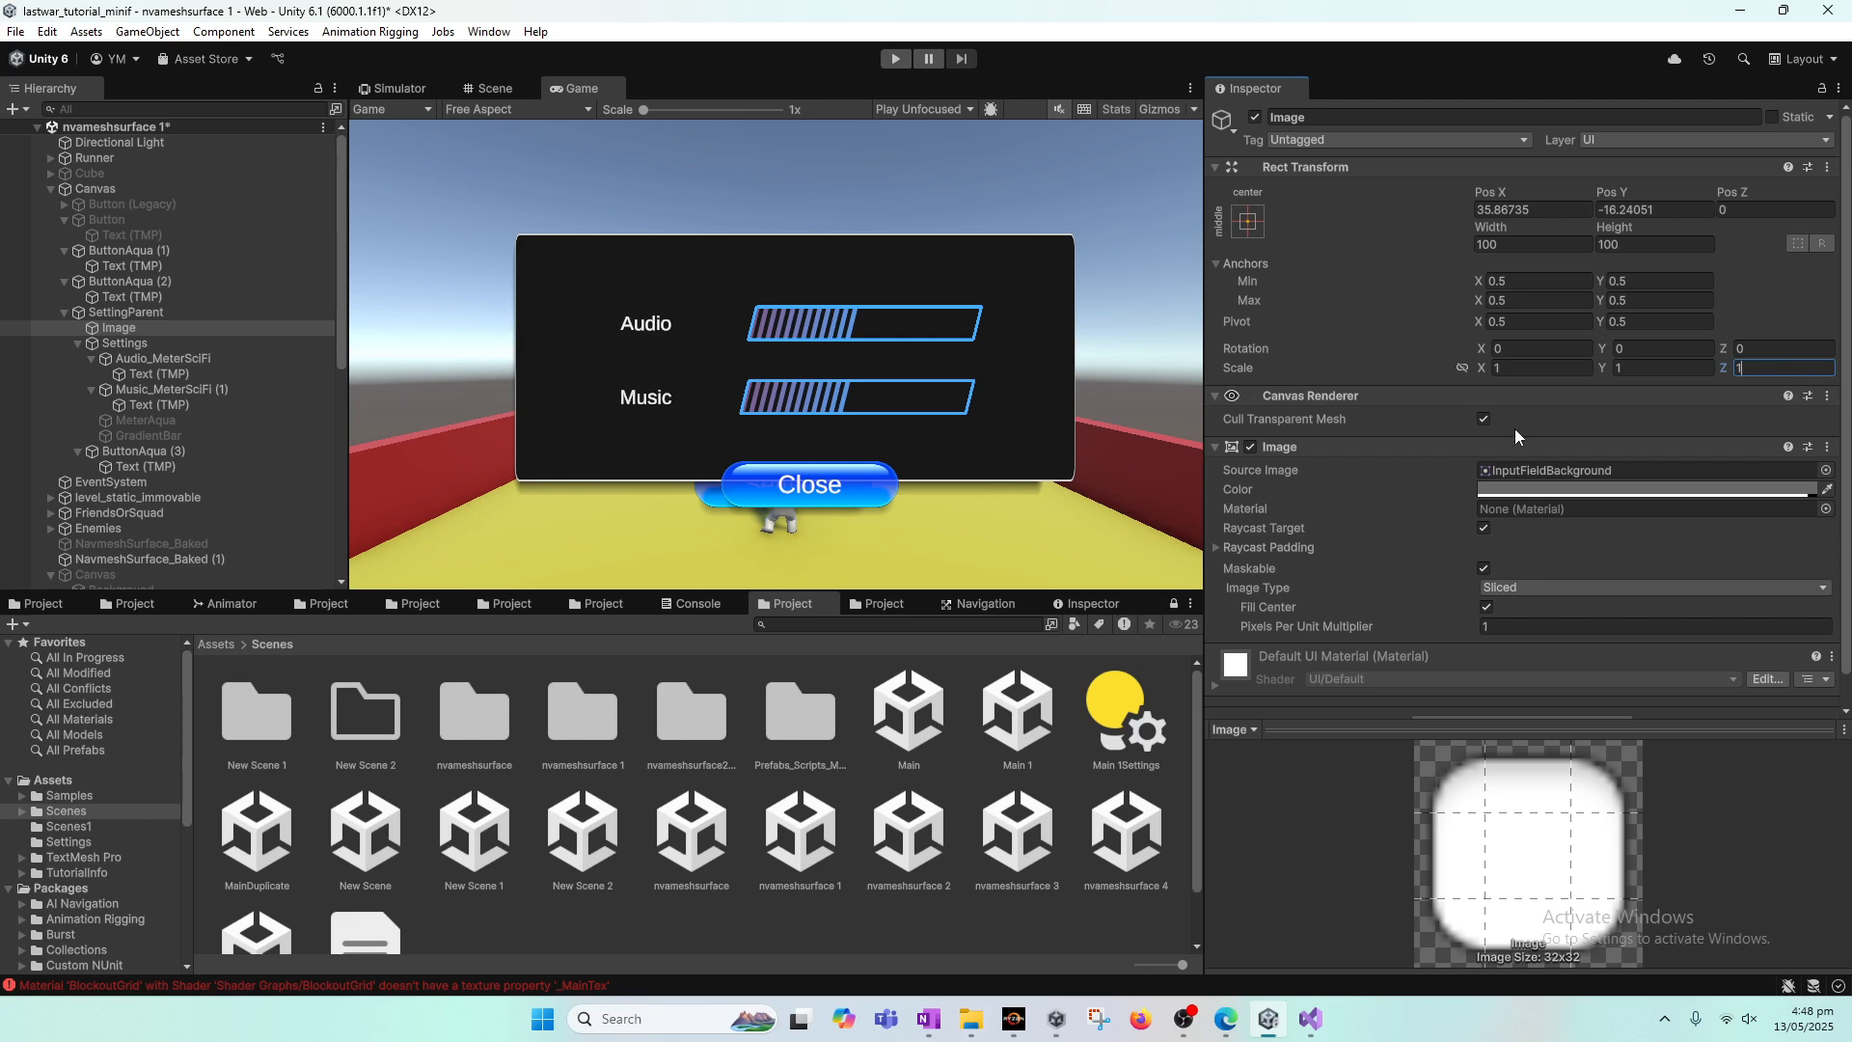
Step: Move the Image down below the settings panel in the Scene view, to Pos X 49 and Pos Y -200, and return to the Game view
{"action": "left_click", "coordinate": [505, 94]}
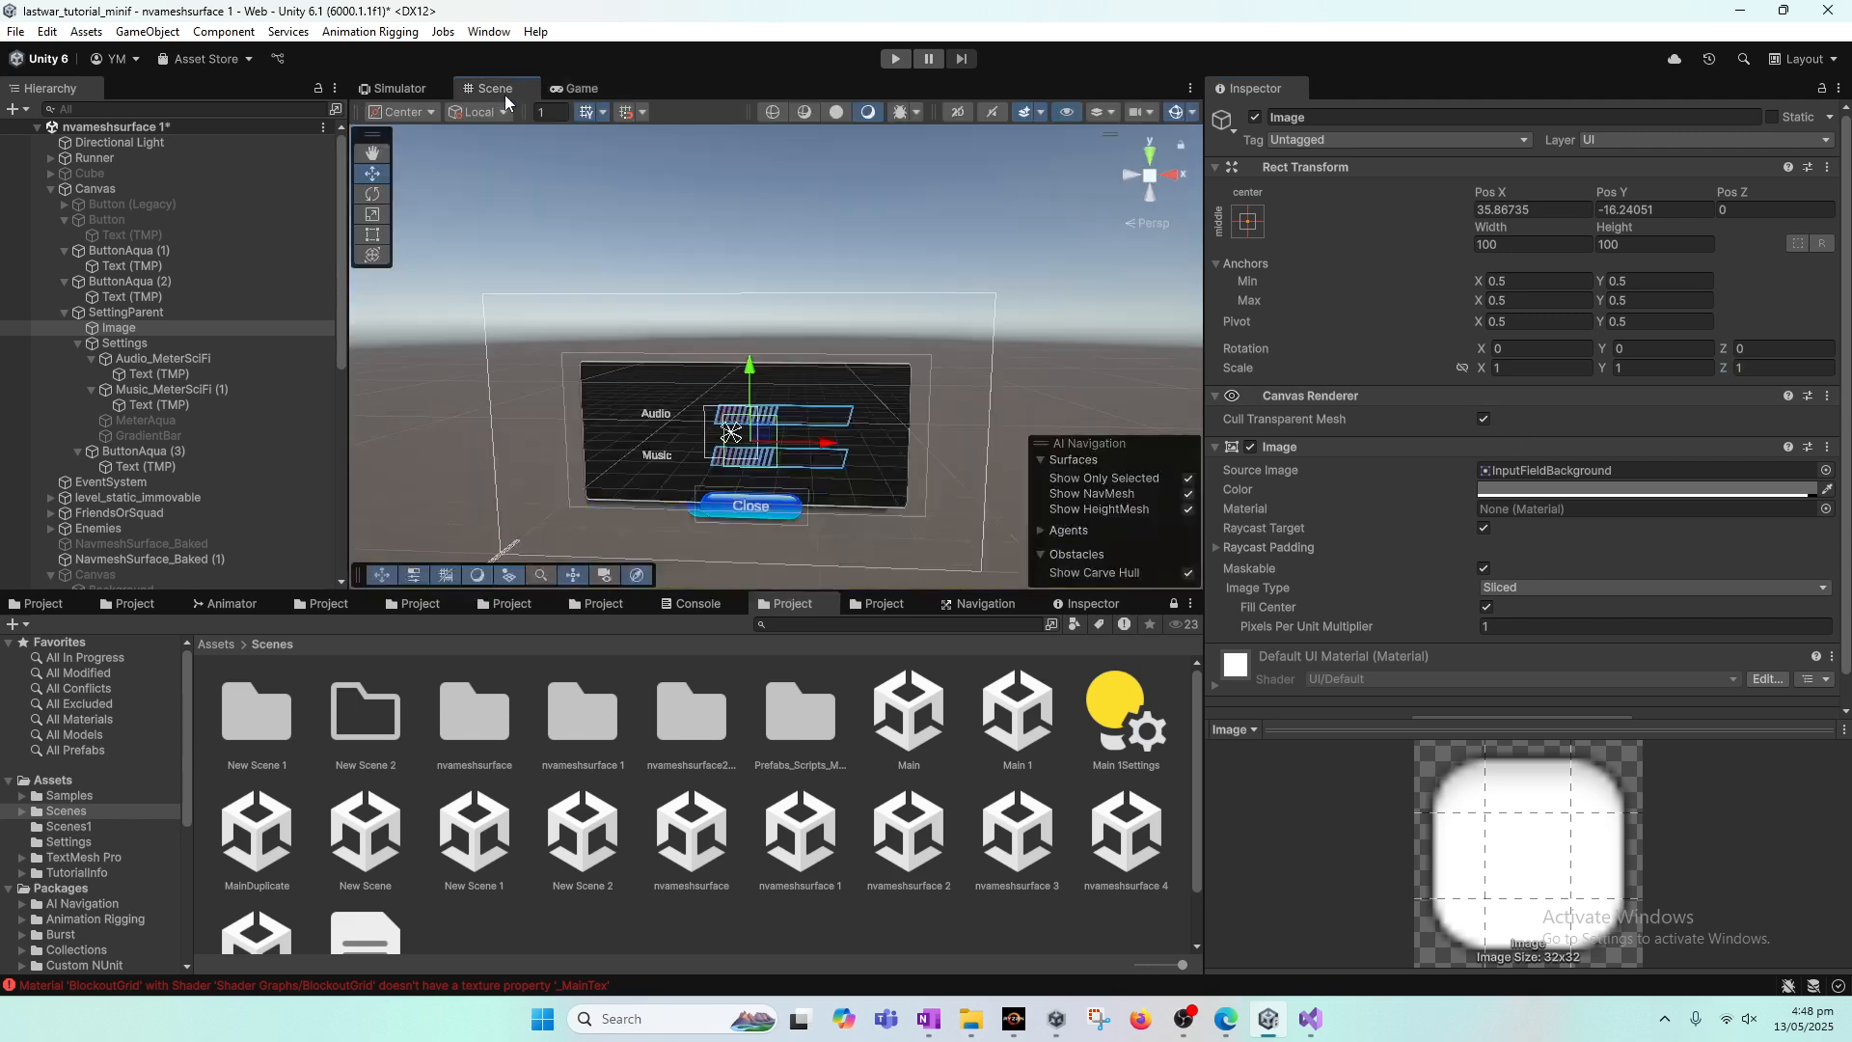
{"action": "left_click_drag", "start_coordinate": [750, 366], "coordinate": [753, 461]}
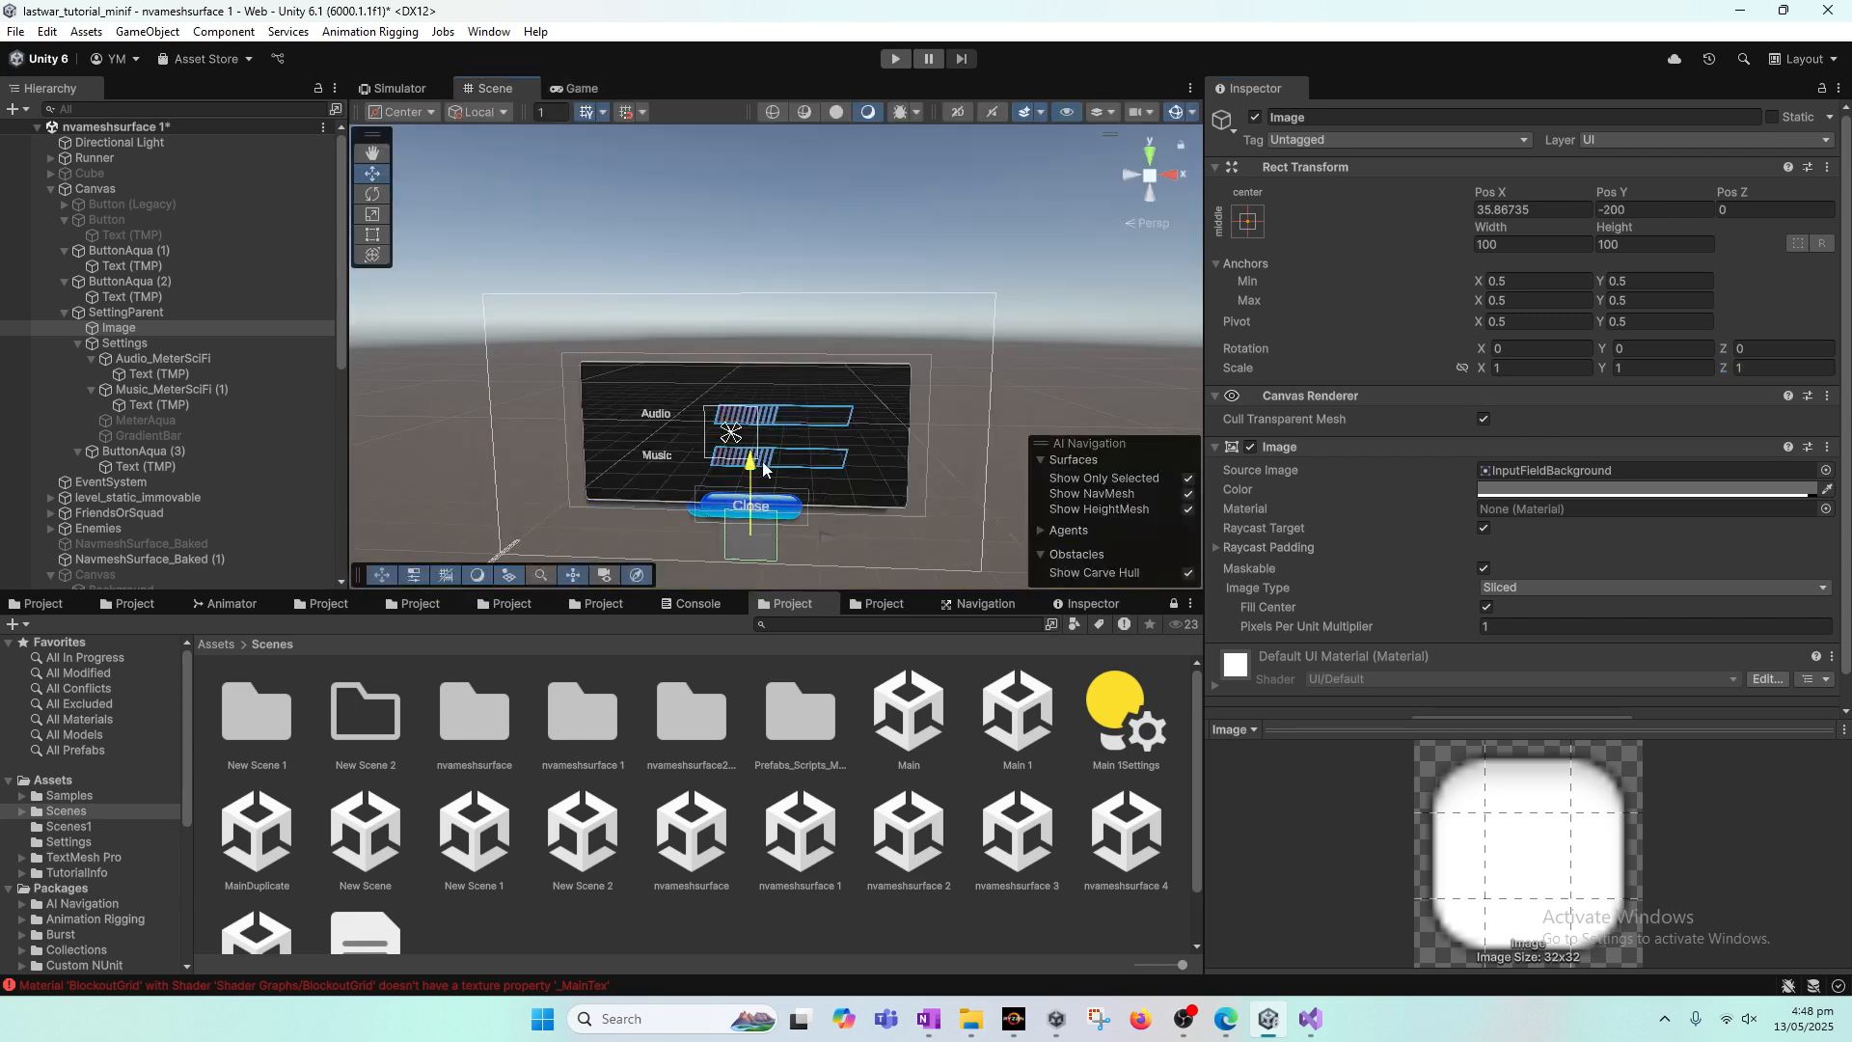
{"action": "left_click_drag", "start_coordinate": [829, 532], "coordinate": [841, 537]}
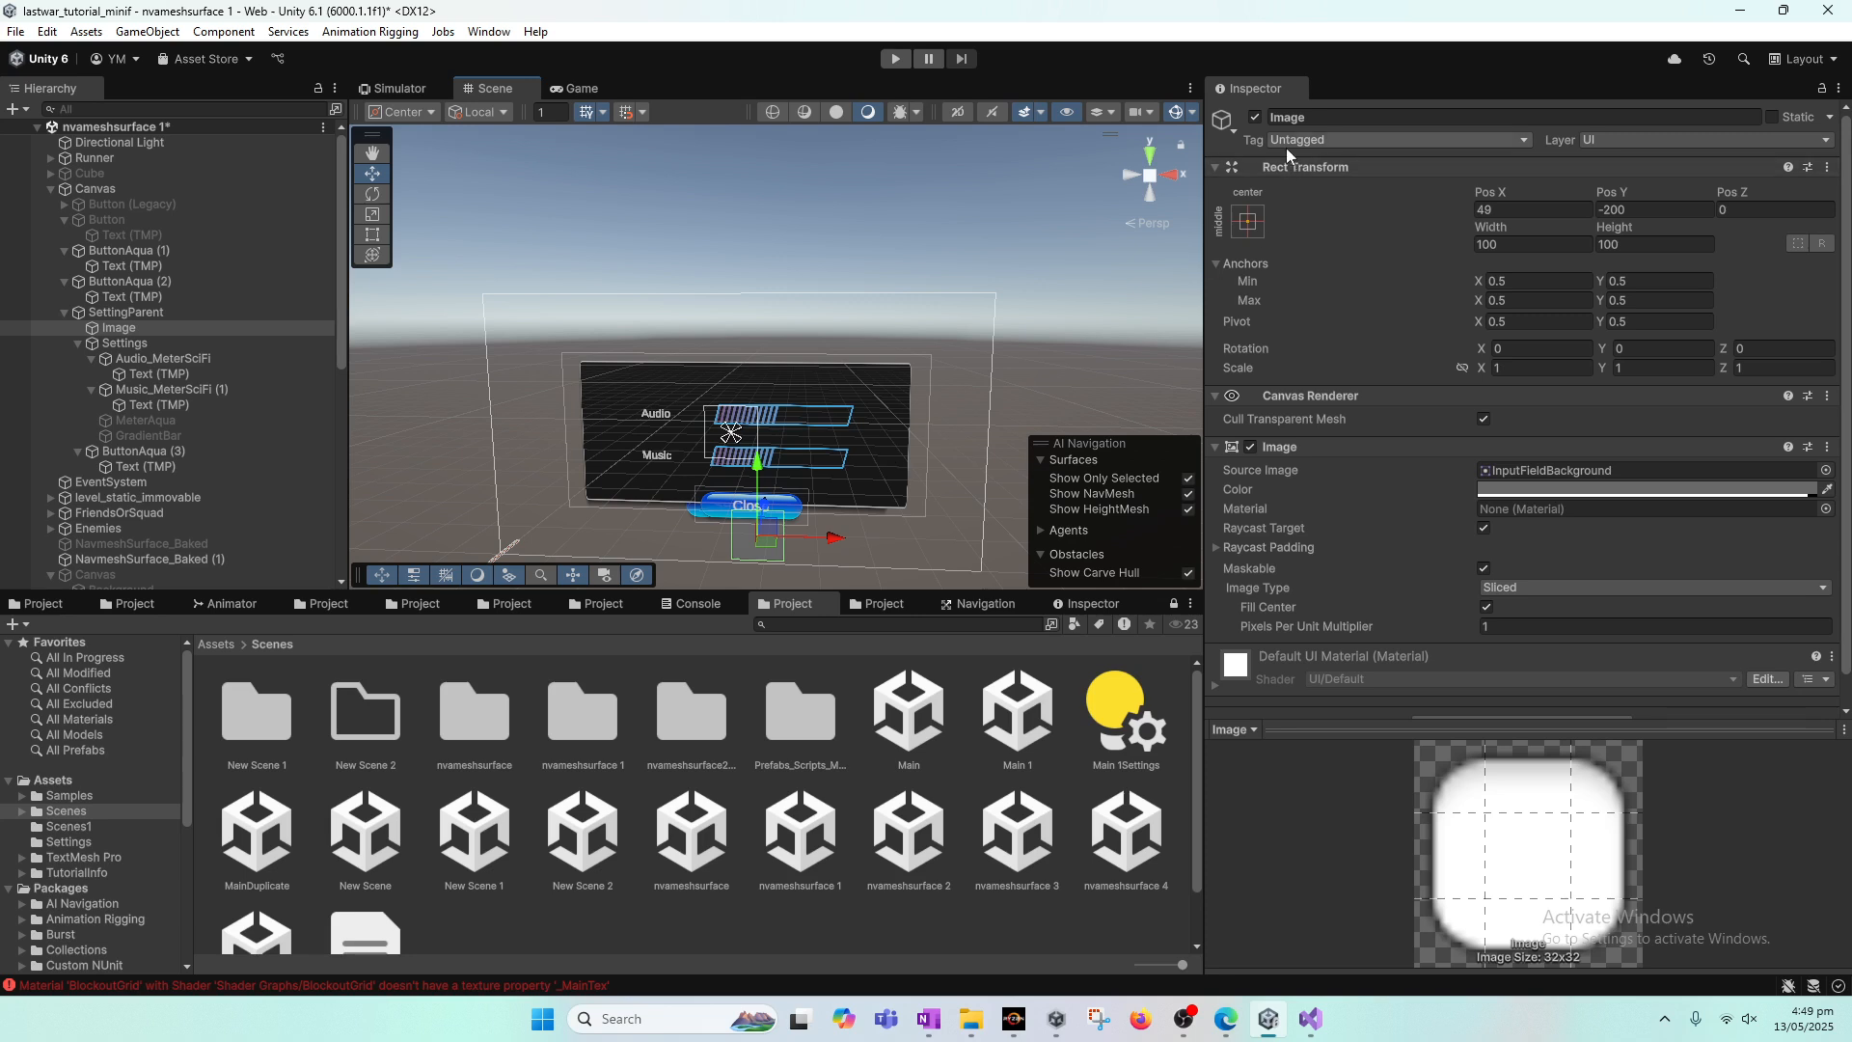
{"action": "left_click", "coordinate": [558, 87]}
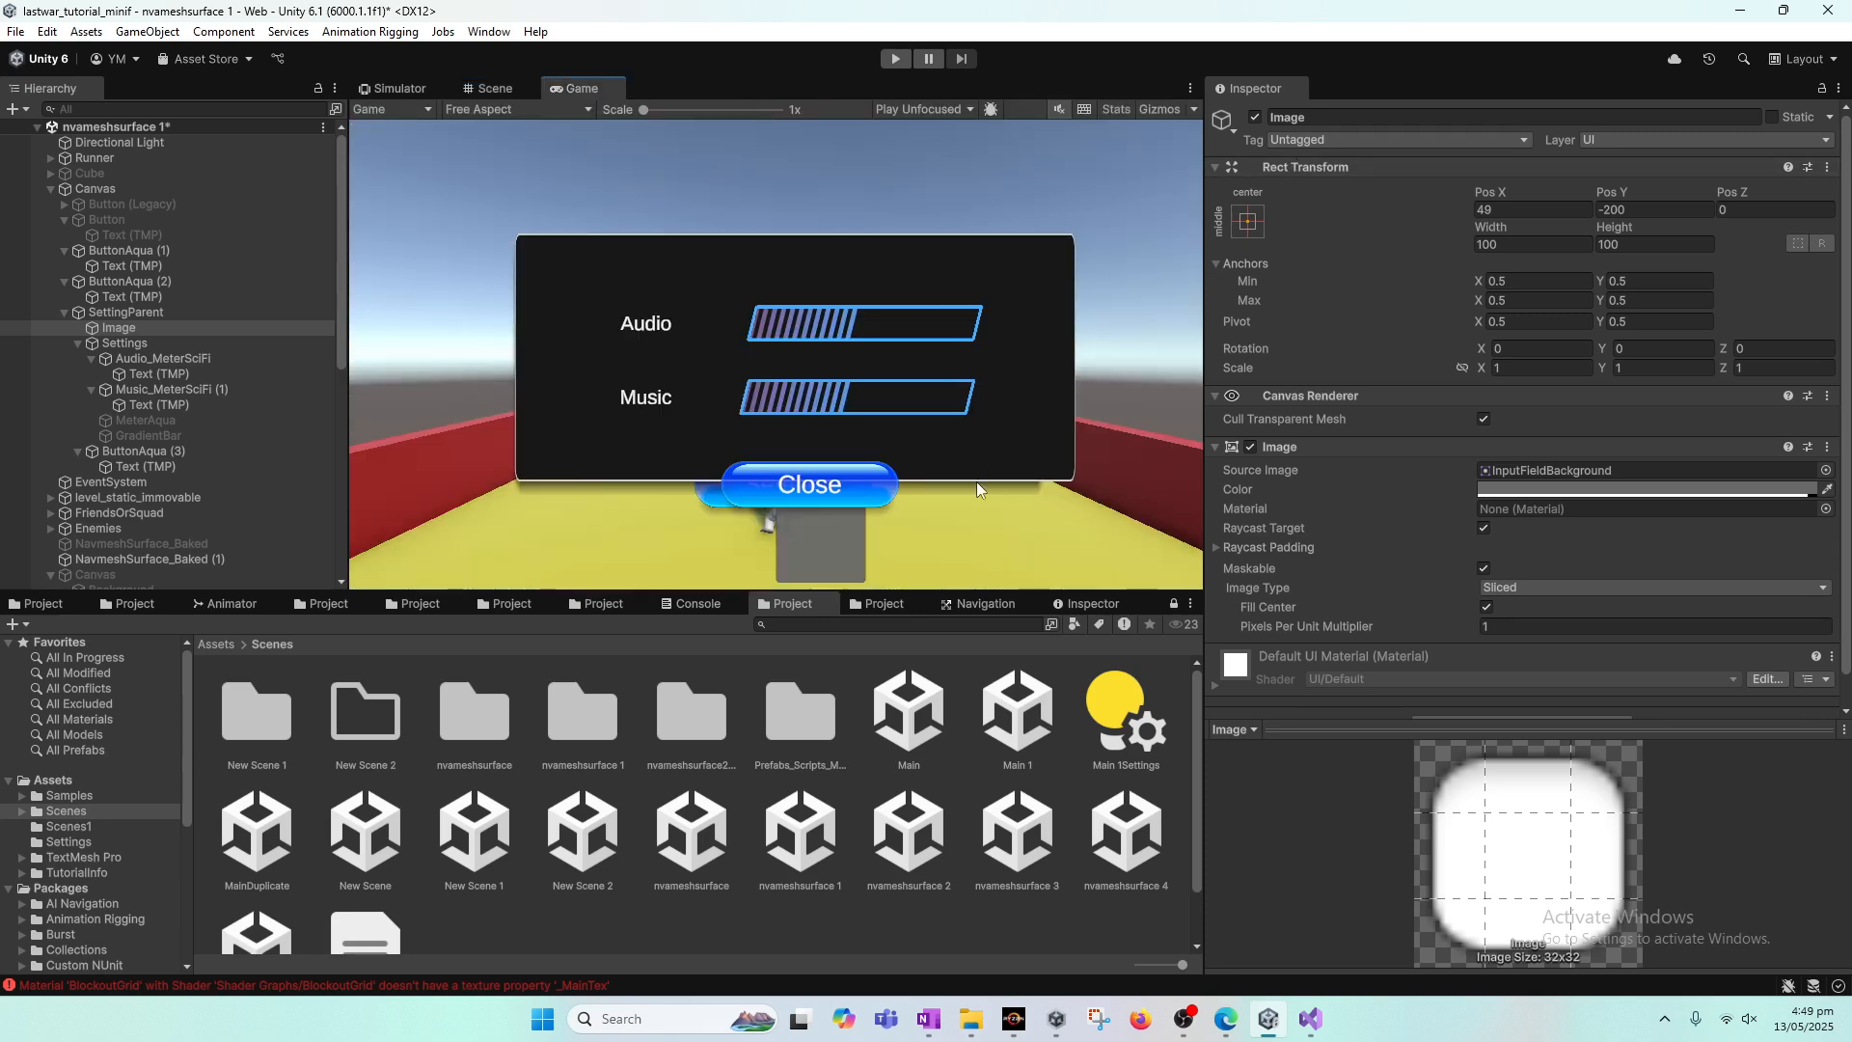
Step: Resize the Image to 299.4 wide and 92.3 high, and position it at X 34.2, Y -142.8 behind the Close button
{"action": "scroll", "coordinate": [1543, 425], "scroll_direction": "down", "scroll_amount": 1}
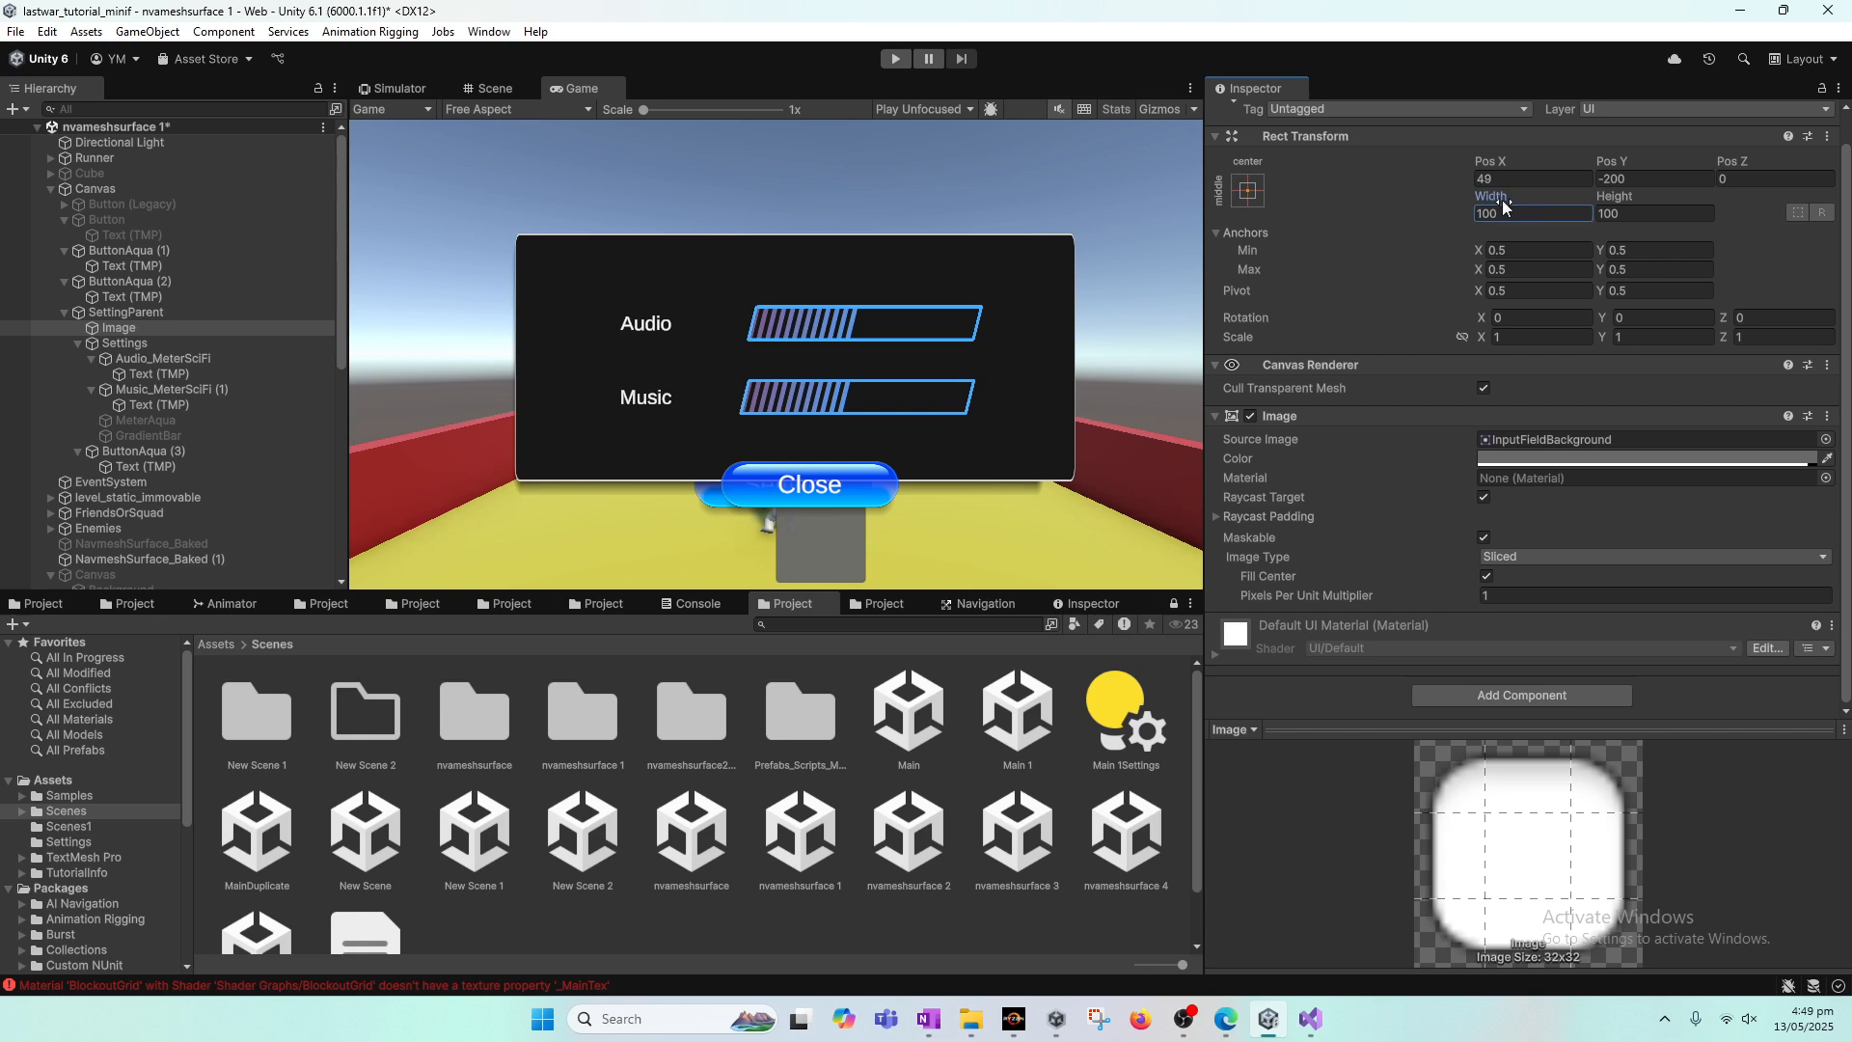
{"action": "left_click_drag", "start_coordinate": [1502, 200], "coordinate": [1785, 233]}
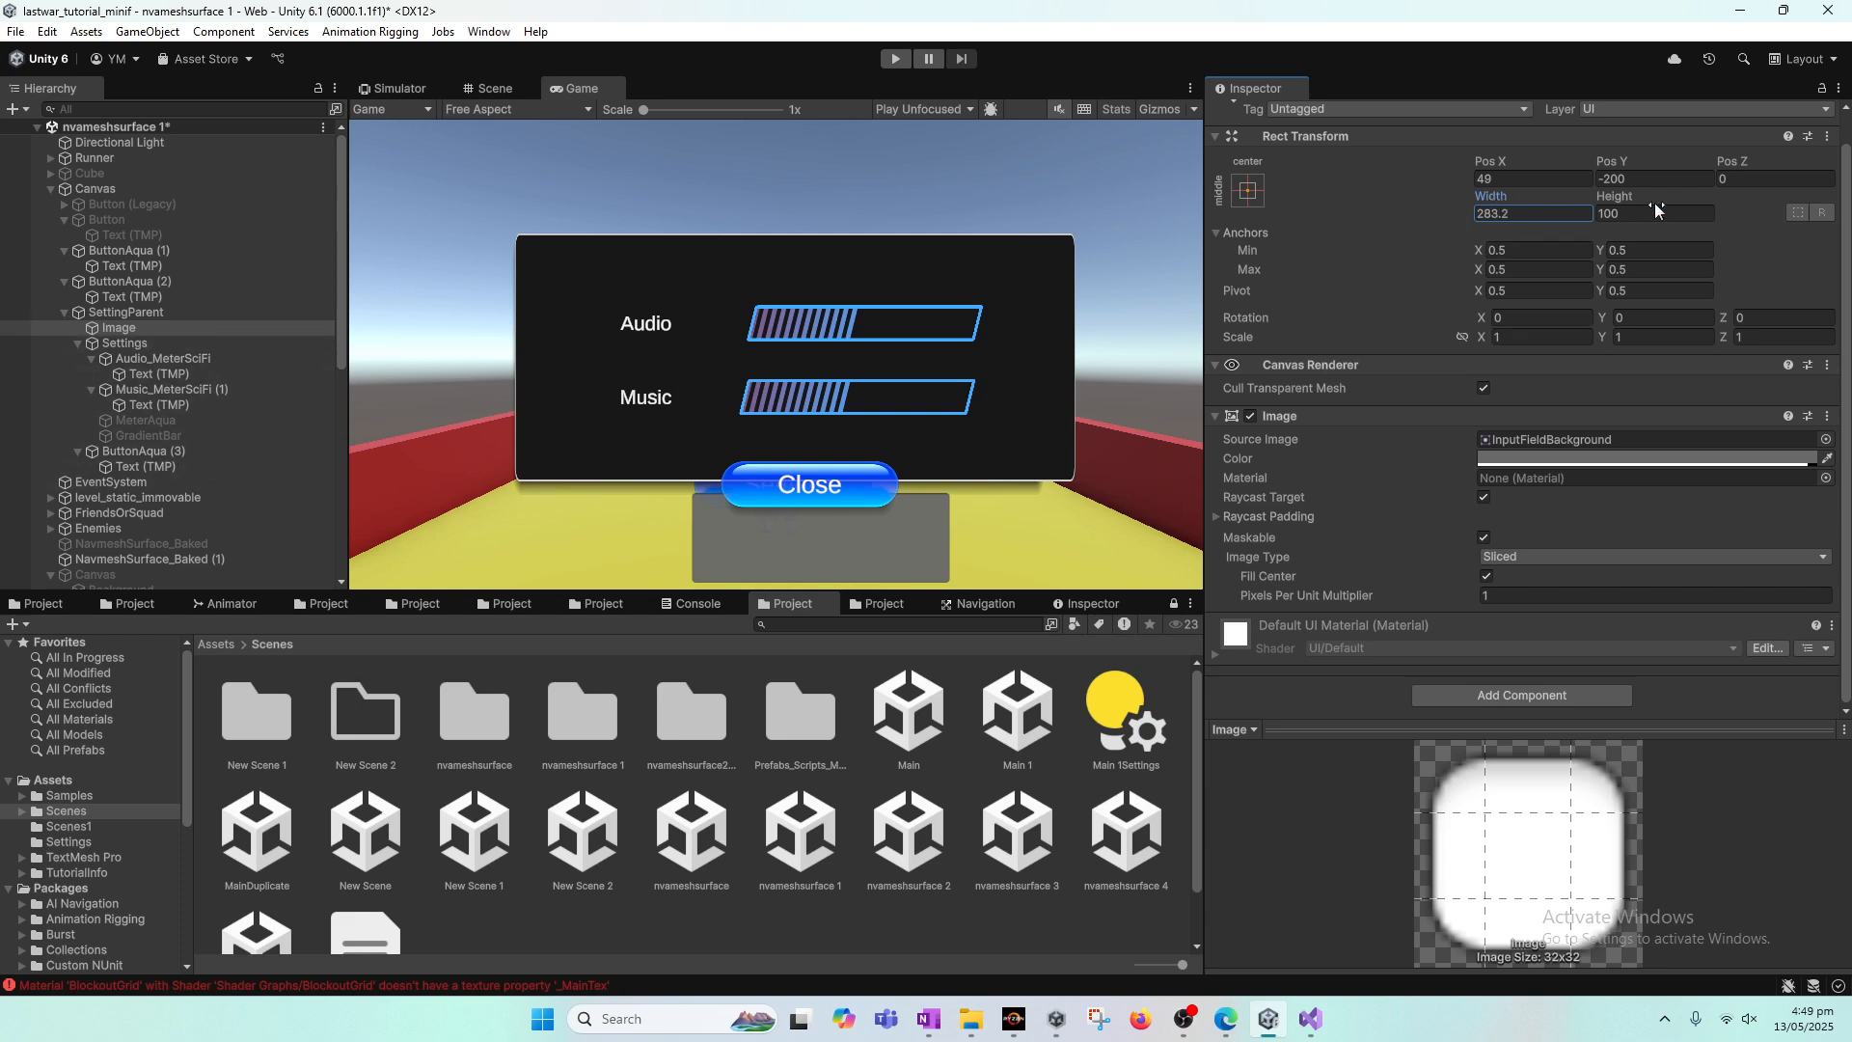
{"action": "left_click_drag", "start_coordinate": [1495, 200], "coordinate": [1814, 134]}
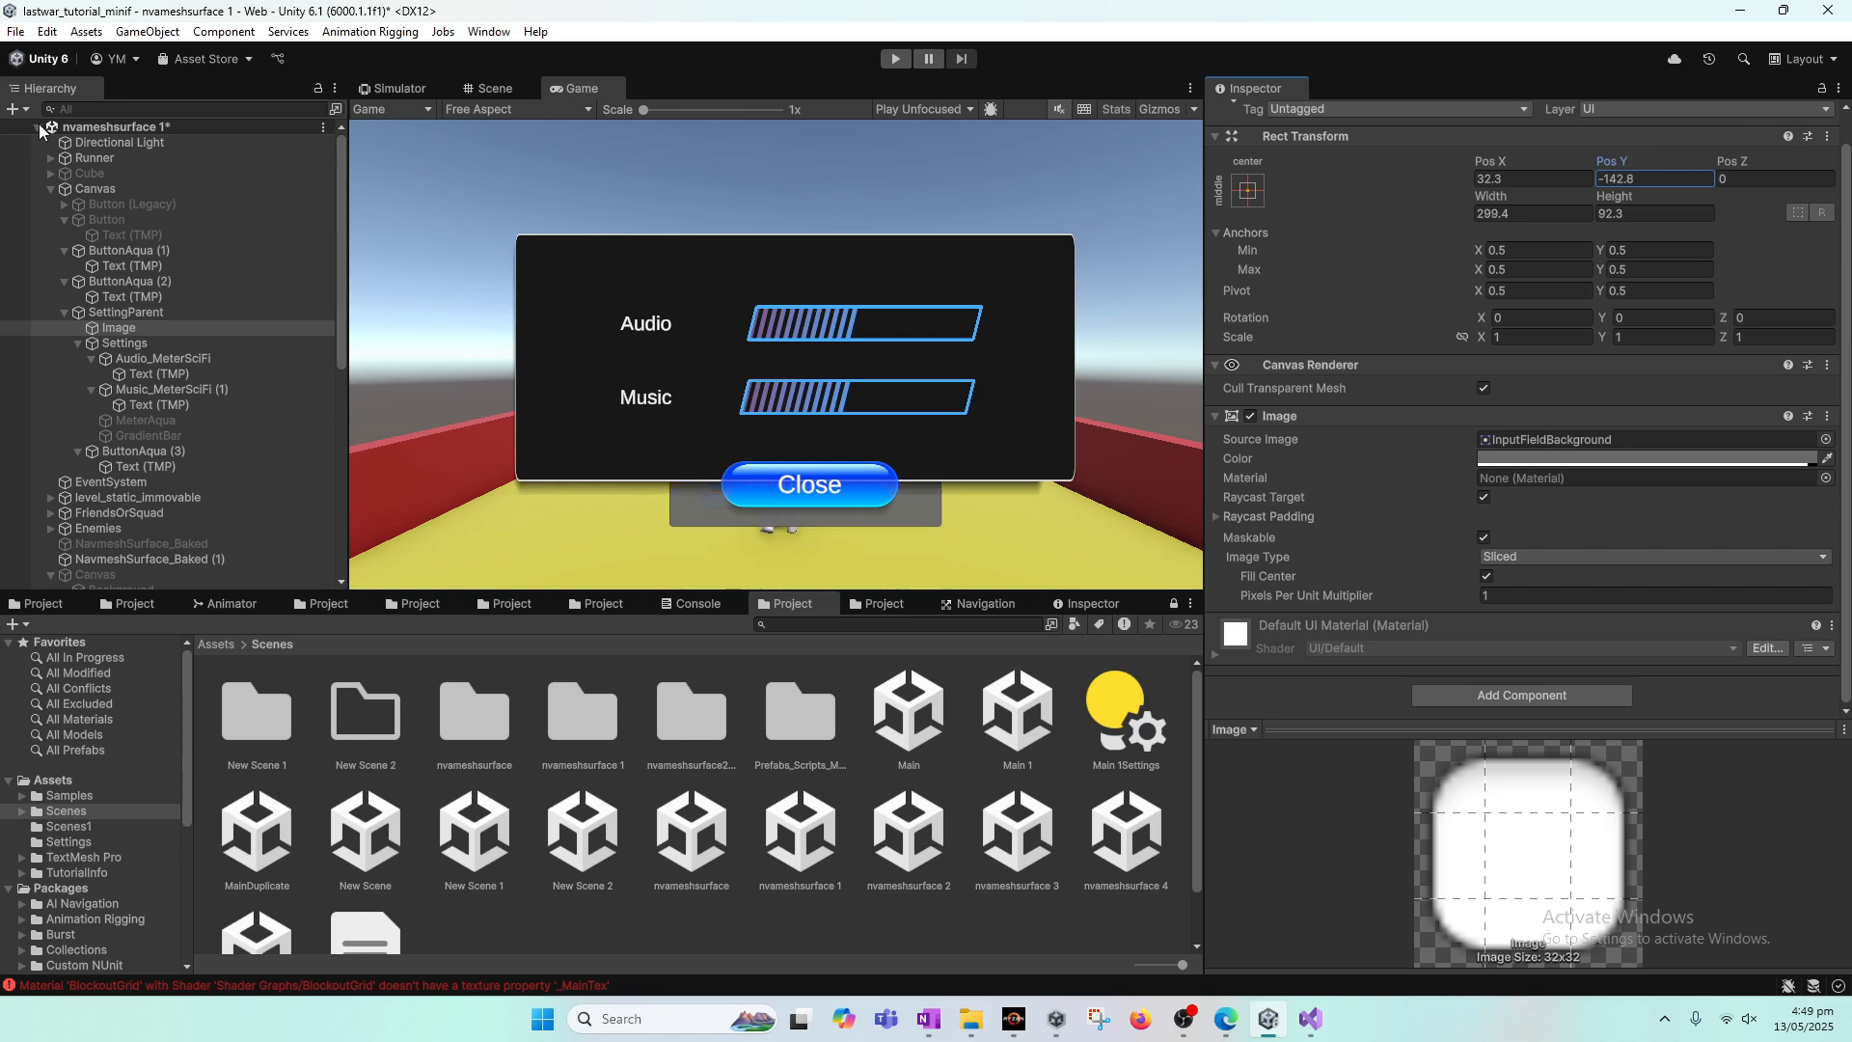
{"action": "left_click", "coordinate": [1494, 164]}
{"action": "mouse_move", "coordinate": [1490, 159]}
{"action": "left_mouse_down"}
{"action": "mouse_move", "coordinate": [1461, 158]}
{"action": "mouse_move", "coordinate": [1495, 164]}
{"action": "left_mouse_up"}
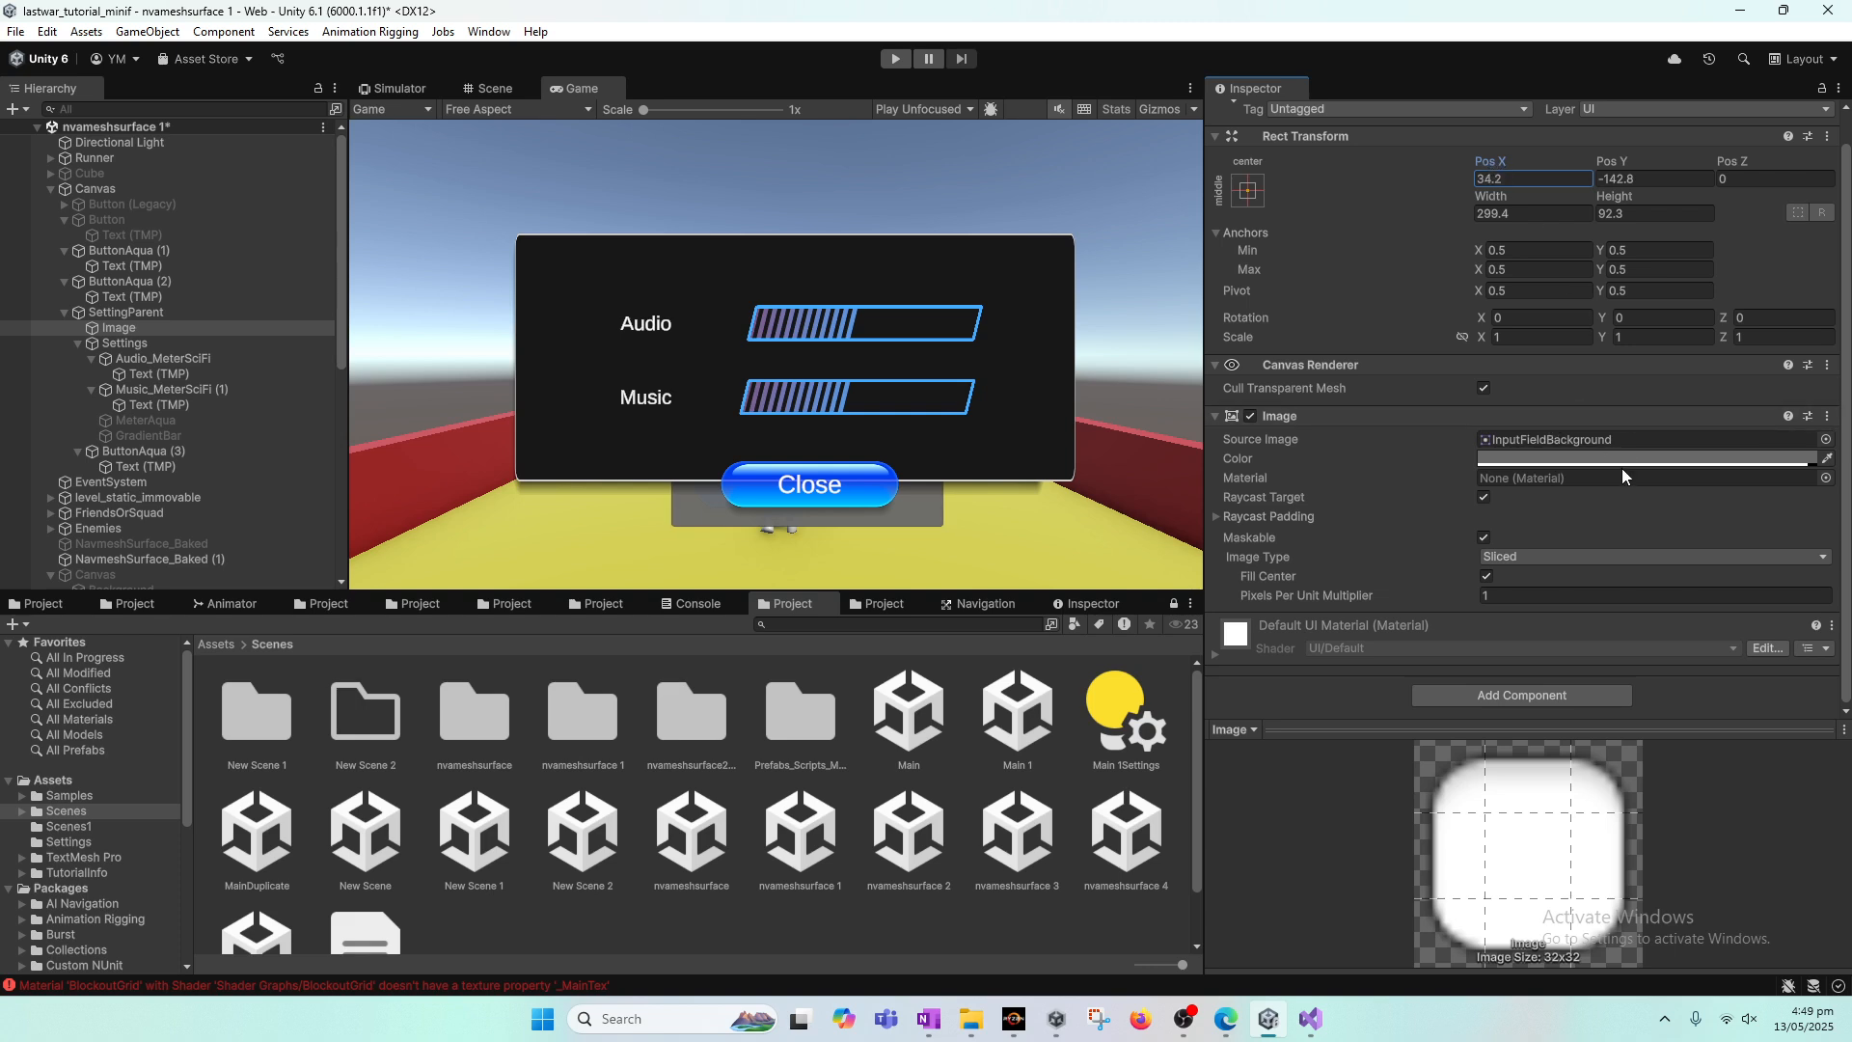
Step: Copy the Image component of the Settings object and paste its values onto the Image object's component
{"action": "left_click", "coordinate": [149, 313]}
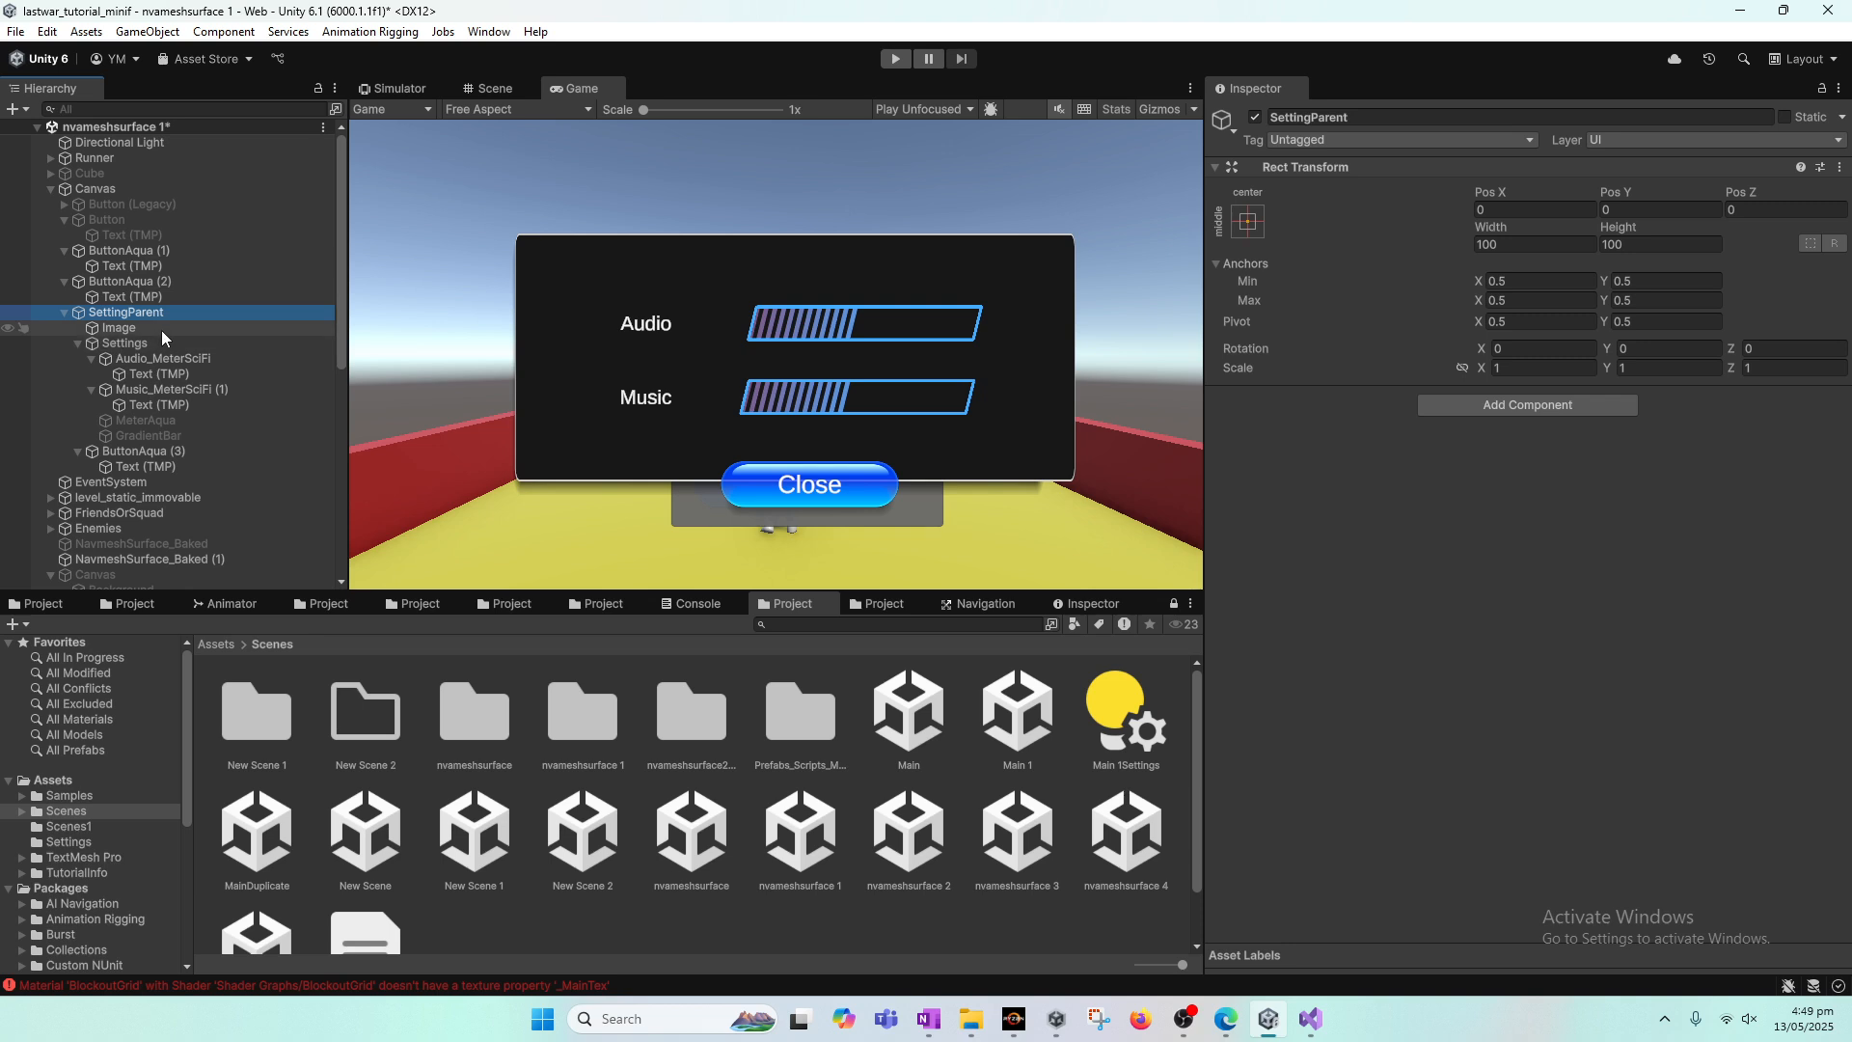
{"action": "left_click", "coordinate": [160, 343]}
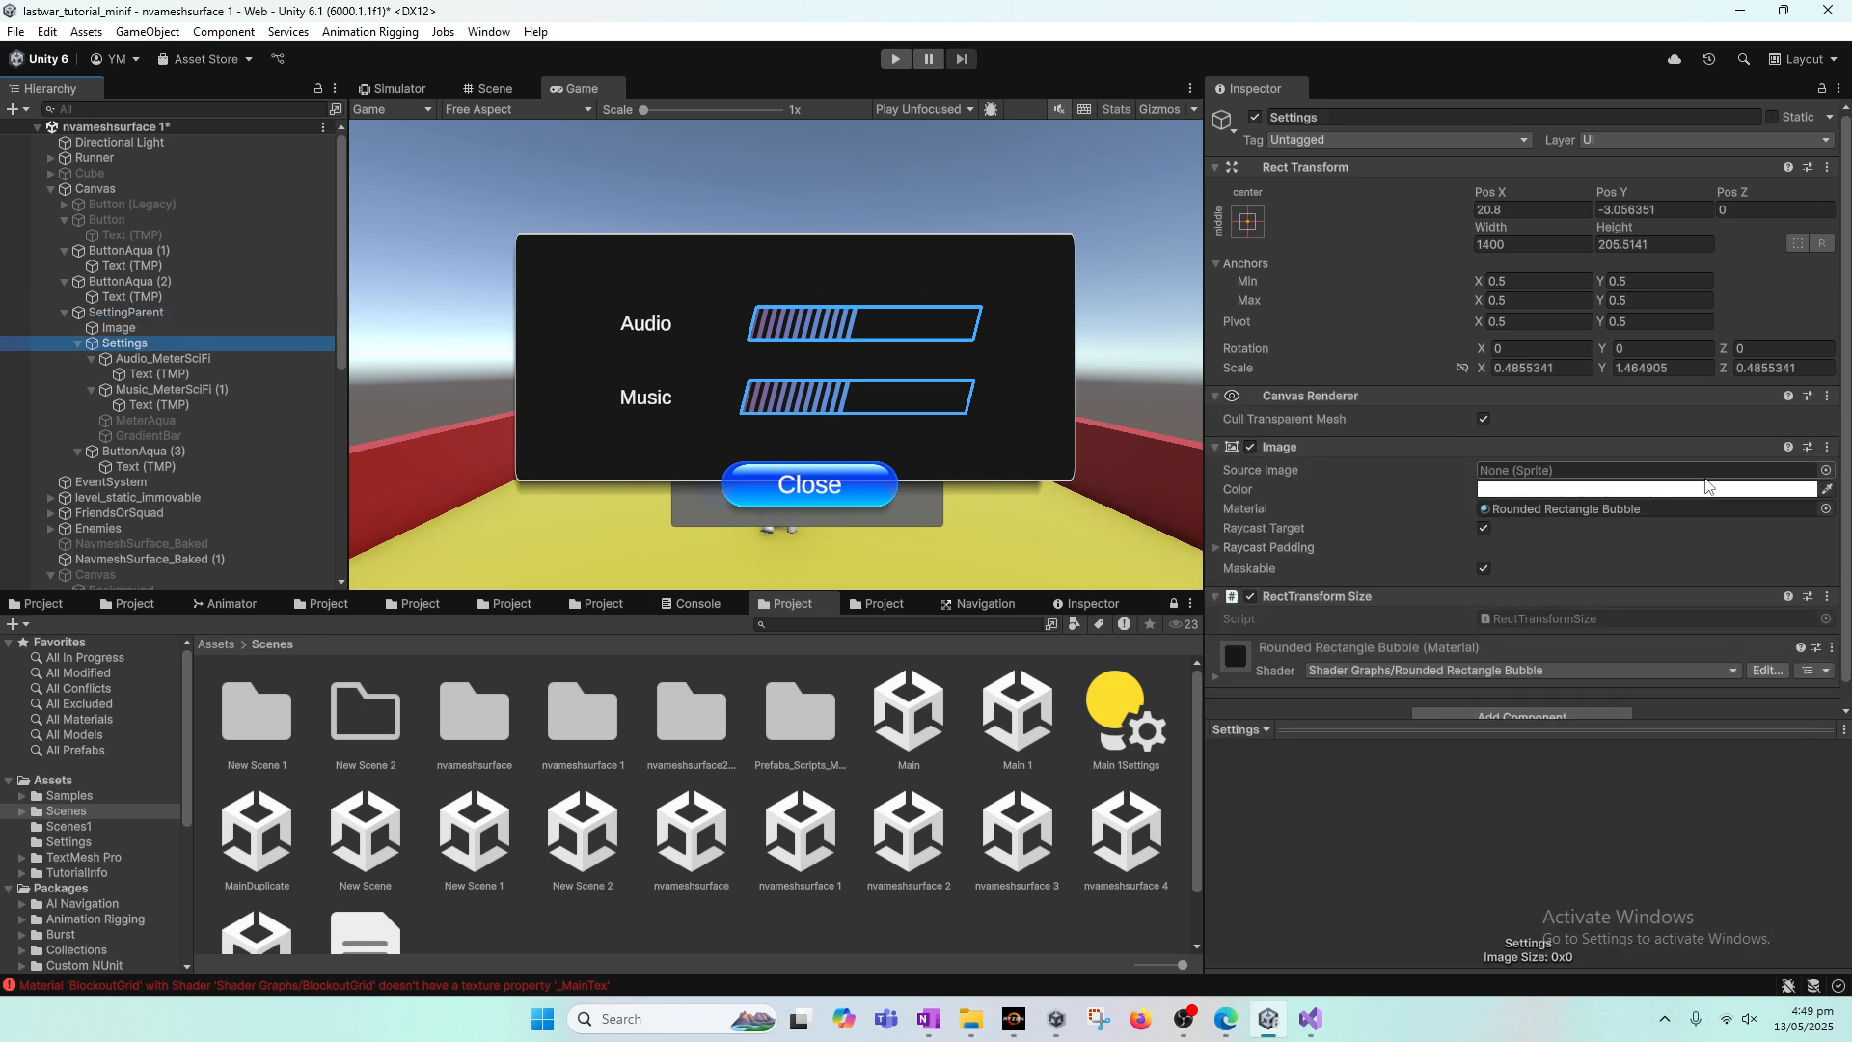
{"action": "left_click", "coordinate": [1827, 446]}
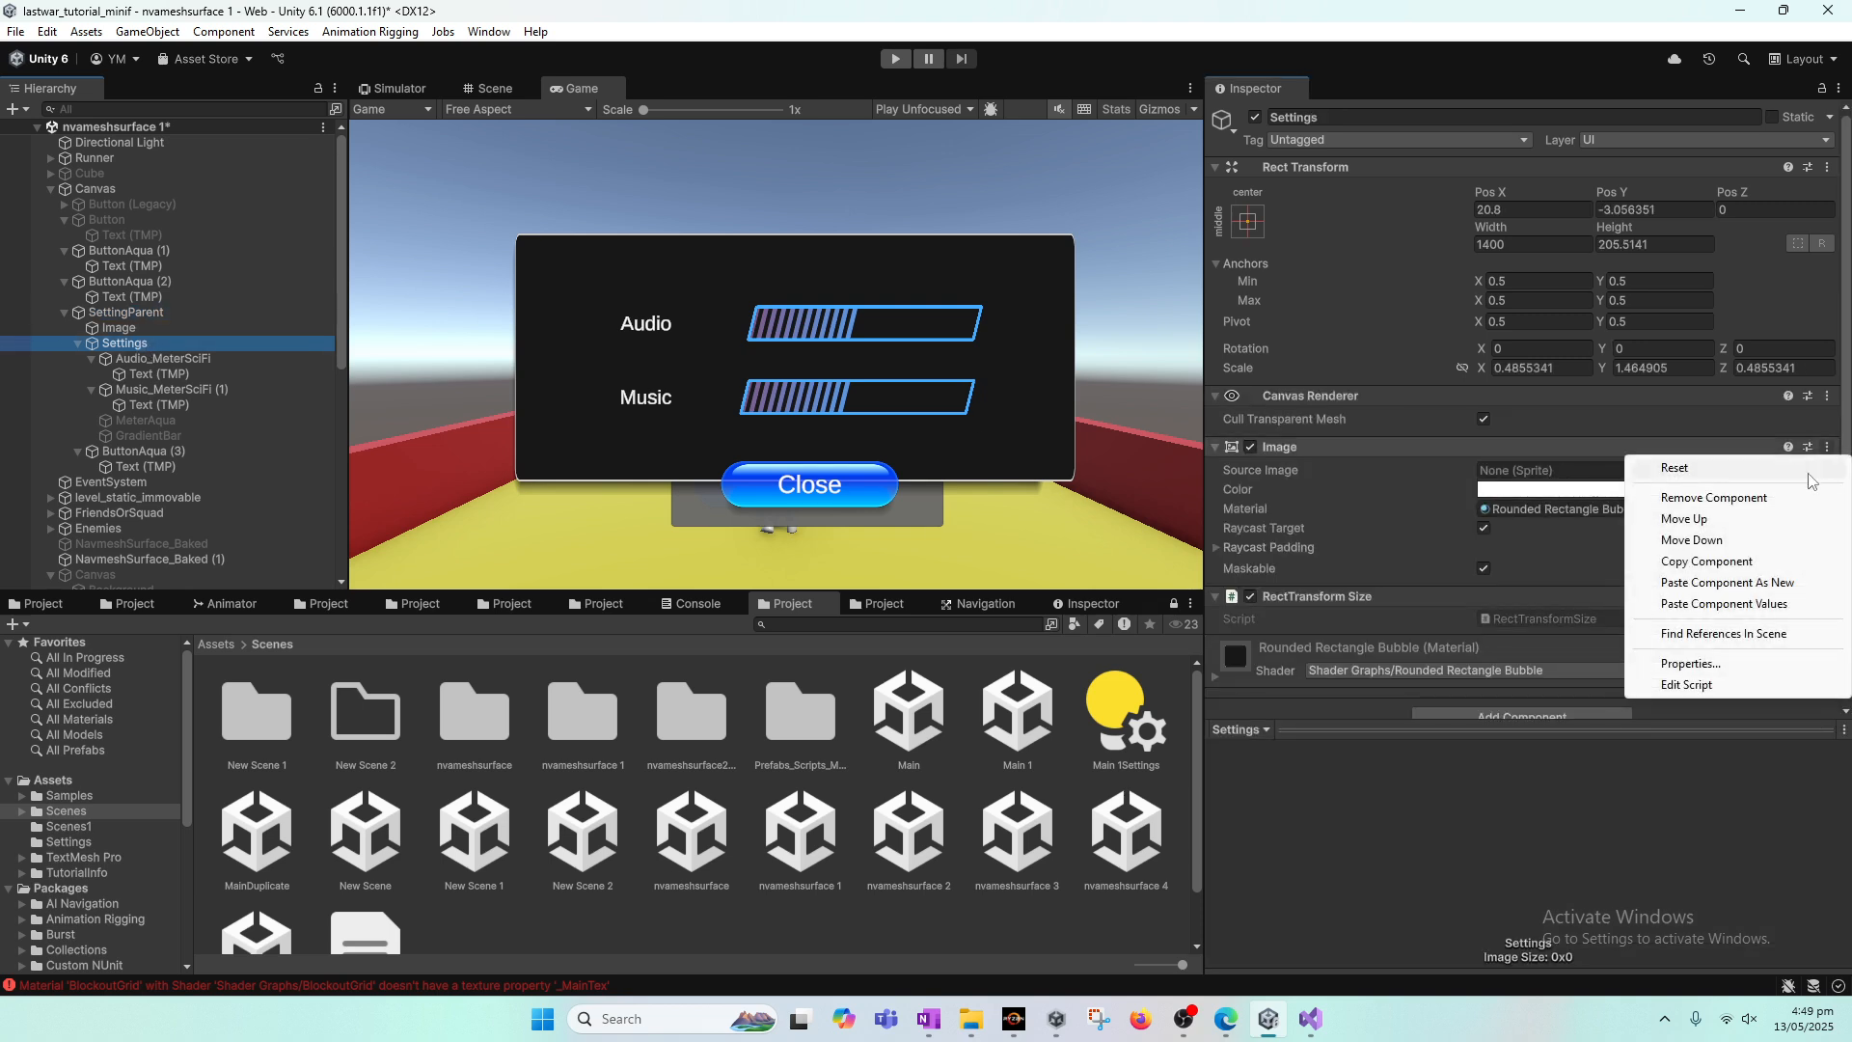
{"action": "left_click", "coordinate": [1749, 562]}
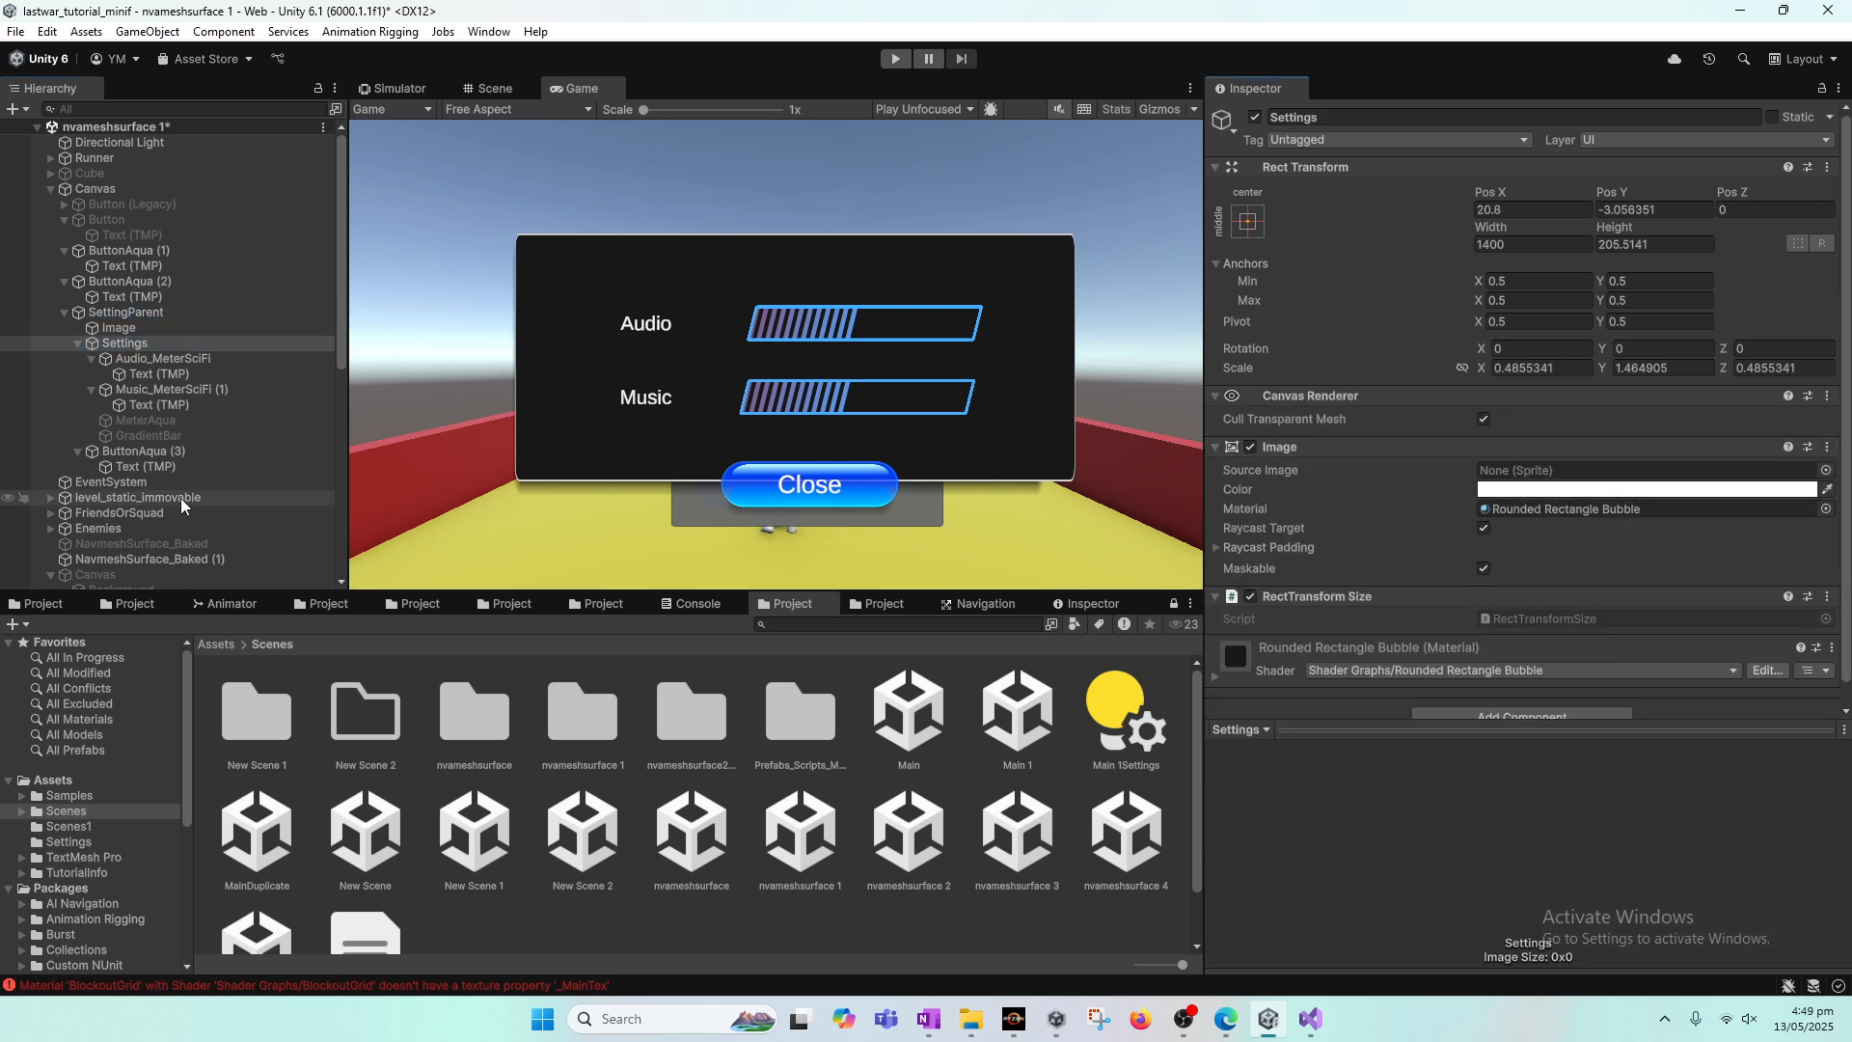
{"action": "left_click", "coordinate": [179, 362]}
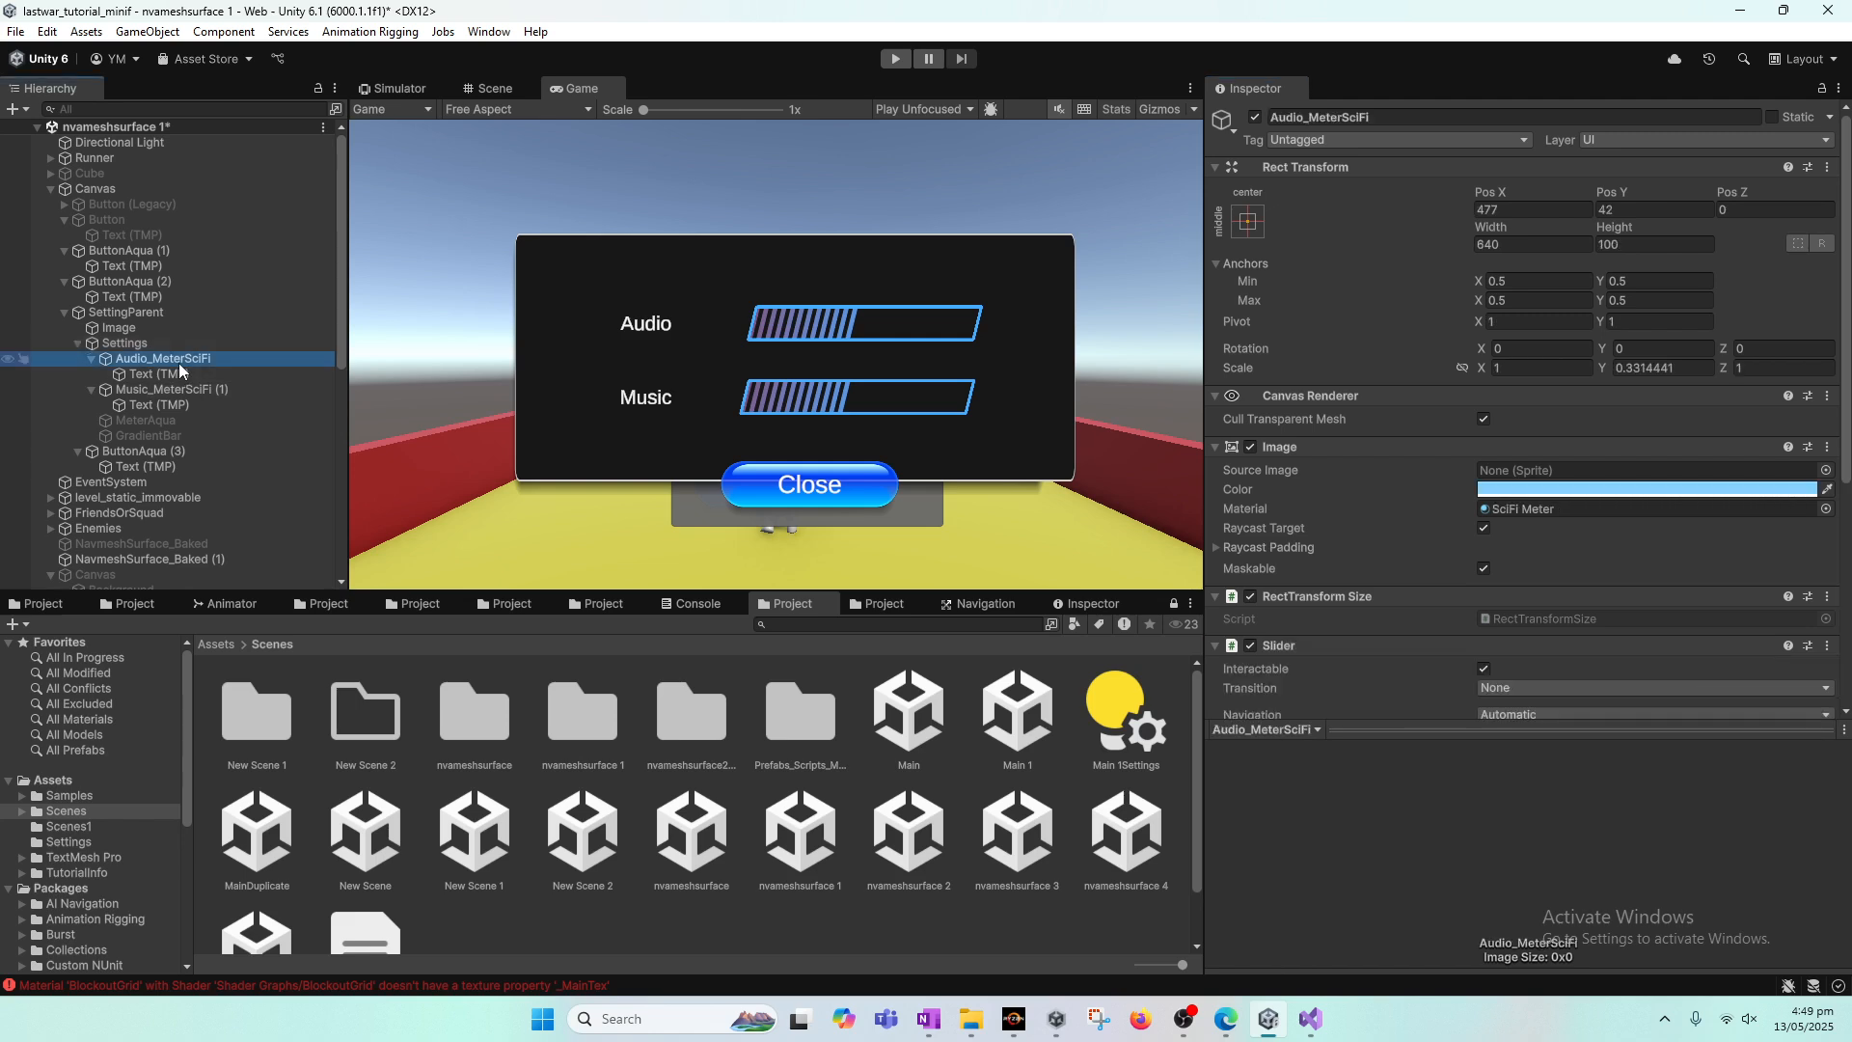
{"action": "left_click", "coordinate": [135, 341]}
{"action": "left_click", "coordinate": [131, 328]}
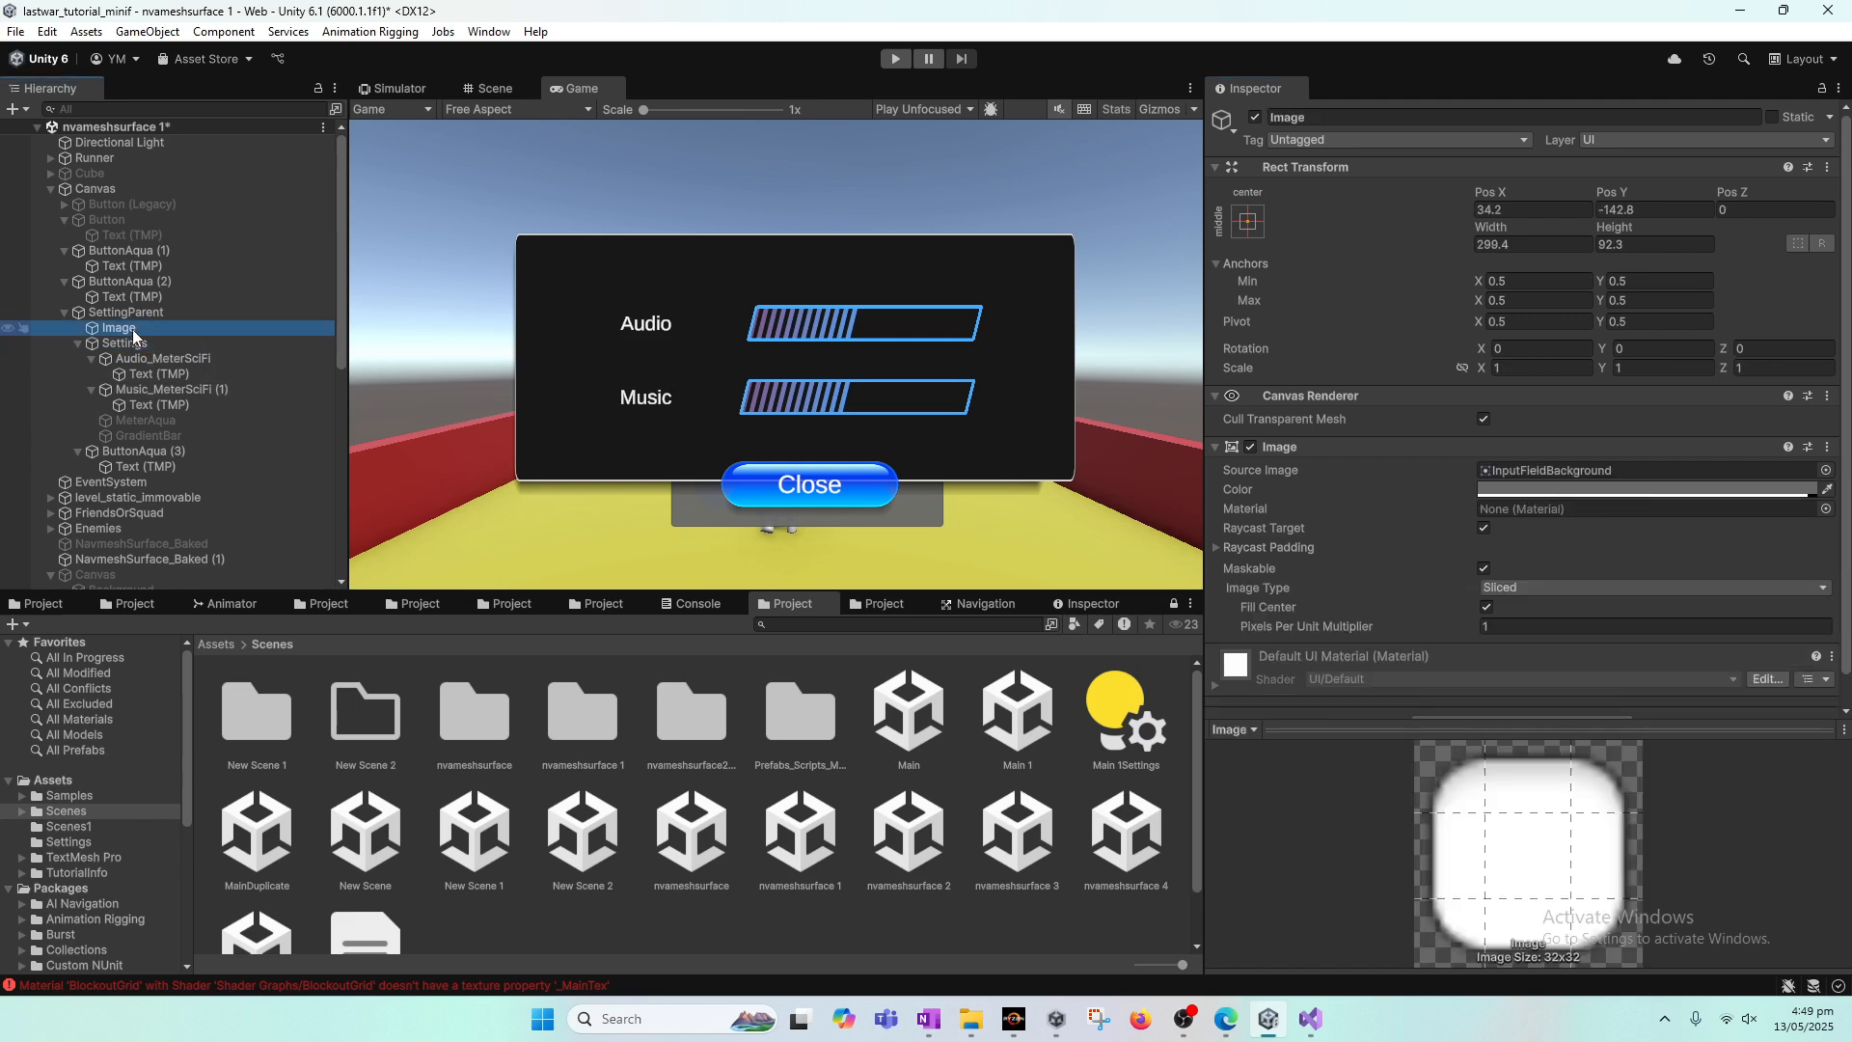
{"action": "left_click", "coordinate": [1826, 453]}
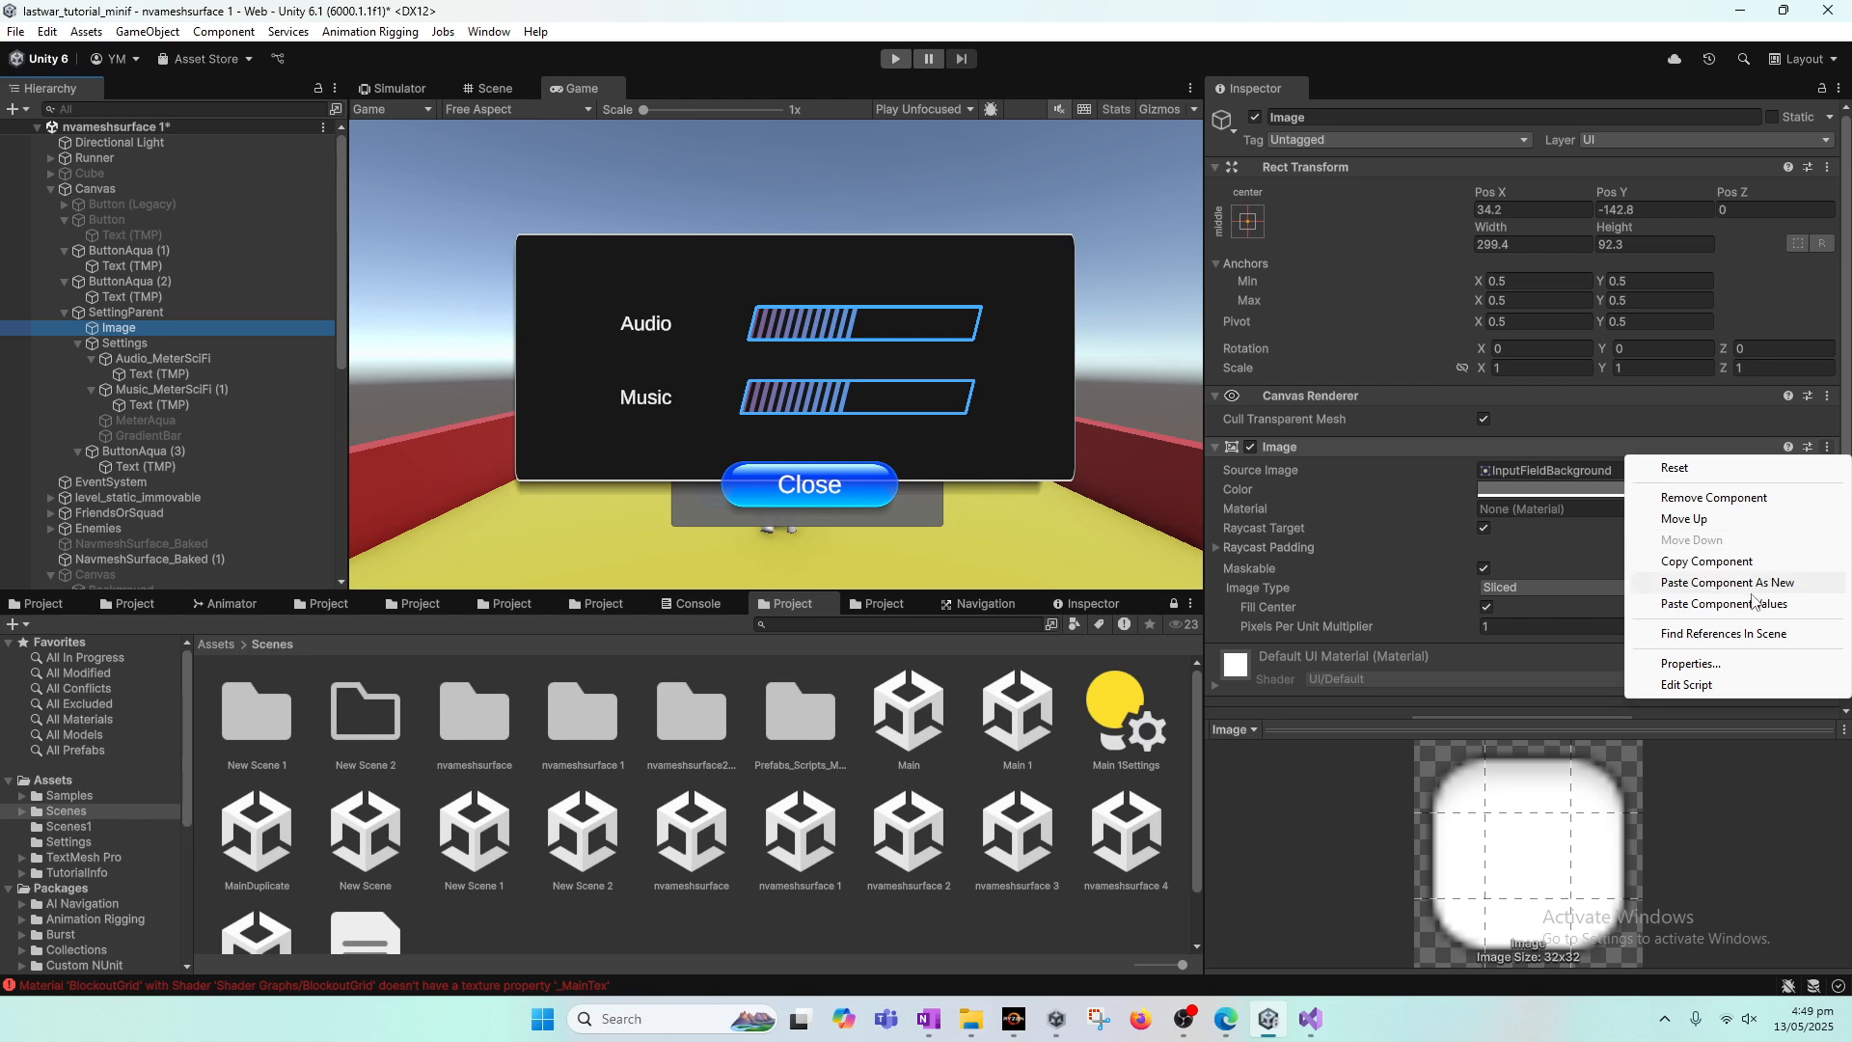
{"action": "left_click", "coordinate": [1698, 592]}
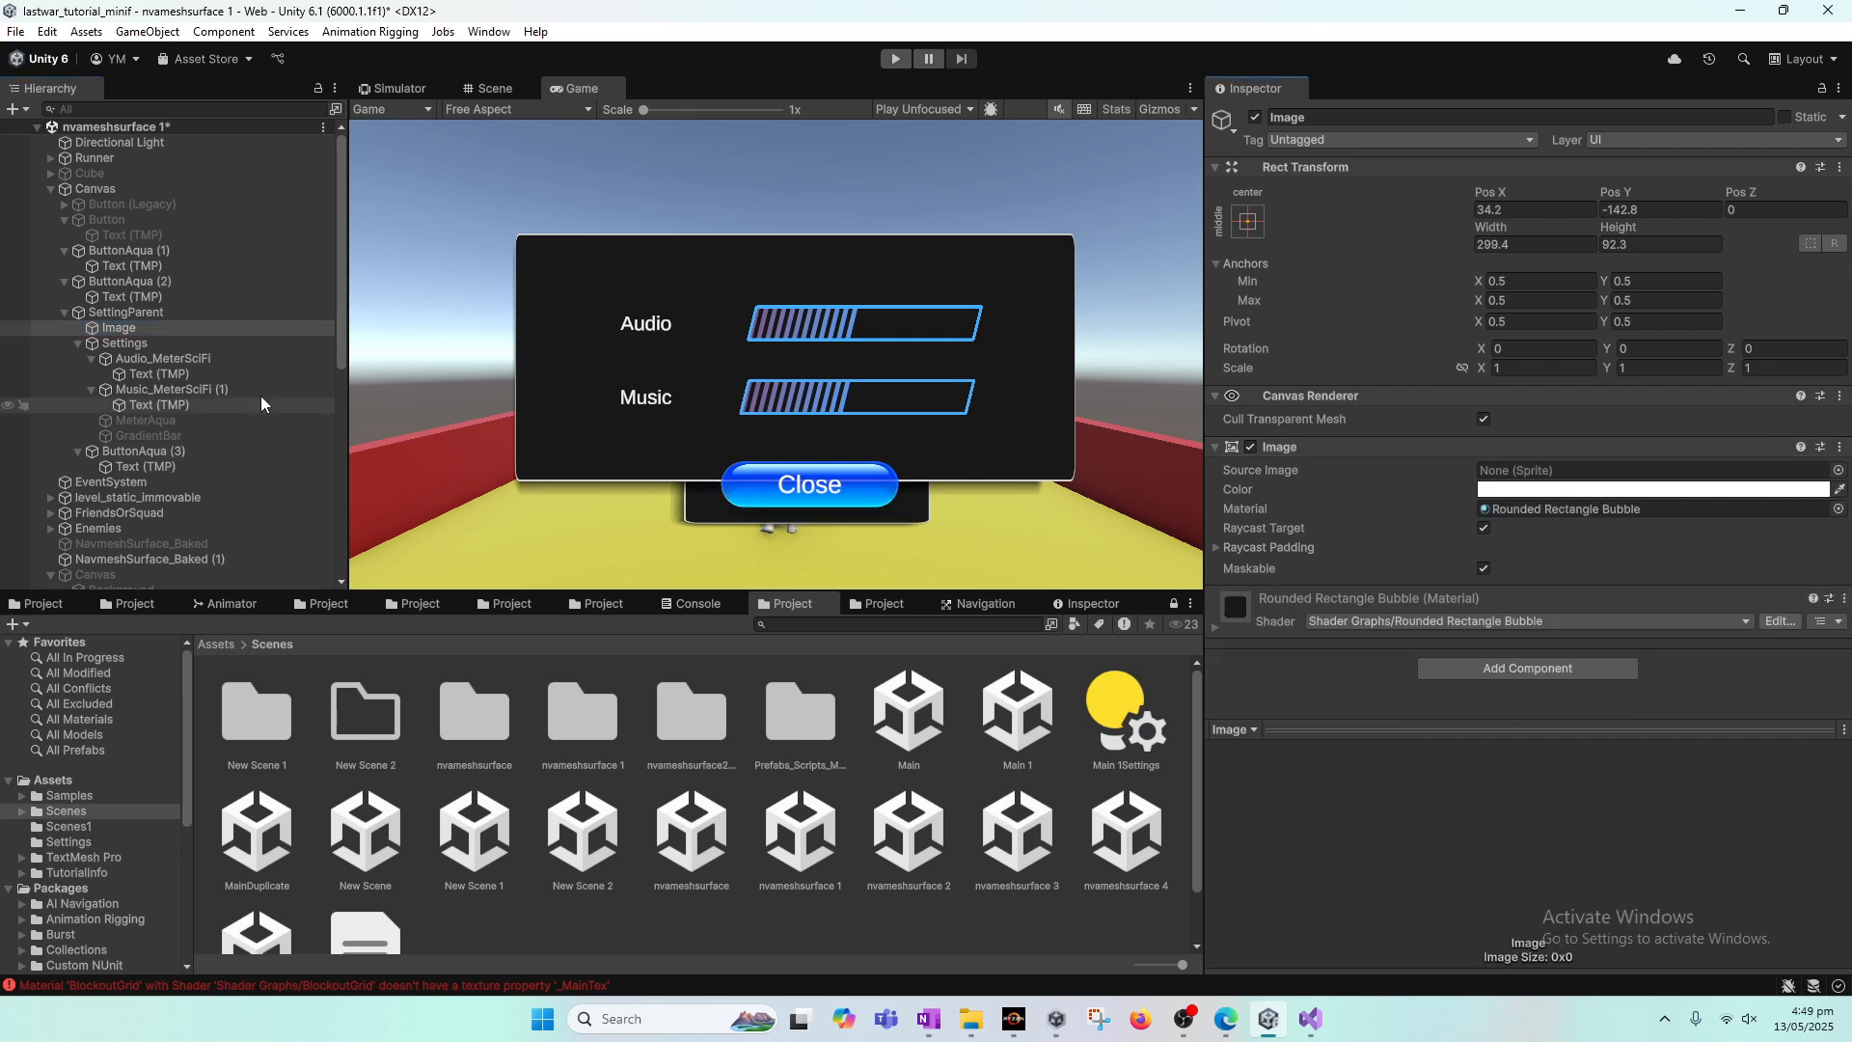
Step: Set the Image's width to 517.2 and its Pos Y to -145.1, and save the scene
{"action": "left_click", "coordinate": [170, 327]}
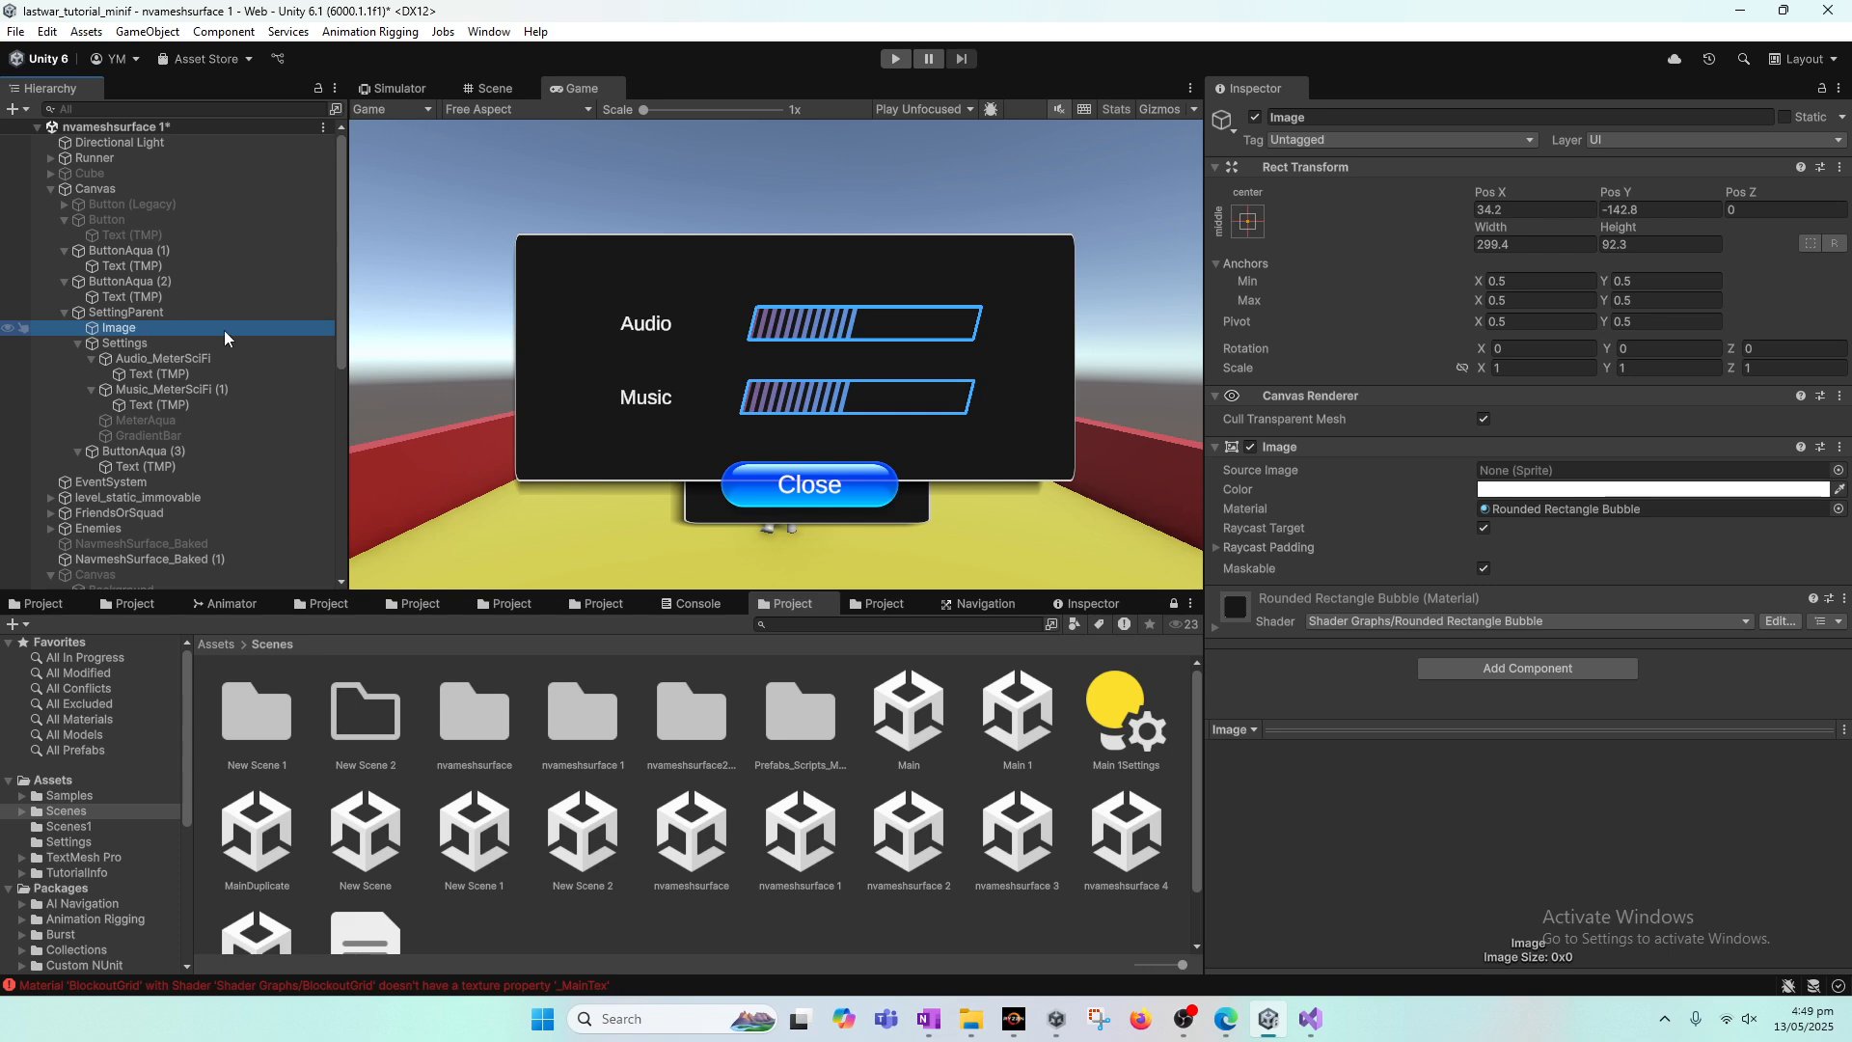
{"action": "left_click_drag", "start_coordinate": [1491, 230], "coordinate": [873, 285]}
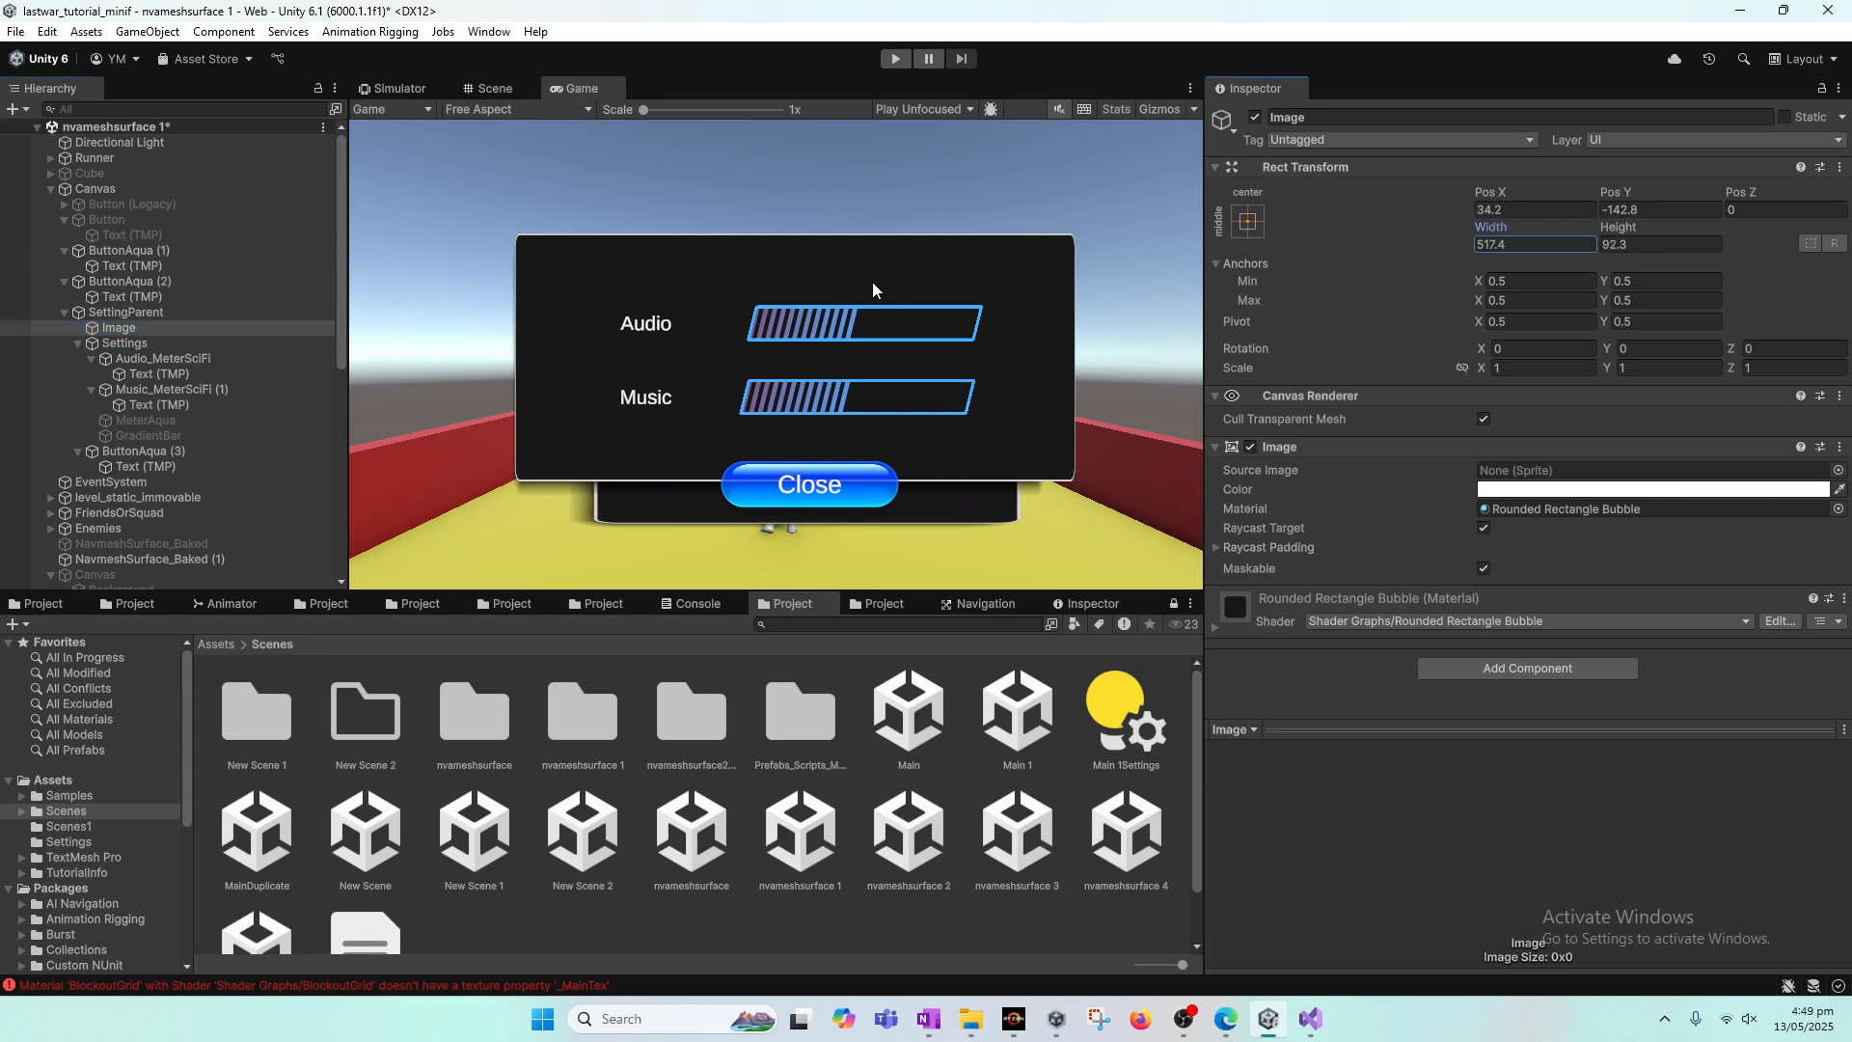
{"action": "mouse_move", "coordinate": [1619, 196]}
{"action": "left_mouse_down"}
{"action": "mouse_move", "coordinate": [1640, 206]}
{"action": "mouse_move", "coordinate": [1615, 198]}
{"action": "left_mouse_up"}
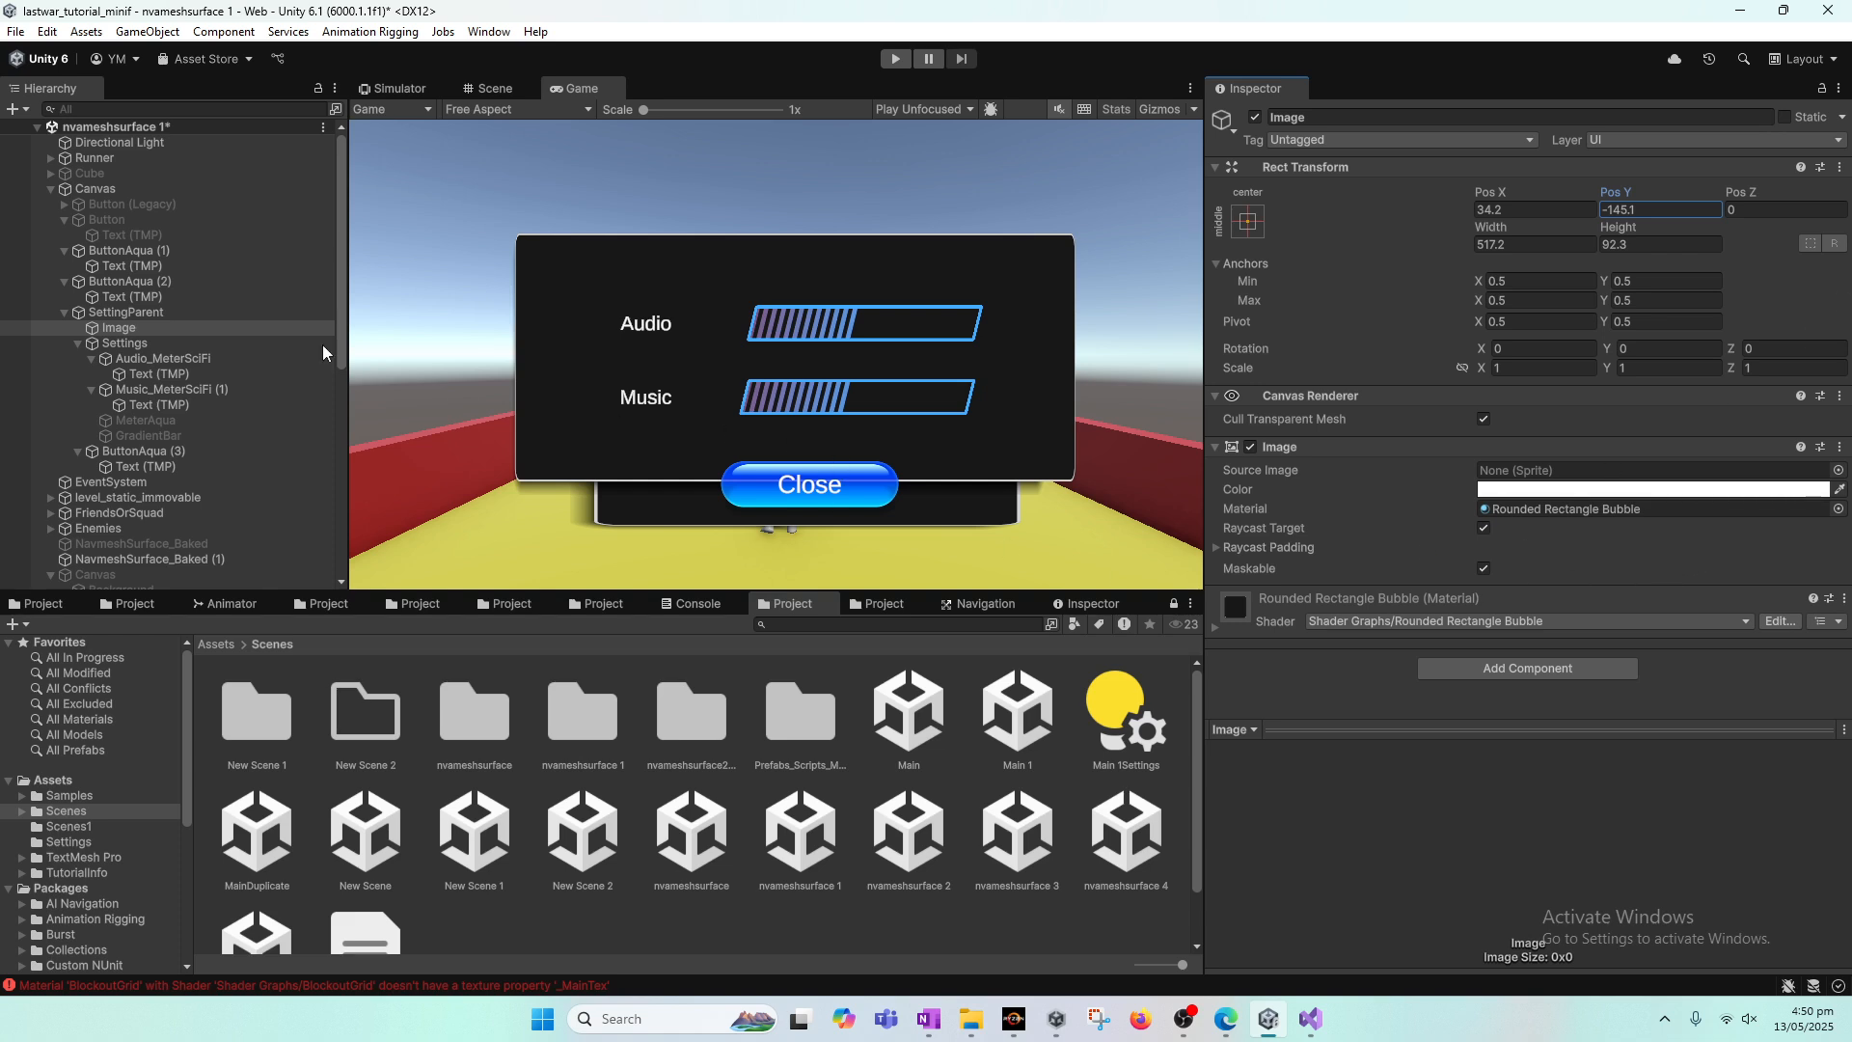
{"action": "left_click", "coordinate": [15, 33]}
{"action": "left_click", "coordinate": [48, 126]}
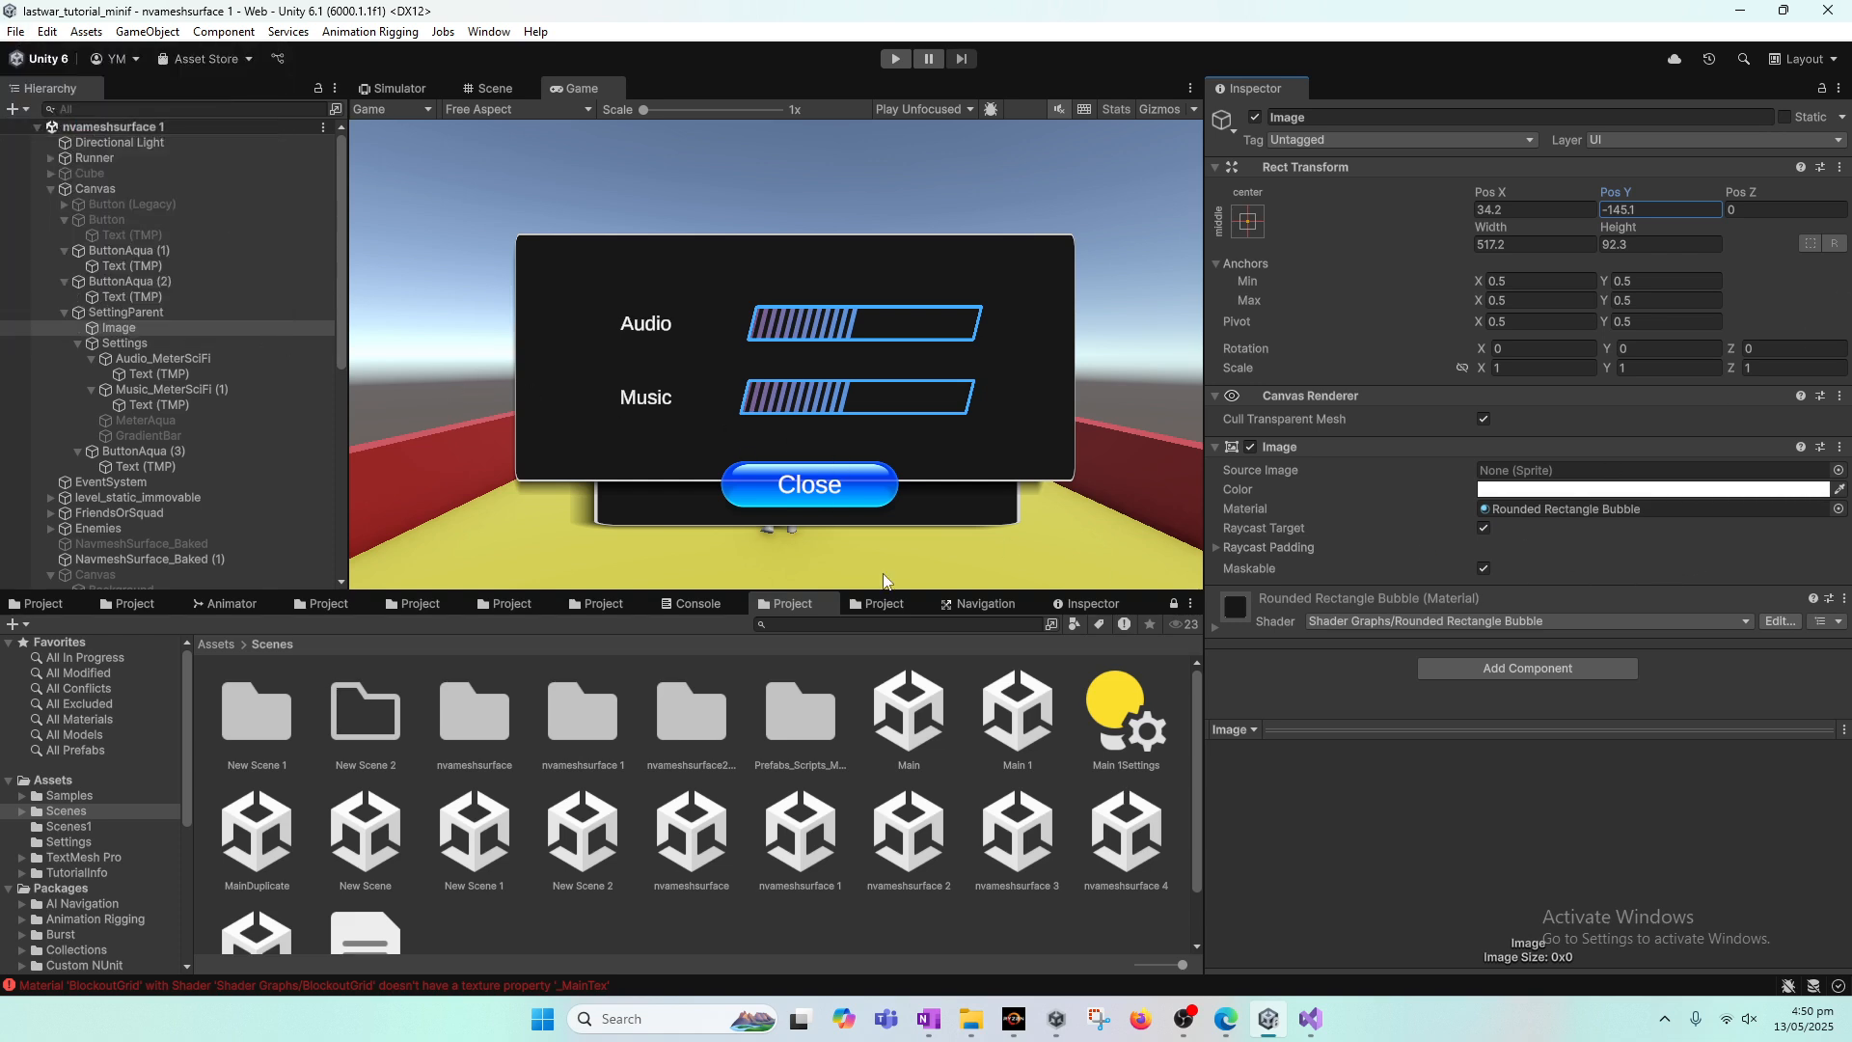
Step: Switch to the OneNote tutorial page and highlight AudioListener in the AudioListener.volume = 0f line
{"action": "left_click", "coordinate": [929, 1019]}
{"action": "left_click", "coordinate": [747, 571]}
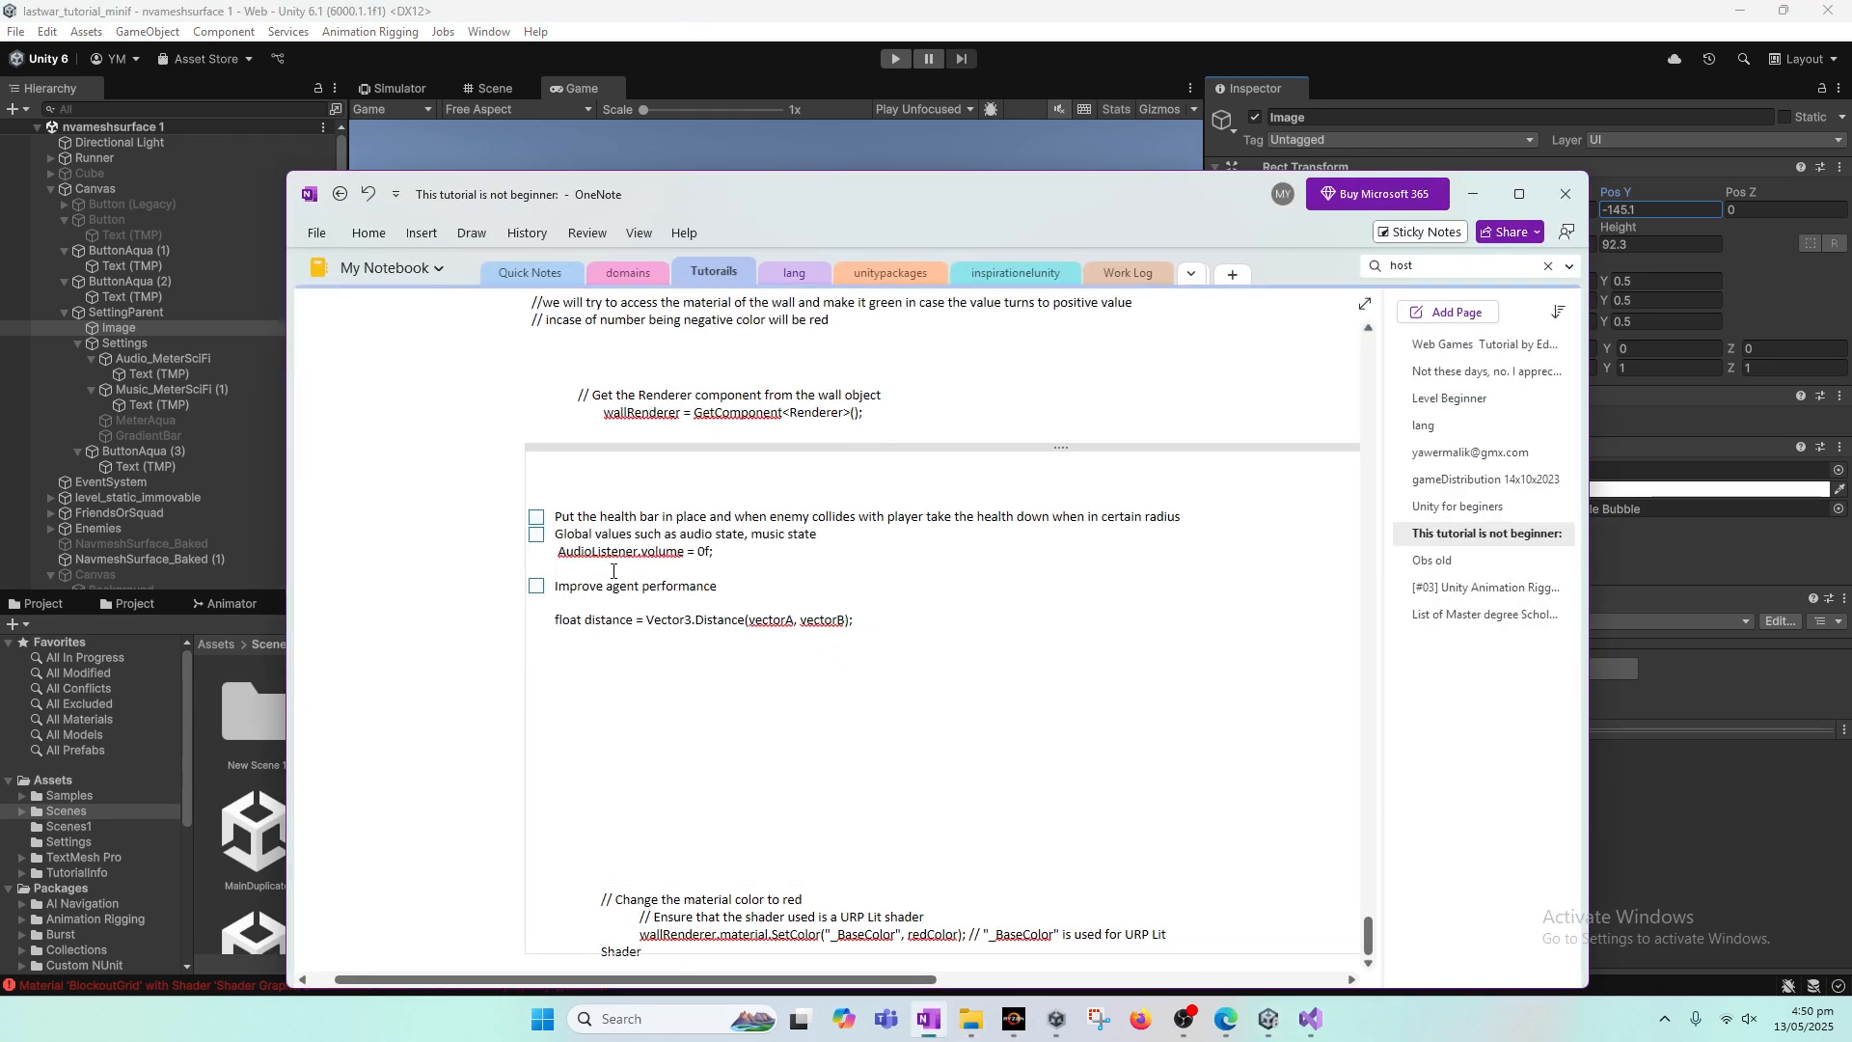
{"action": "left_click", "coordinate": [562, 553]}
{"action": "double_click", "coordinate": [567, 553]}
{"action": "left_click", "coordinate": [631, 553]}
{"action": "double_click", "coordinate": [630, 554]}
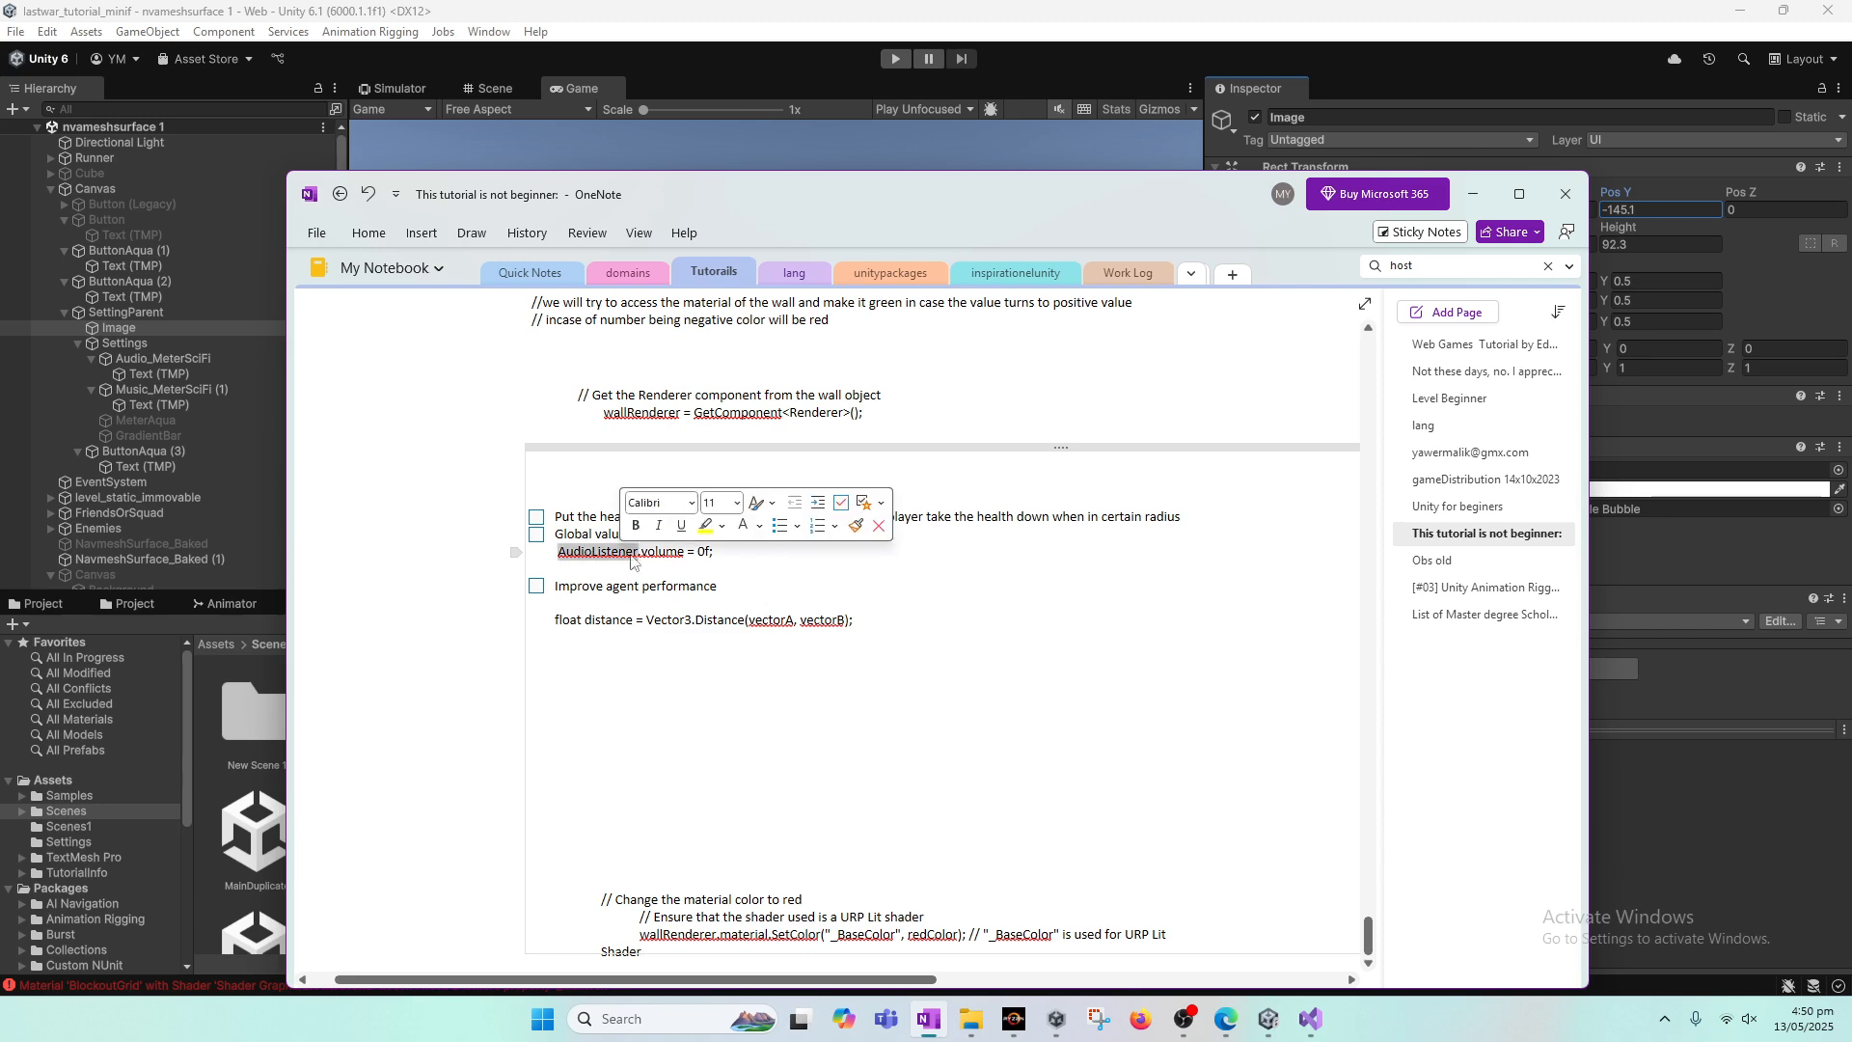
Step: Return from OneNote to Unity and close the locked Inspector tab beside Navigation
{"action": "left_click", "coordinate": [1476, 194]}
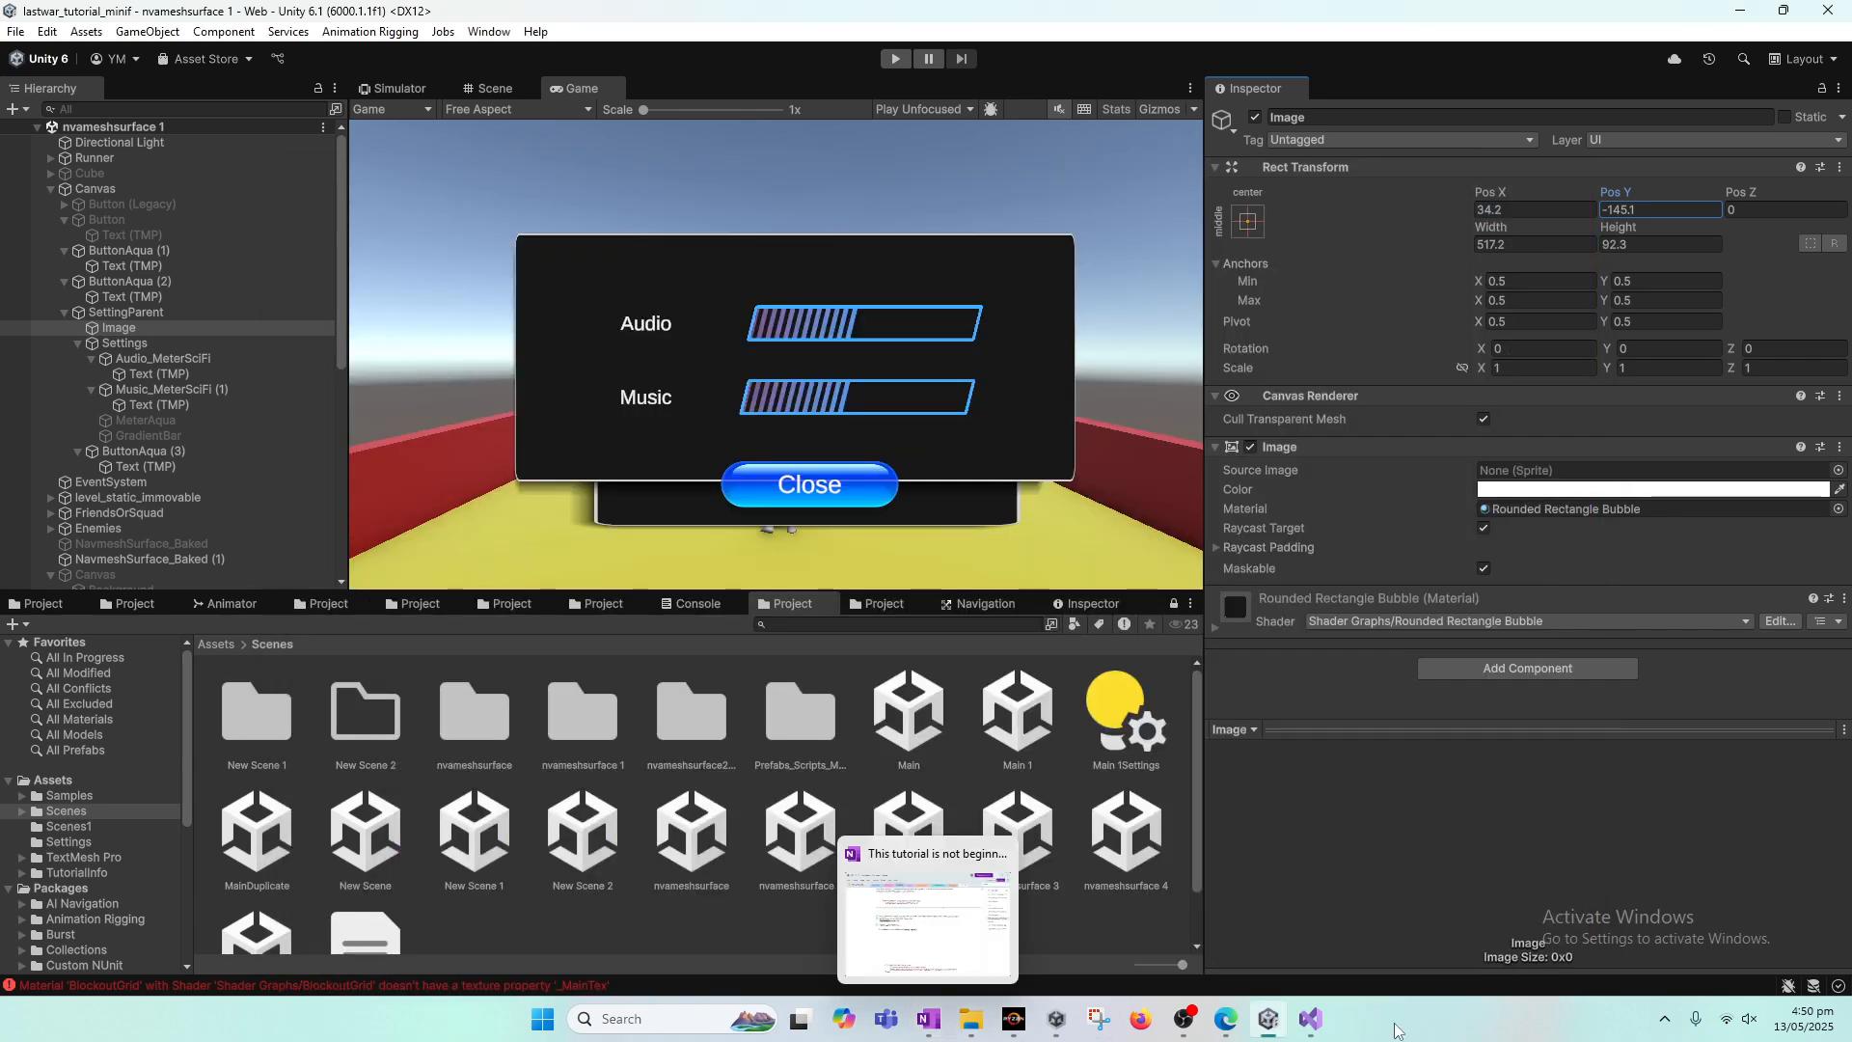
{"action": "left_click", "coordinate": [1314, 1021]}
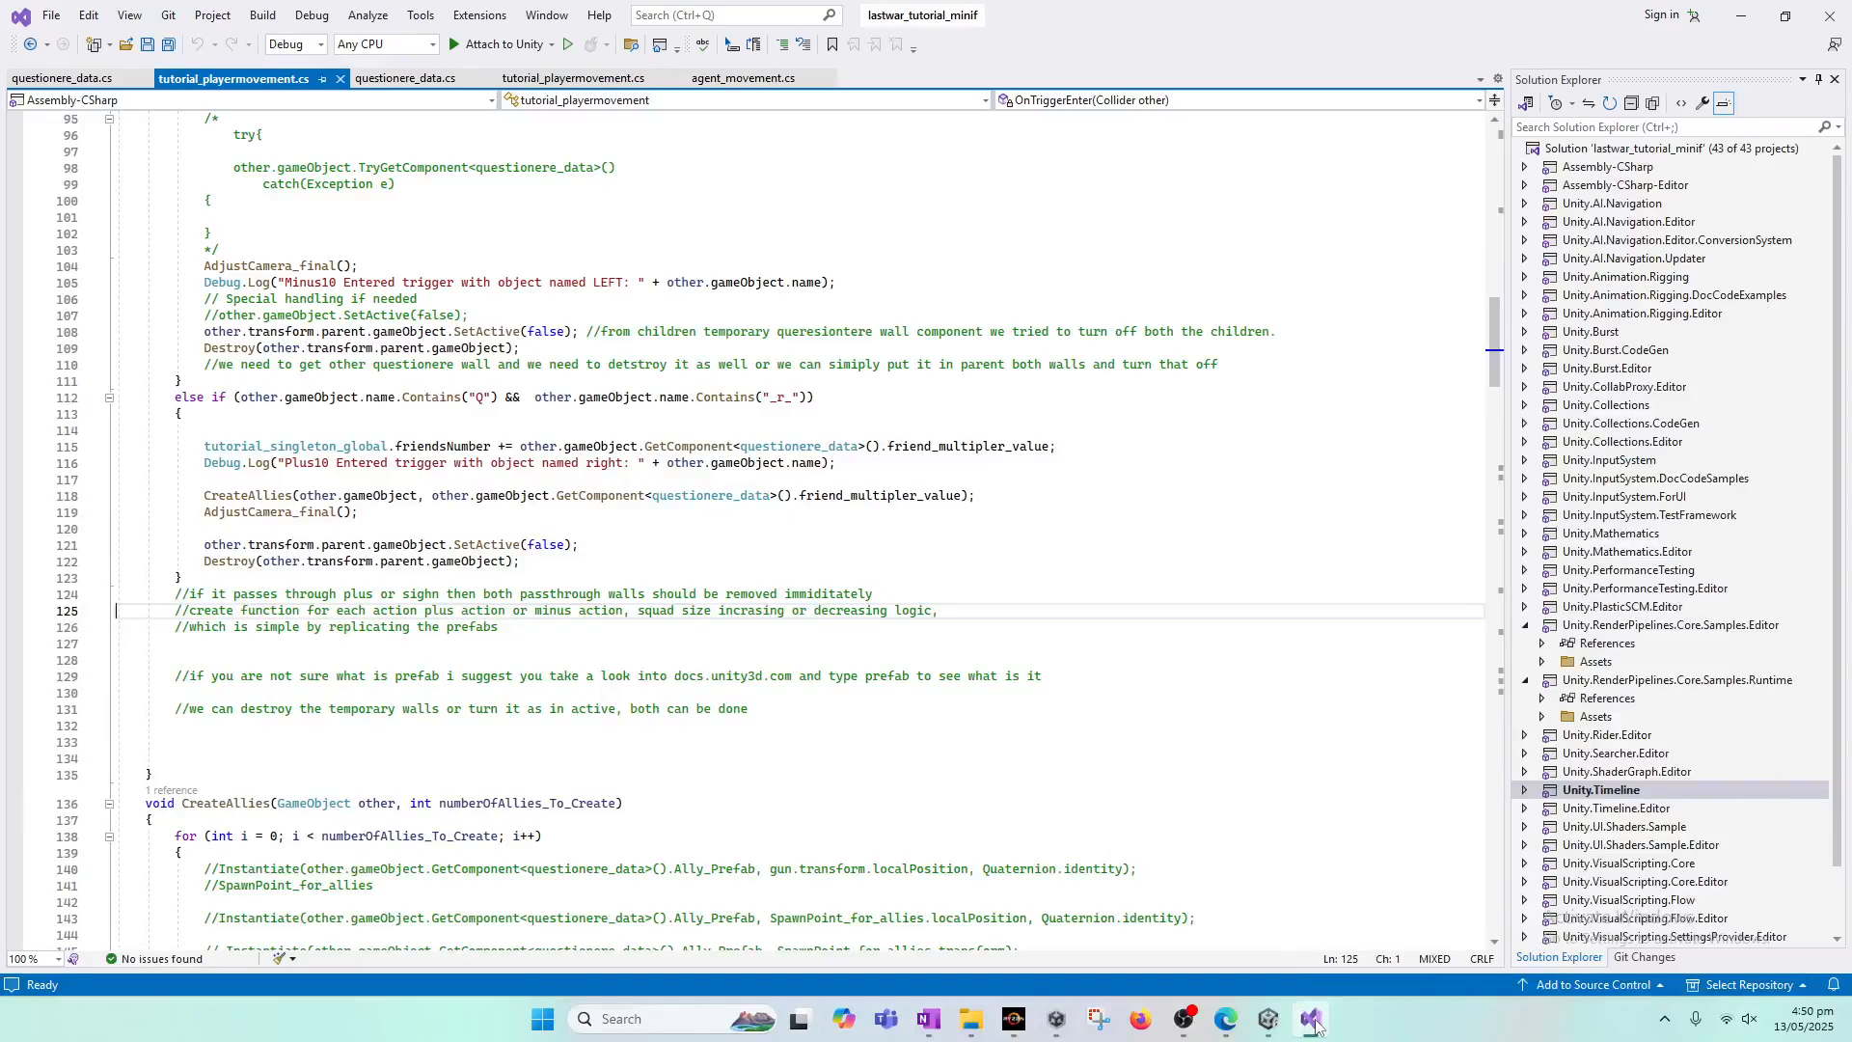
{"action": "left_click", "coordinate": [1318, 1026]}
{"action": "left_click", "coordinate": [1318, 1026]}
{"action": "left_click", "coordinate": [1317, 1025]}
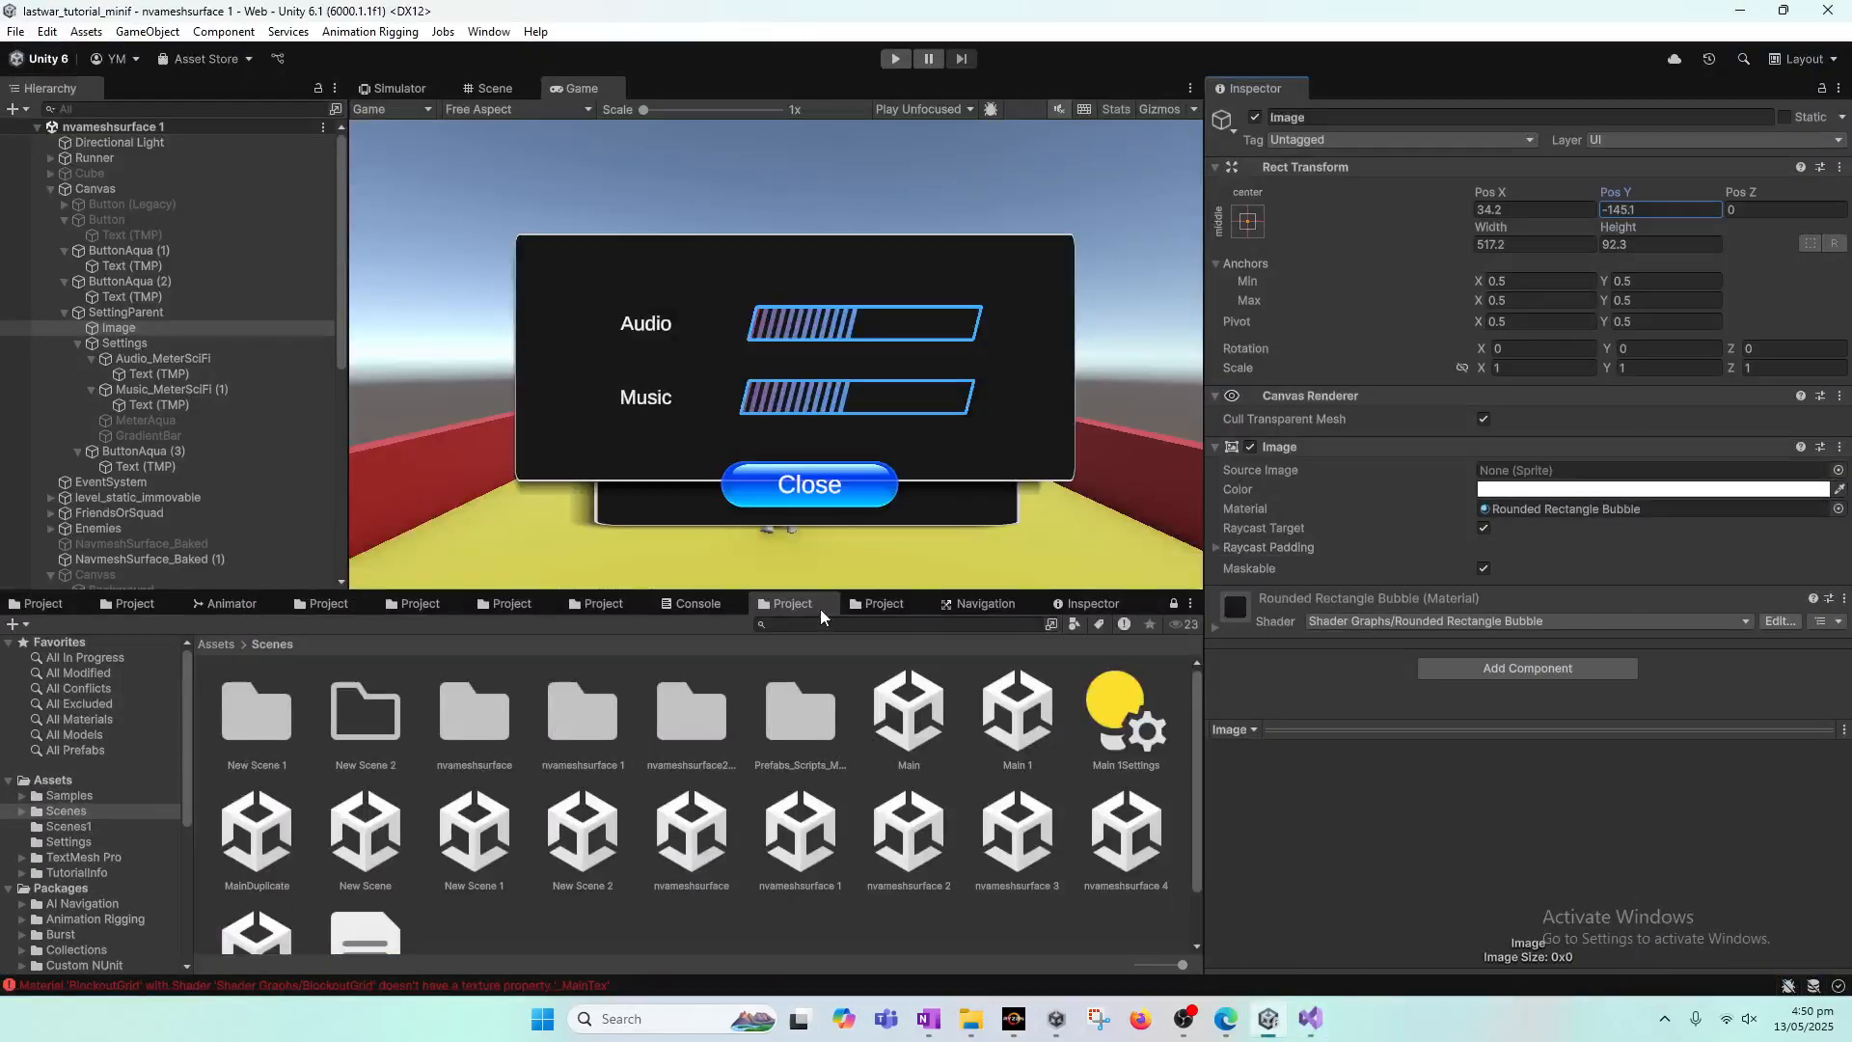
{"action": "left_click", "coordinate": [882, 603]}
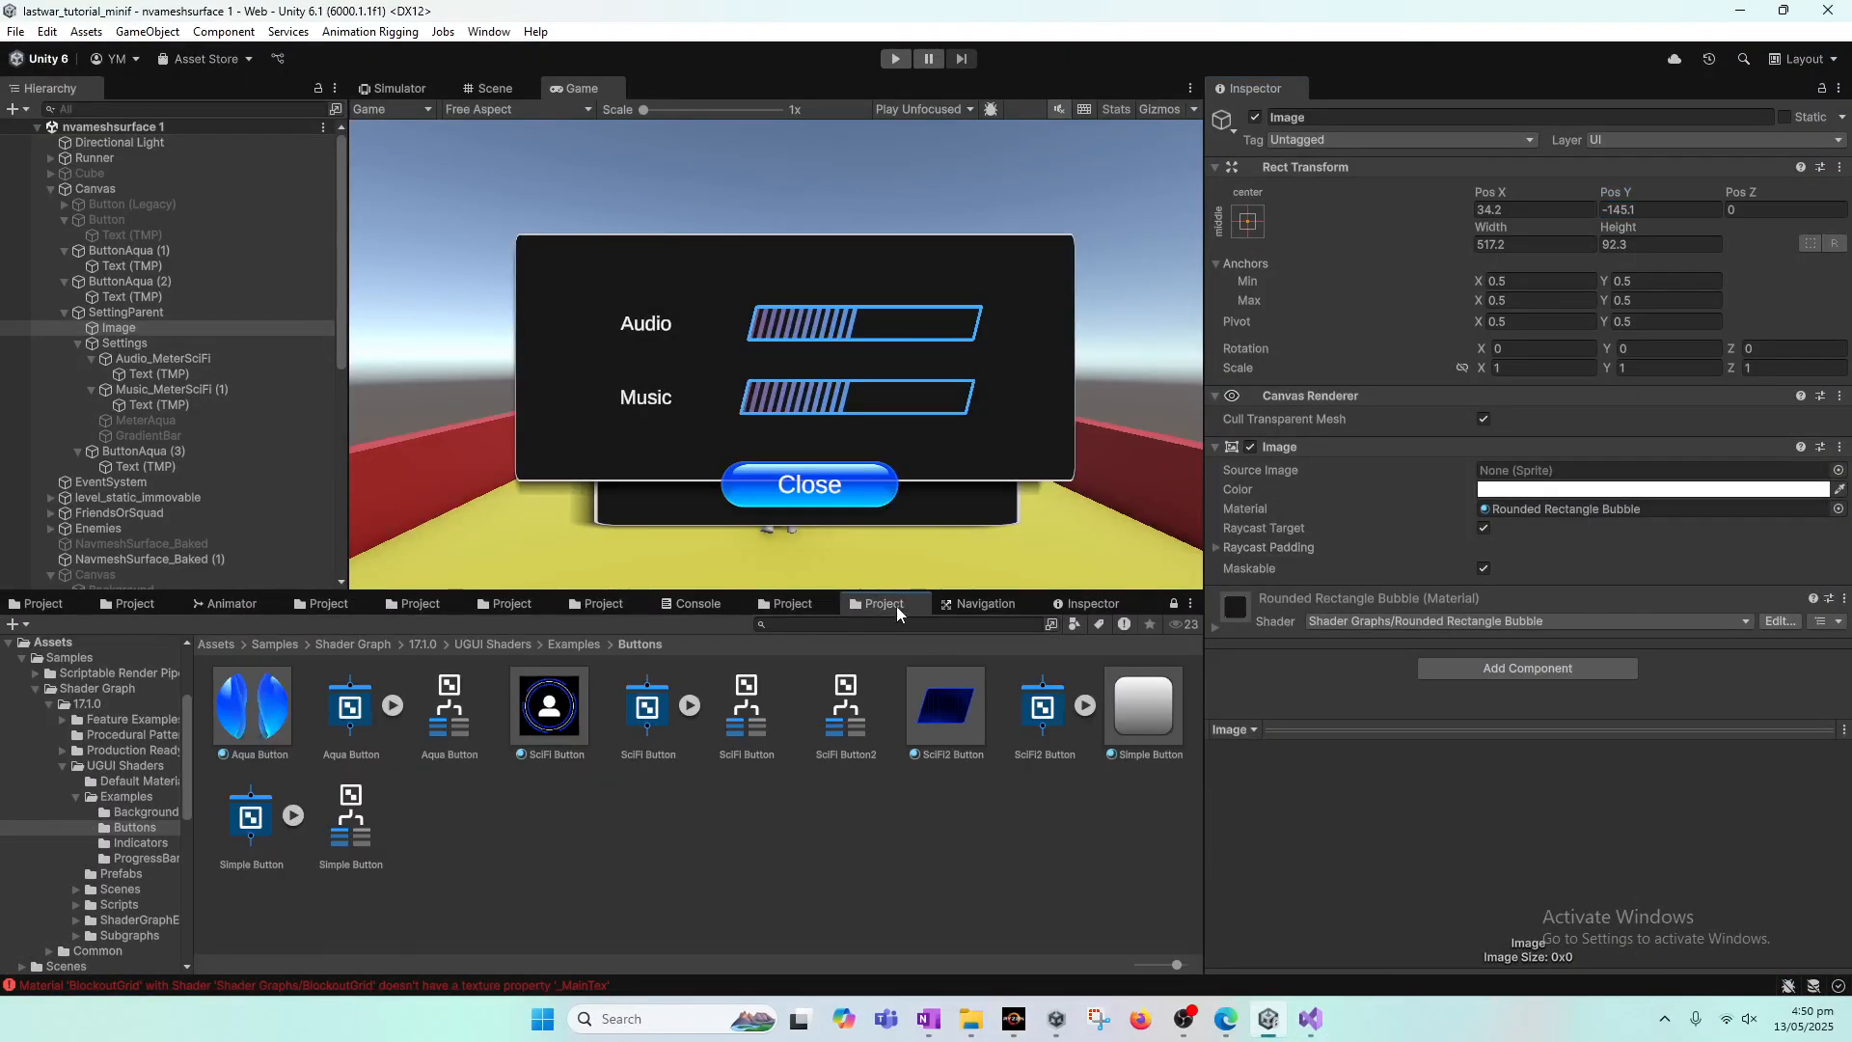
{"action": "left_click", "coordinate": [1086, 603]}
{"action": "right_click", "coordinate": [1091, 601]}
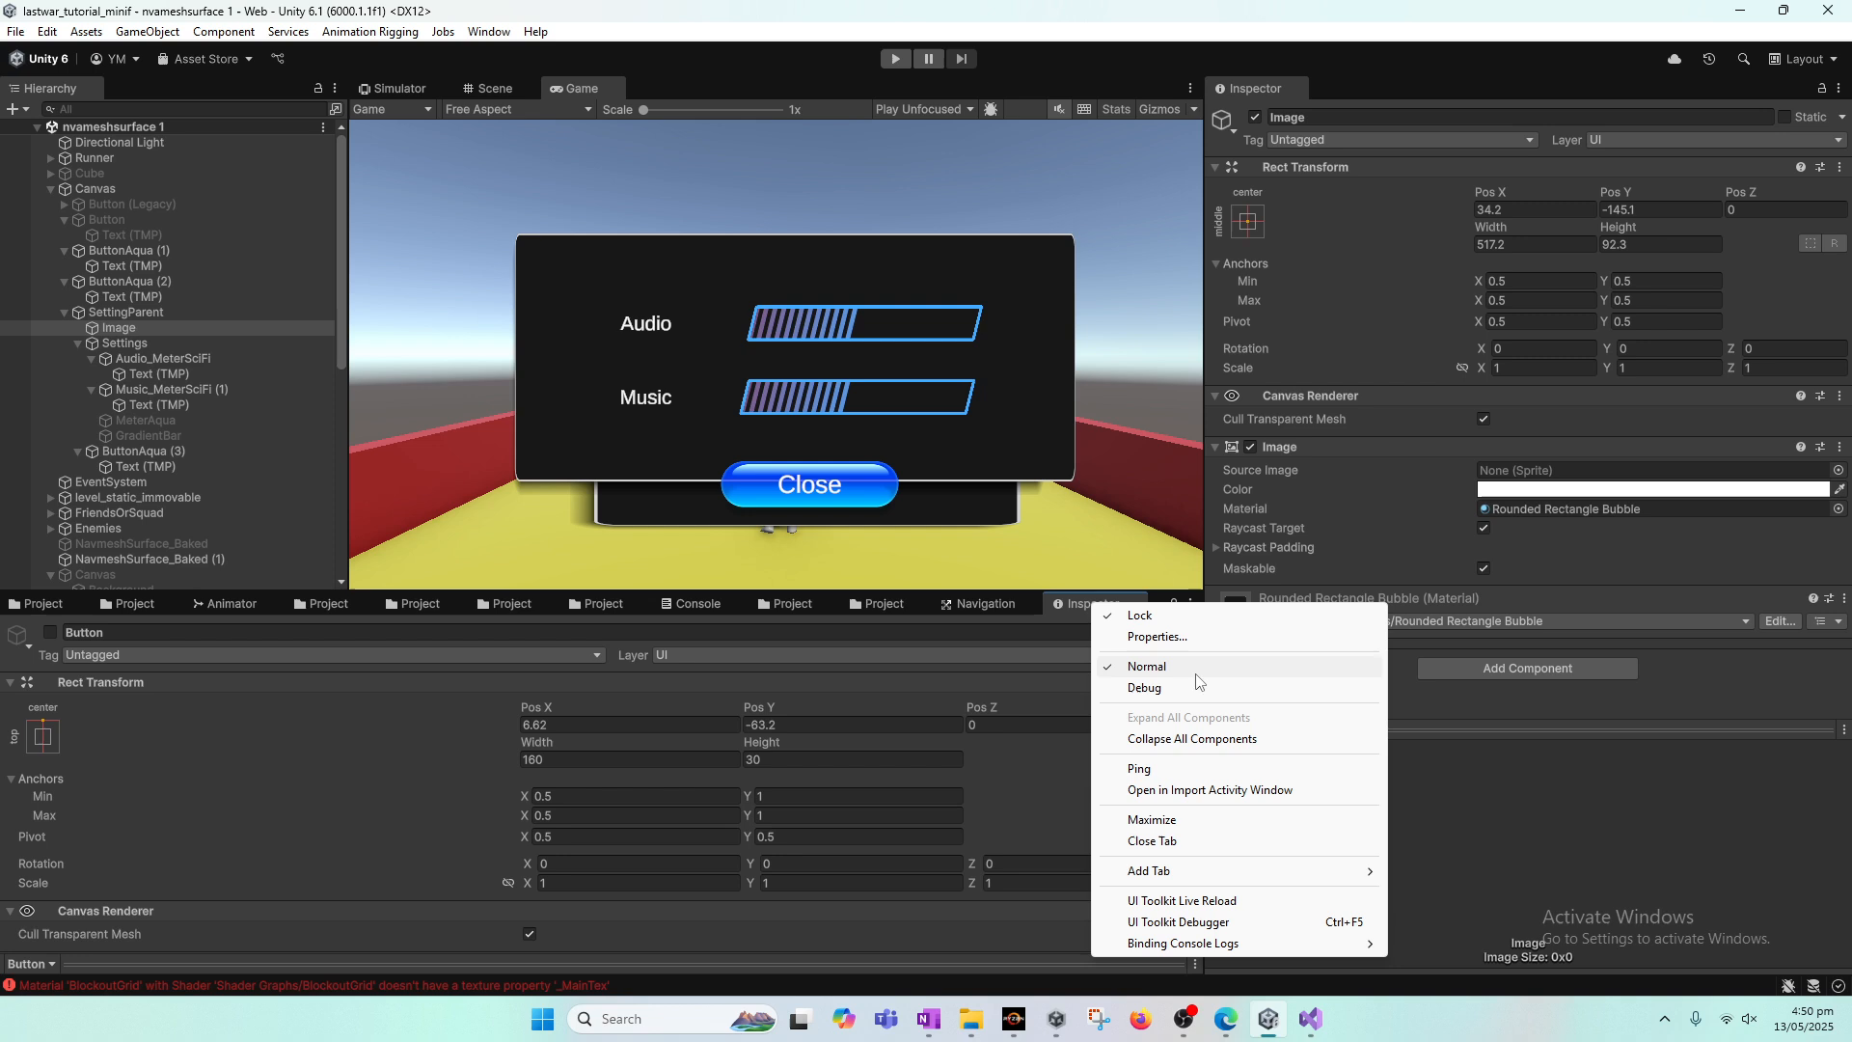
{"action": "left_click", "coordinate": [1152, 840]}
Step: Open the tutorial_singleton_global script from the Prefabs_Scripts_Models/Scripts folder under Assets/Scenes
{"action": "left_click", "coordinate": [789, 606]}
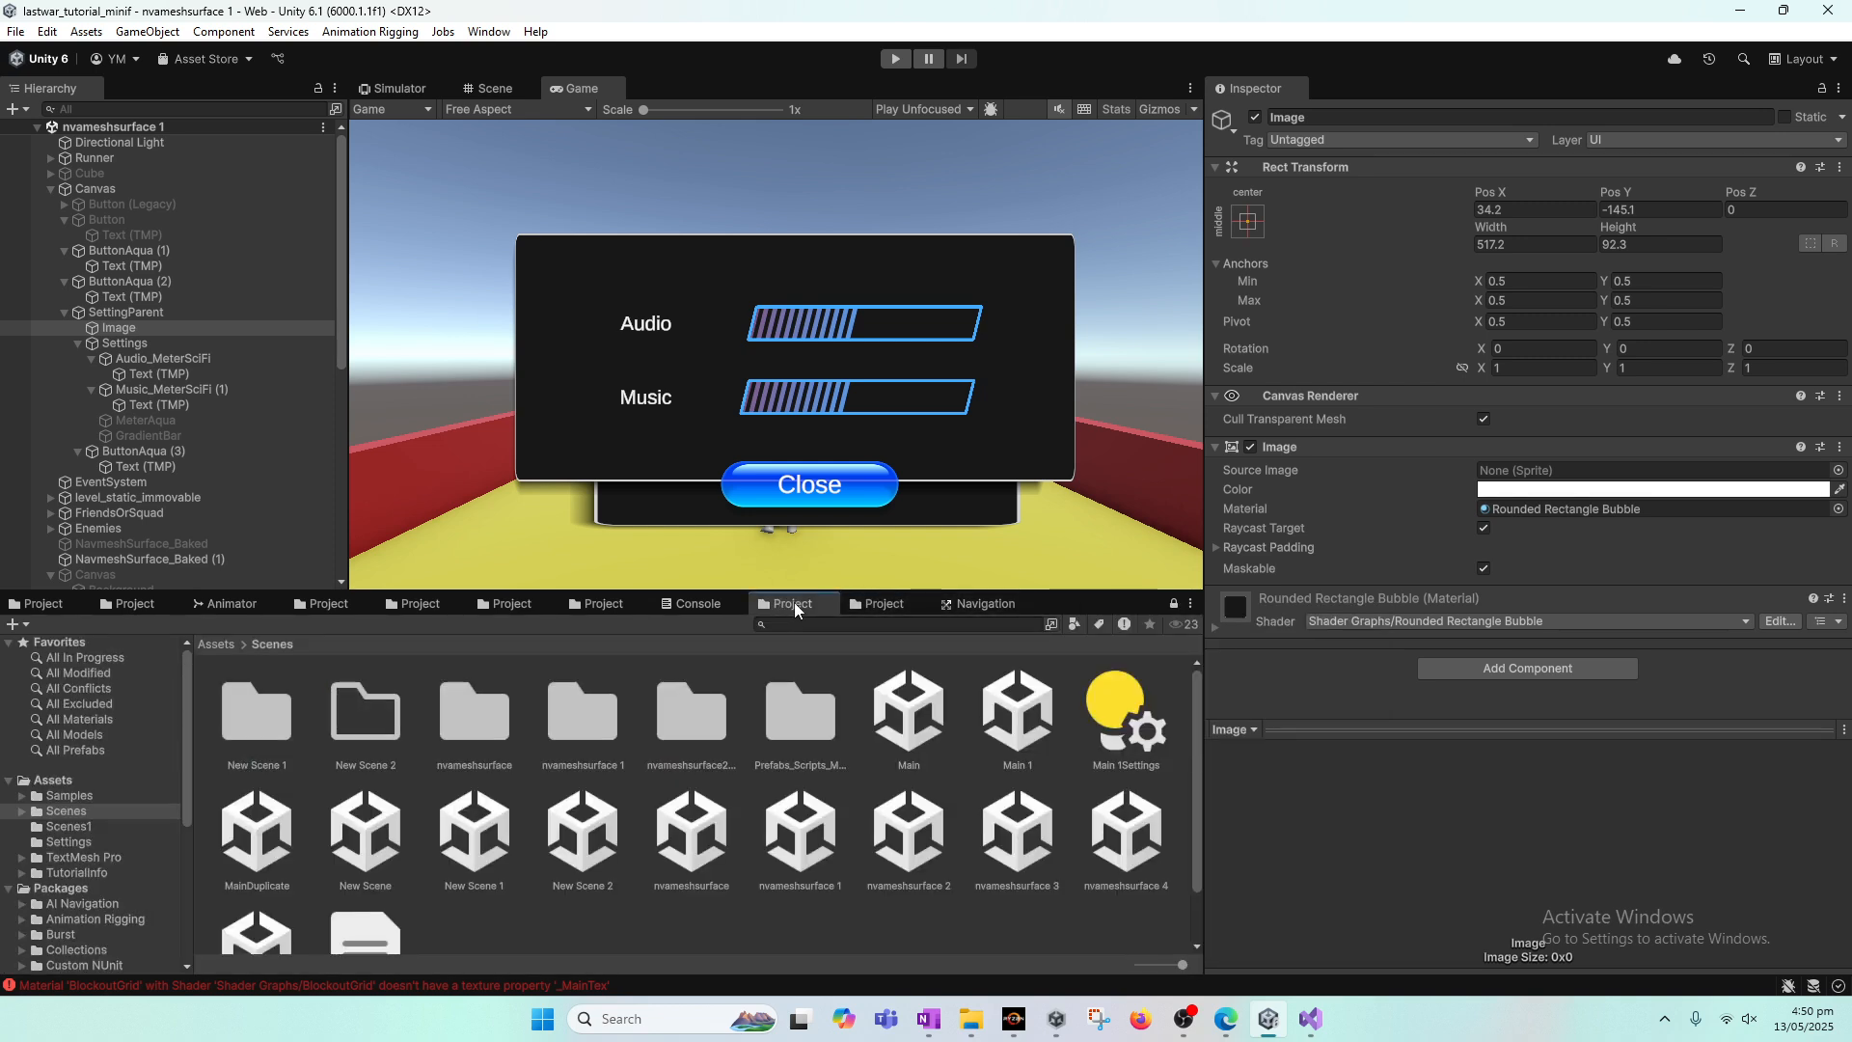
{"action": "left_click", "coordinate": [591, 610]}
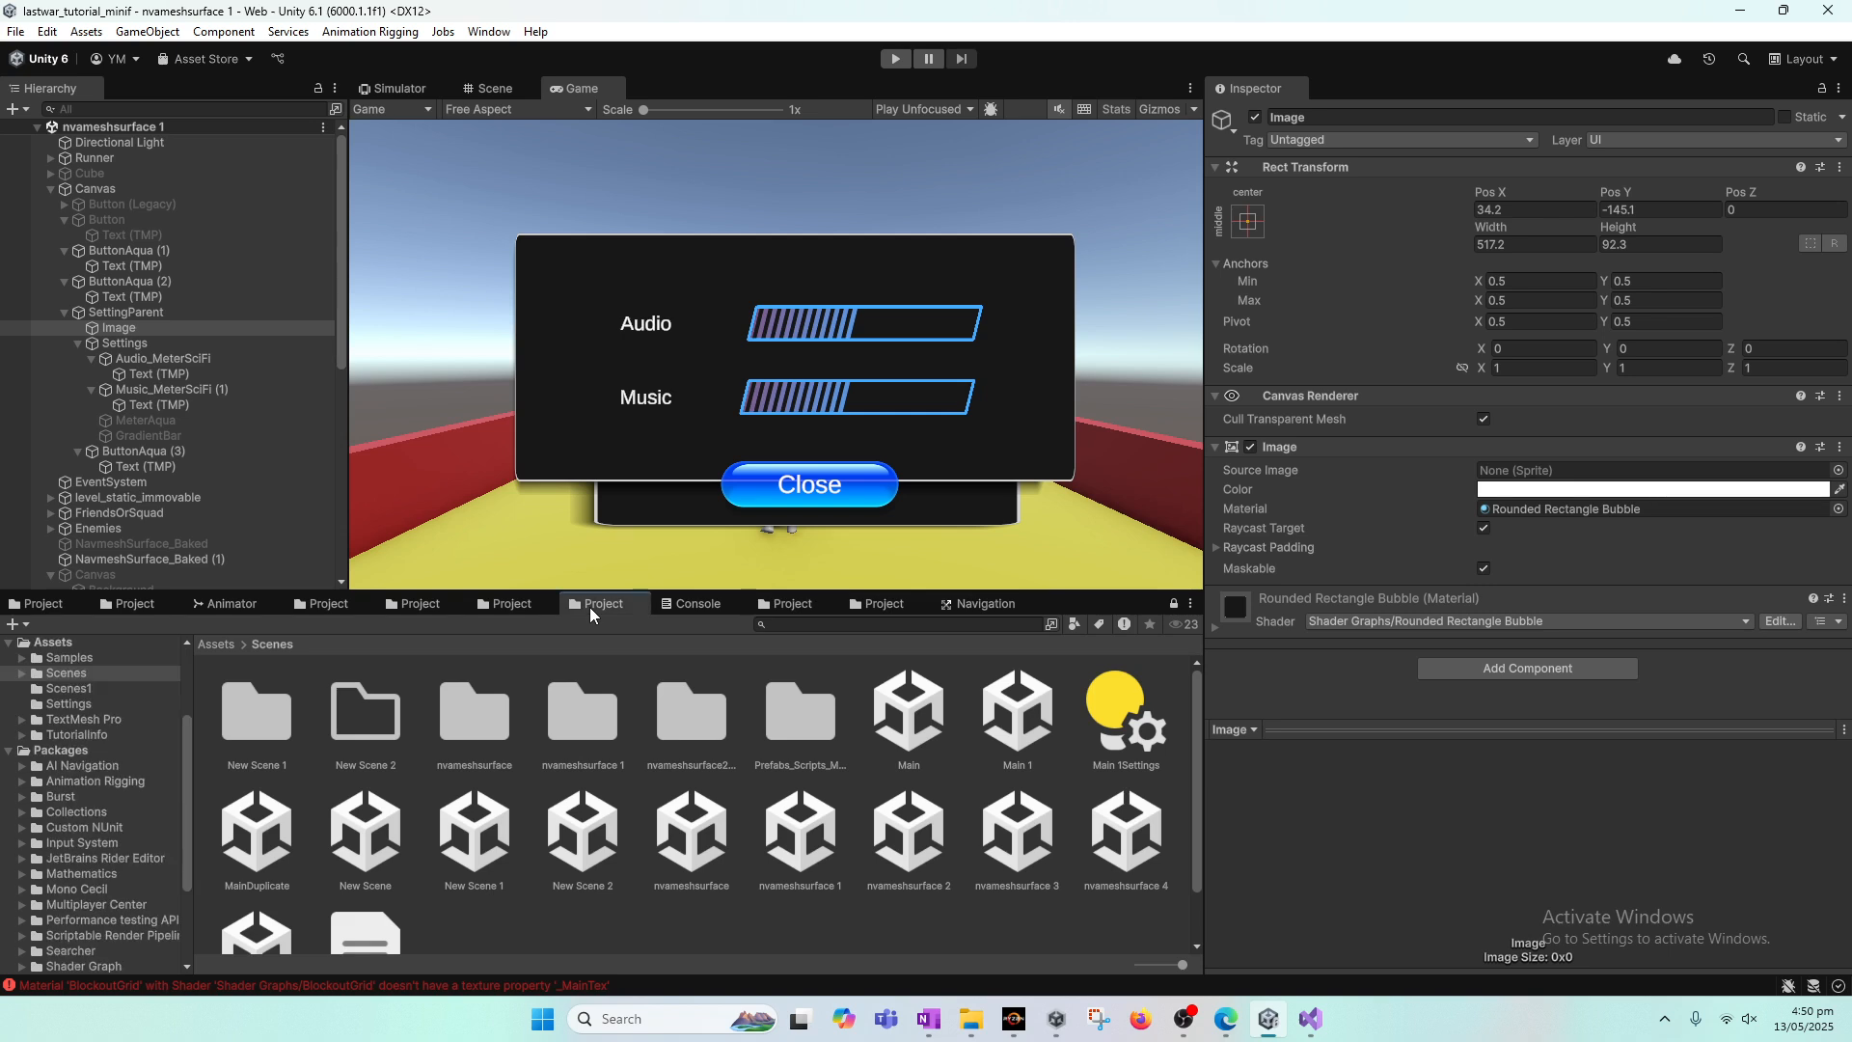
{"action": "left_click", "coordinate": [796, 608]}
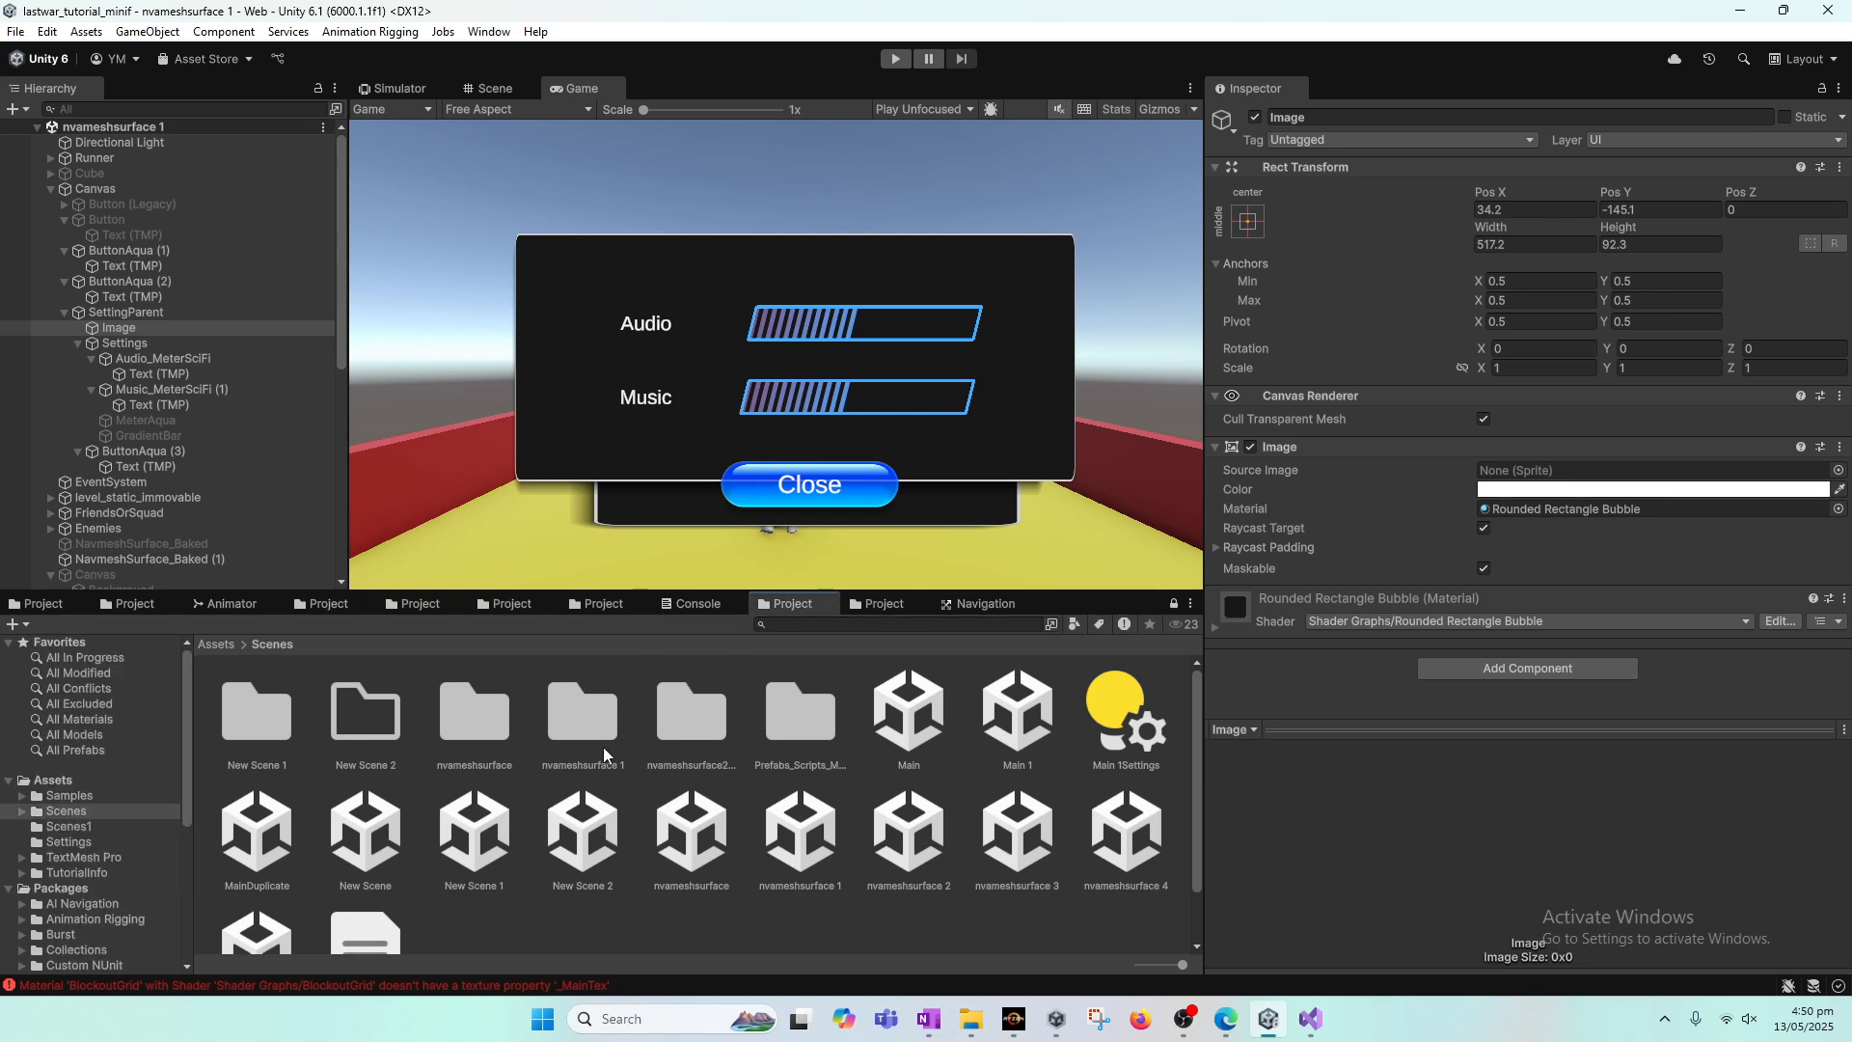
{"action": "double_click", "coordinate": [820, 738]}
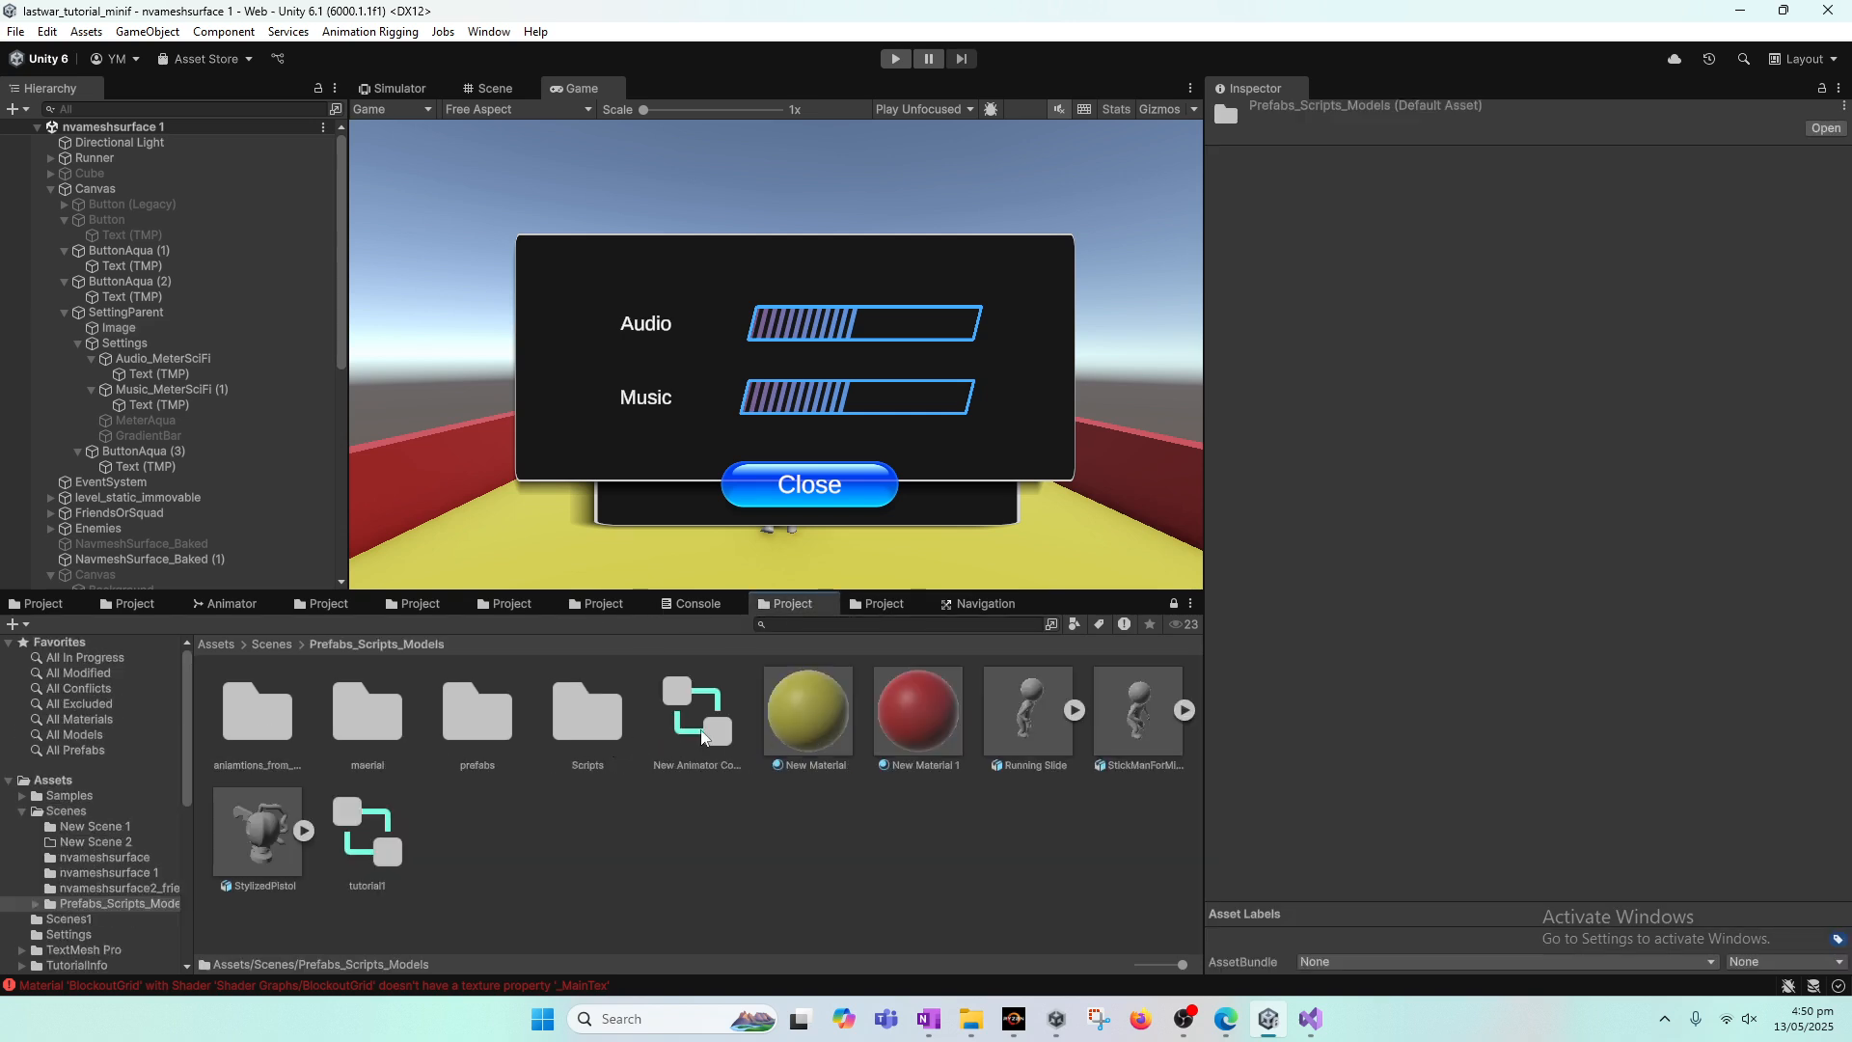
{"action": "double_click", "coordinate": [614, 715]}
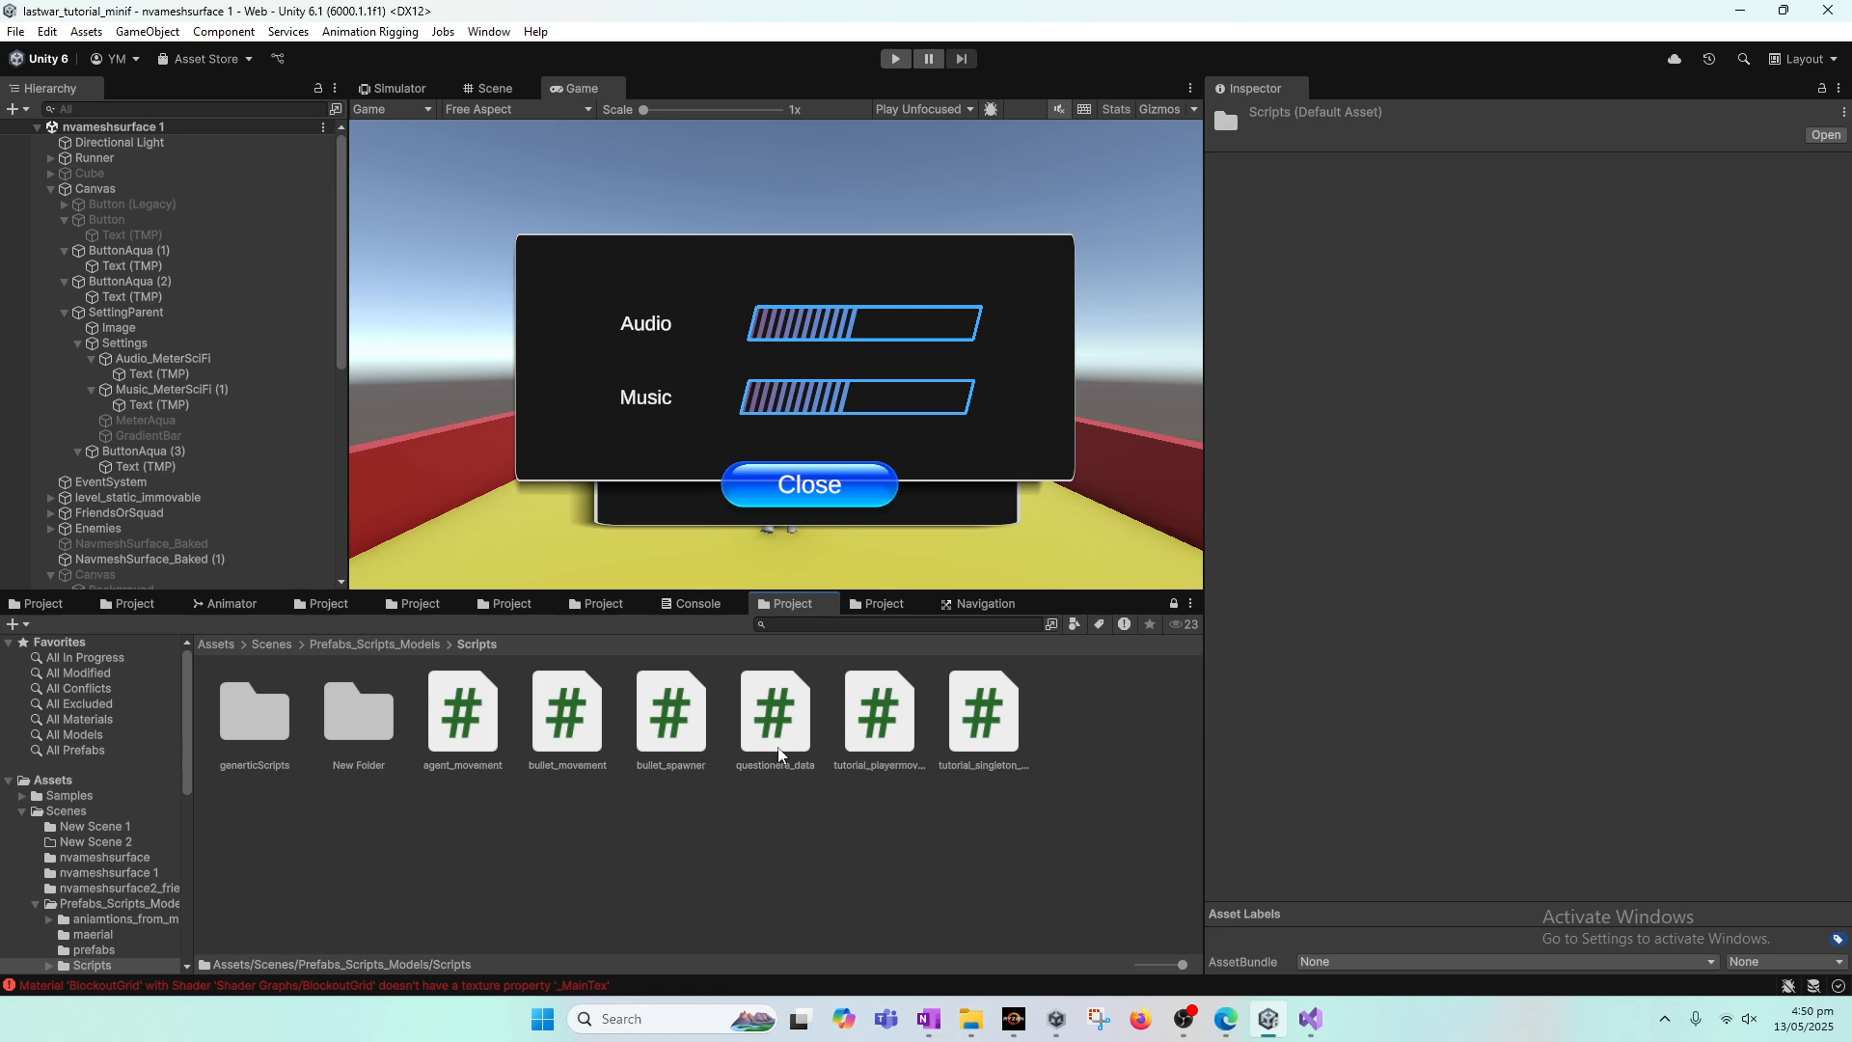
{"action": "double_click", "coordinate": [983, 714]}
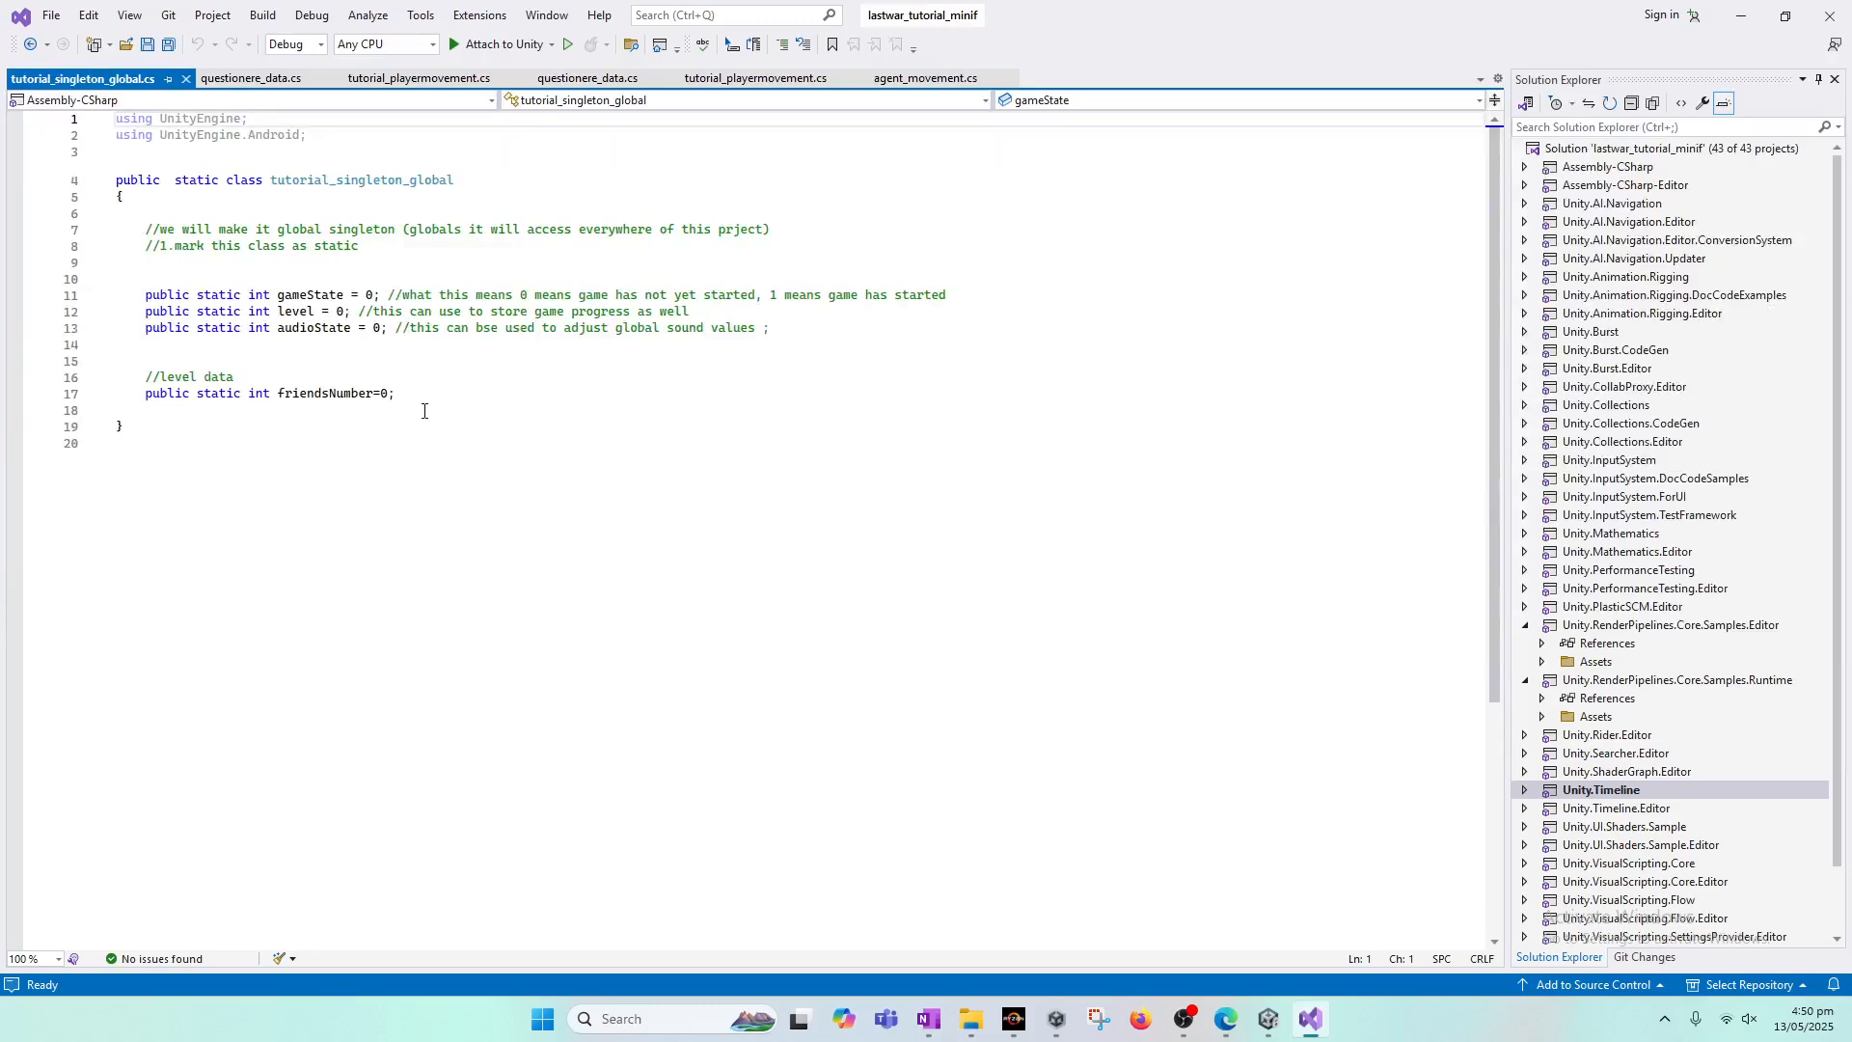
Step: Begin a public static float declaration on the line below audioState in tutorial_singleton_global.cs
{"action": "left_click", "coordinate": [424, 411]}
{"action": "left_click", "coordinate": [445, 384]}
{"action": "left_click", "coordinate": [332, 334]}
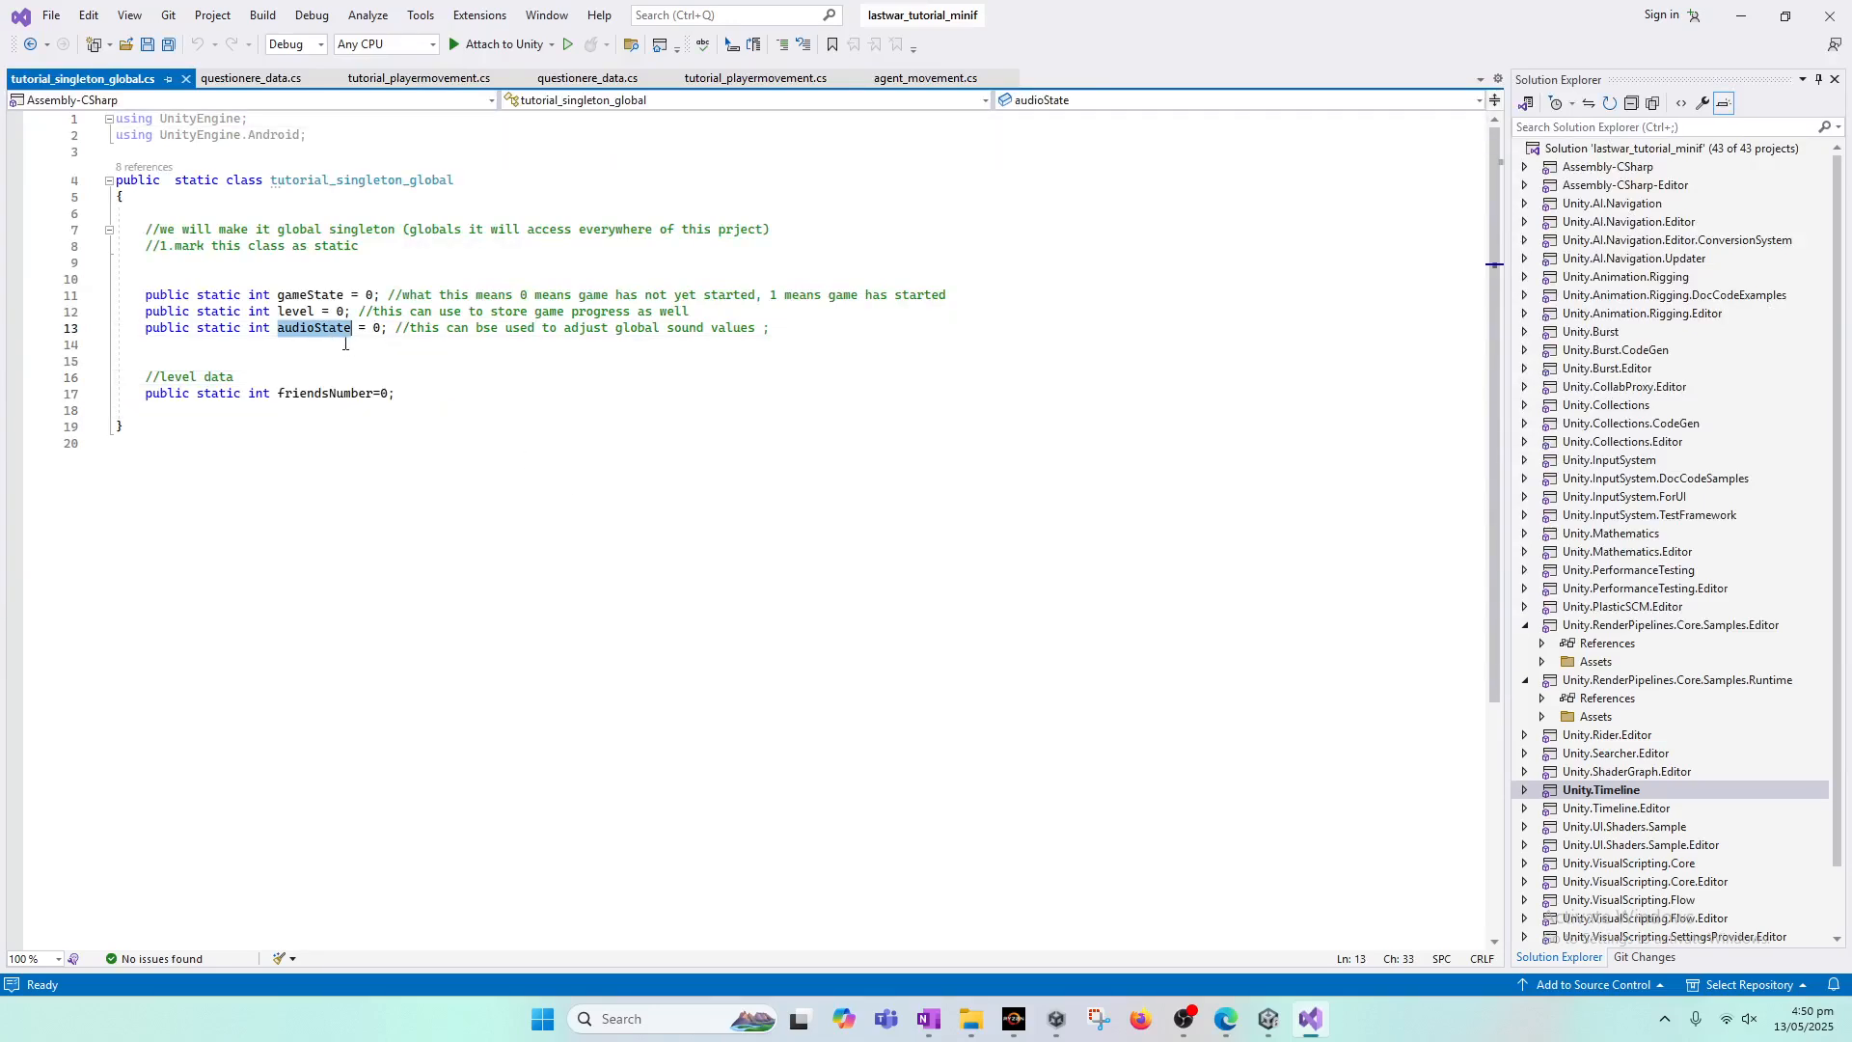
{"action": "left_click", "coordinate": [310, 337]}
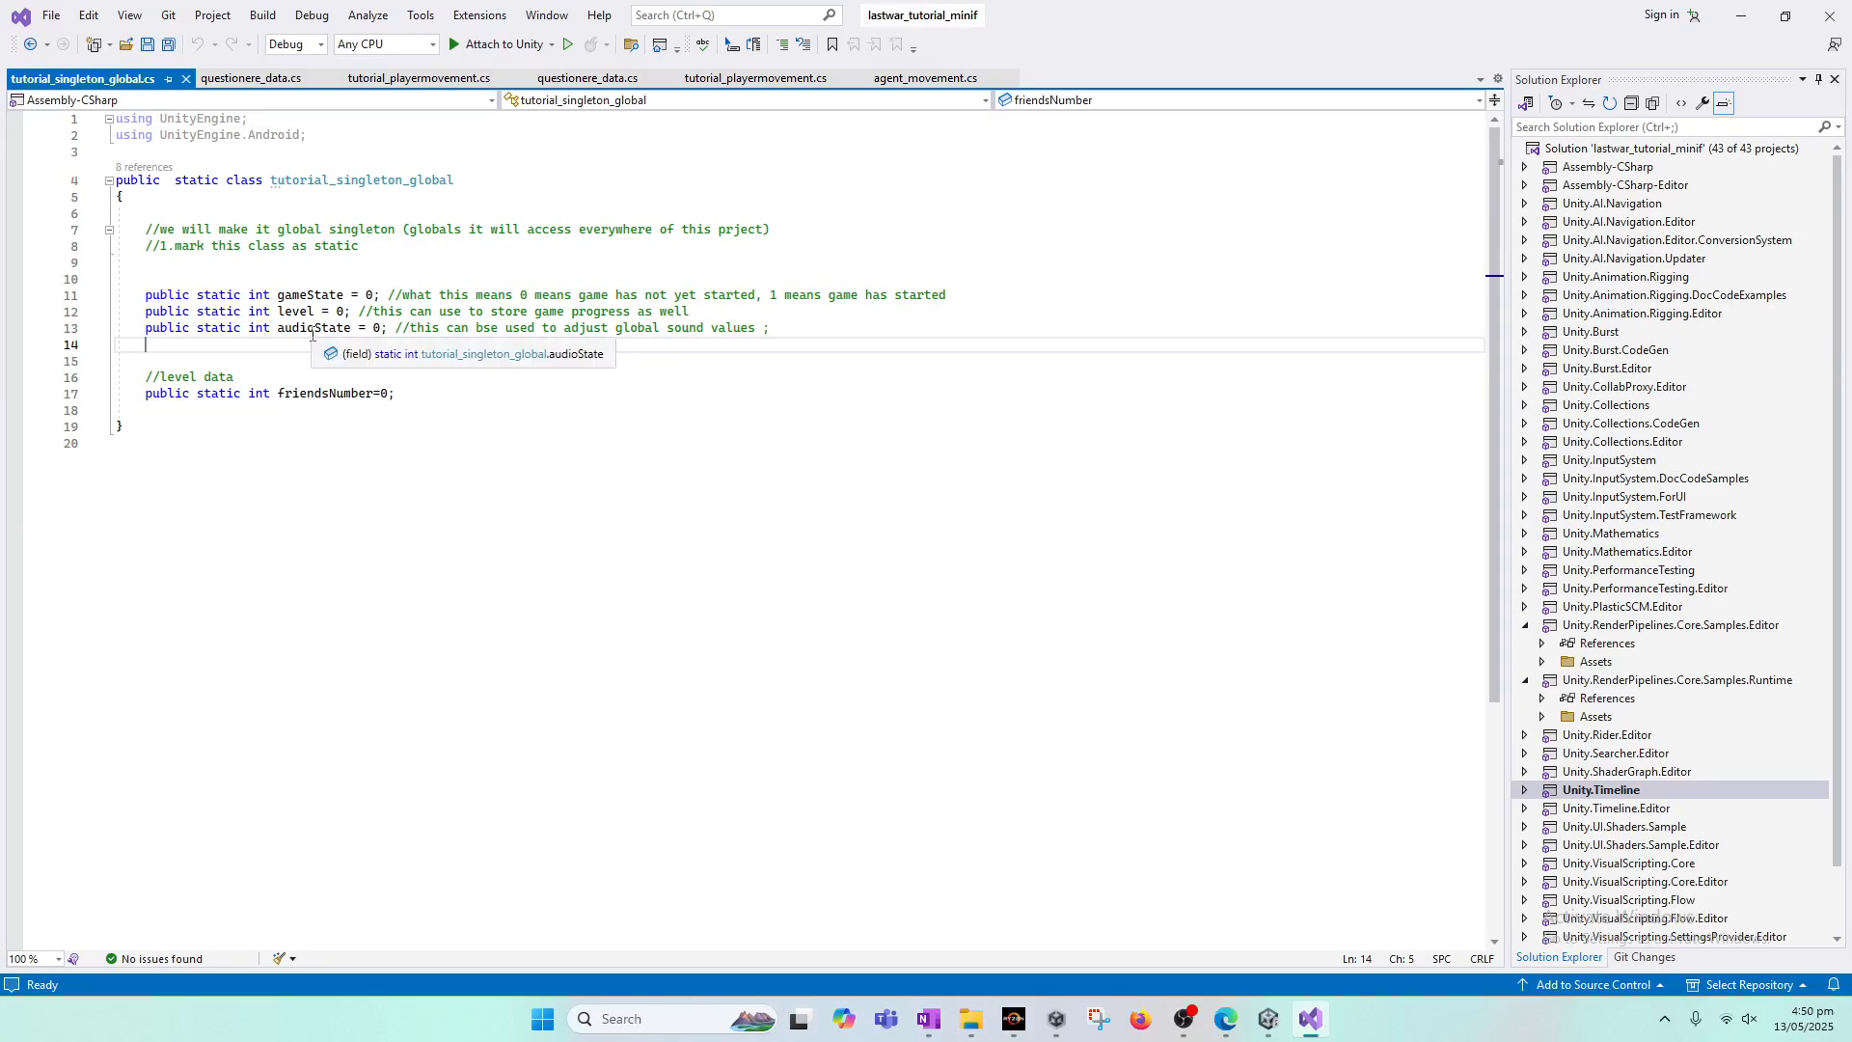
{"action": "type", "text": "pu"}
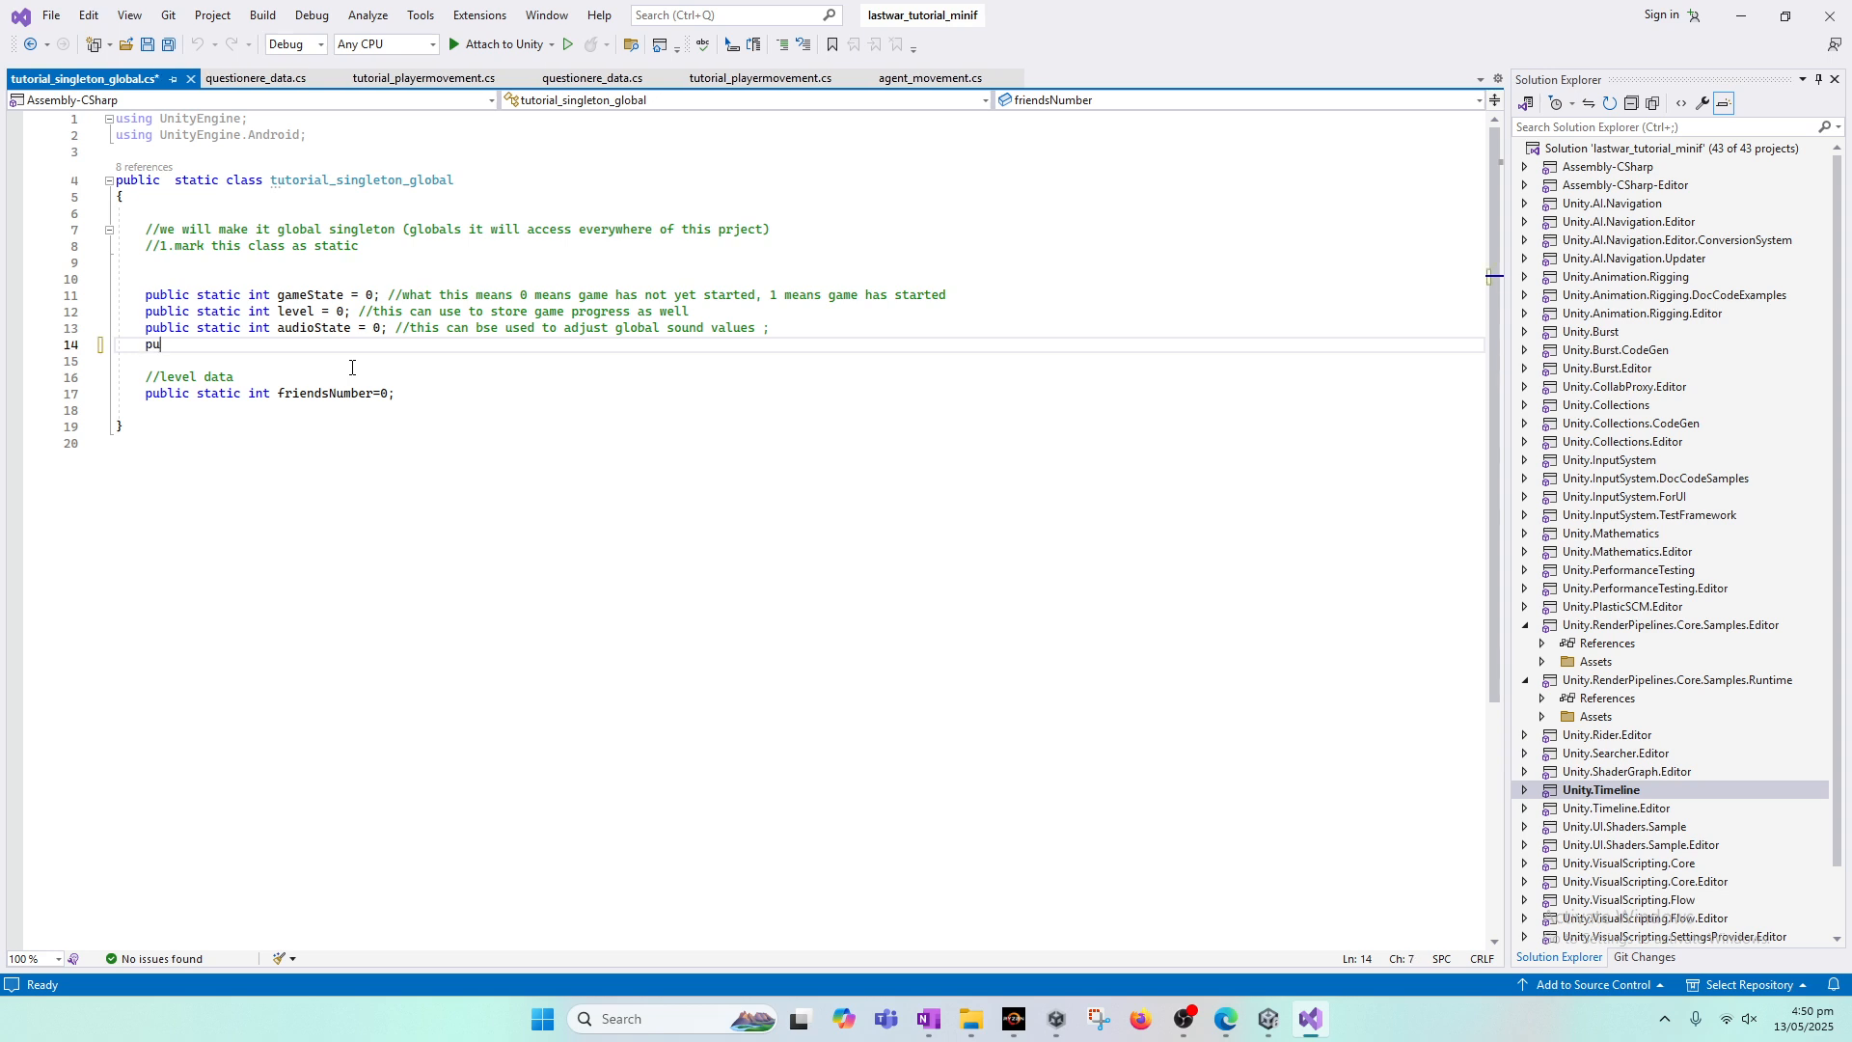
{"action": "type", "text": "blic"}
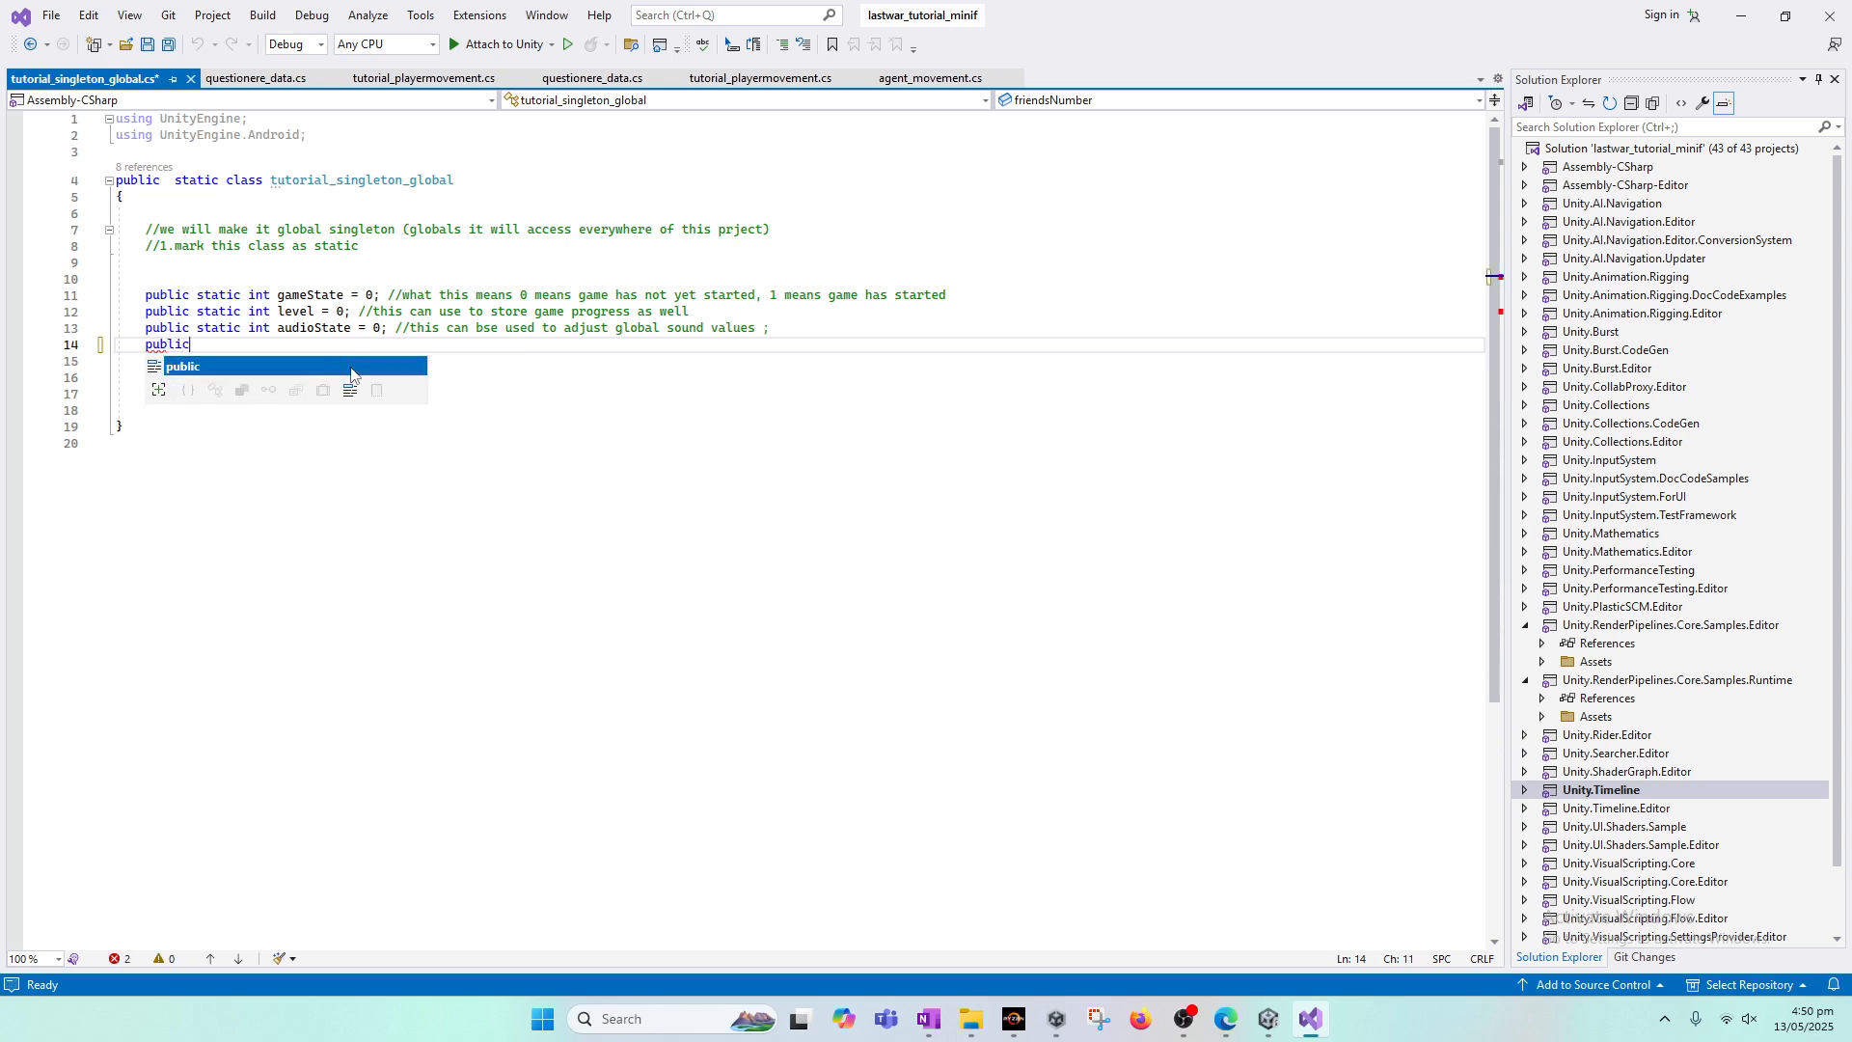
{"action": "type", "text": " static int"}
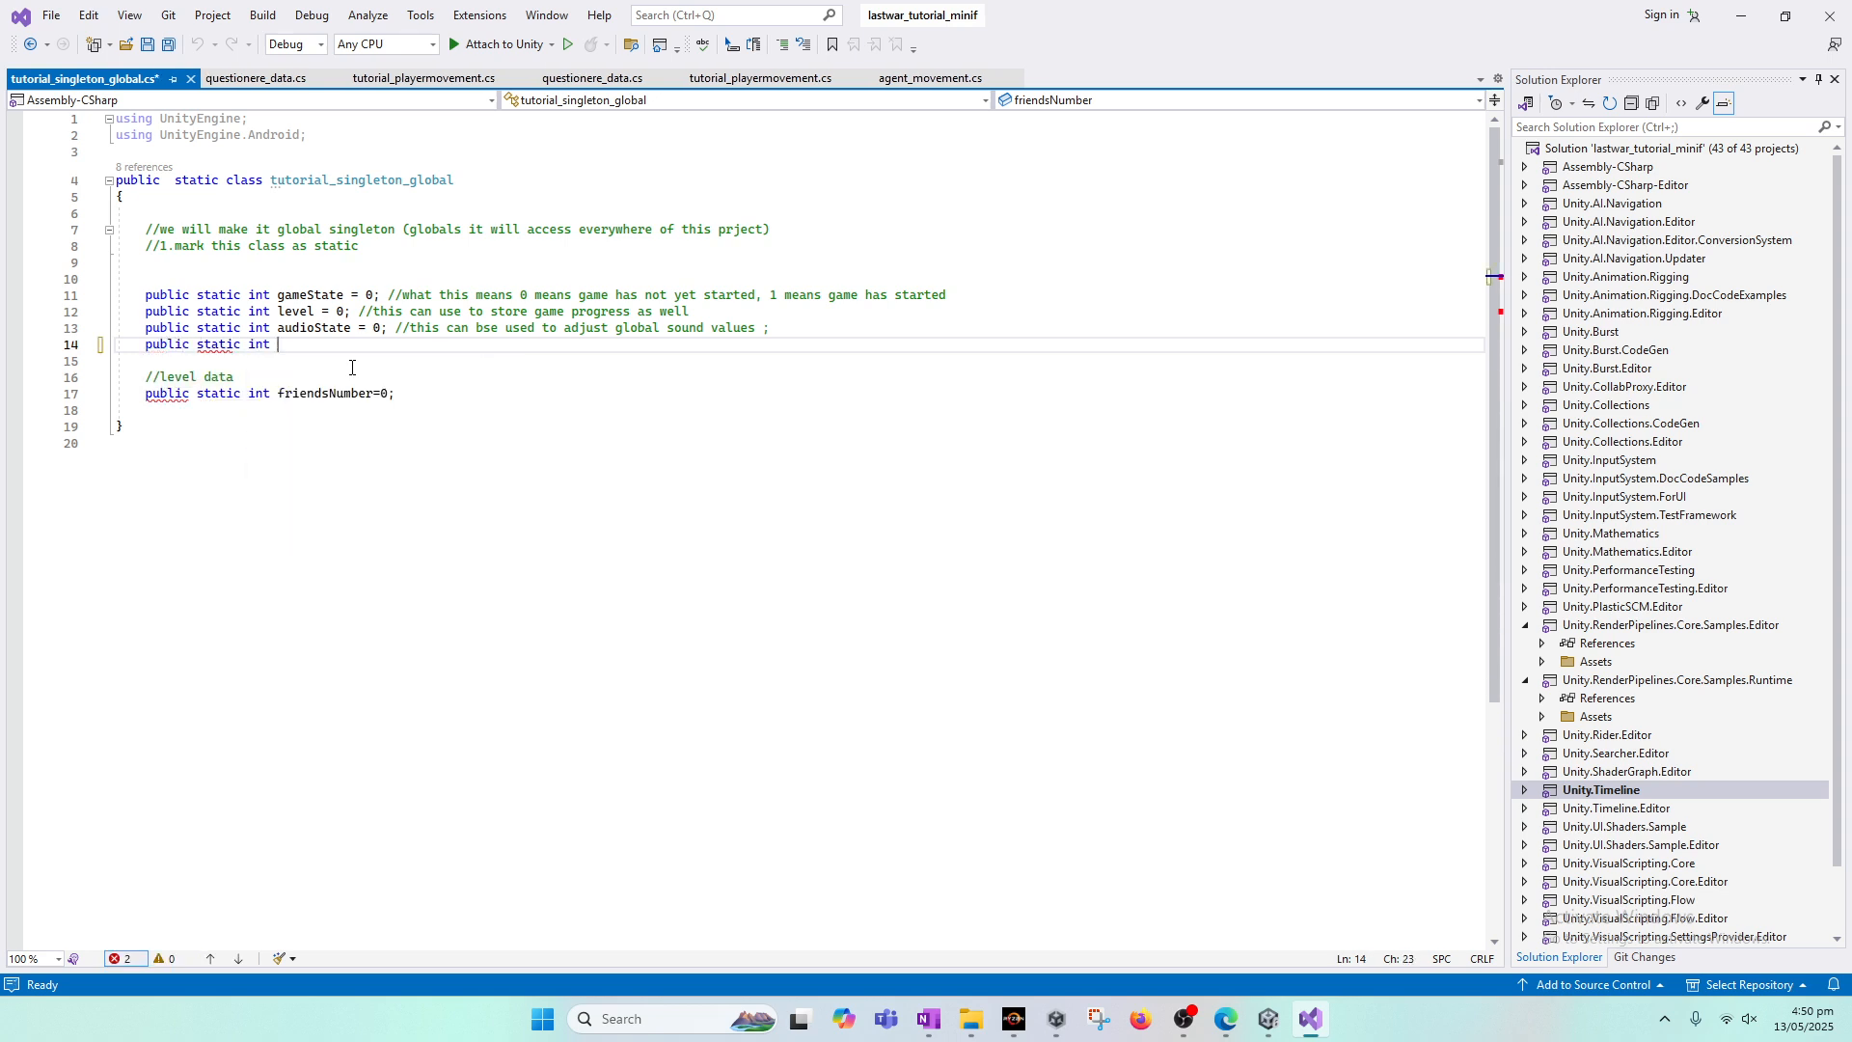
{"action": "key", "text": "BackSpace"}
{"action": "key", "text": "BackSpace"}
{"action": "type", "text": "float"}
Step: Change the type of the audioState field from int to float
{"action": "key", "text": "Up"}
{"action": "key", "text": "ctrl+Left"}
{"action": "key", "text": "ctrl+Left"}
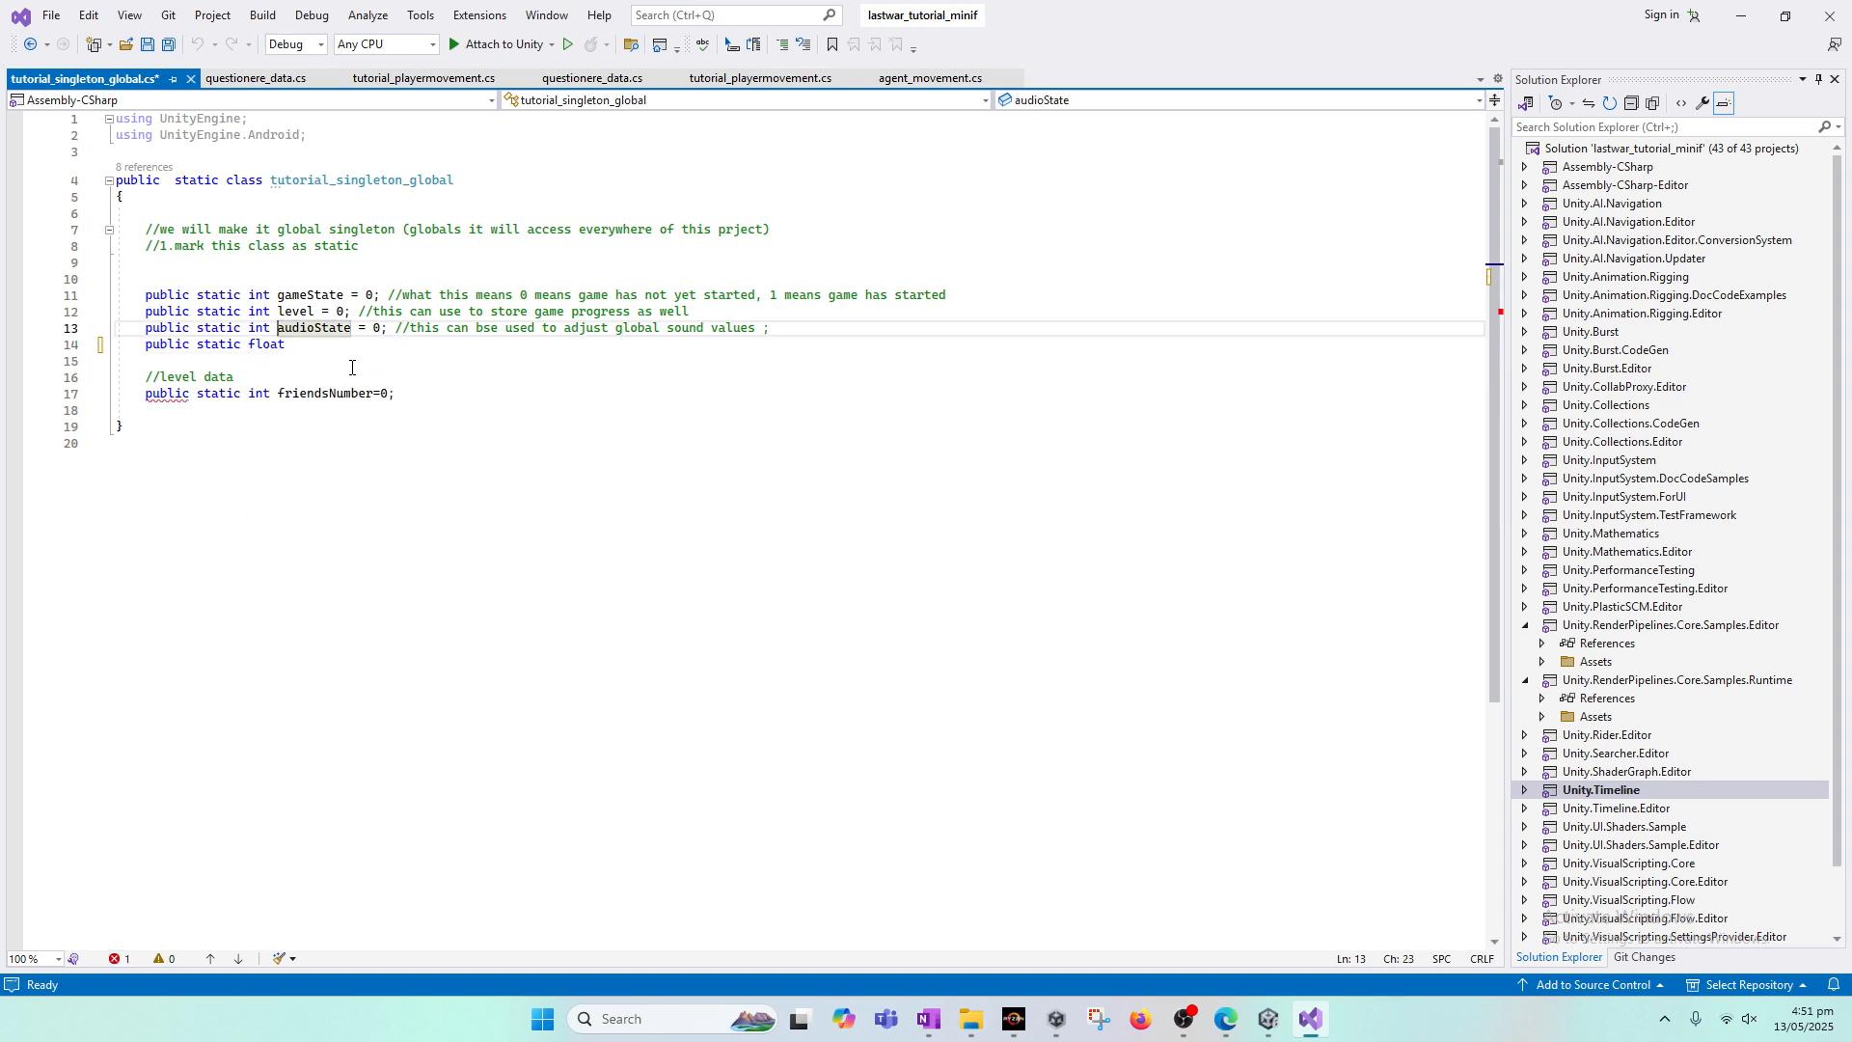
{"action": "key", "text": "Delete"}
{"action": "key", "text": "Delete"}
{"action": "key", "text": "Delete"}
{"action": "type", "text": "float"}
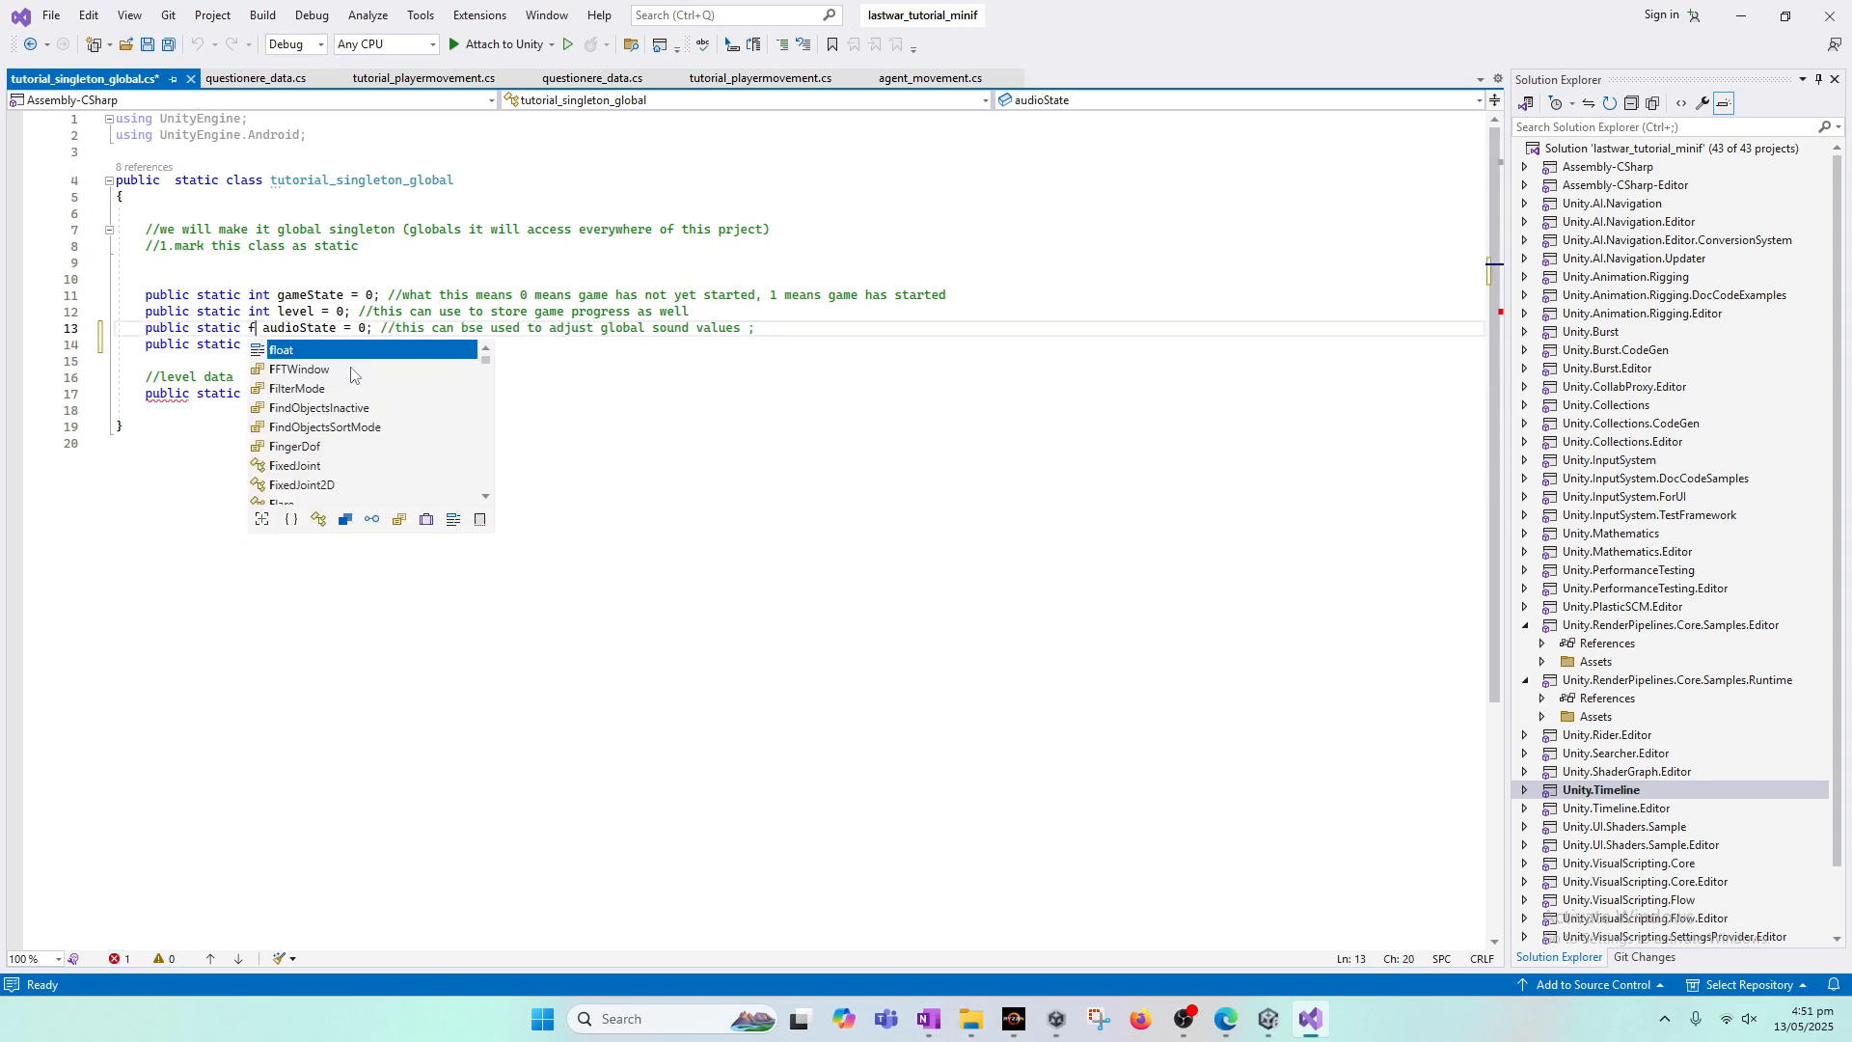
Step: Complete the new float declaration below audioState as musicState = 1.0f;
{"action": "key", "text": "Down"}
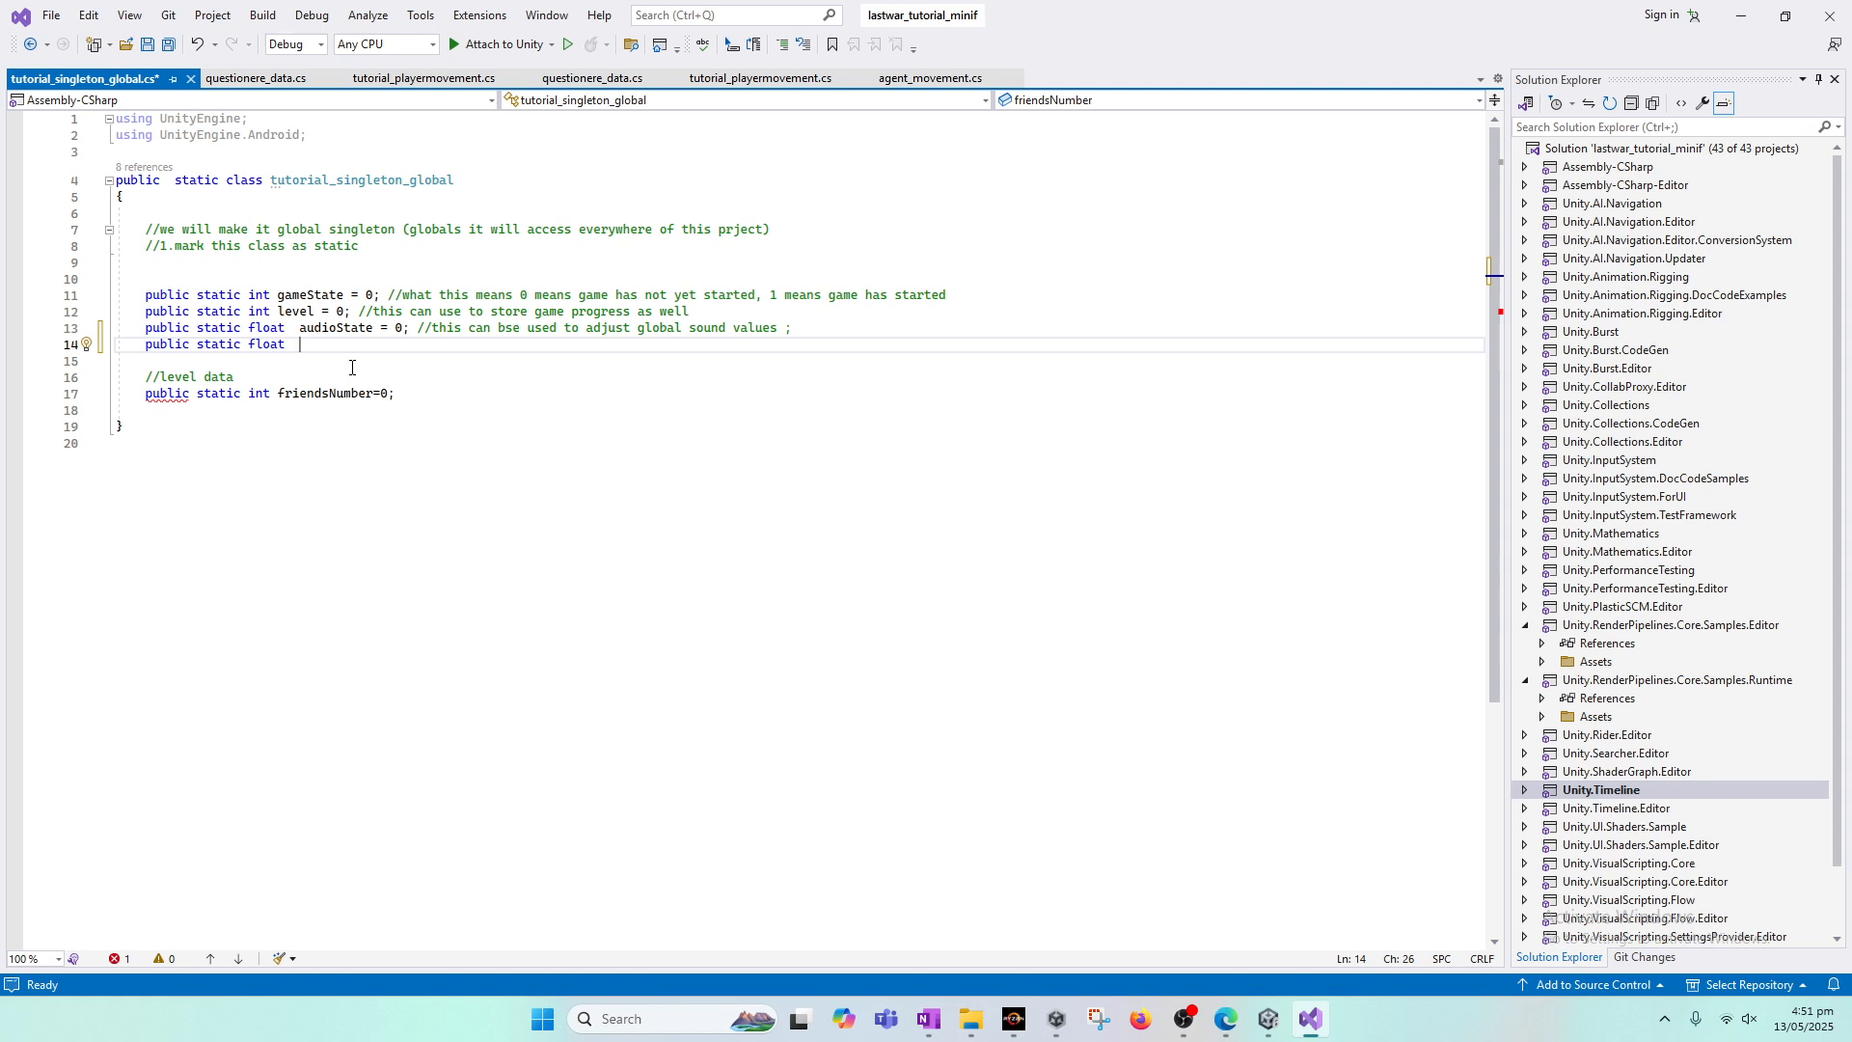
{"action": "type", "text": "music"}
{"action": "type", "text": "cSt"}
{"action": "type", "text": "ate = 1.0"}
{"action": "type", "text": "f;"}
Step: Set audioState's initial value to 1.0f and save the script
{"action": "key", "text": "Up"}
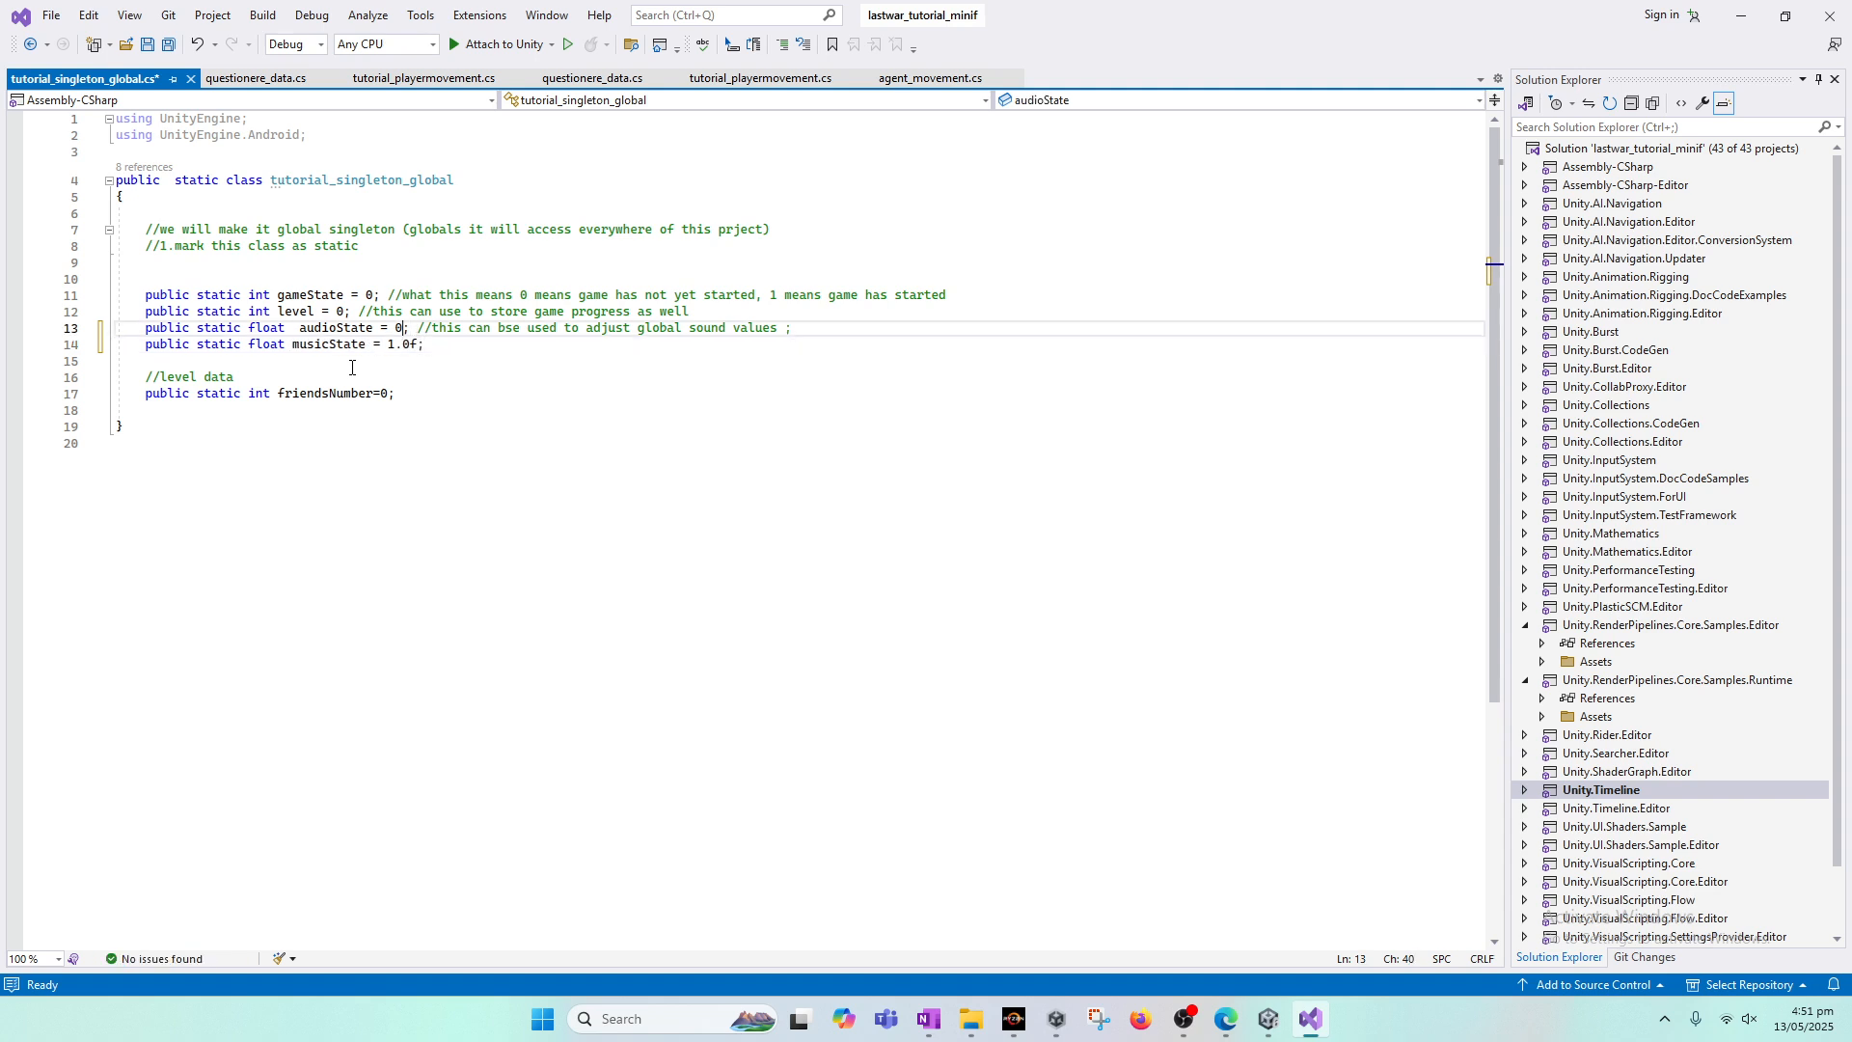
{"action": "key", "text": "BackSpace"}
{"action": "type", "text": "1.0f"}
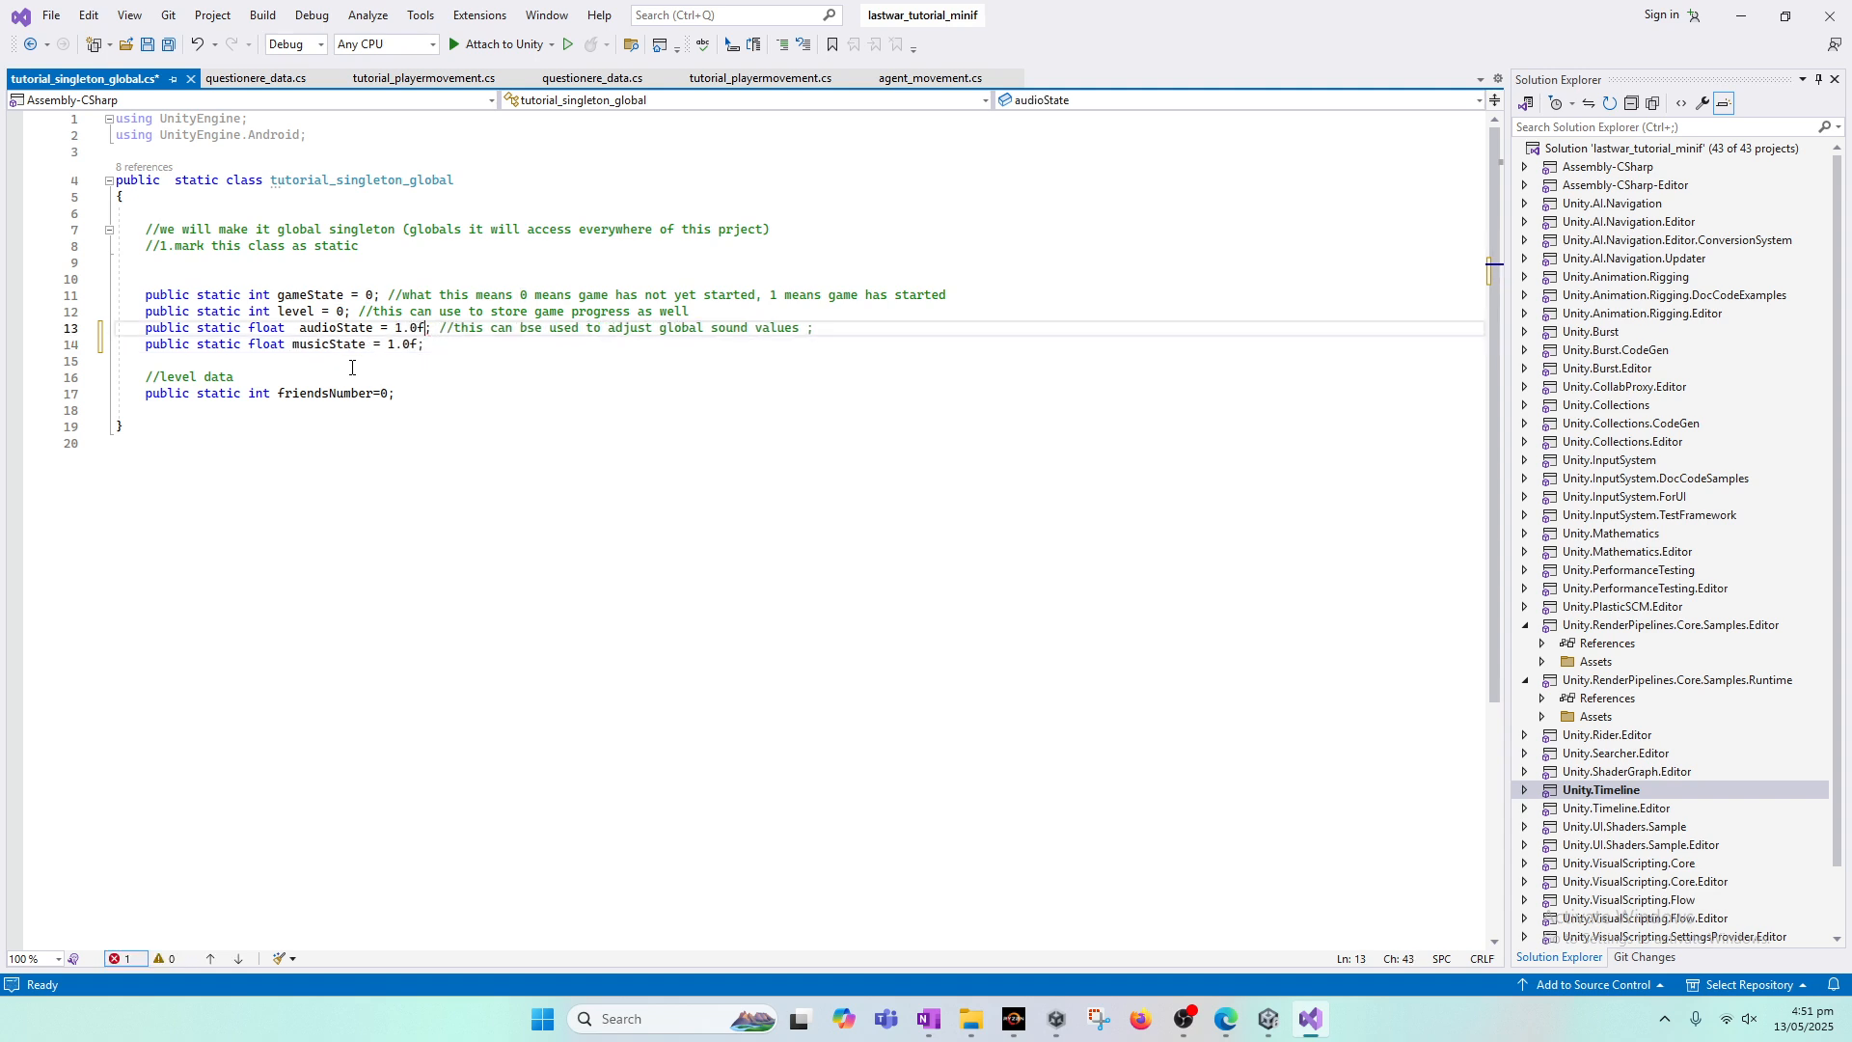
{"action": "key", "text": "ctrl+s"}
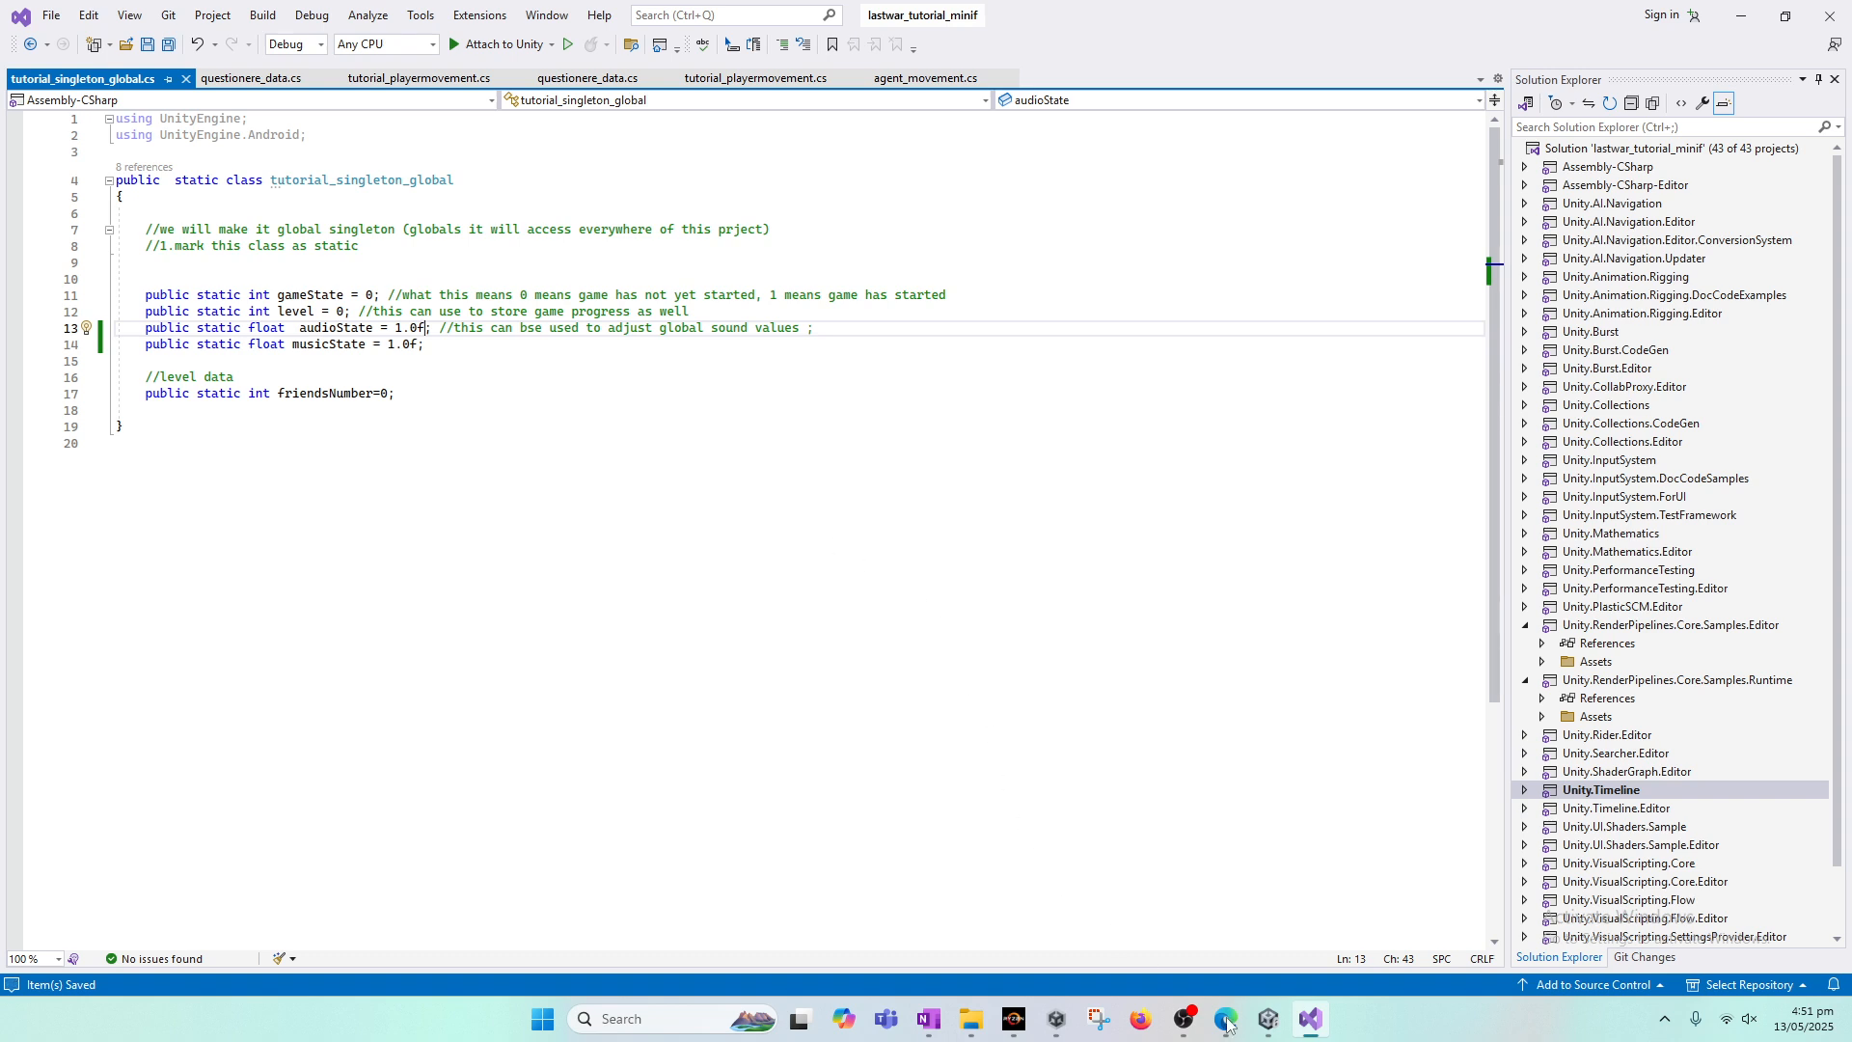
Step: Switch to the Edge browser and search the web for "game background music free download"
{"action": "mouse_move", "coordinate": [1230, 1030]}
{"action": "left_click", "coordinate": [415, 363]}
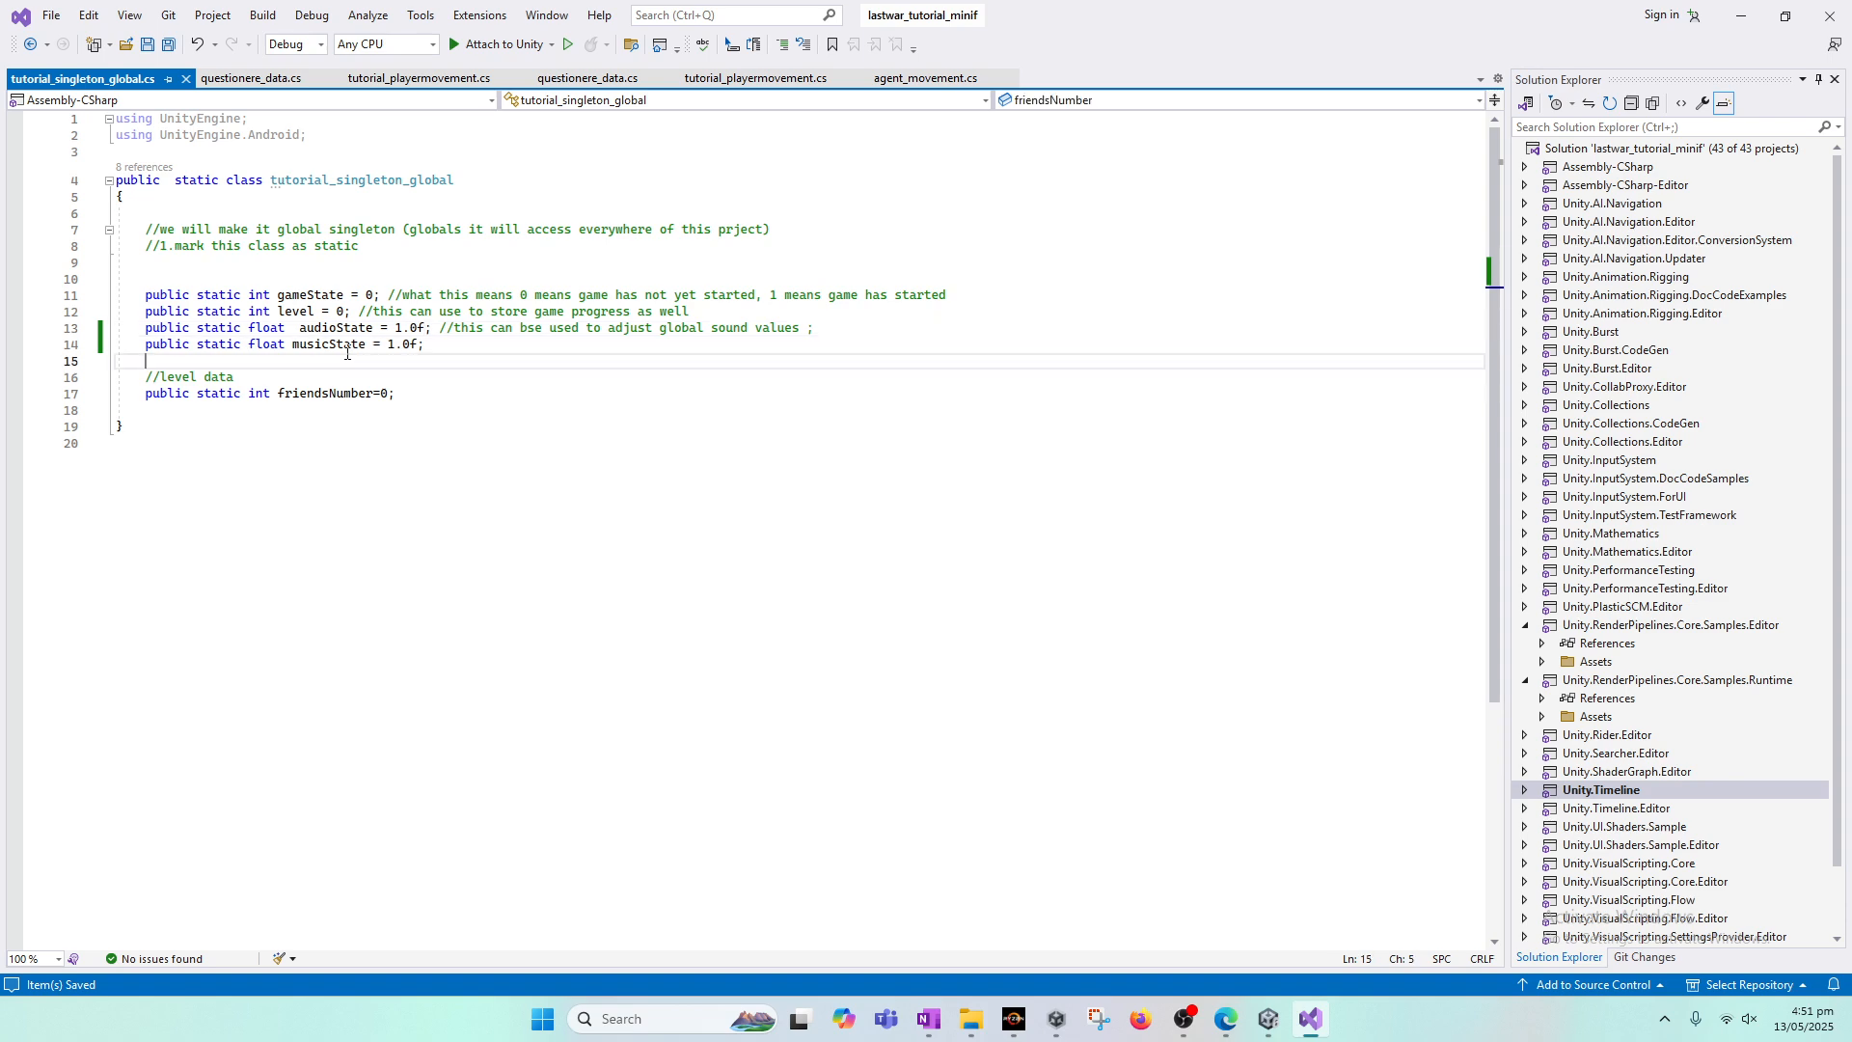
{"action": "left_click", "coordinate": [1226, 1019]}
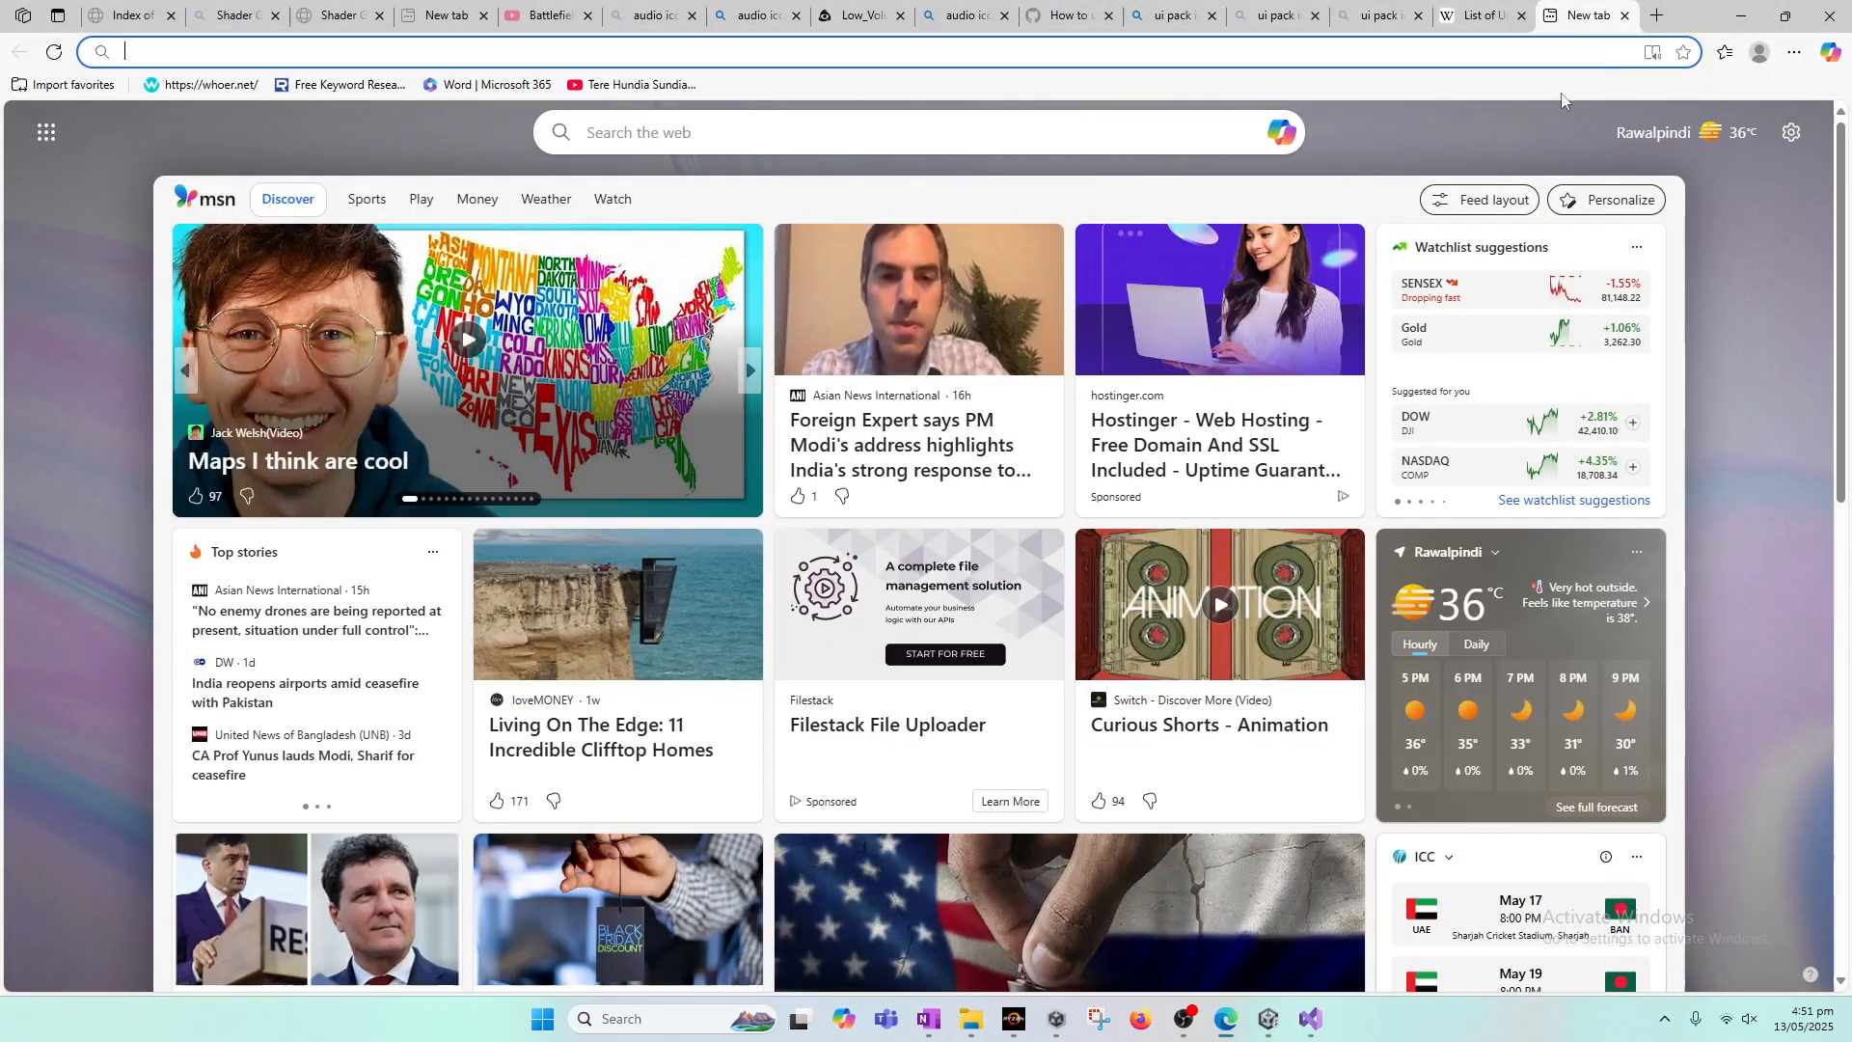
{"action": "left_click", "coordinate": [1484, 56]}
{"action": "type", "text": "bacck"}
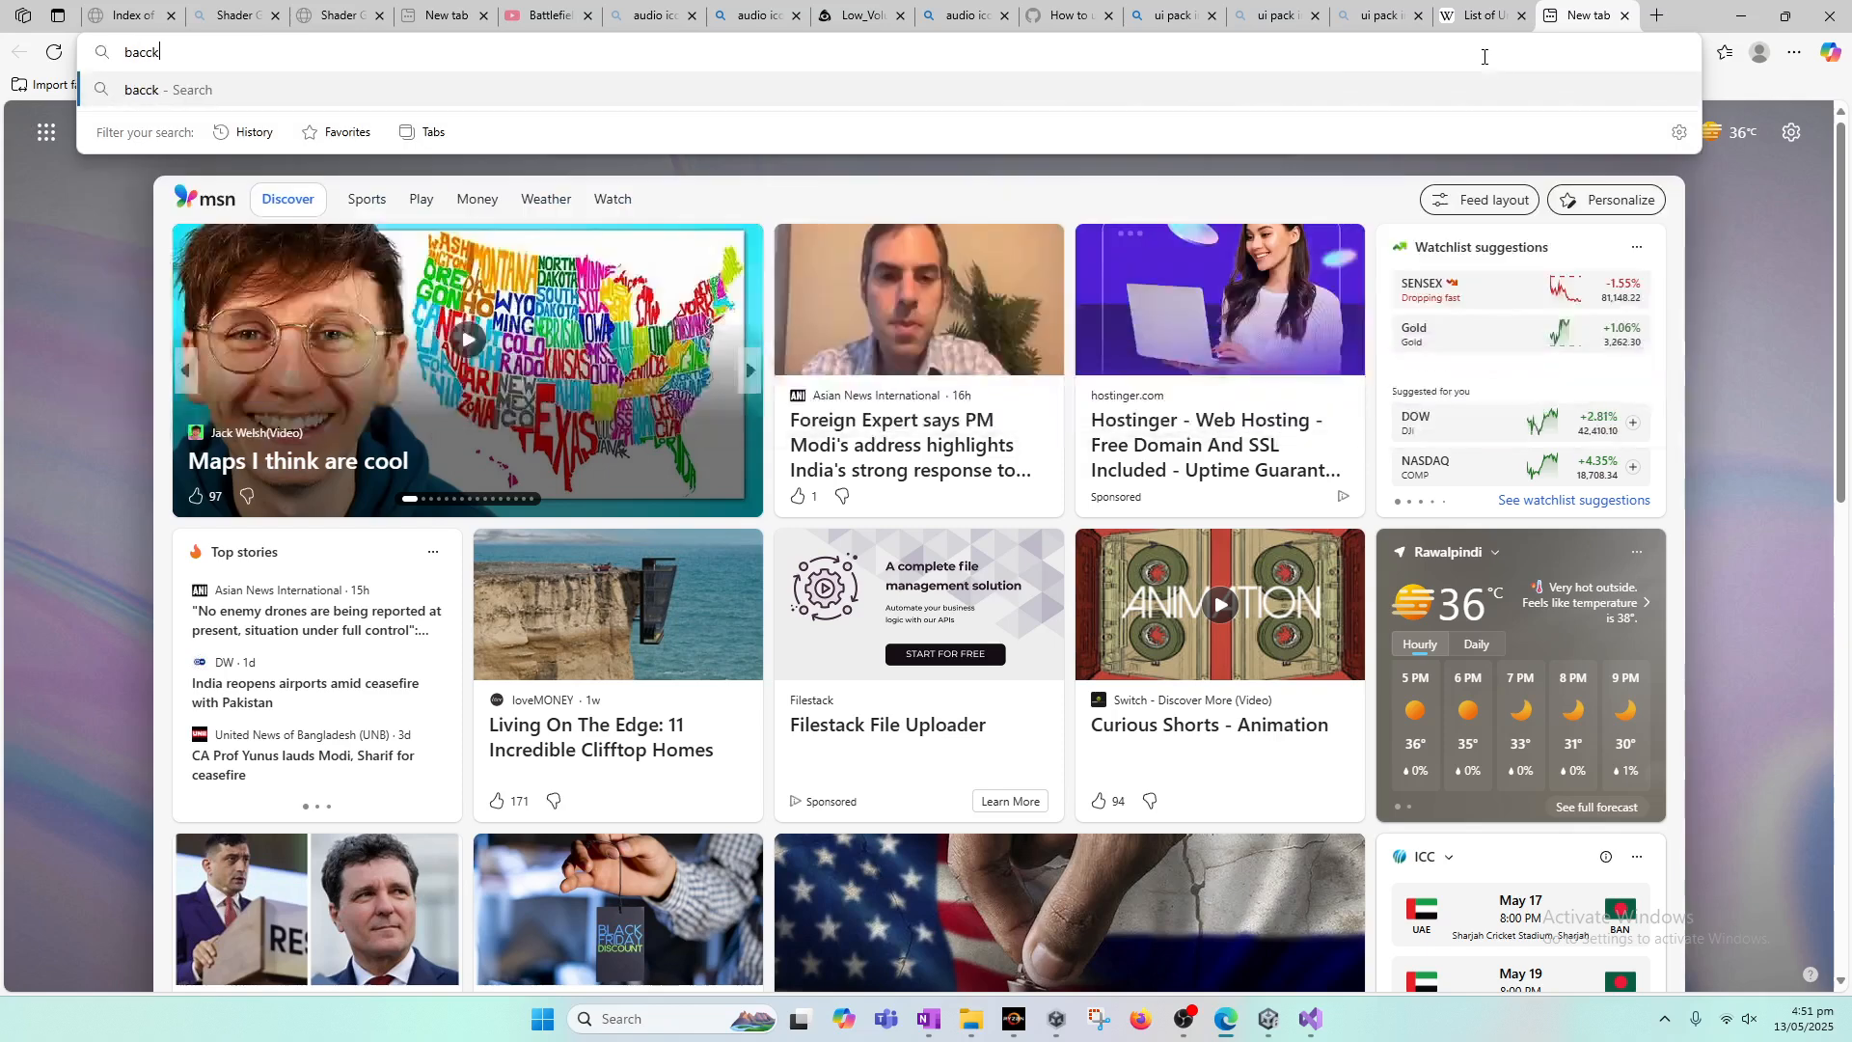
{"action": "key", "text": "BackSpace"}
{"action": "key", "text": "BackSpace"}
{"action": "key", "text": "BackSpace"}
{"action": "key", "text": "BackSpace"}
{"action": "key", "text": "BackSpace"}
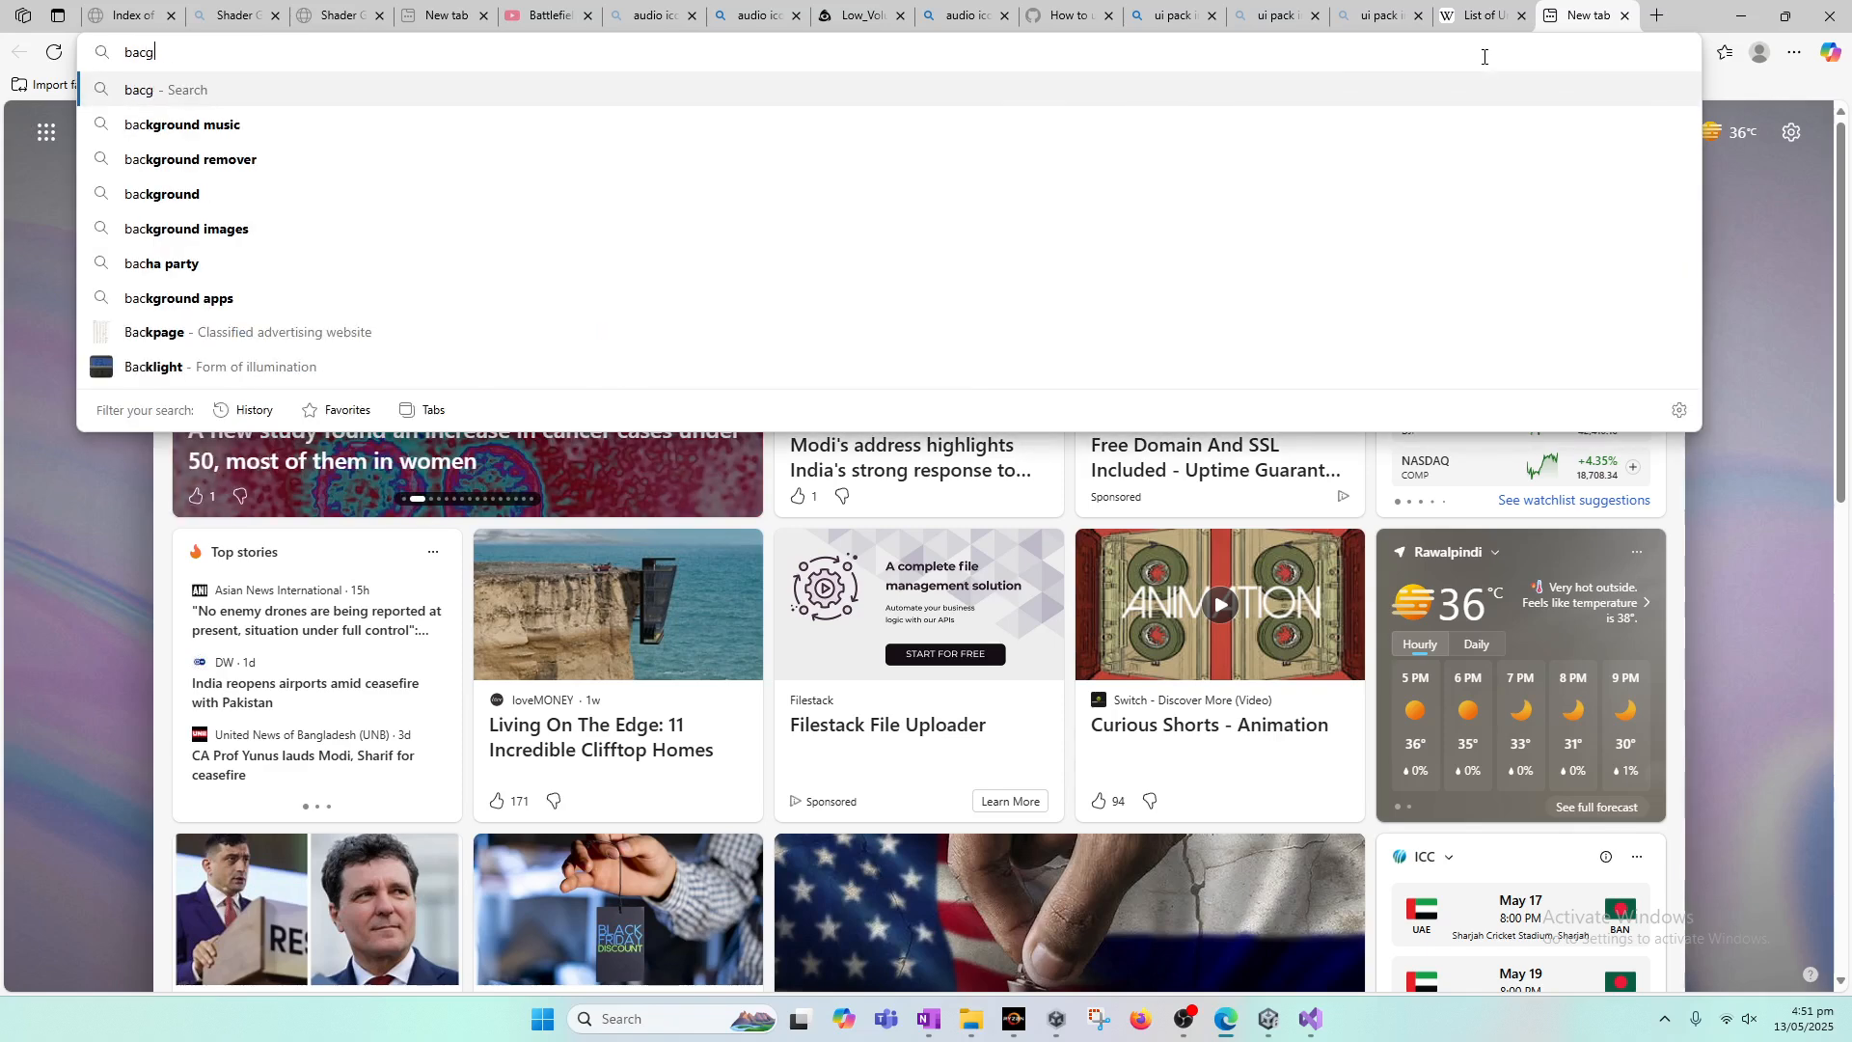
{"action": "type", "text": "game backg"}
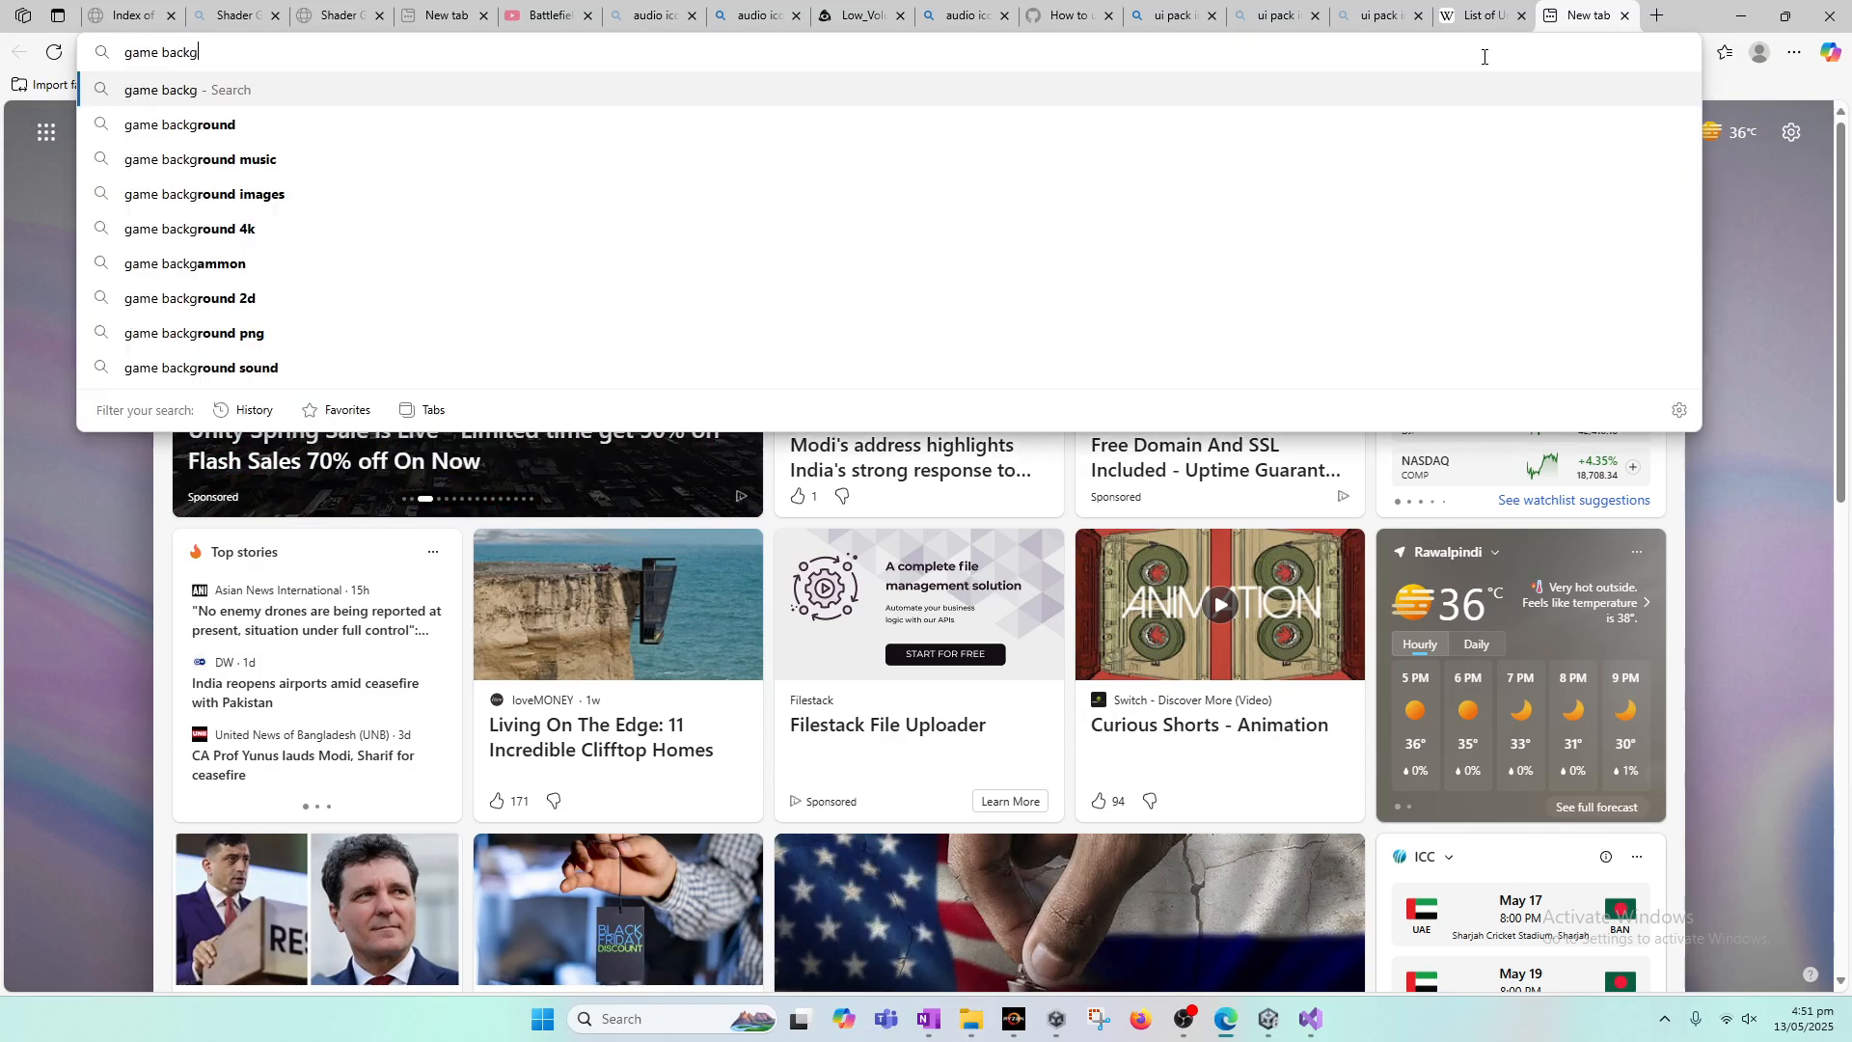
{"action": "type", "text": "round music free download"}
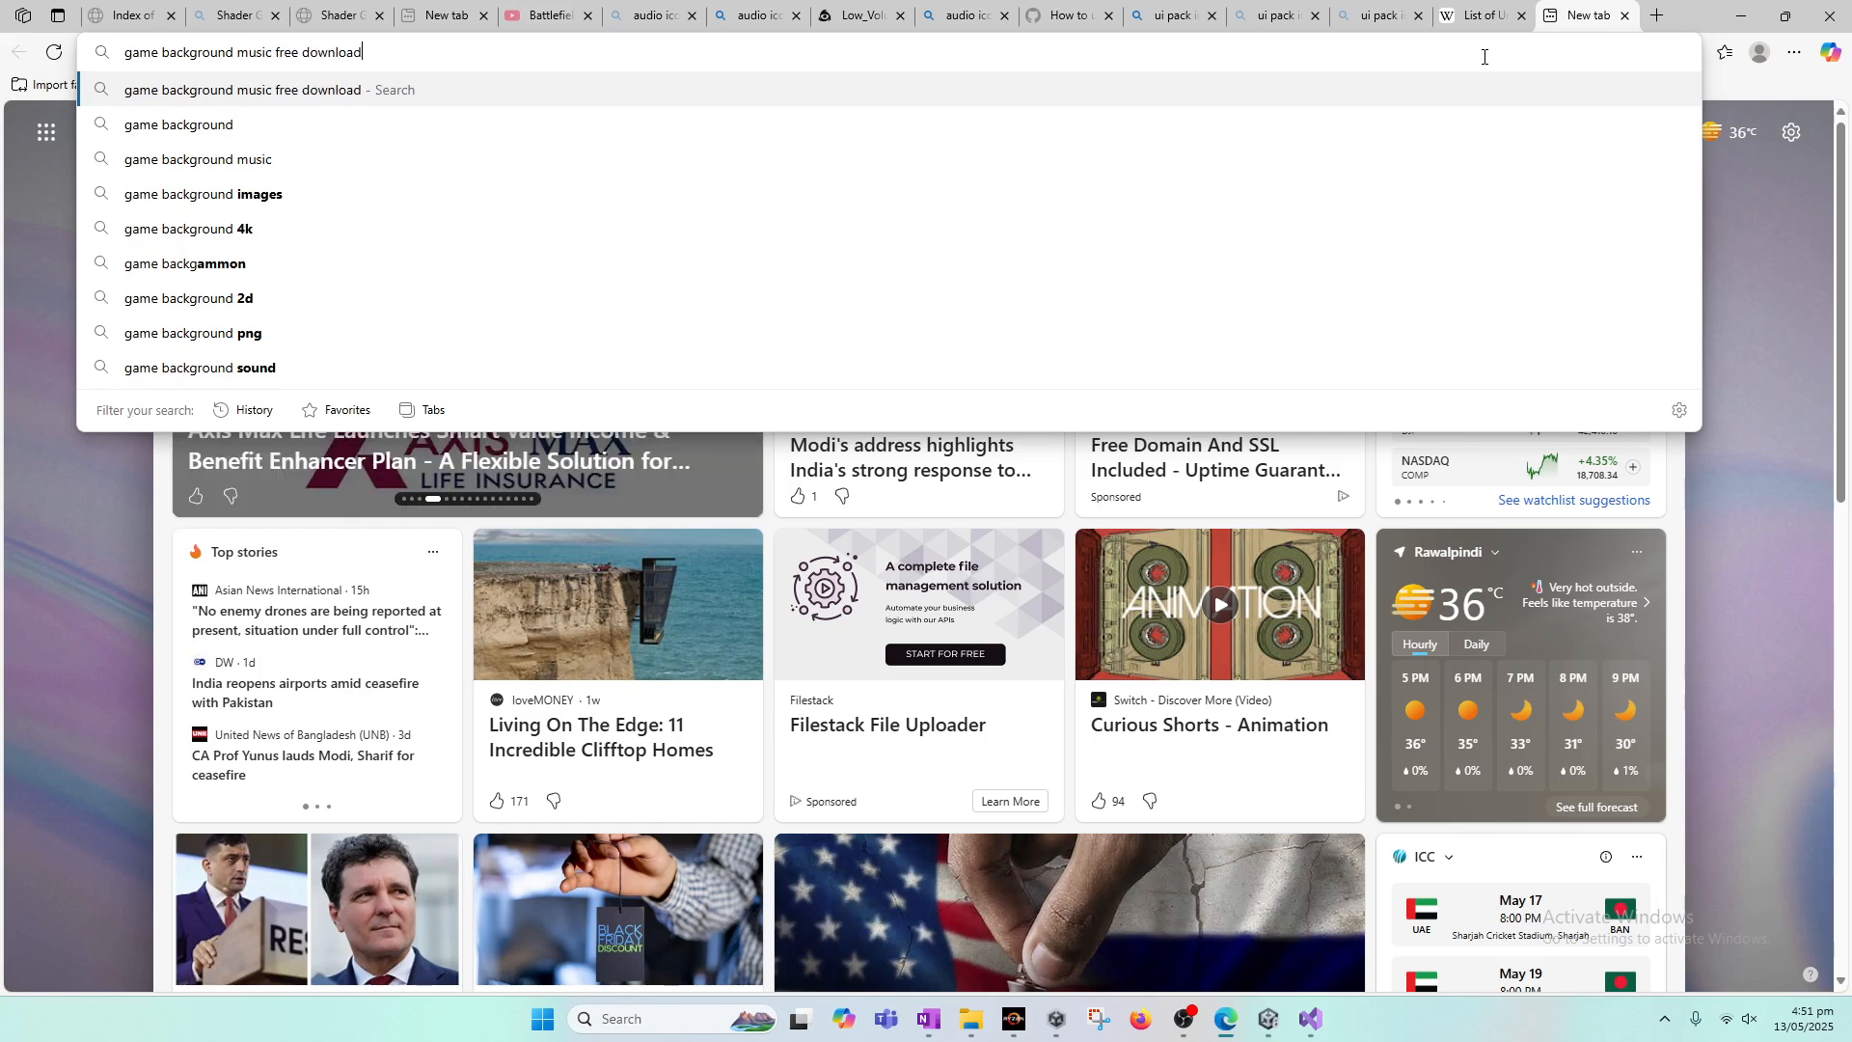
{"action": "key", "text": "Return"}
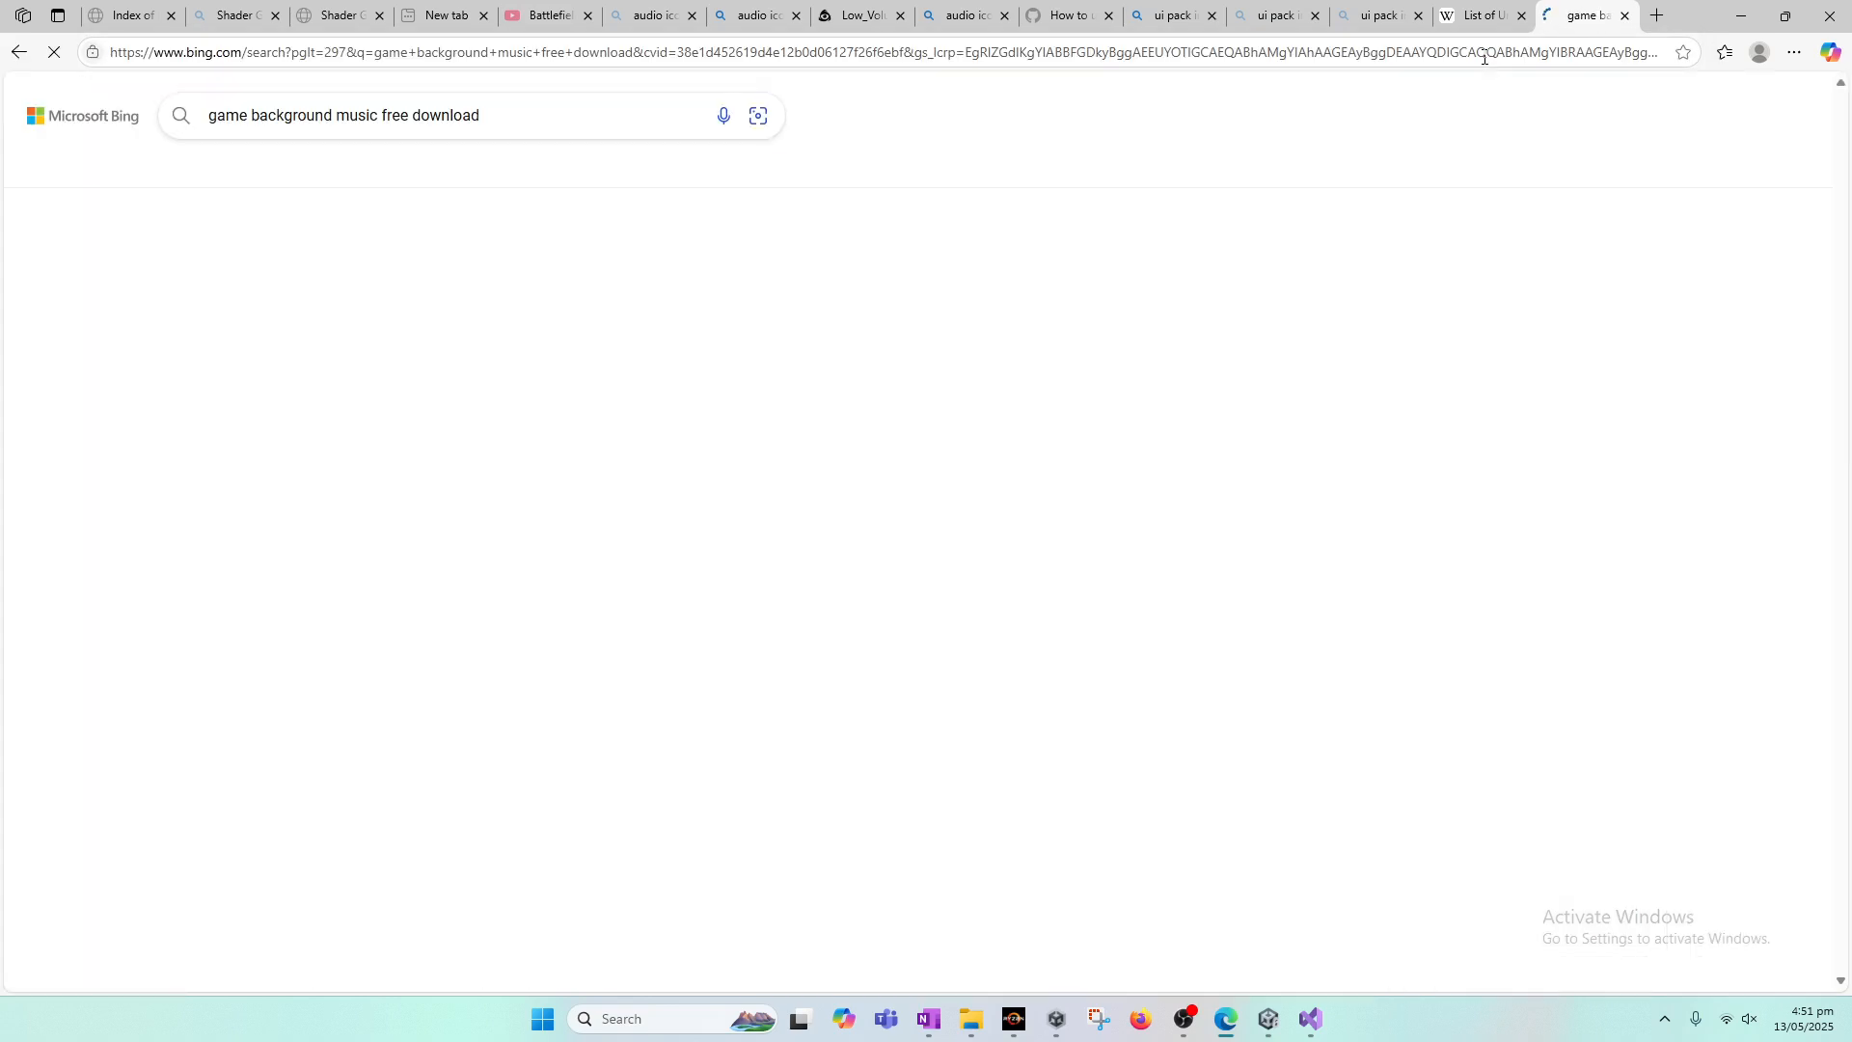
Step: Open the Pixabay game background music page and preview the track "game background (1)"
{"action": "left_click", "coordinate": [449, 293]}
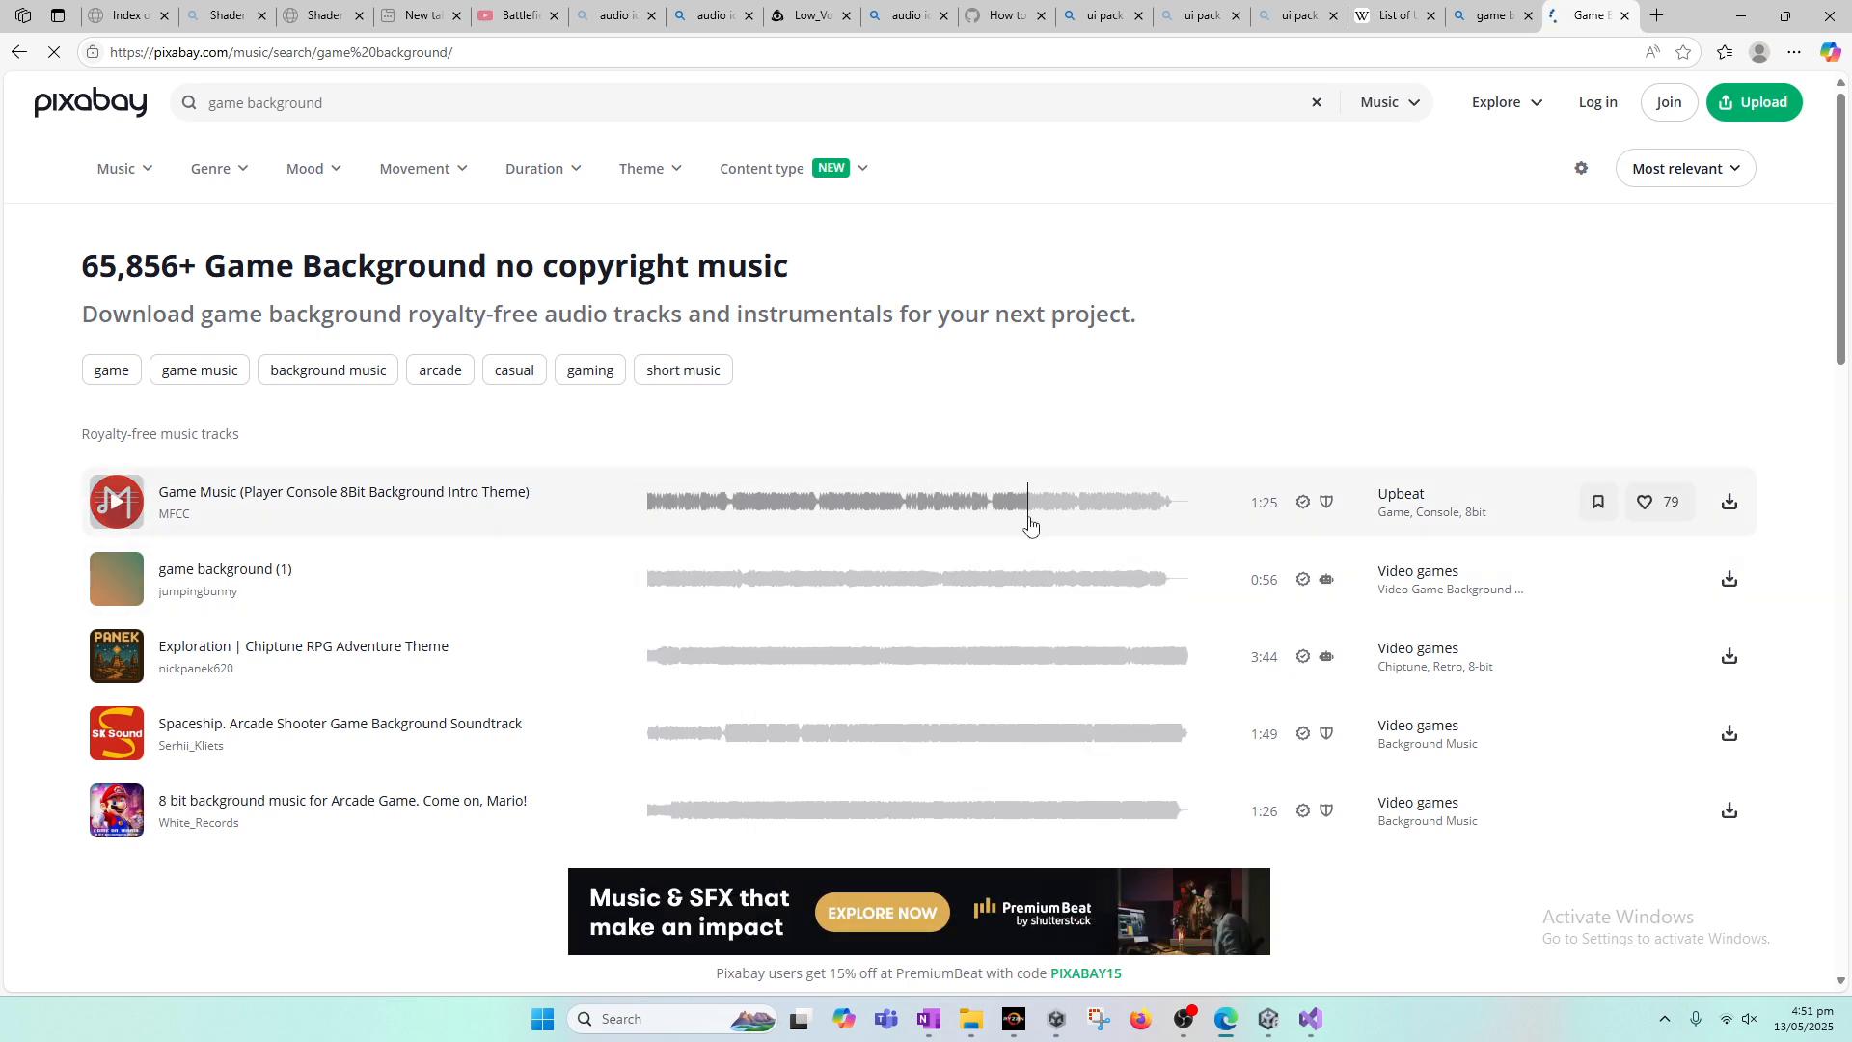
{"action": "scroll", "coordinate": [917, 415], "scroll_direction": "down", "scroll_amount": 2}
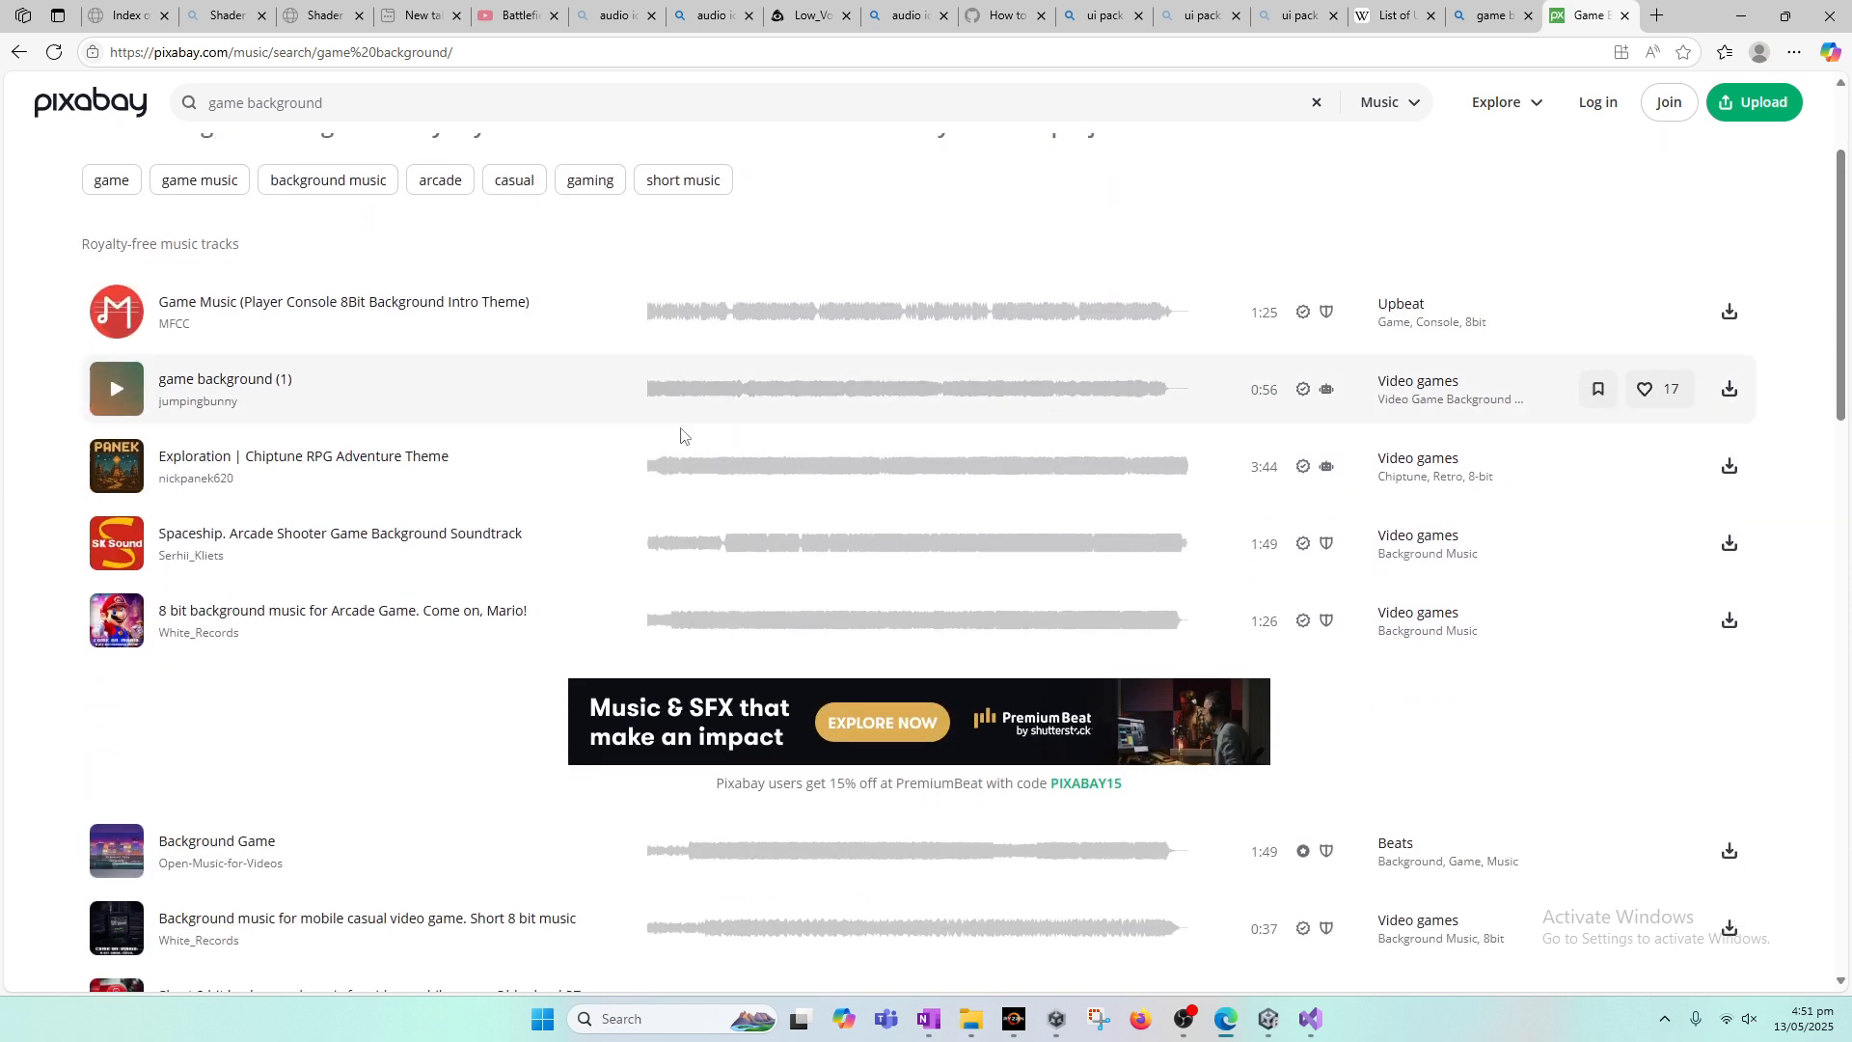
{"action": "left_click", "coordinate": [116, 389]}
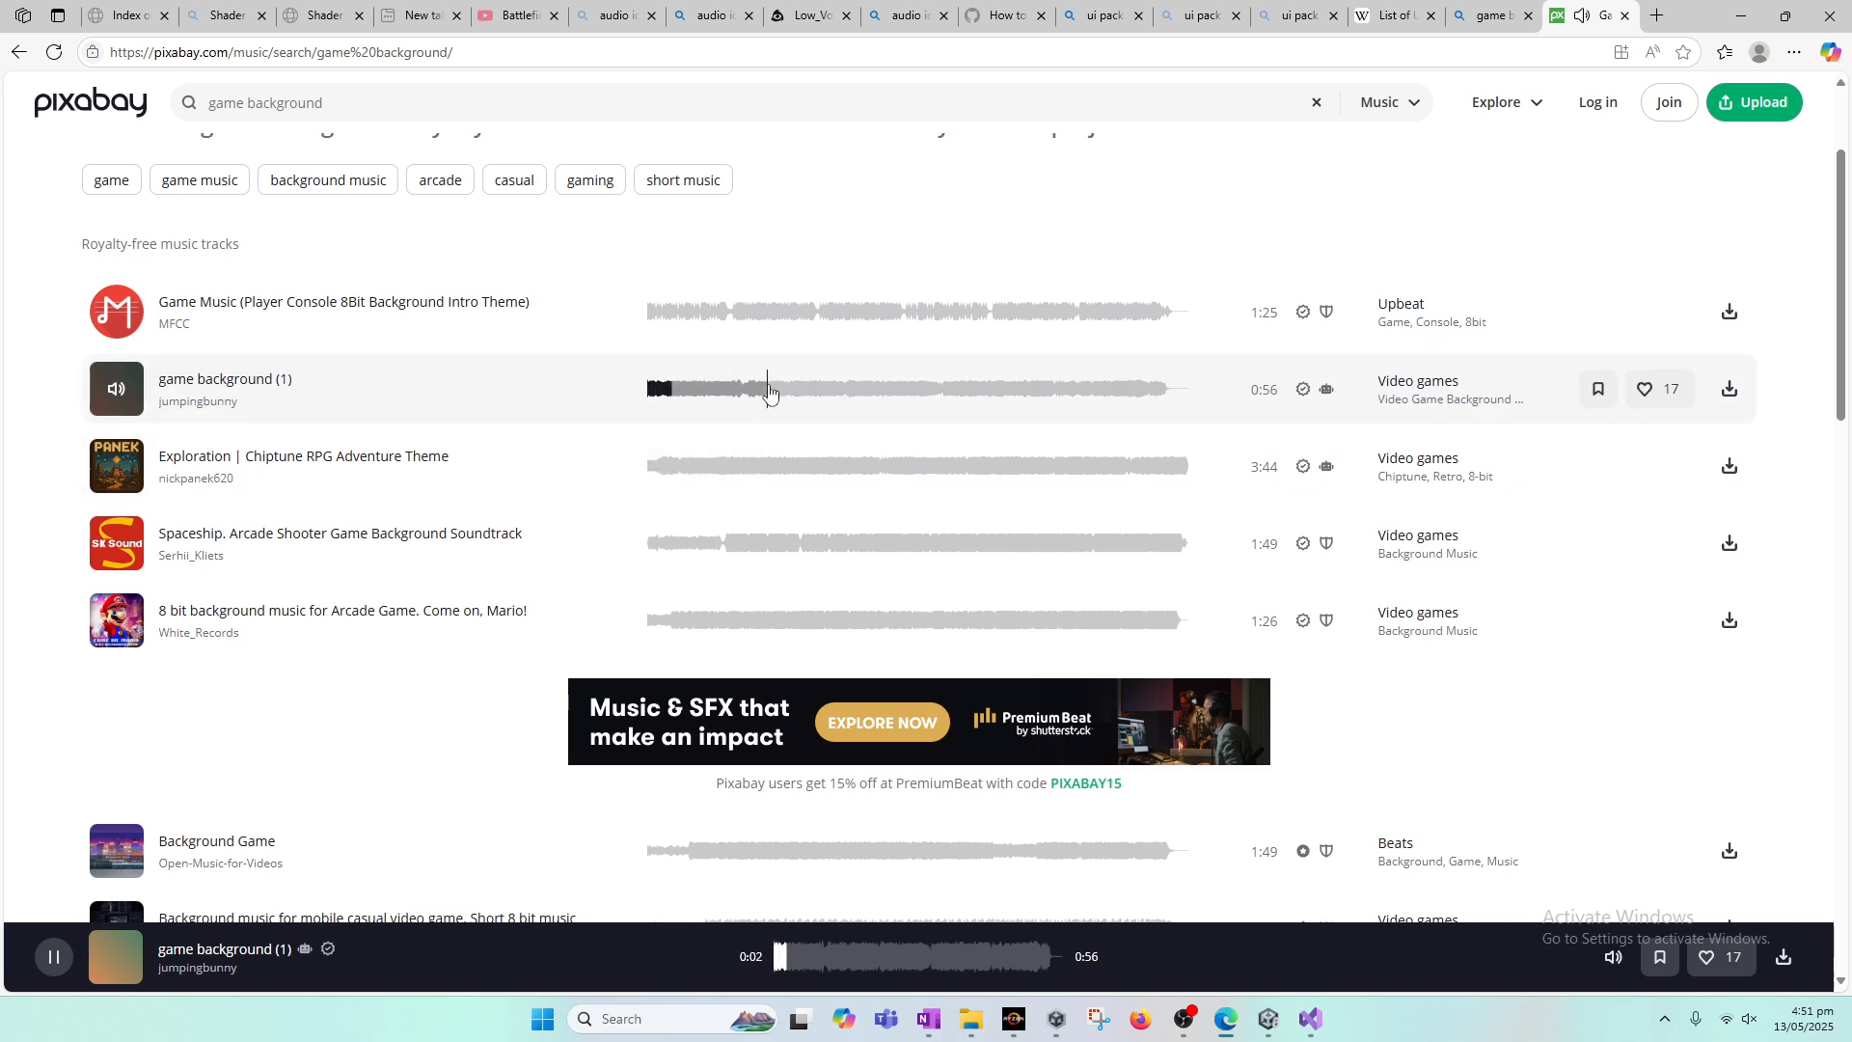
Step: Turn on the system sound and preview the track "Exploration | Chiptune RPG Adventure Theme"
{"action": "left_click", "coordinate": [1737, 1019]}
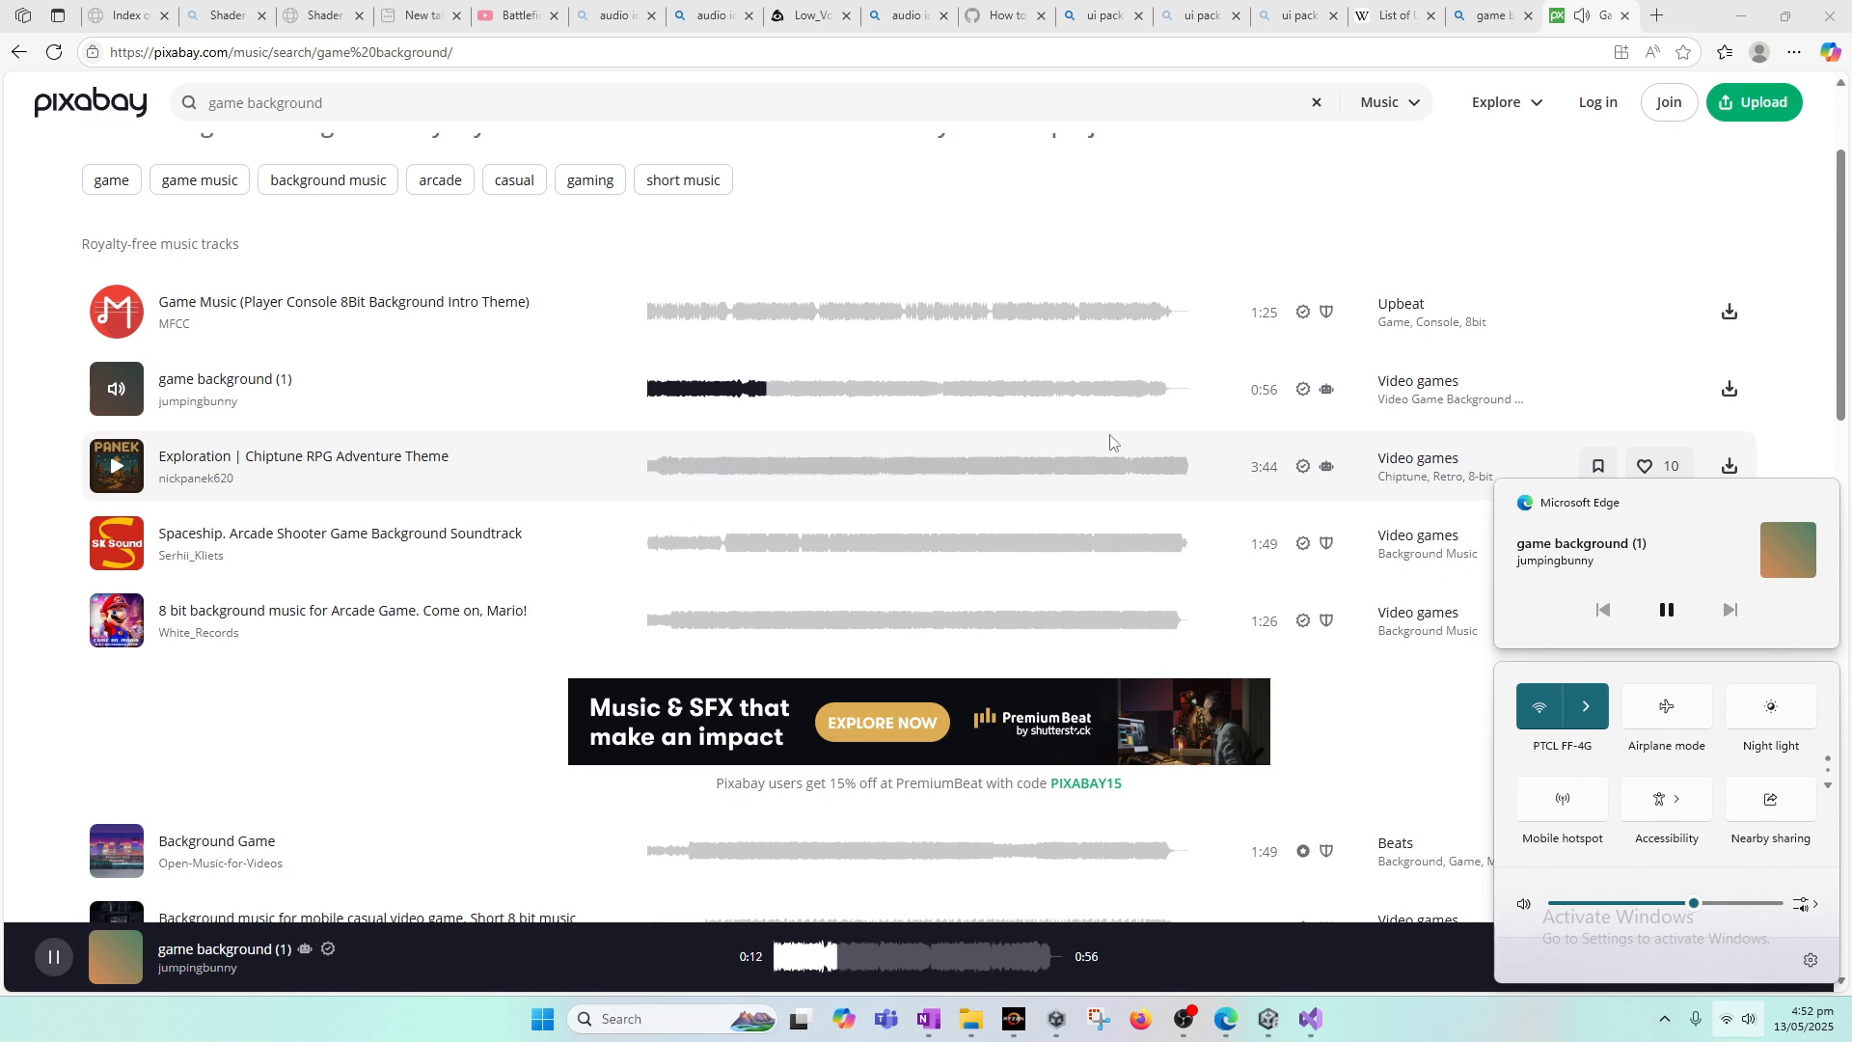
{"action": "left_click", "coordinate": [1073, 427]}
{"action": "scroll", "coordinate": [1032, 410], "scroll_direction": "down", "scroll_amount": 2}
{"action": "scroll", "coordinate": [993, 391], "scroll_direction": "up", "scroll_amount": 1}
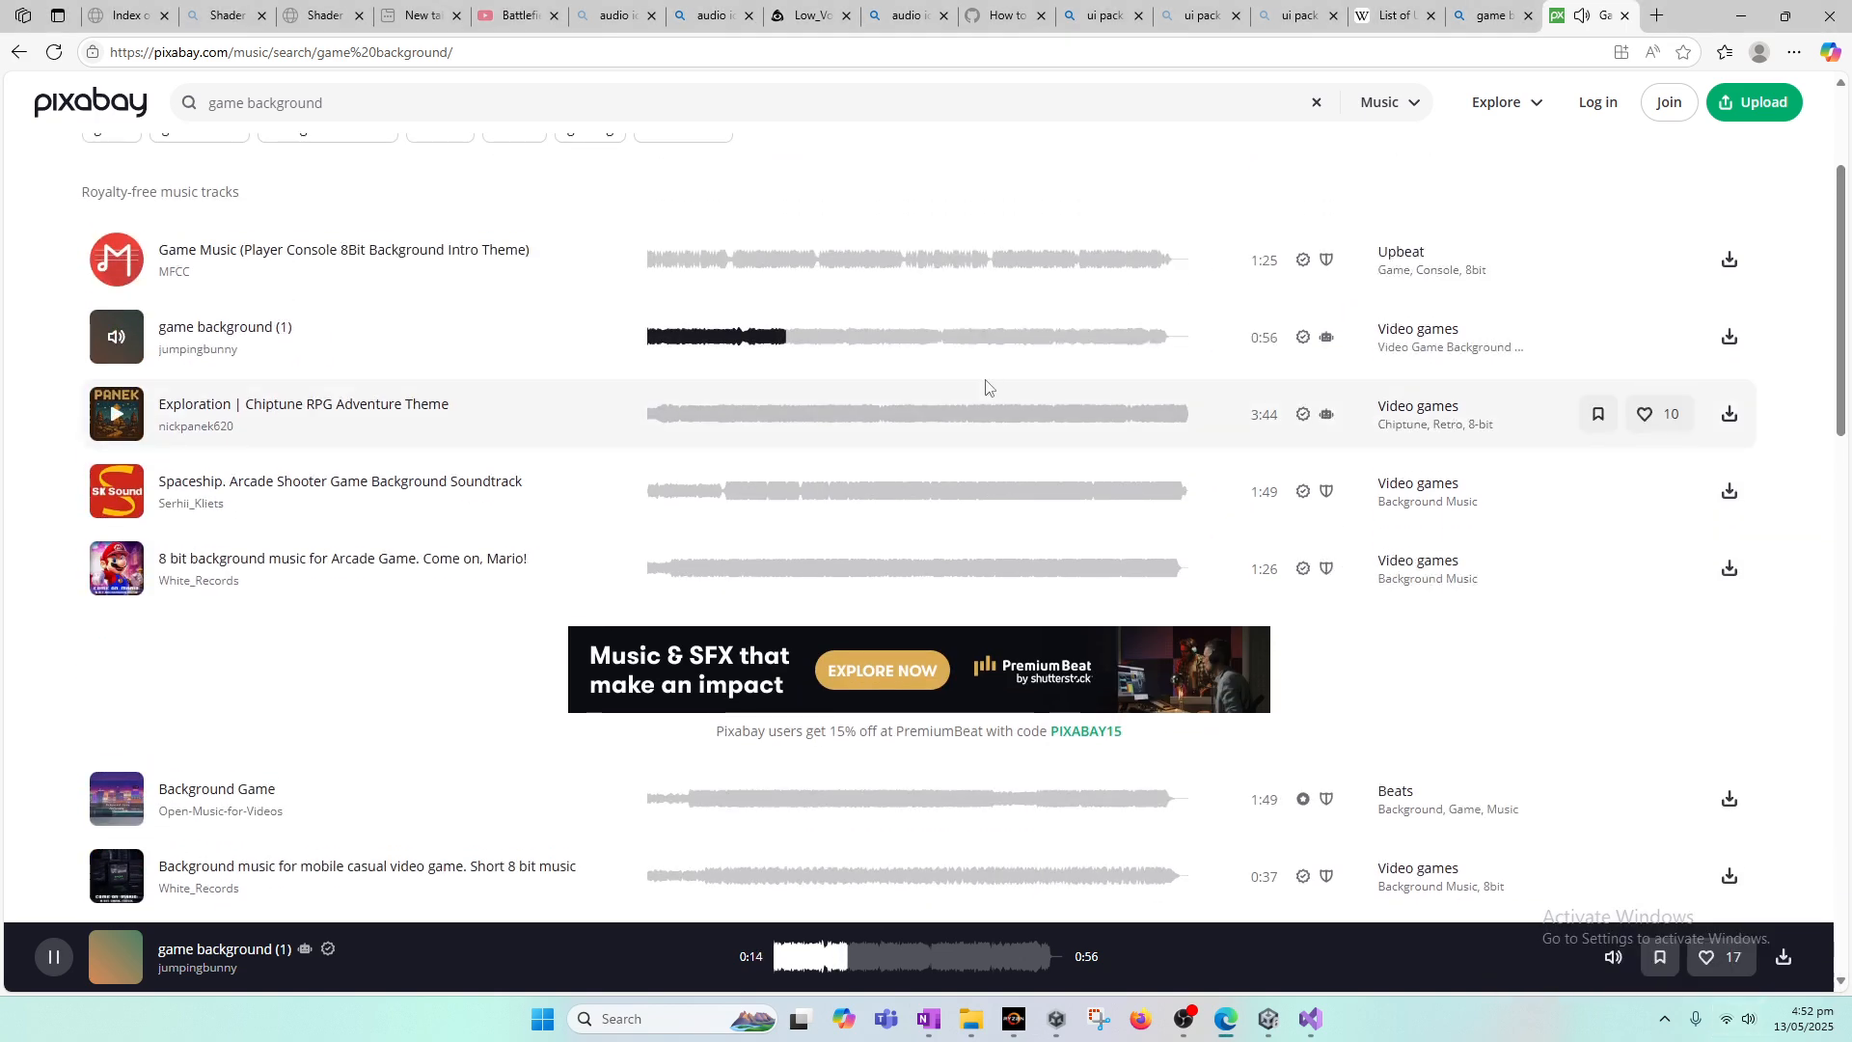
{"action": "left_click", "coordinate": [677, 415]}
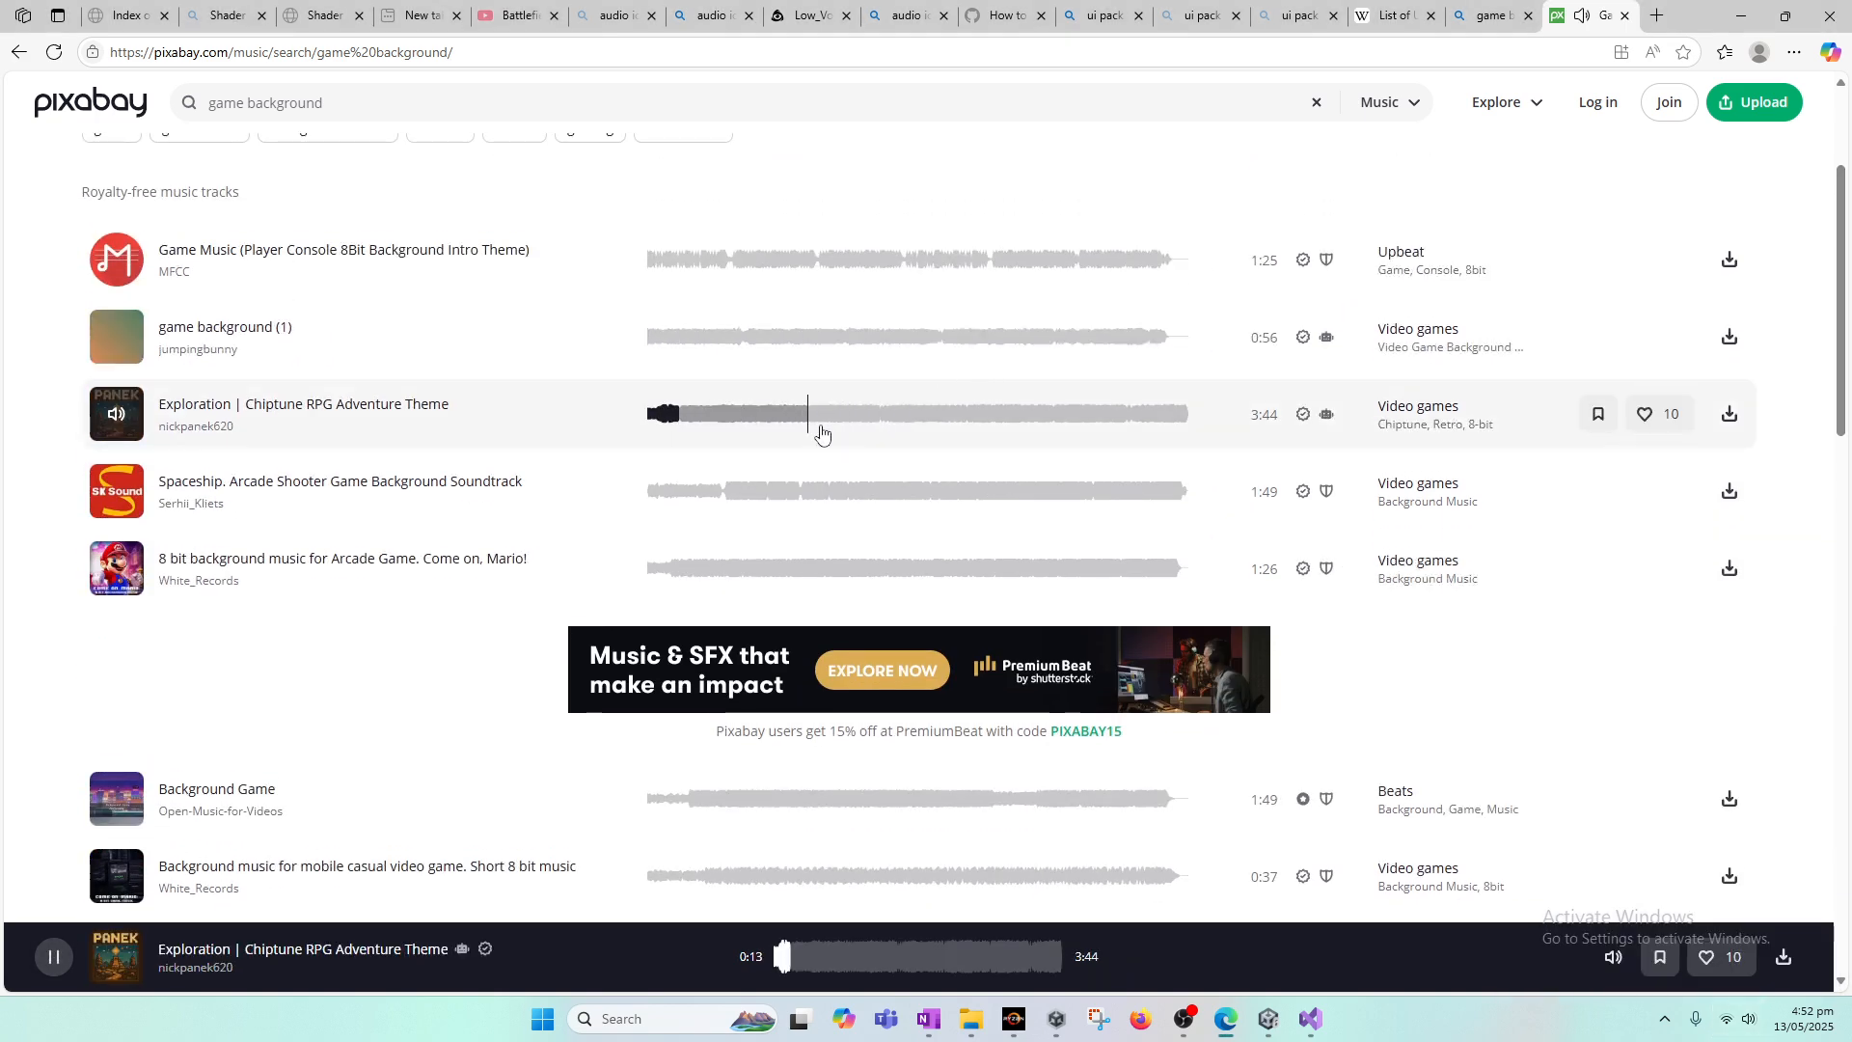
Step: Preview more of the Exploration track, "8 bit background music for Arcade Game. Come on, Mario!" and "Background music for mobile casual video game"
{"action": "left_click", "coordinate": [793, 414]}
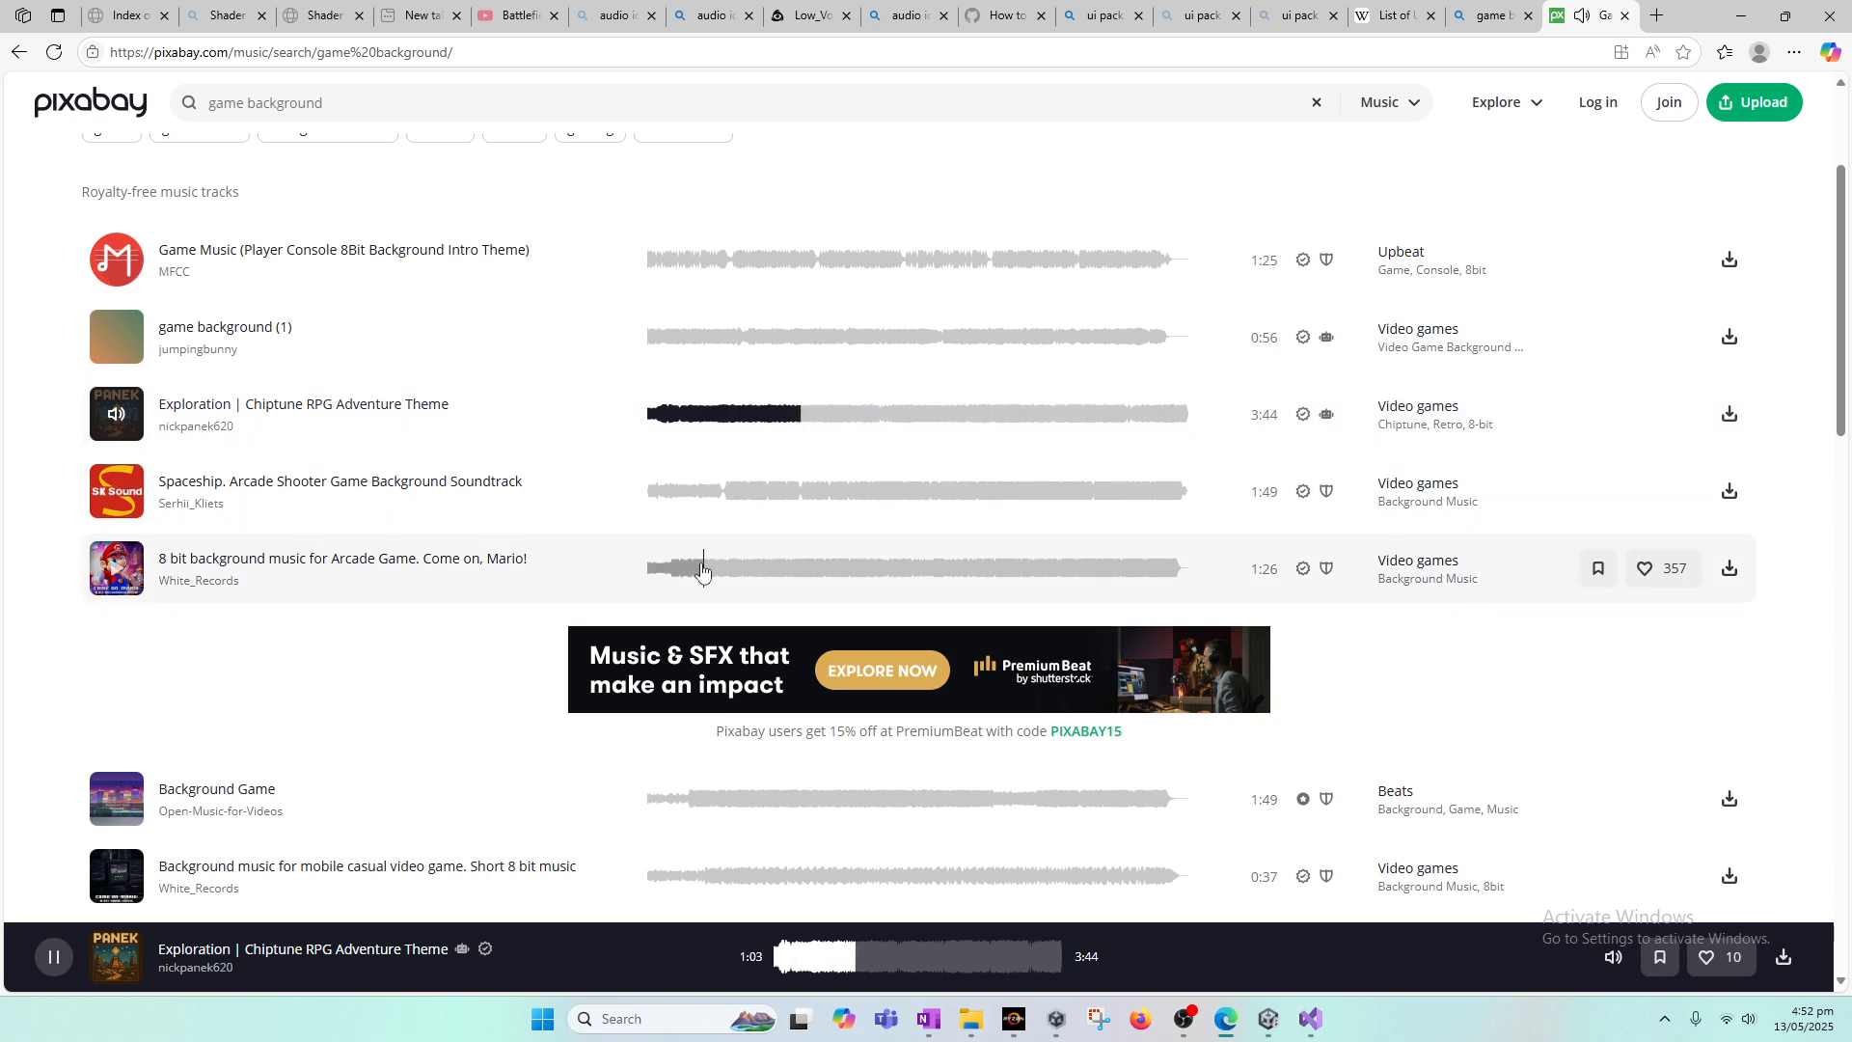
{"action": "left_click", "coordinate": [653, 567]}
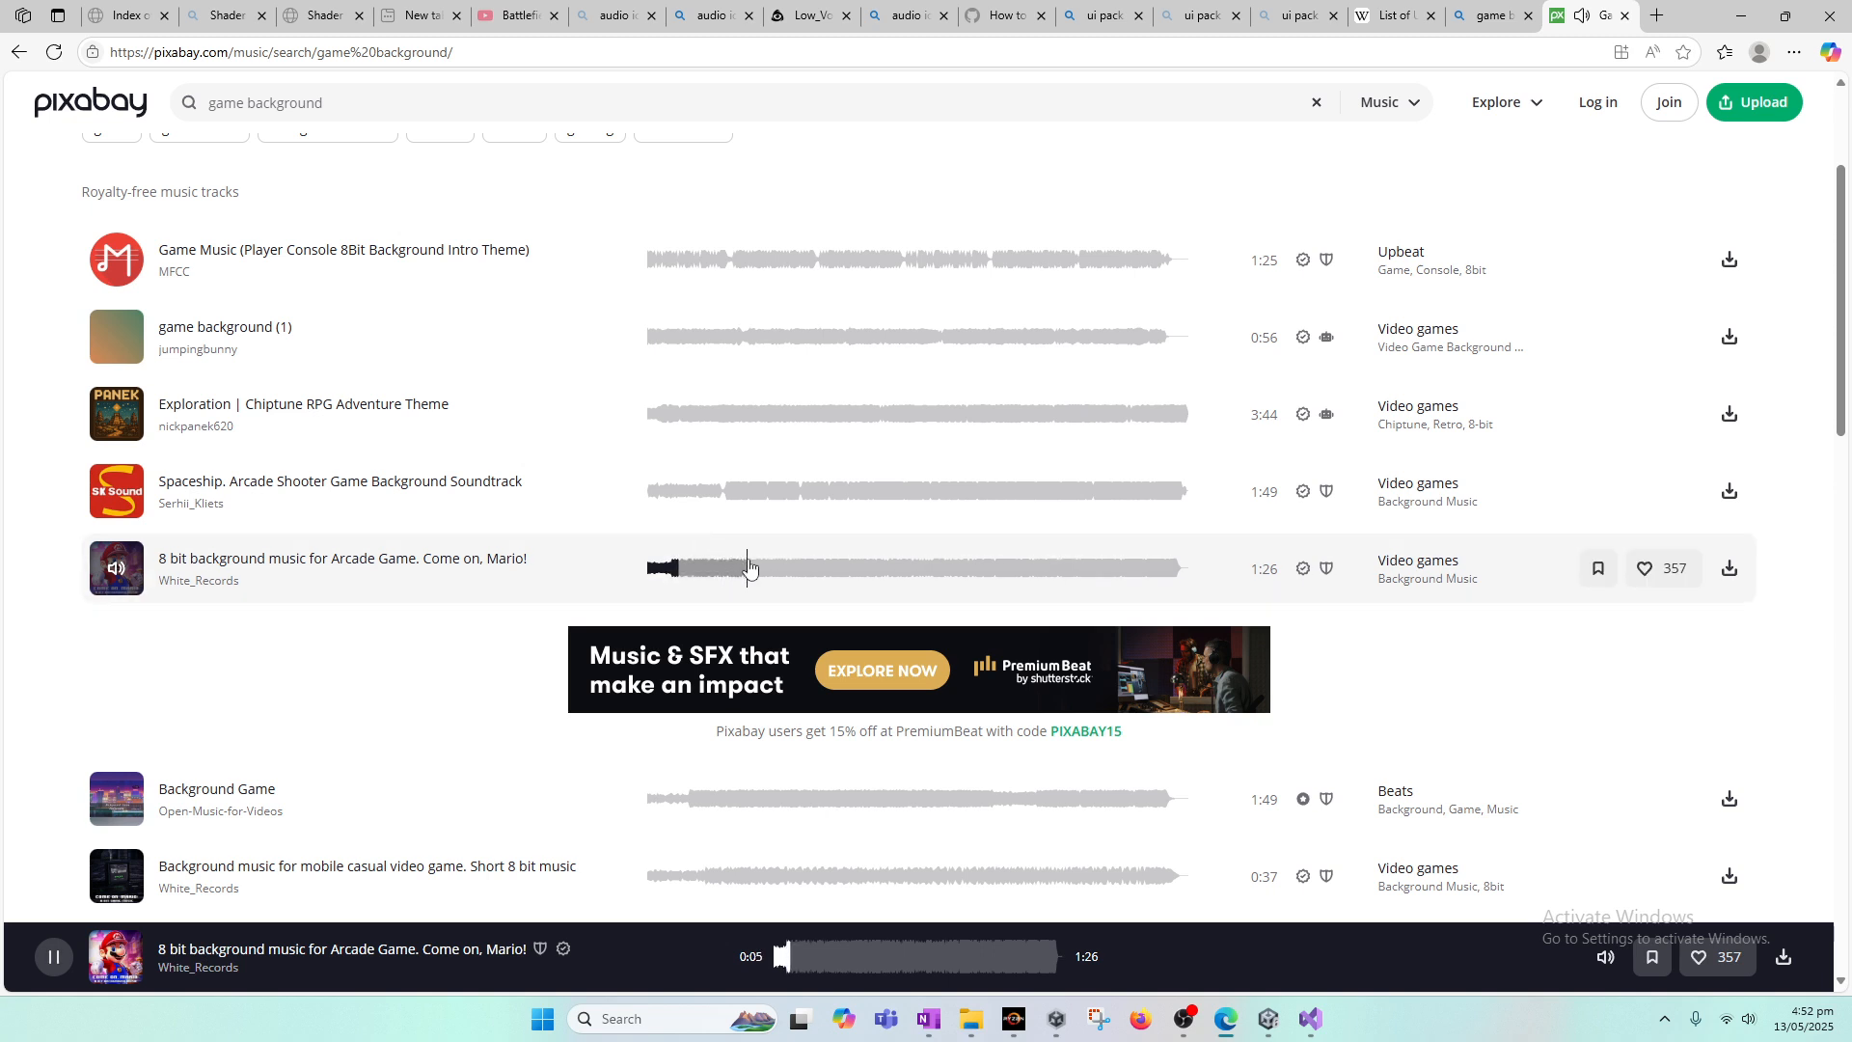
{"action": "left_click_drag", "start_coordinate": [1850, 384], "coordinate": [1850, 482]}
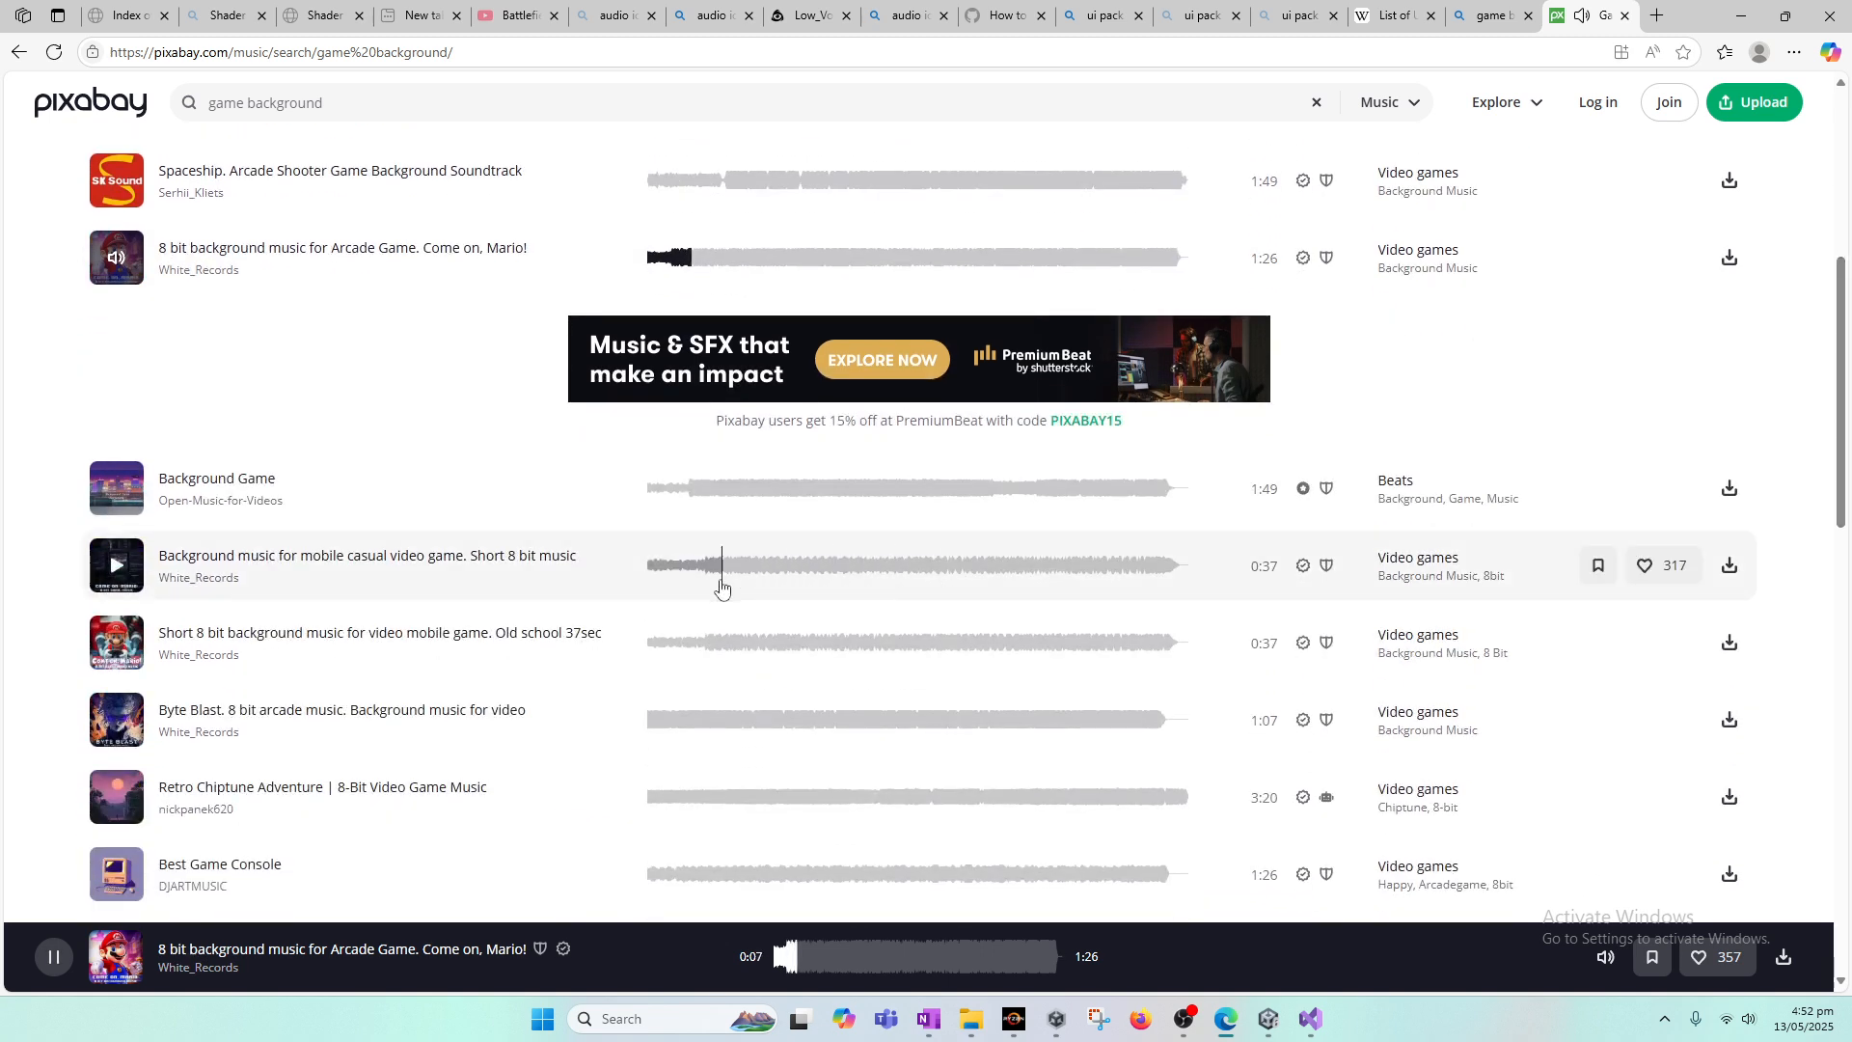
{"action": "left_click", "coordinate": [675, 579]}
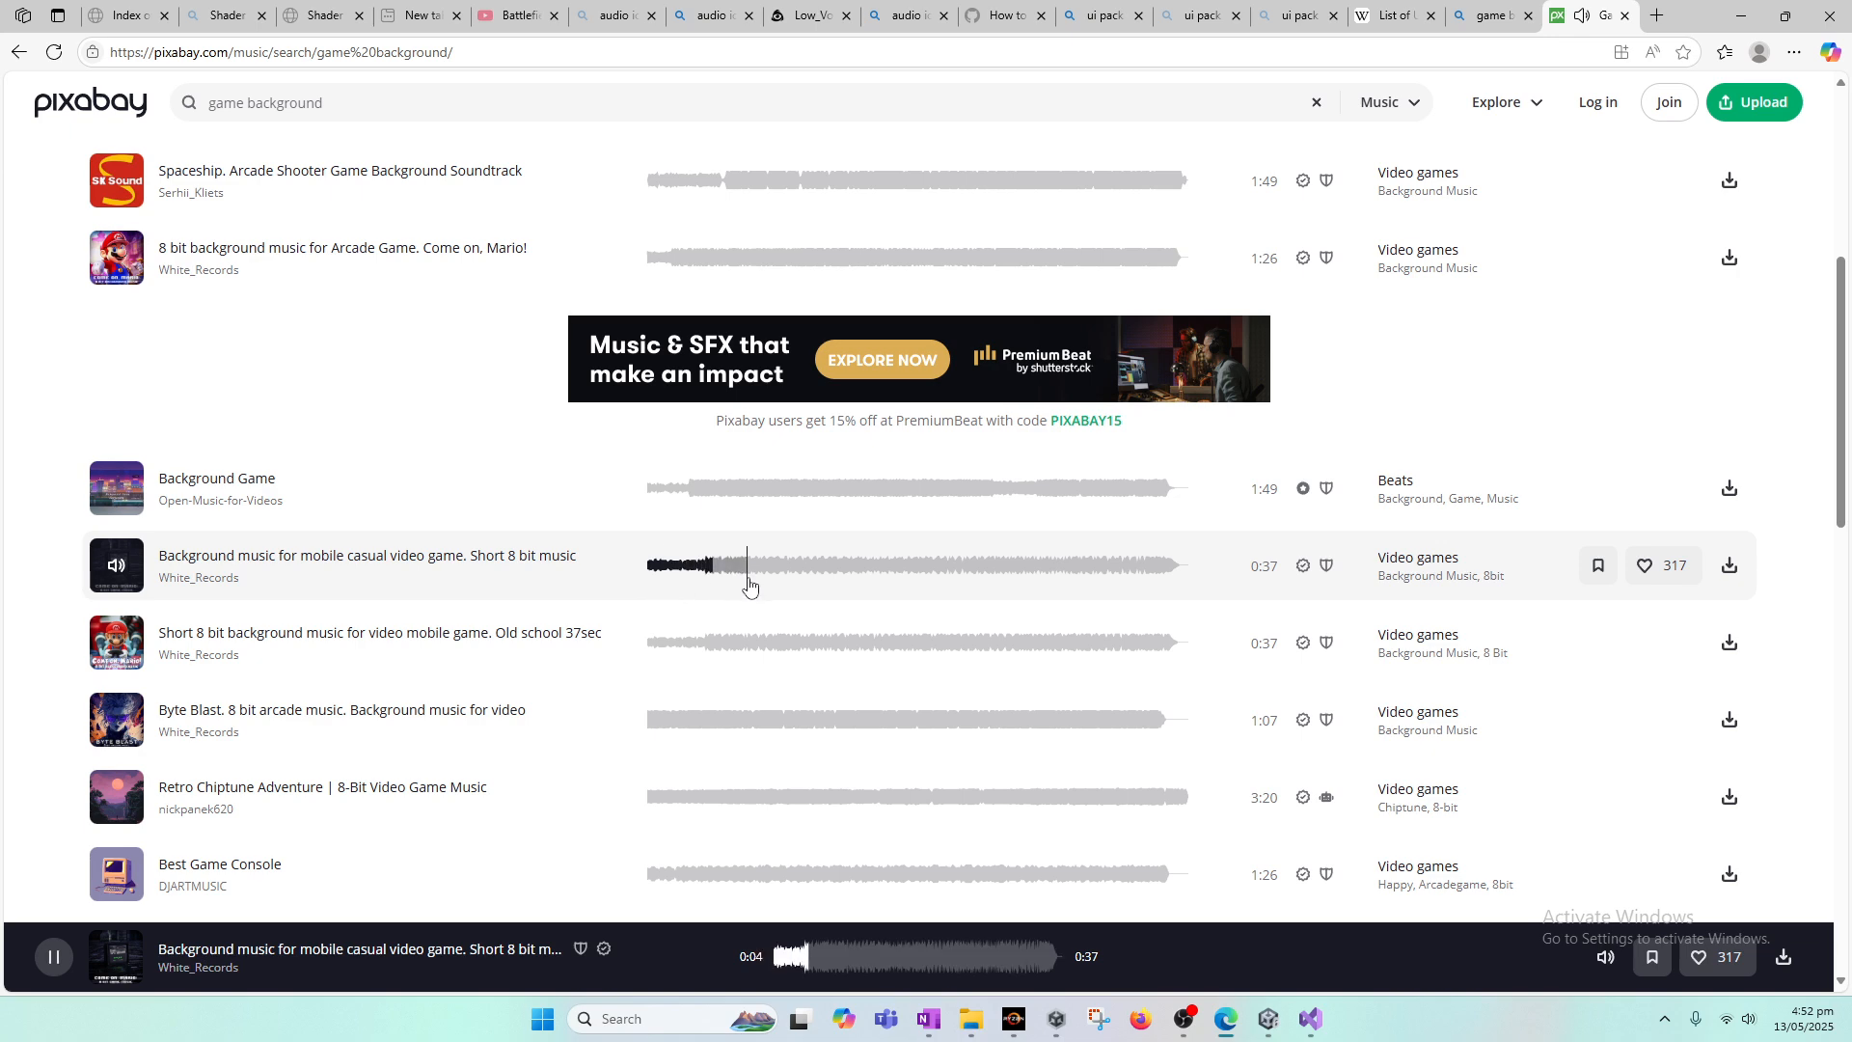
Step: Preview and download the track "Byte Blast. 8 bit arcade music. Background music for video 24 second"
{"action": "left_click_drag", "start_coordinate": [1847, 454], "coordinate": [1848, 743]}
{"action": "scroll", "coordinate": [871, 571], "scroll_direction": "up", "scroll_amount": 1}
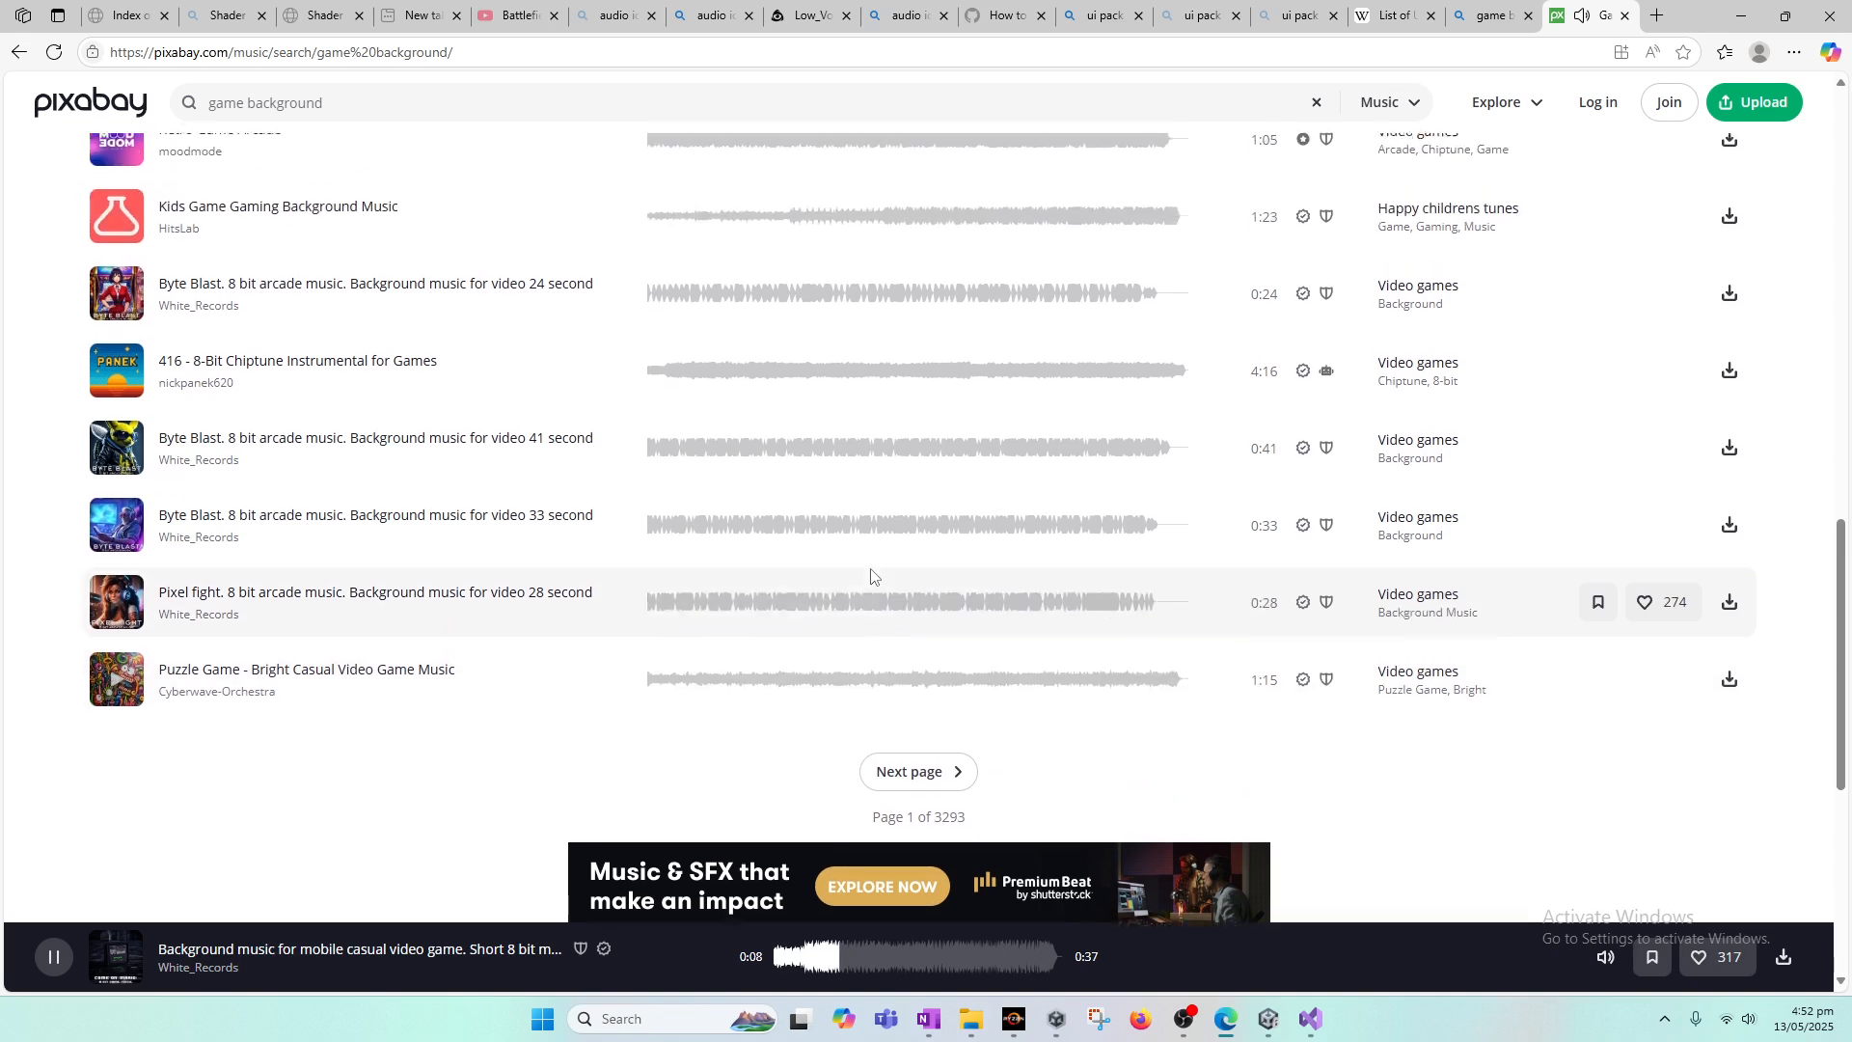
{"action": "left_click", "coordinate": [685, 299]}
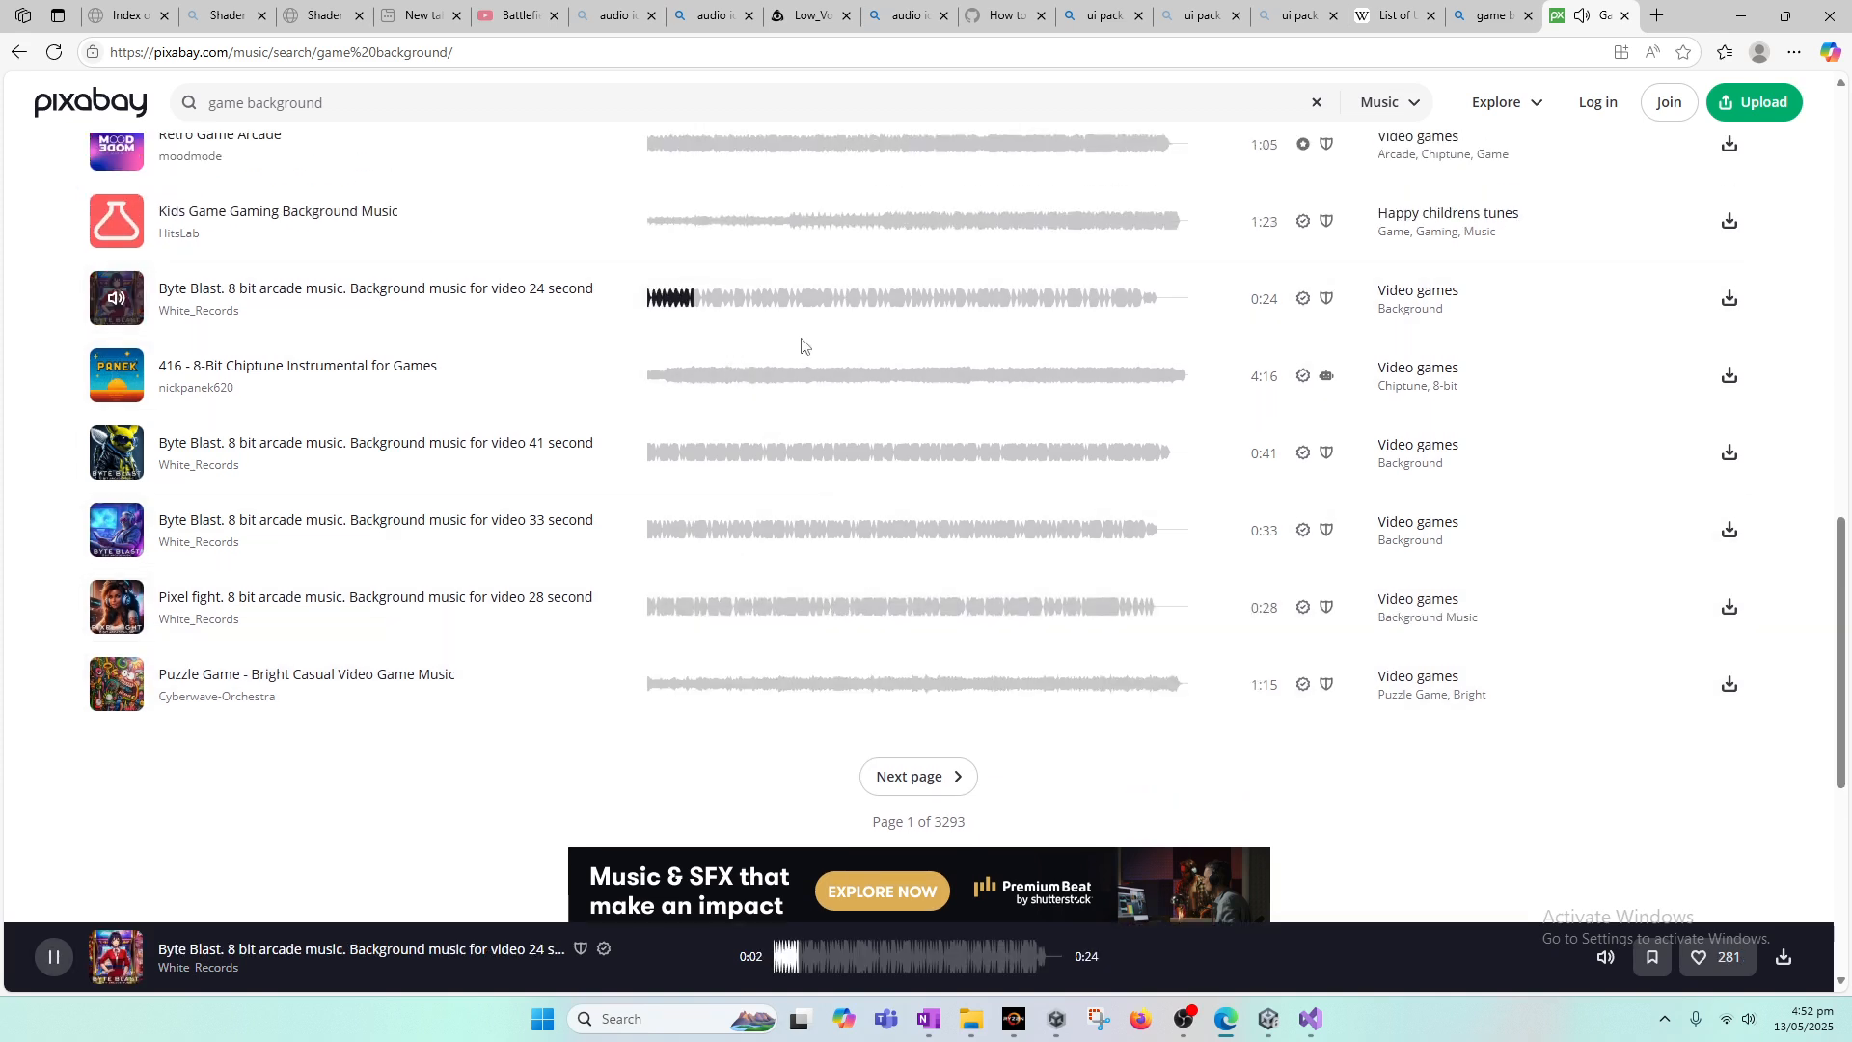
{"action": "scroll", "coordinate": [885, 380], "scroll_direction": "up", "scroll_amount": 1}
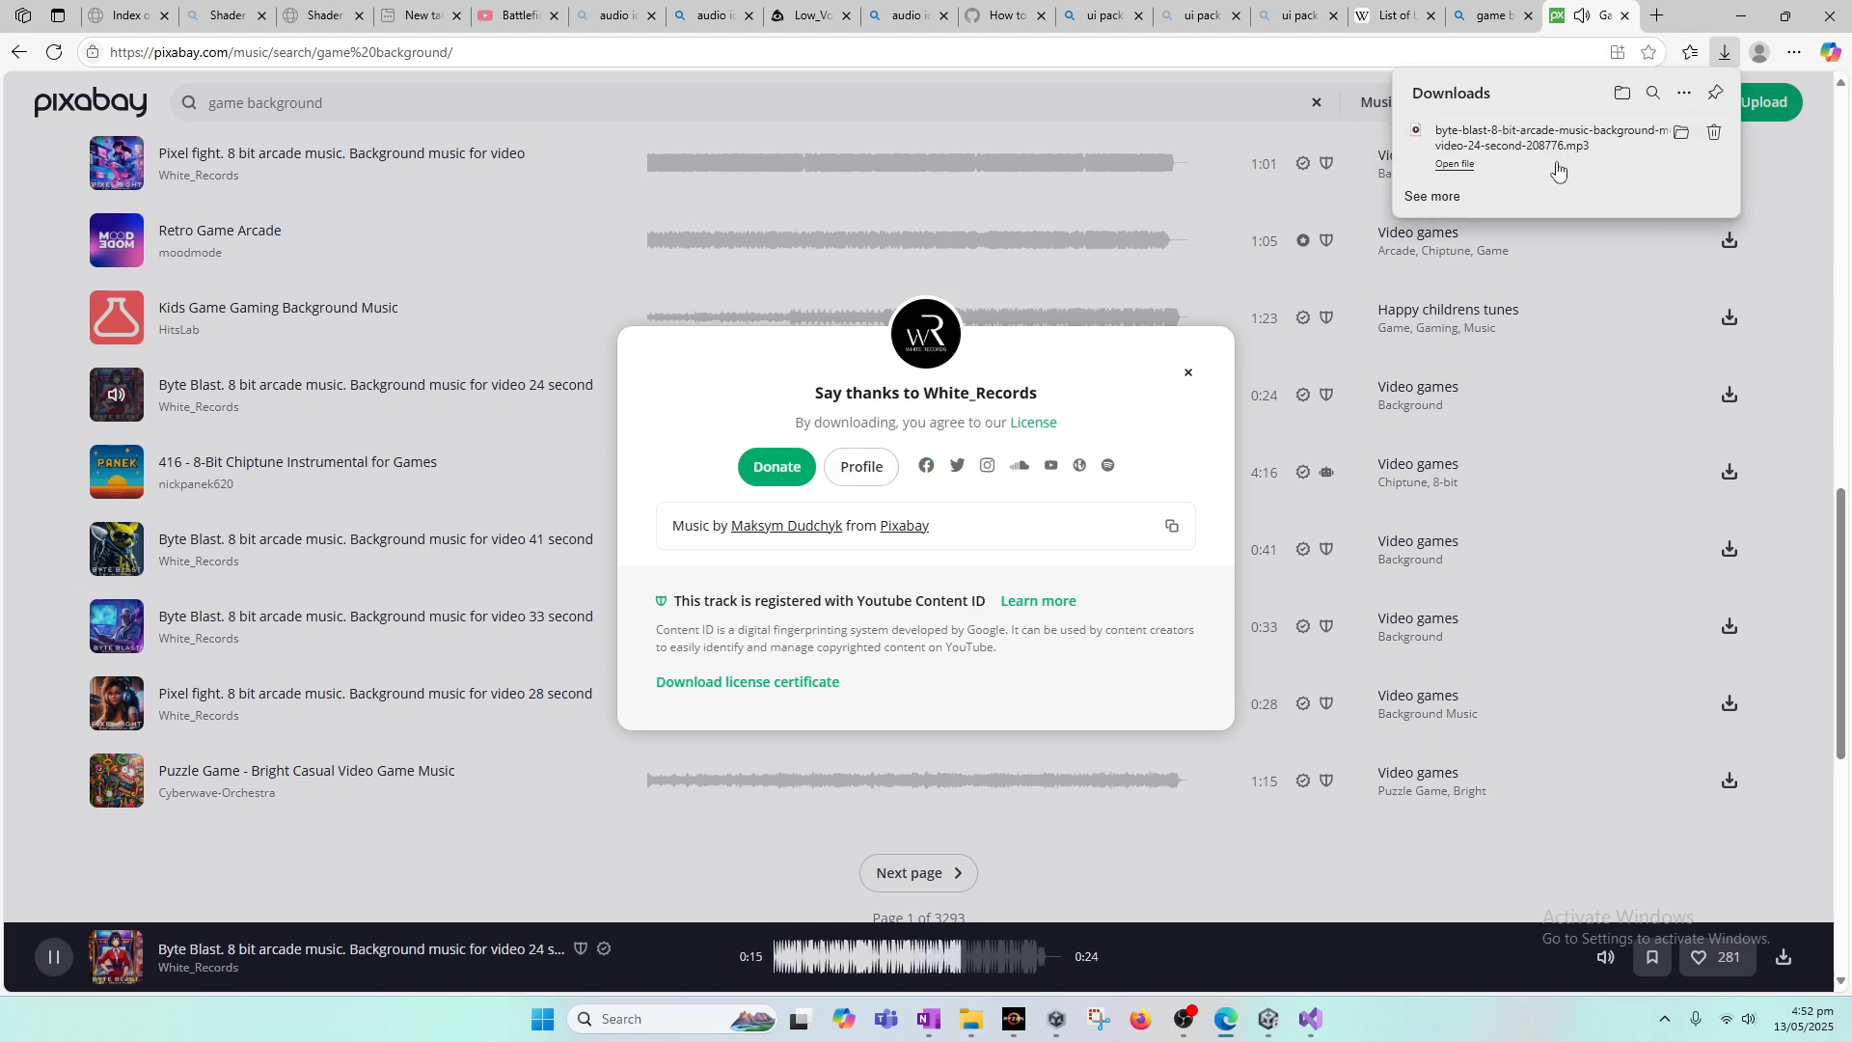
Step: Show the downloaded byte-blast MP3 in its folder, copy the file, and dismiss the site's thank-you dialog
{"action": "left_click", "coordinate": [1682, 133]}
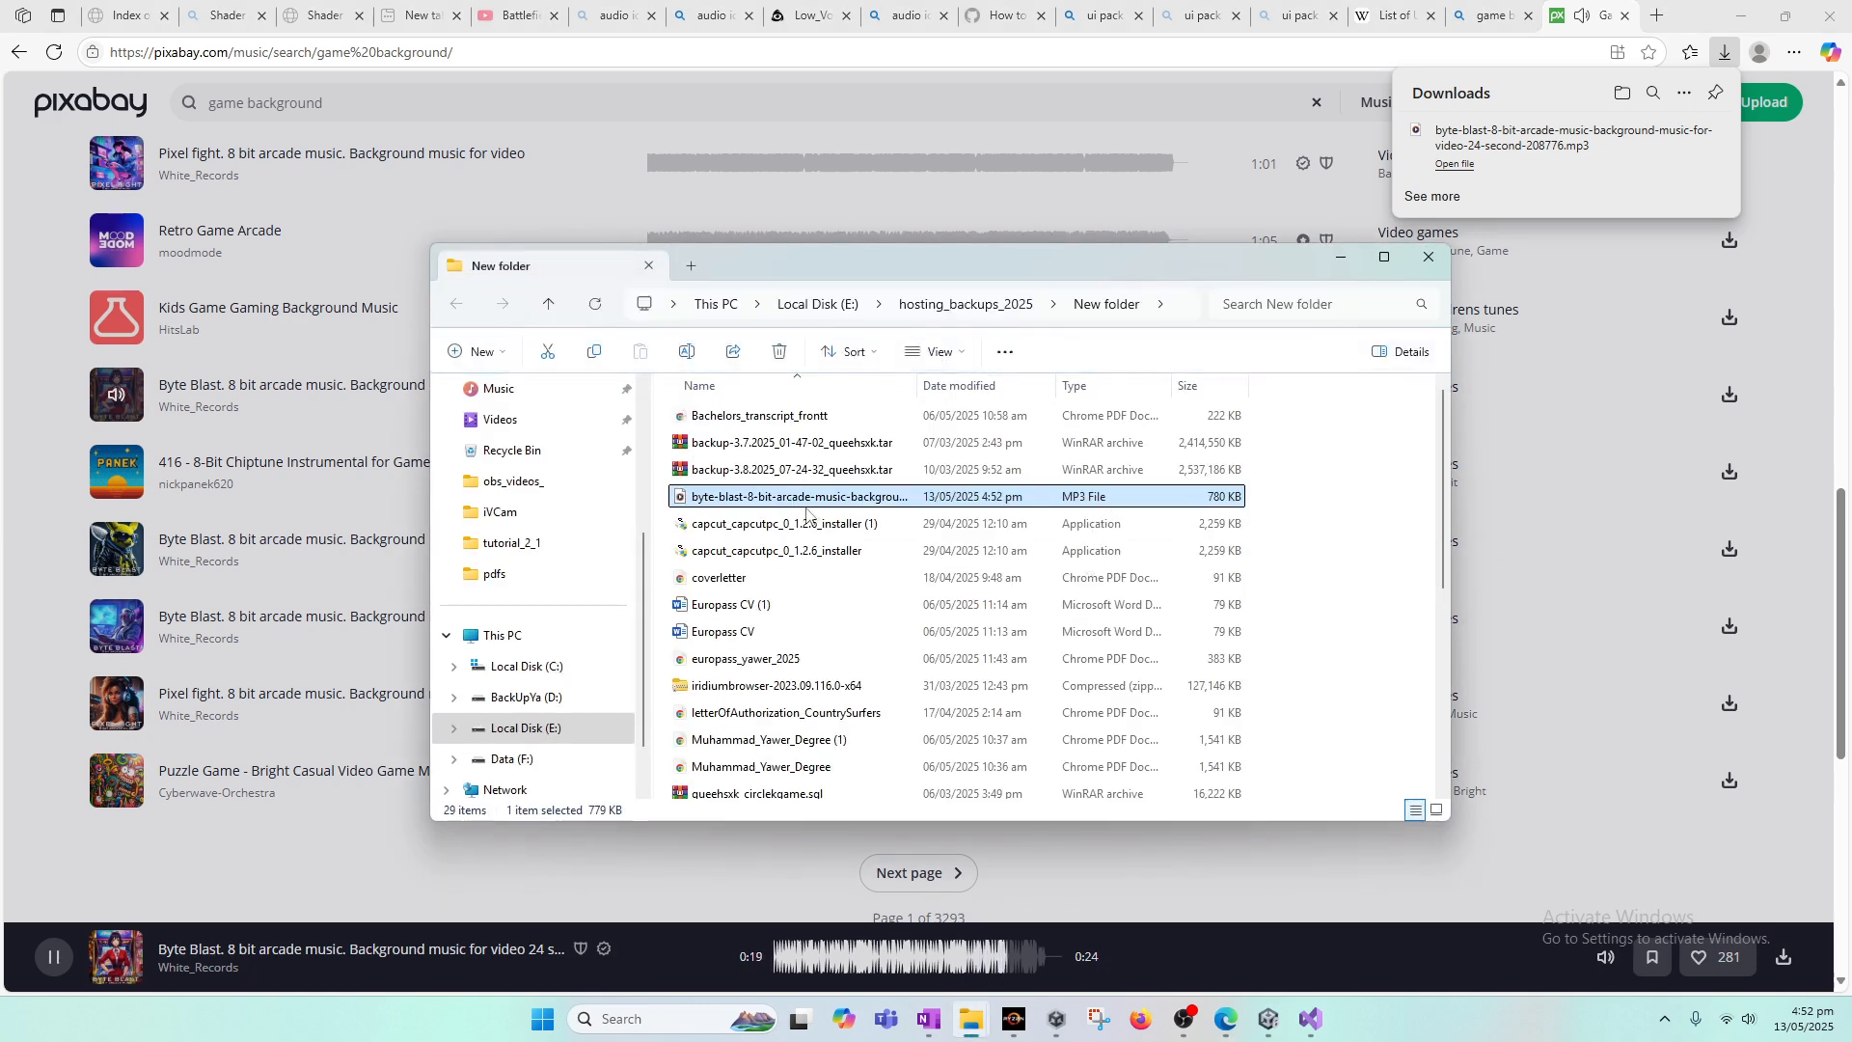
{"action": "right_click", "coordinate": [806, 506]}
{"action": "key", "text": "Escape"}
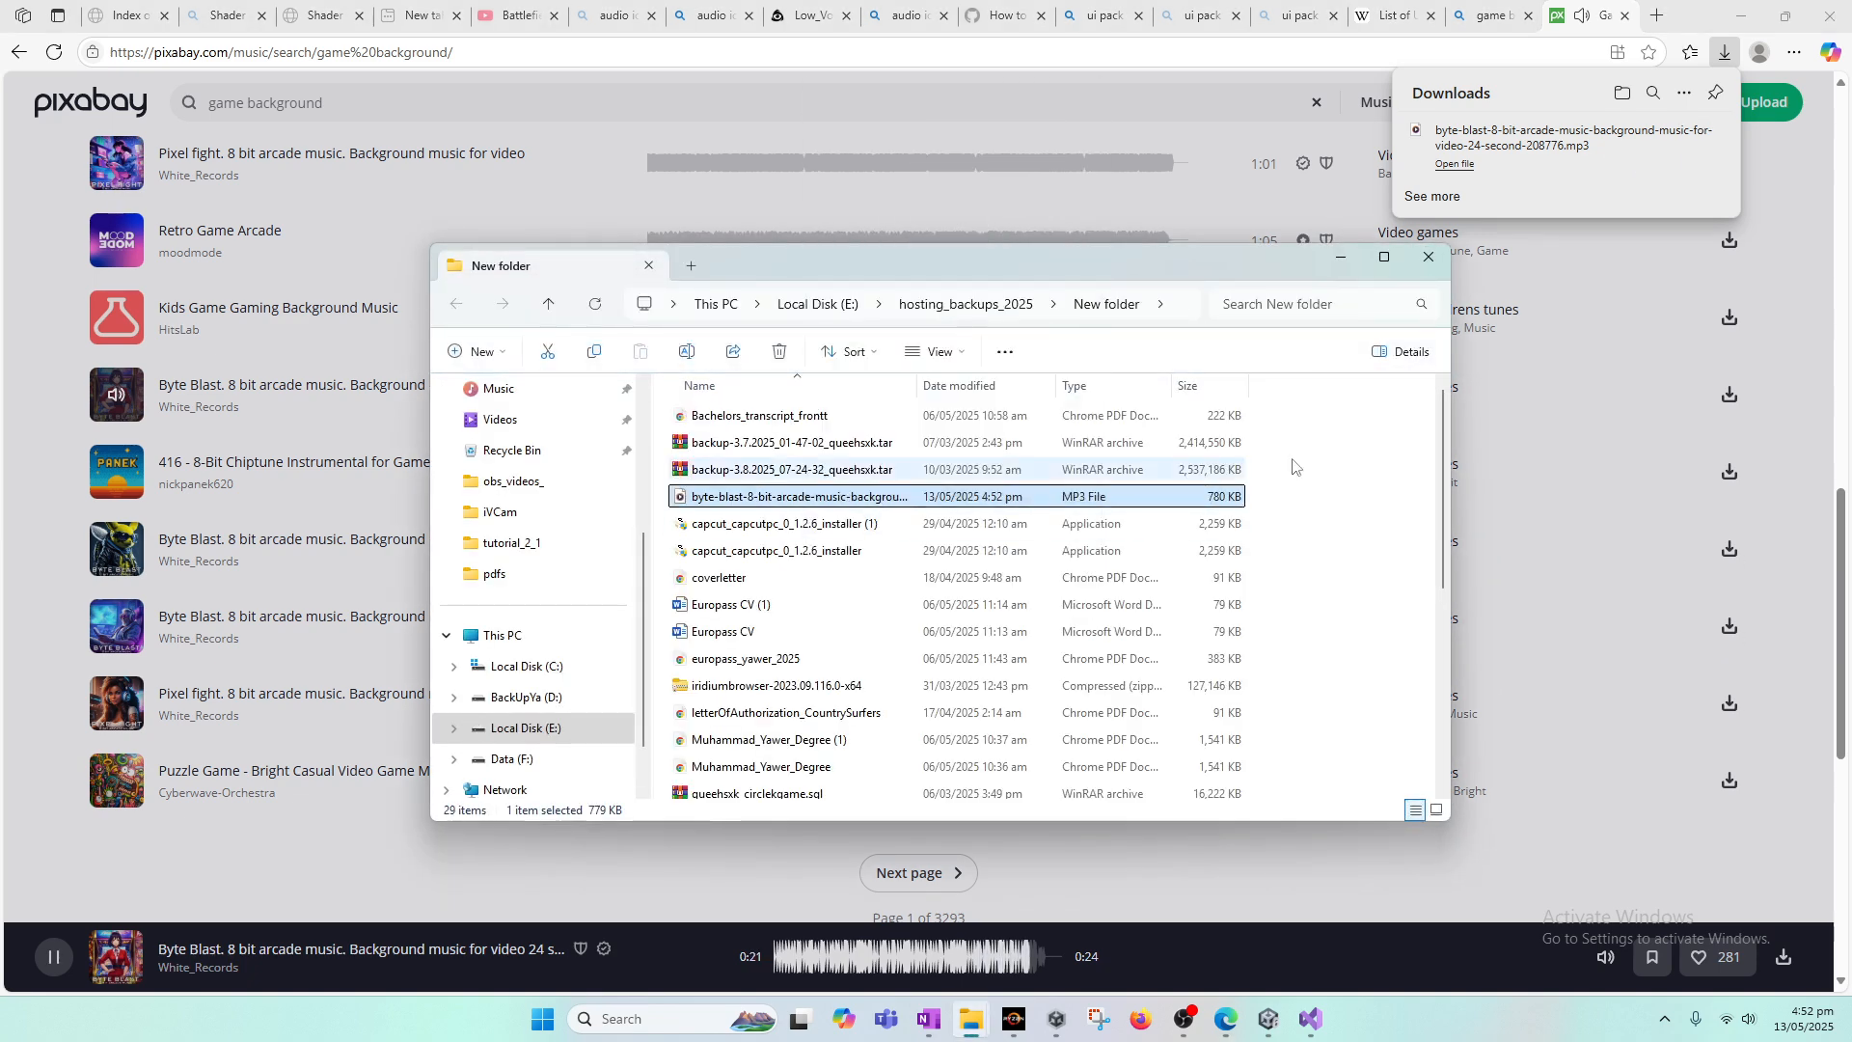
{"action": "left_click", "coordinate": [1351, 259]}
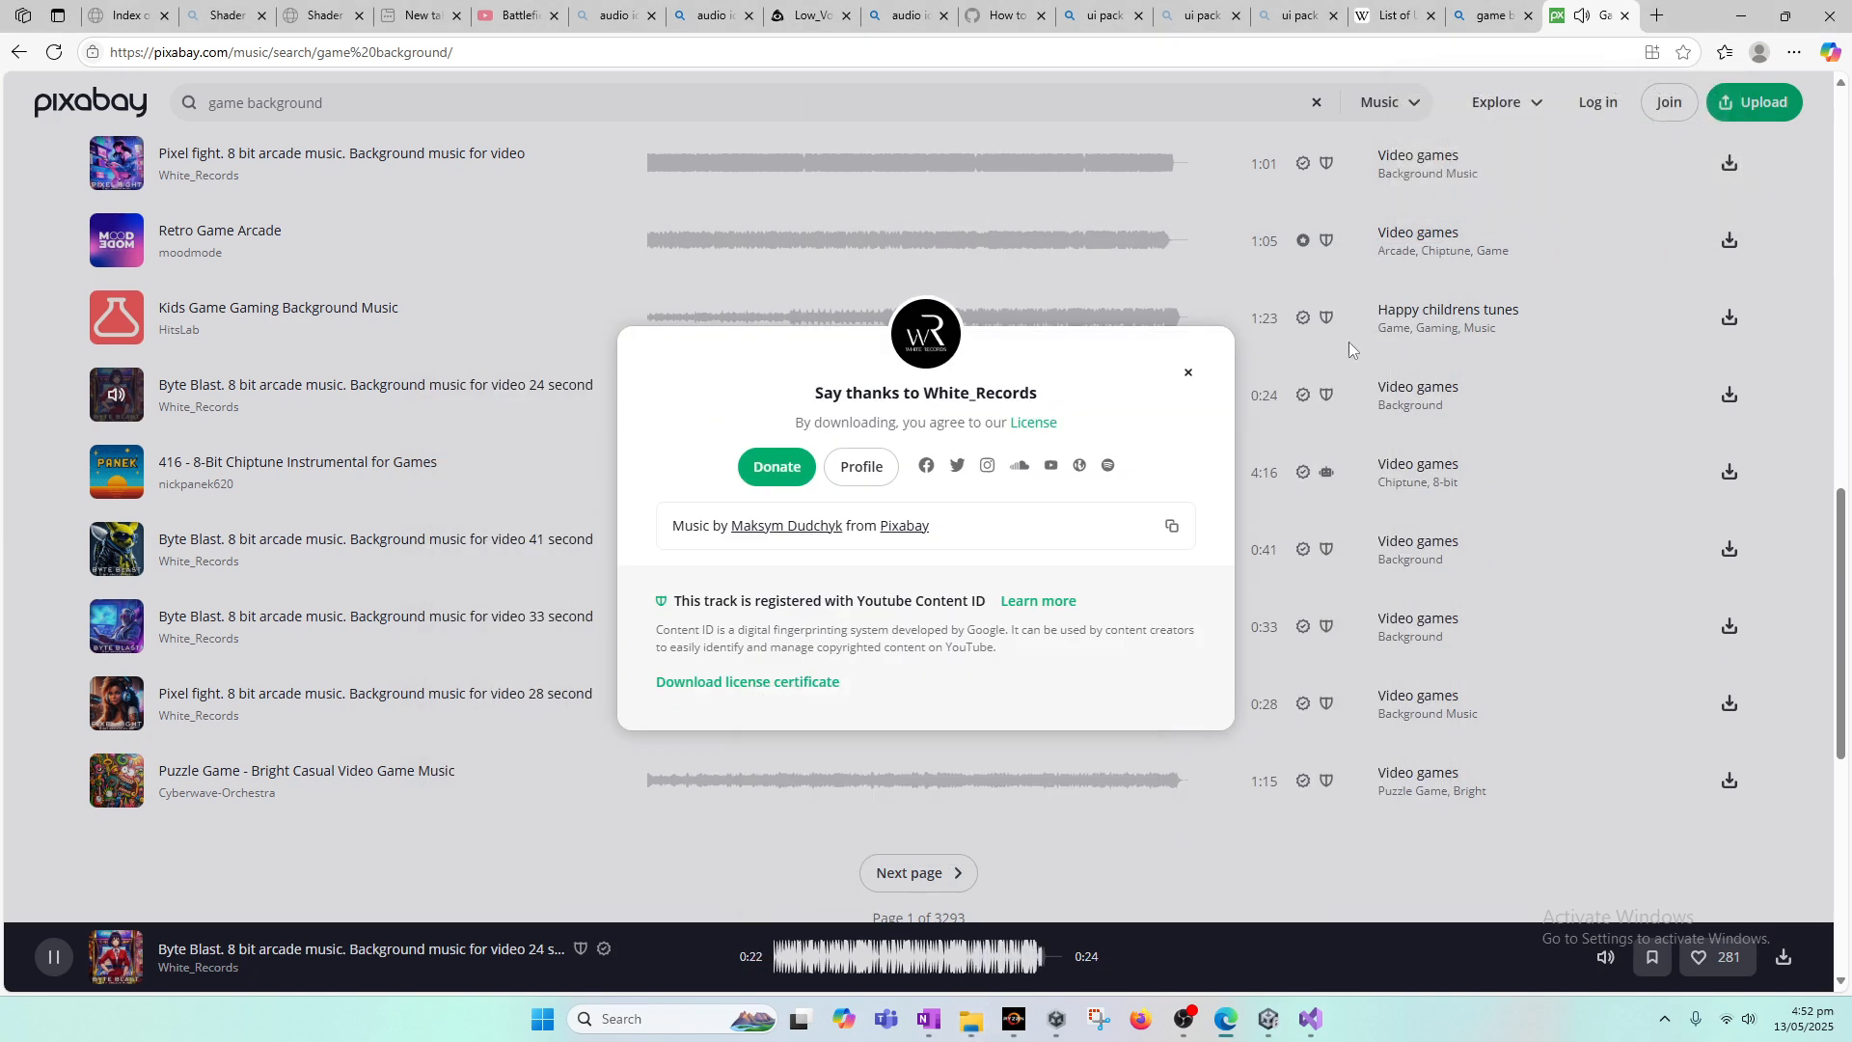
{"action": "left_click", "coordinate": [1185, 371]}
Step: Switch to Unity, reveal the project's Scripts folder in File Explorer, and mute the system sound
{"action": "left_click", "coordinate": [1267, 1021]}
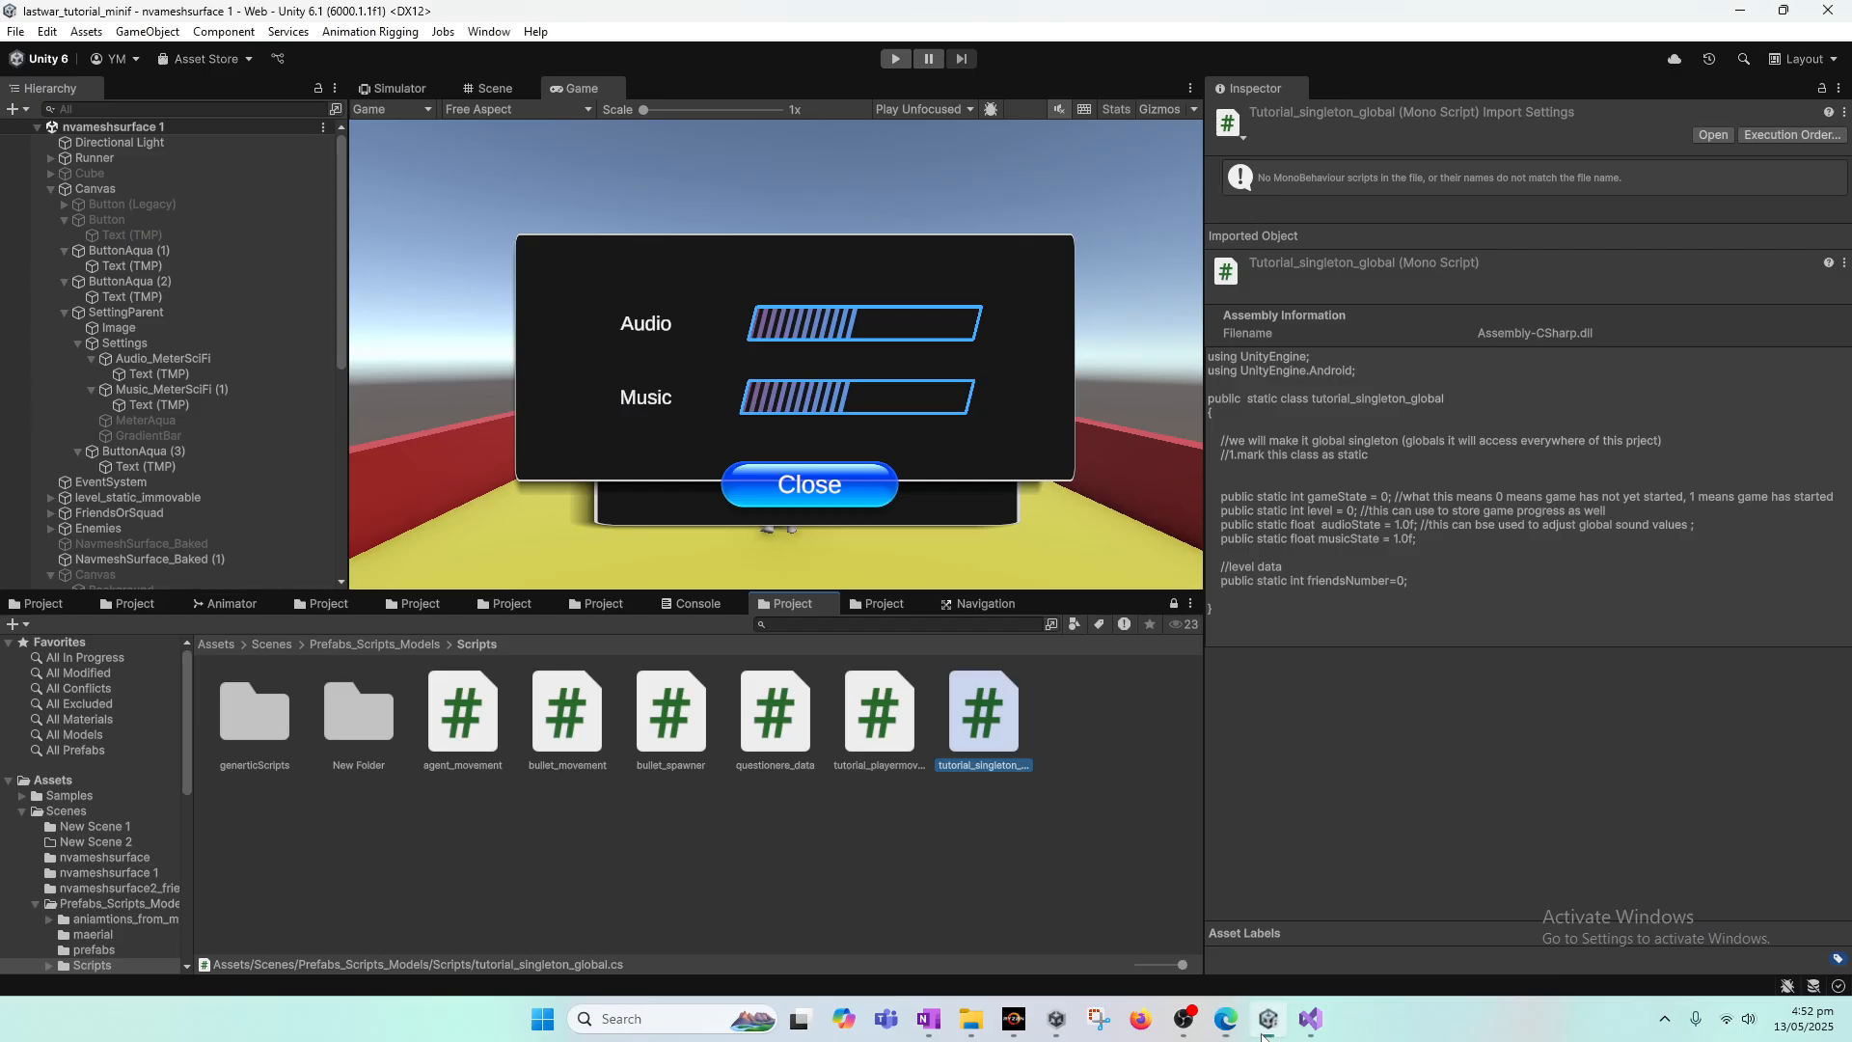
{"action": "right_click", "coordinate": [705, 846]}
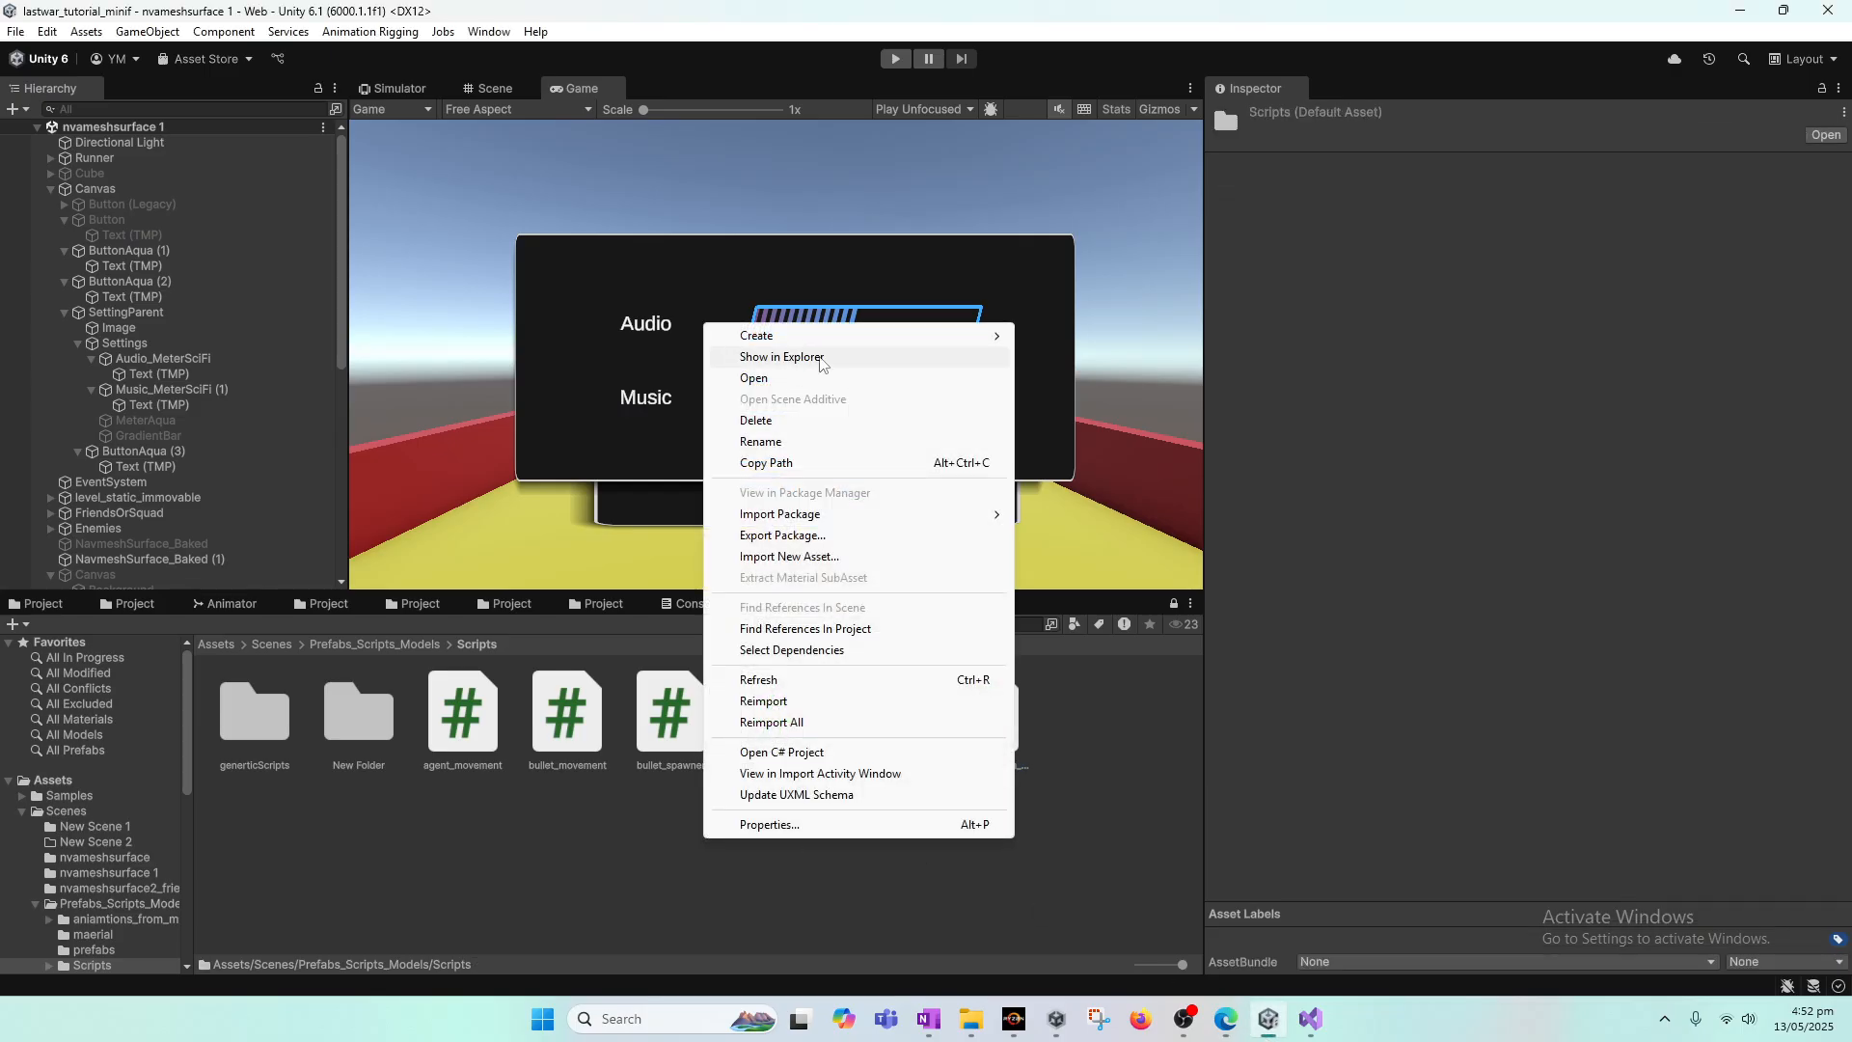
{"action": "left_click", "coordinate": [1737, 1018]}
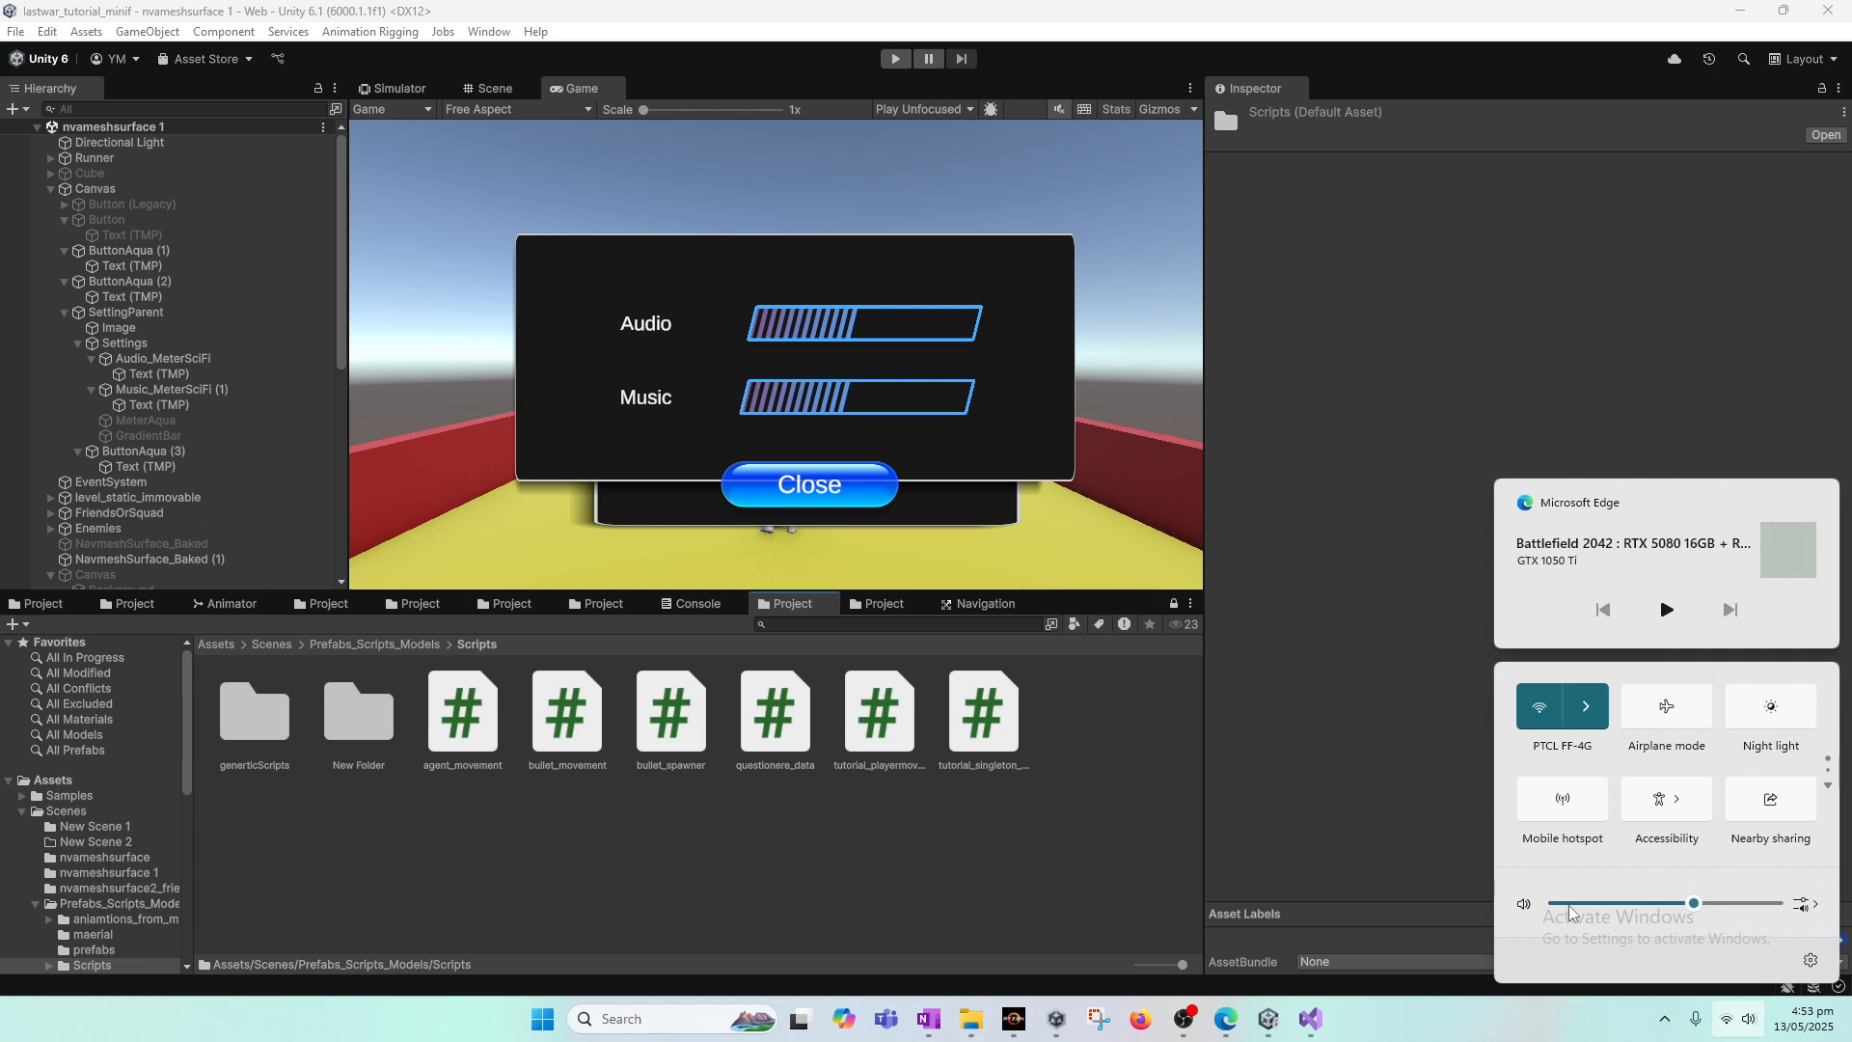
{"action": "right_click", "coordinate": [737, 861]}
{"action": "left_click", "coordinate": [772, 373]}
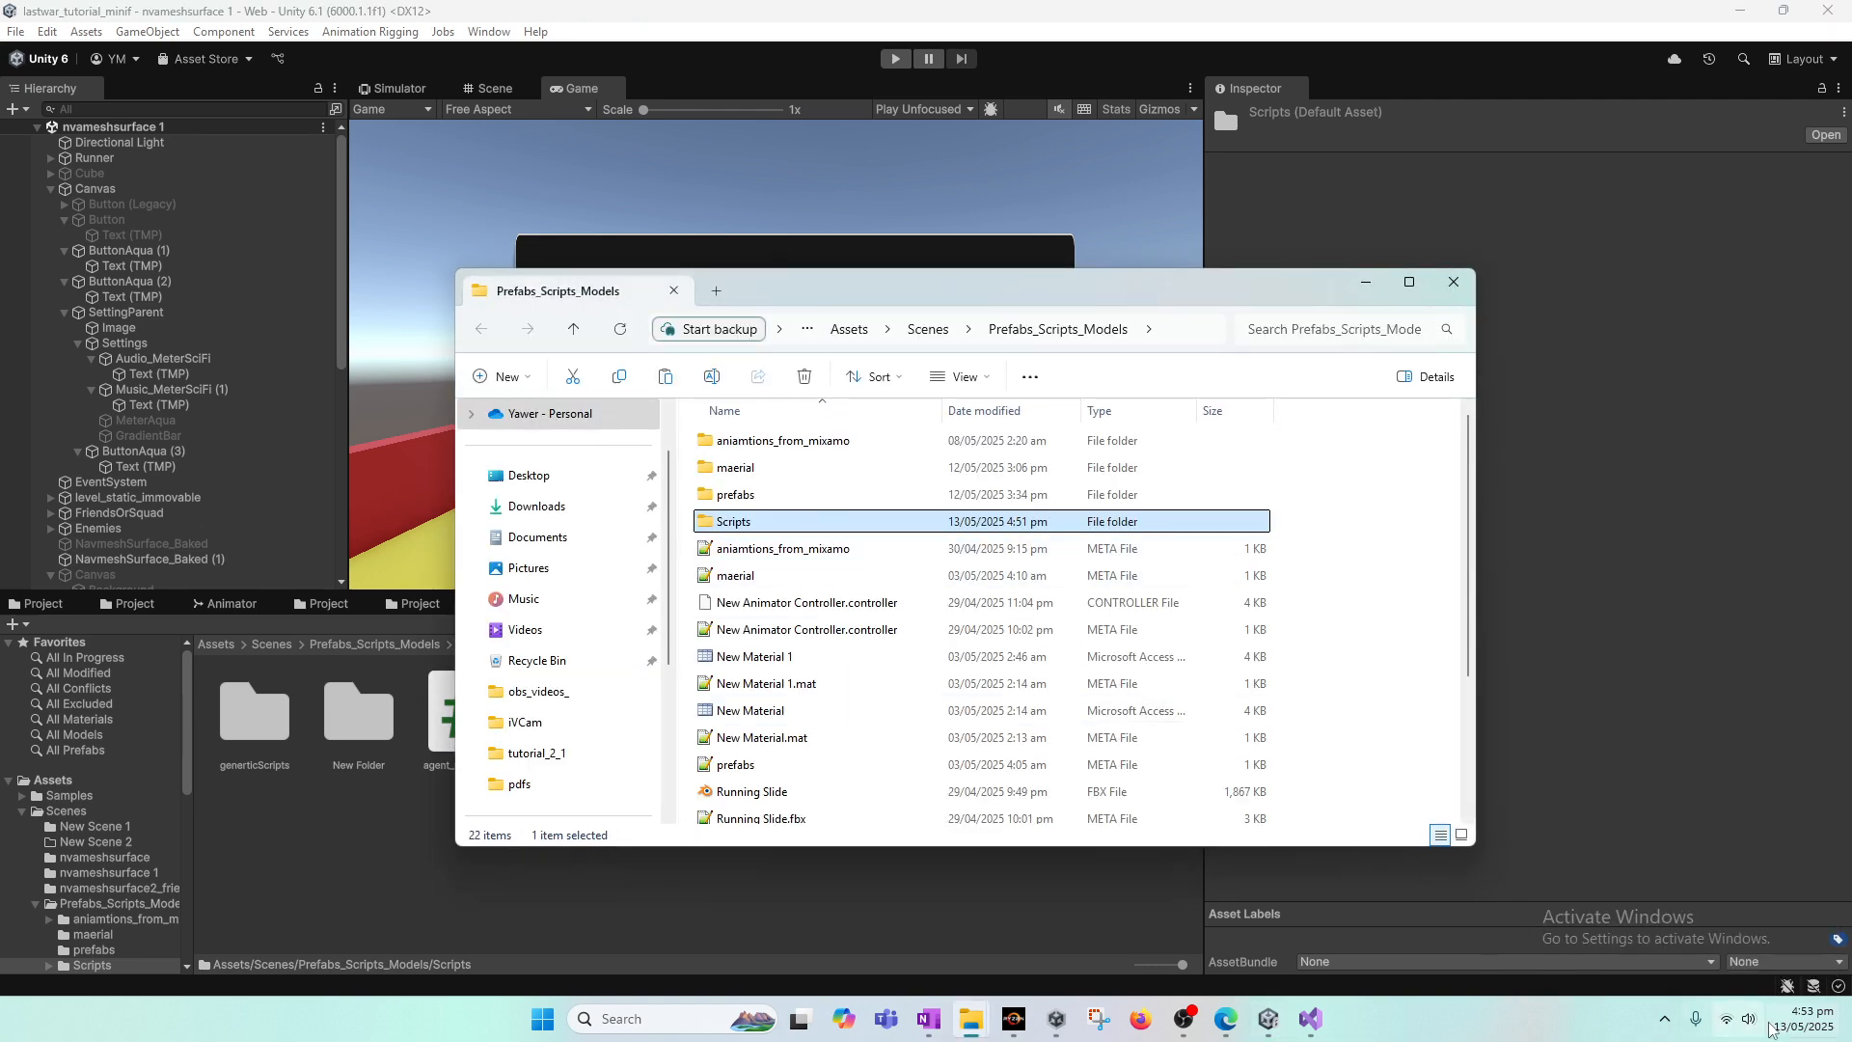
{"action": "left_click", "coordinate": [1736, 1019]}
{"action": "left_click", "coordinate": [1526, 907]}
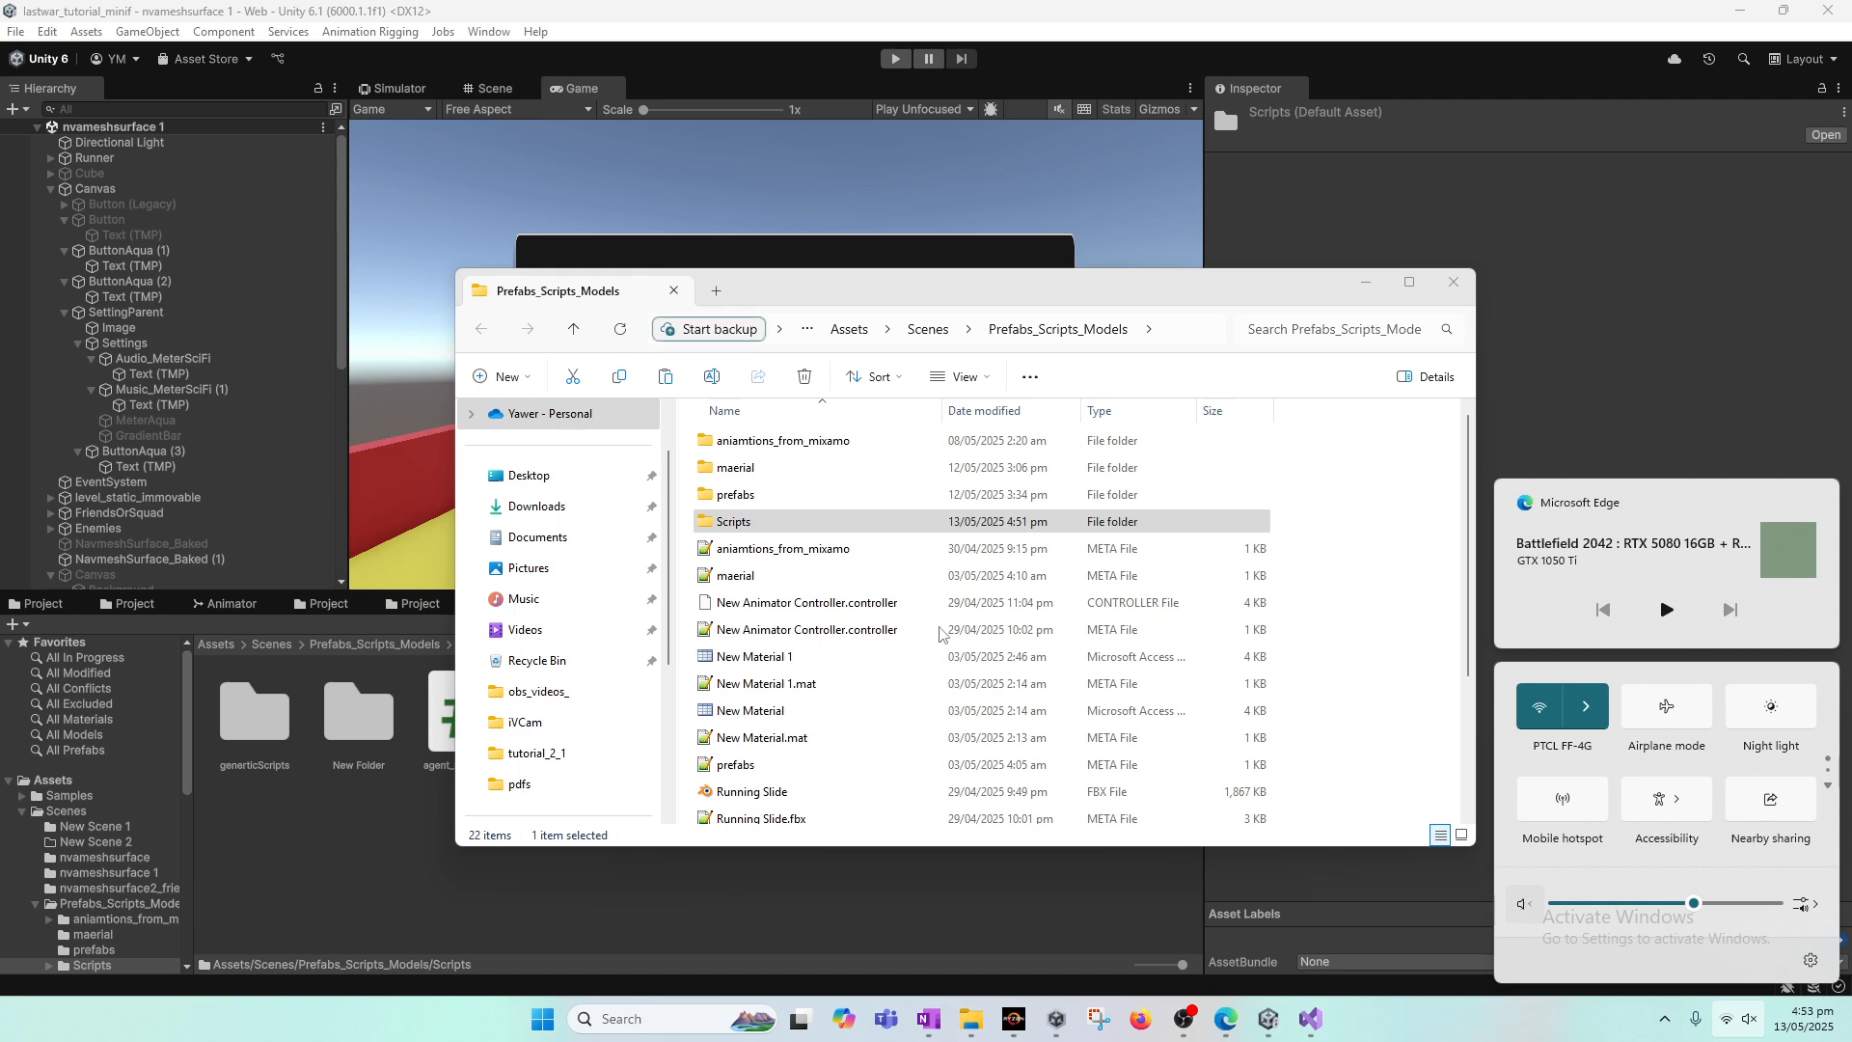
Step: Create a new folder named music inside Prefabs_Scripts_Models
{"action": "right_click", "coordinate": [1340, 591]}
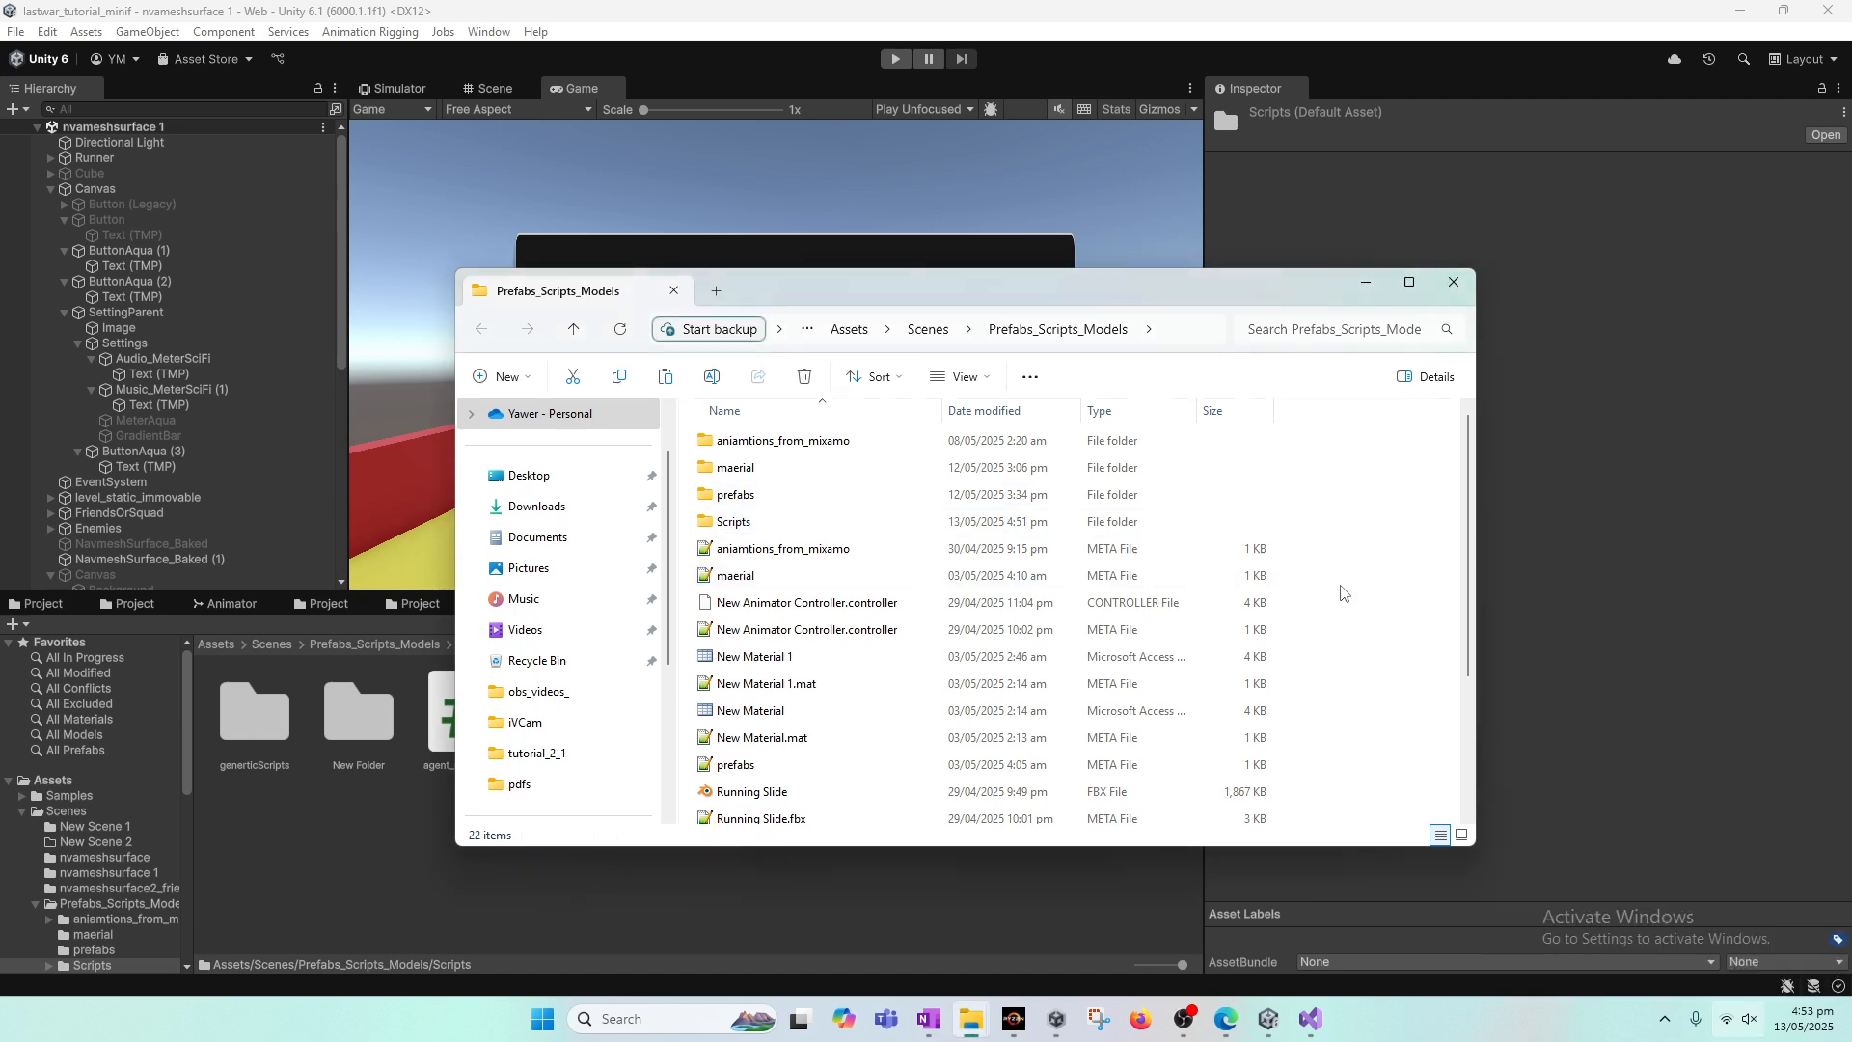
{"action": "mouse_move", "coordinate": [1409, 762]}
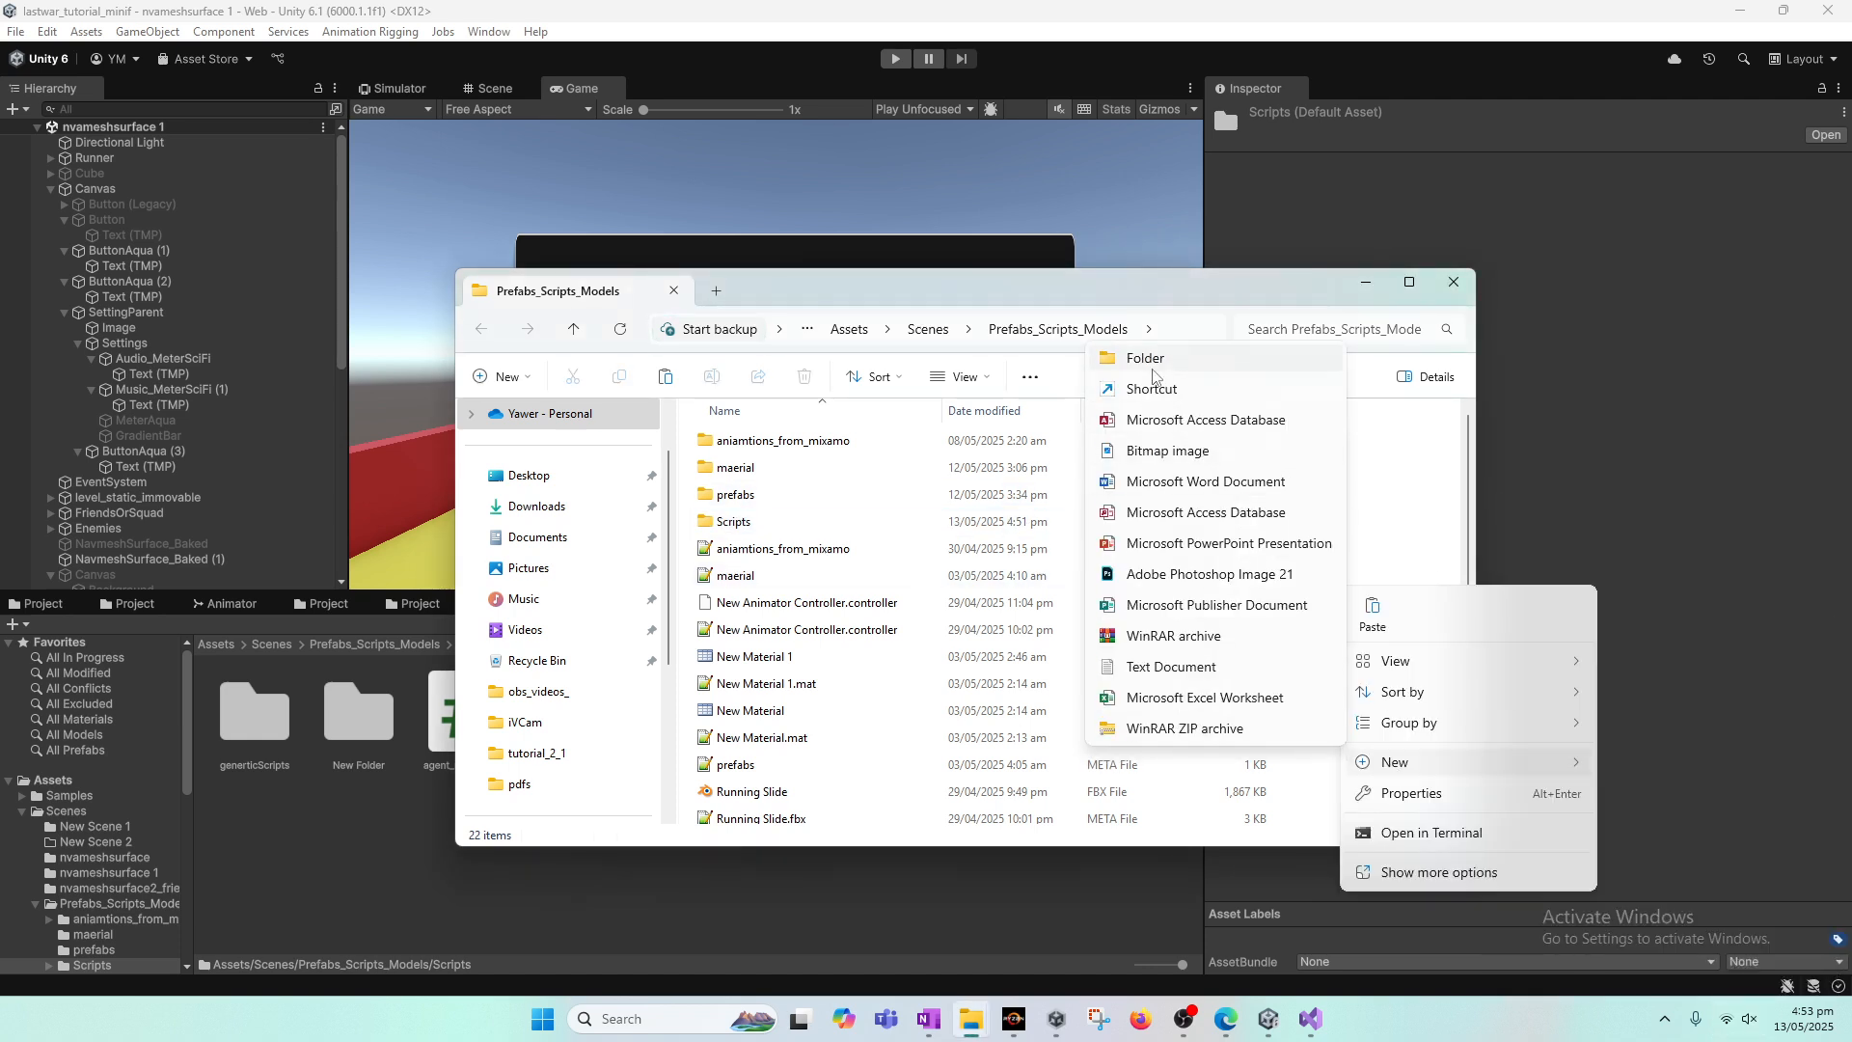
{"action": "left_click", "coordinate": [1155, 360]}
{"action": "type", "text": "music"}
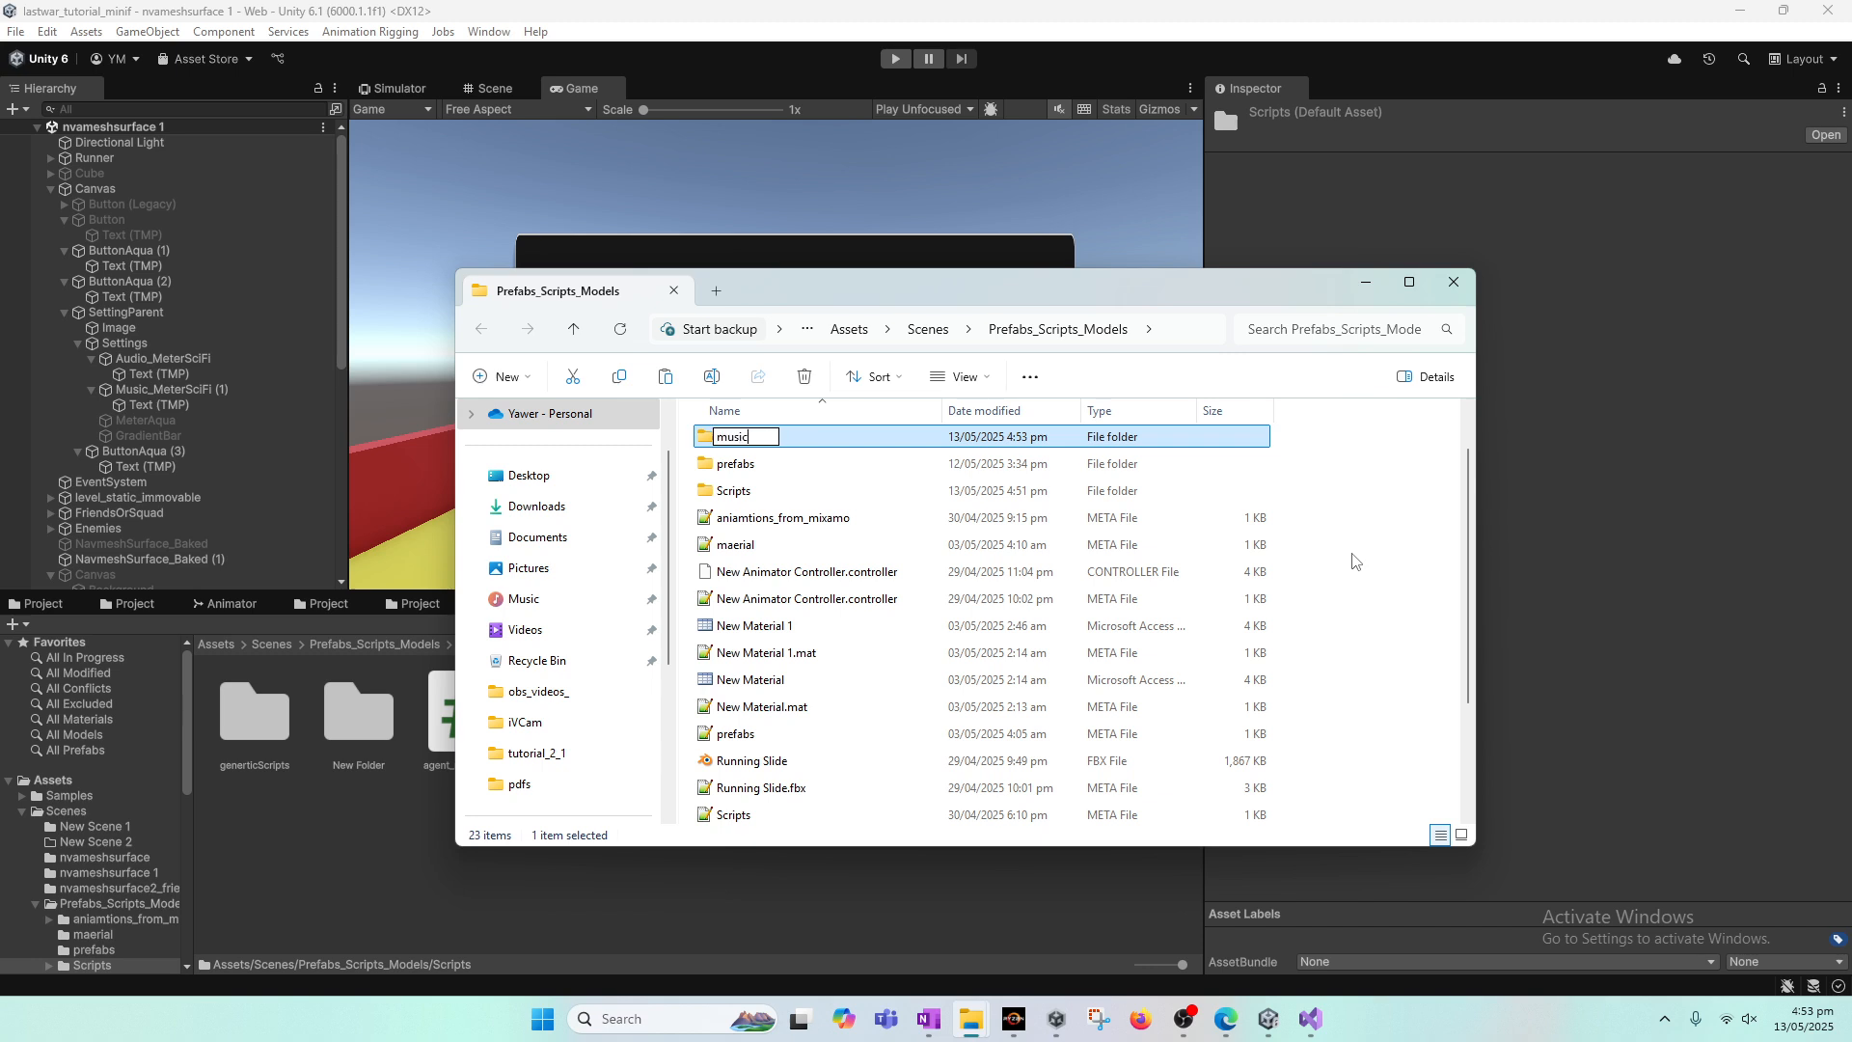
{"action": "key", "text": "Return"}
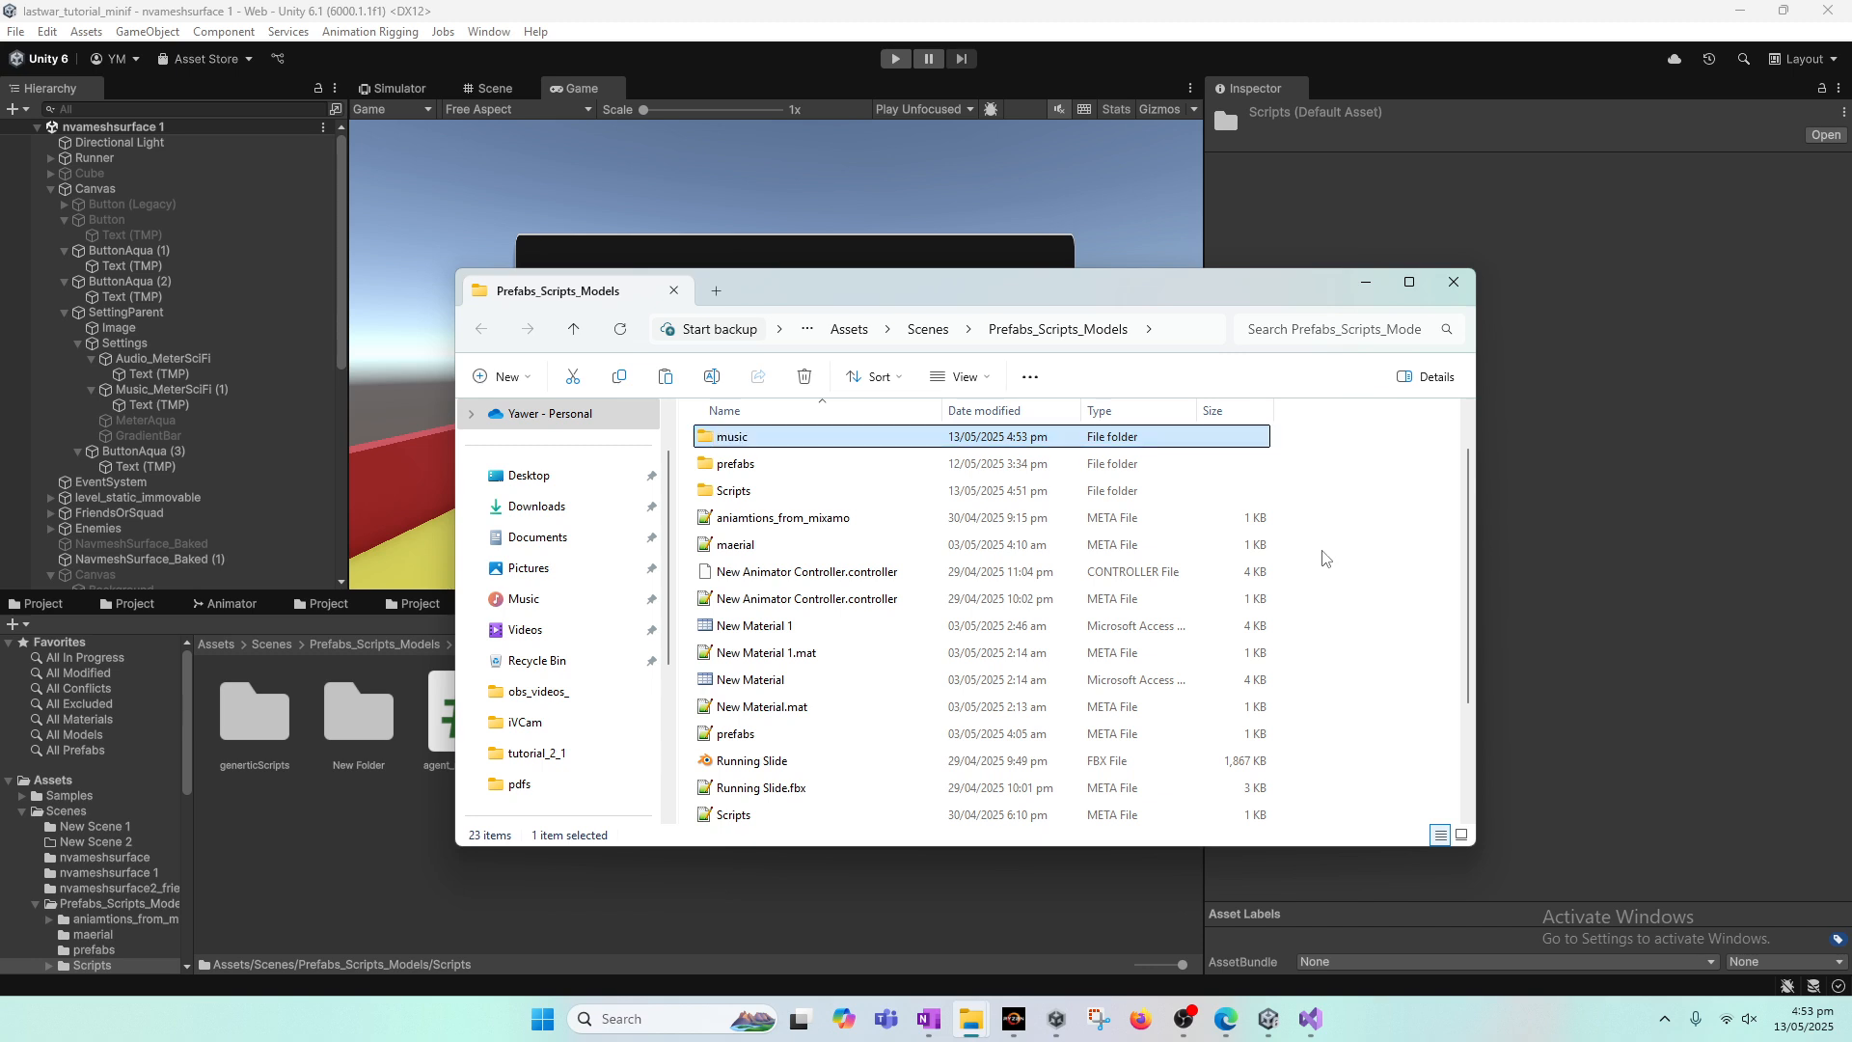
Step: Rename the music folder to gameaudio
{"action": "right_click", "coordinate": [763, 444]}
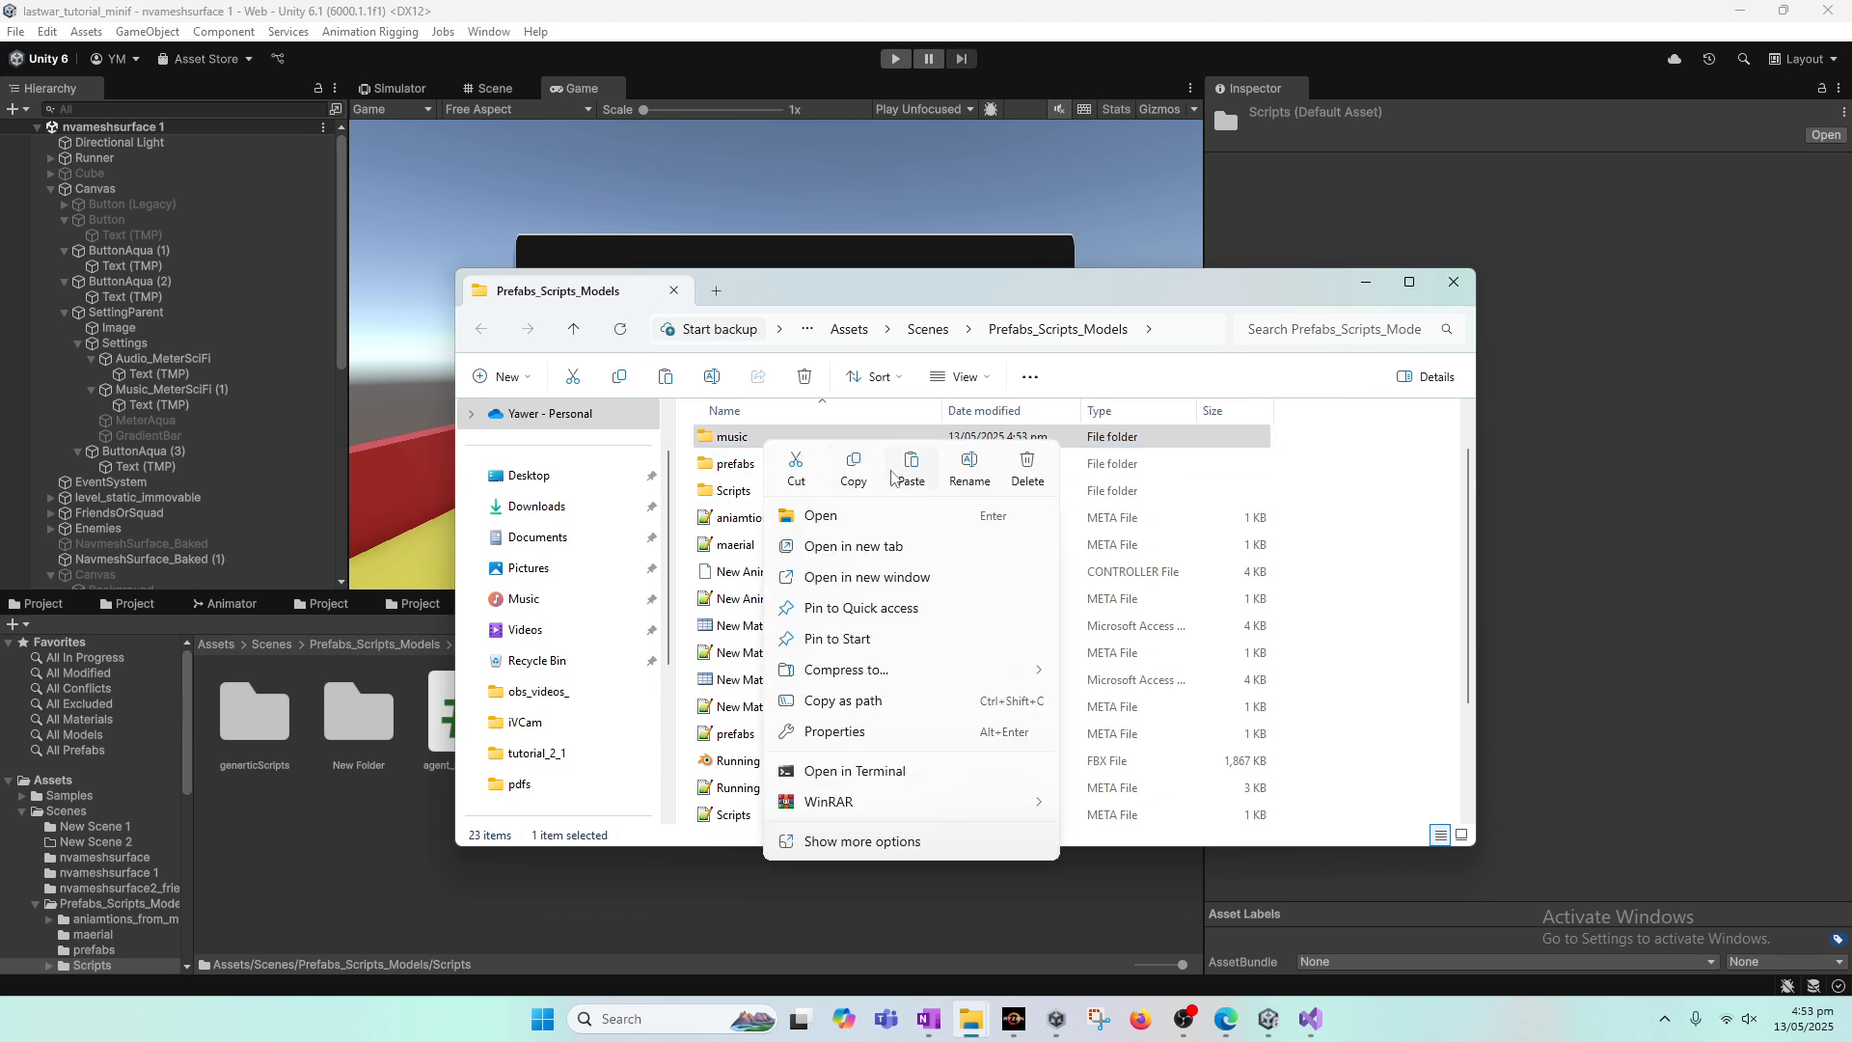
{"action": "left_click", "coordinate": [911, 465]}
{"action": "type", "text": "gameaudio"}
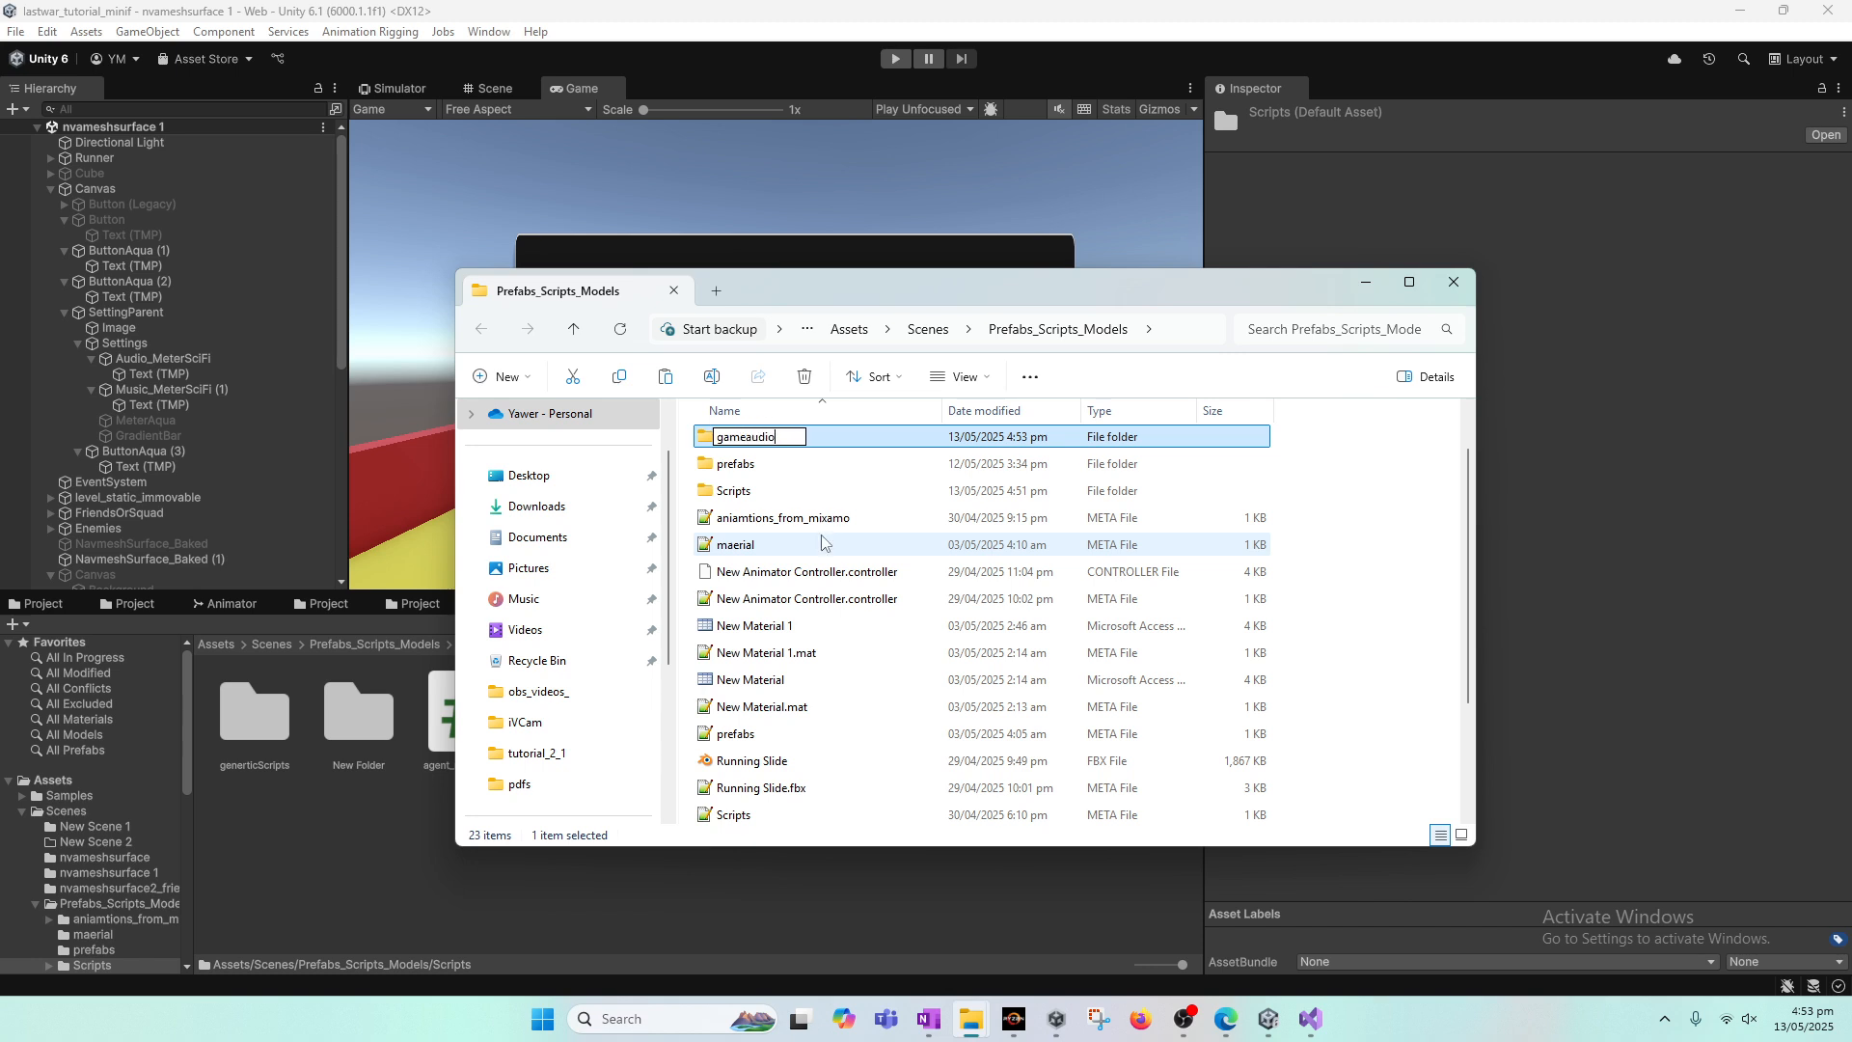
{"action": "key", "text": "Return"}
Step: Paste the downloaded MP3 into the gameaudio folder and rename the file bgMusic
{"action": "double_click", "coordinate": [786, 445]}
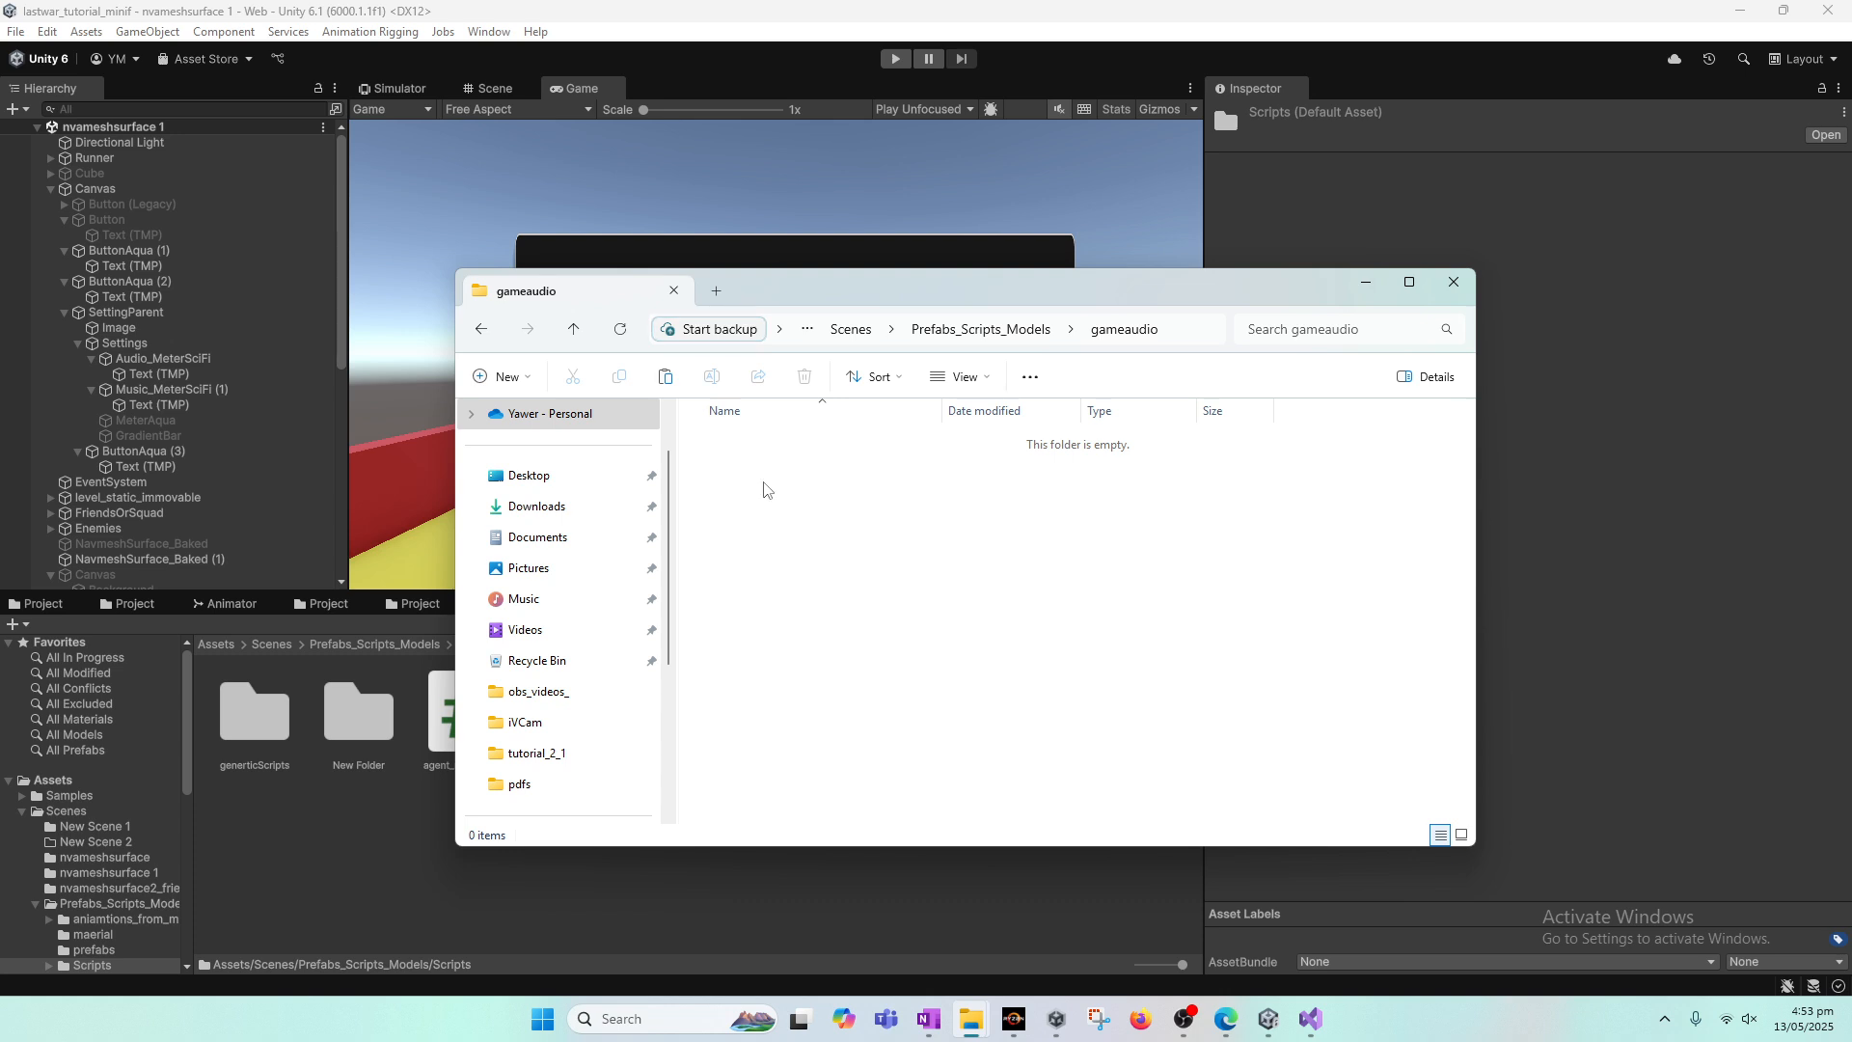
{"action": "key", "text": "ctrl+v"}
{"action": "right_click", "coordinate": [785, 441]}
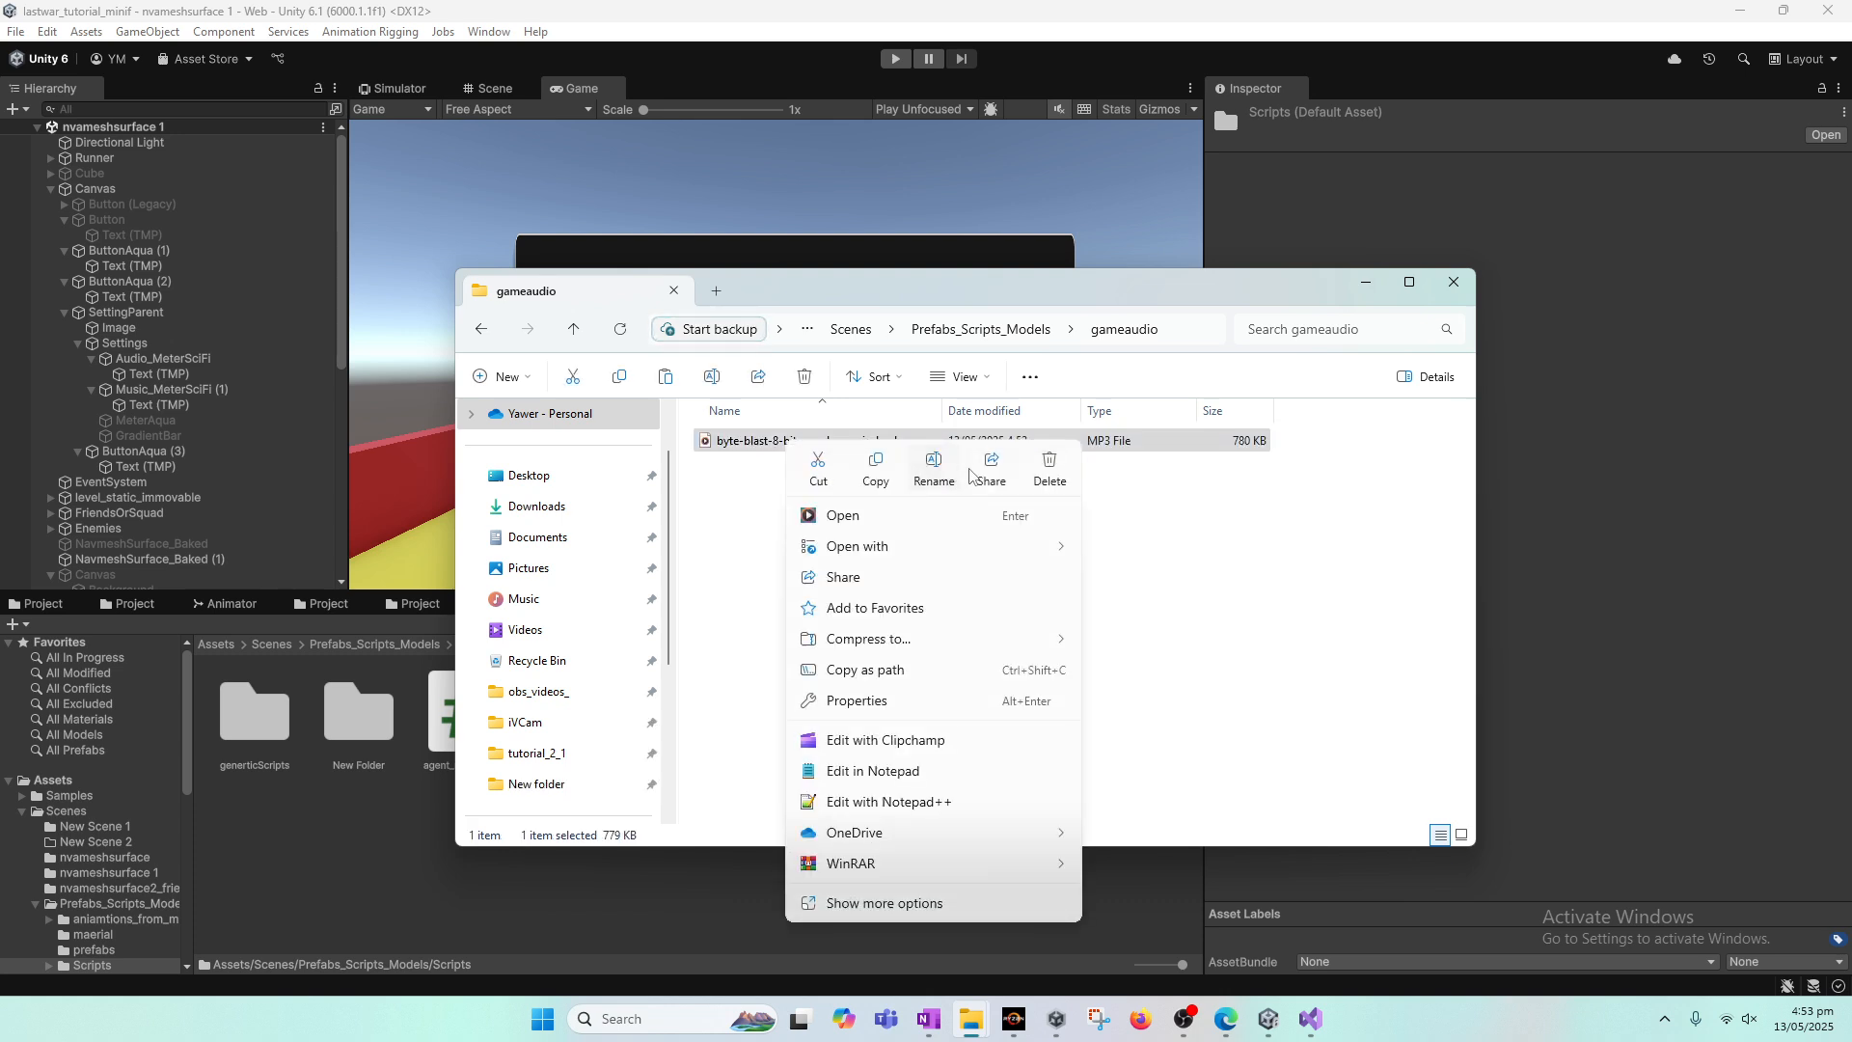
{"action": "left_click", "coordinate": [932, 479]}
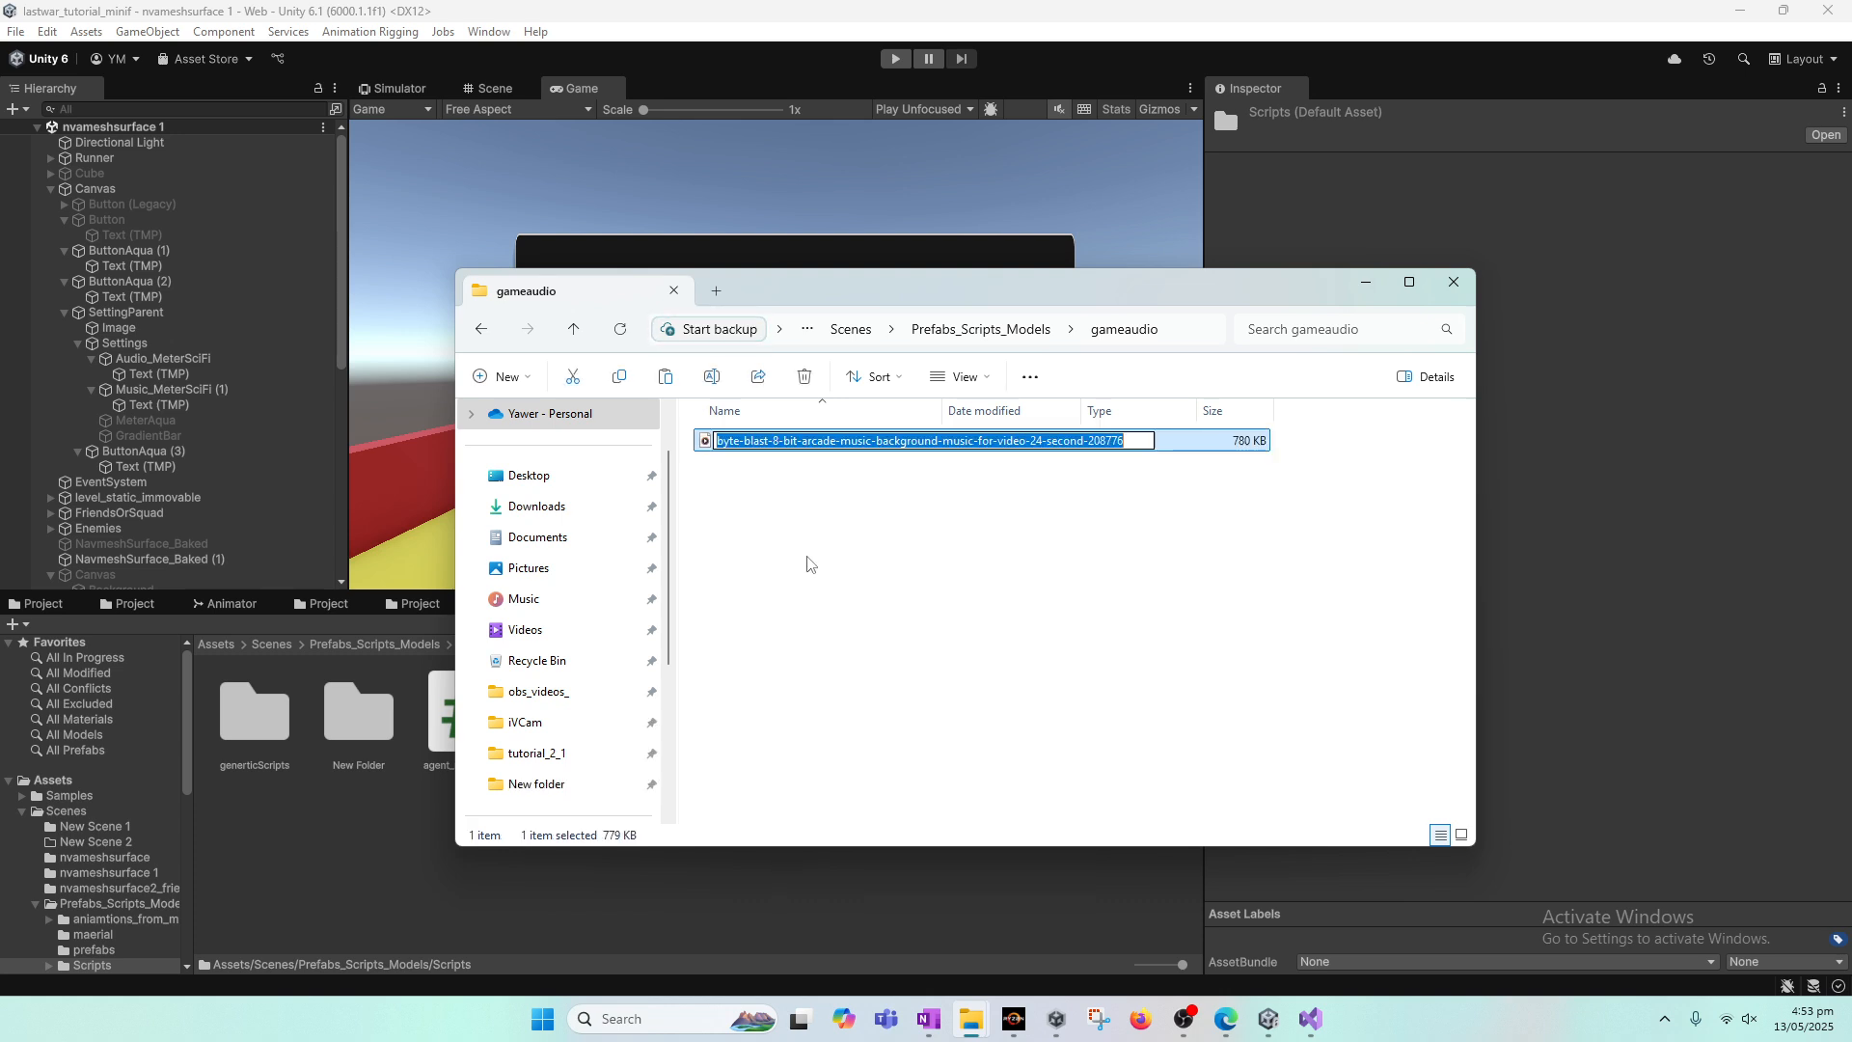
{"action": "type", "text": "bgMusic"}
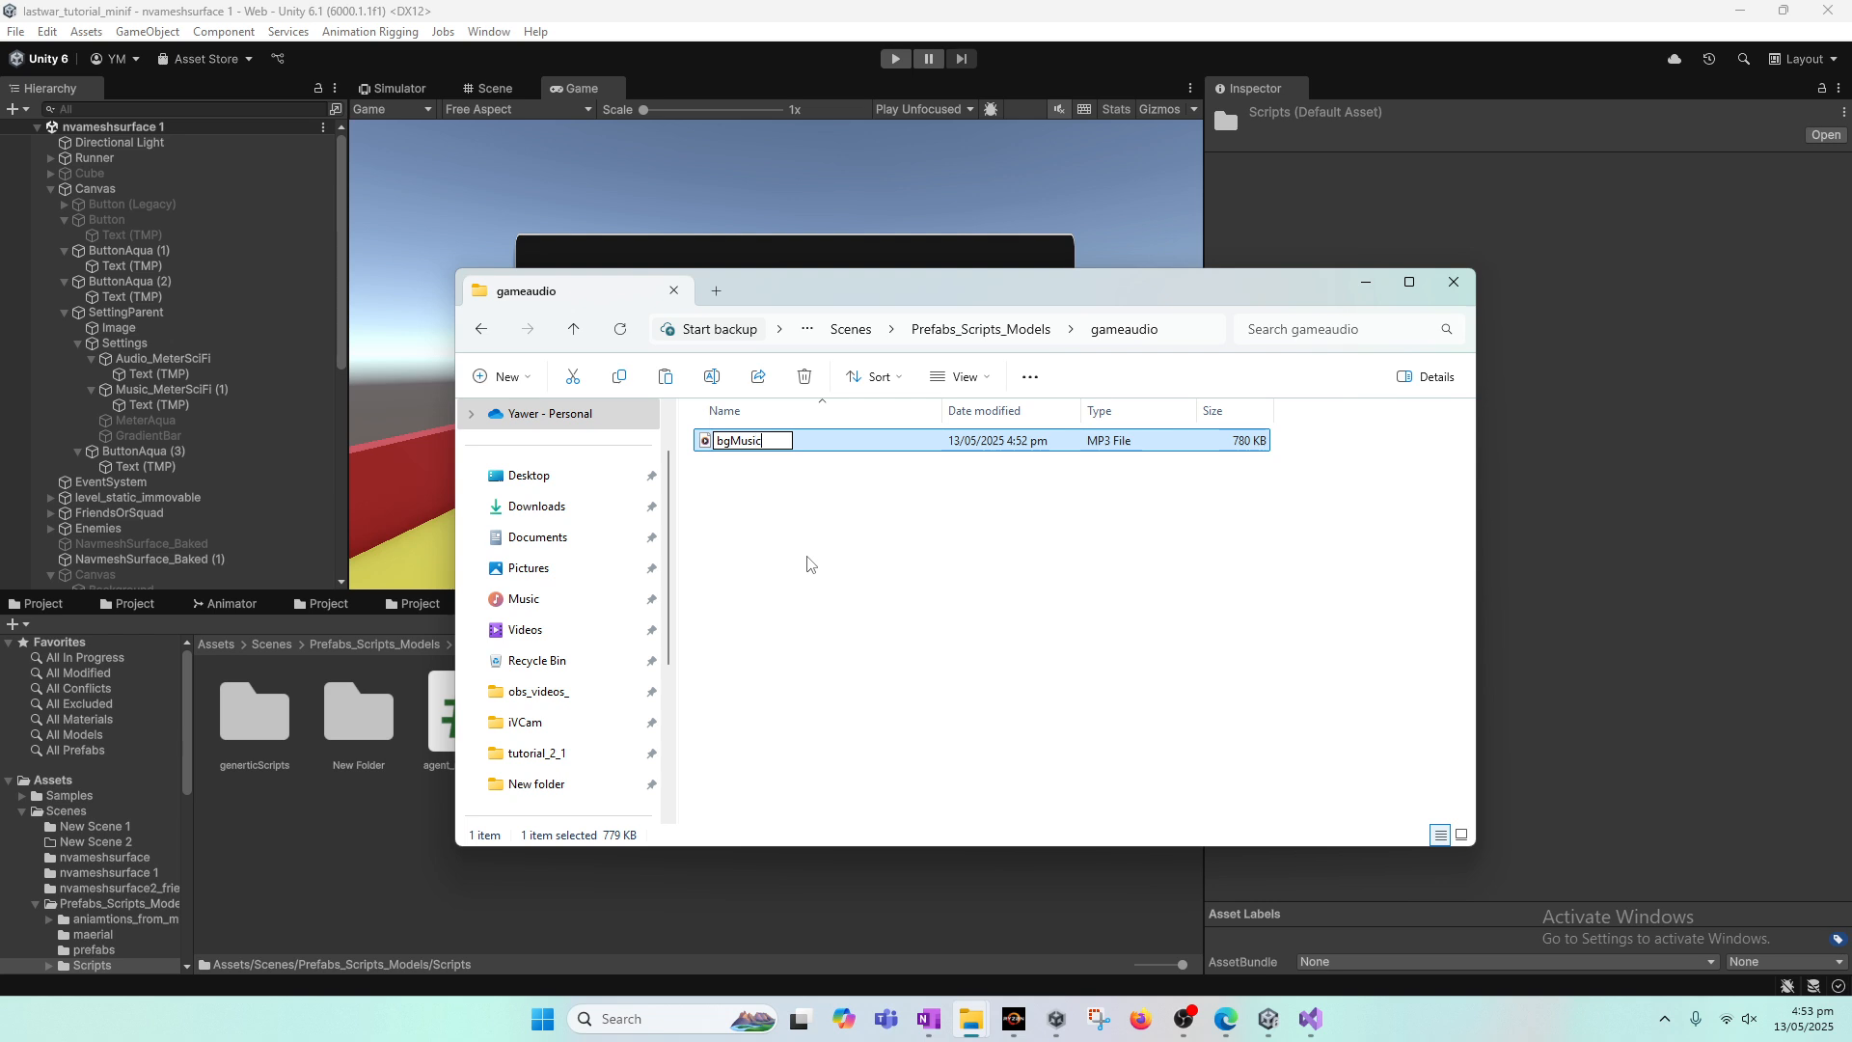
{"action": "key", "text": "Return"}
{"action": "left_click", "coordinate": [931, 516]}
{"action": "left_click", "coordinate": [1365, 282]}
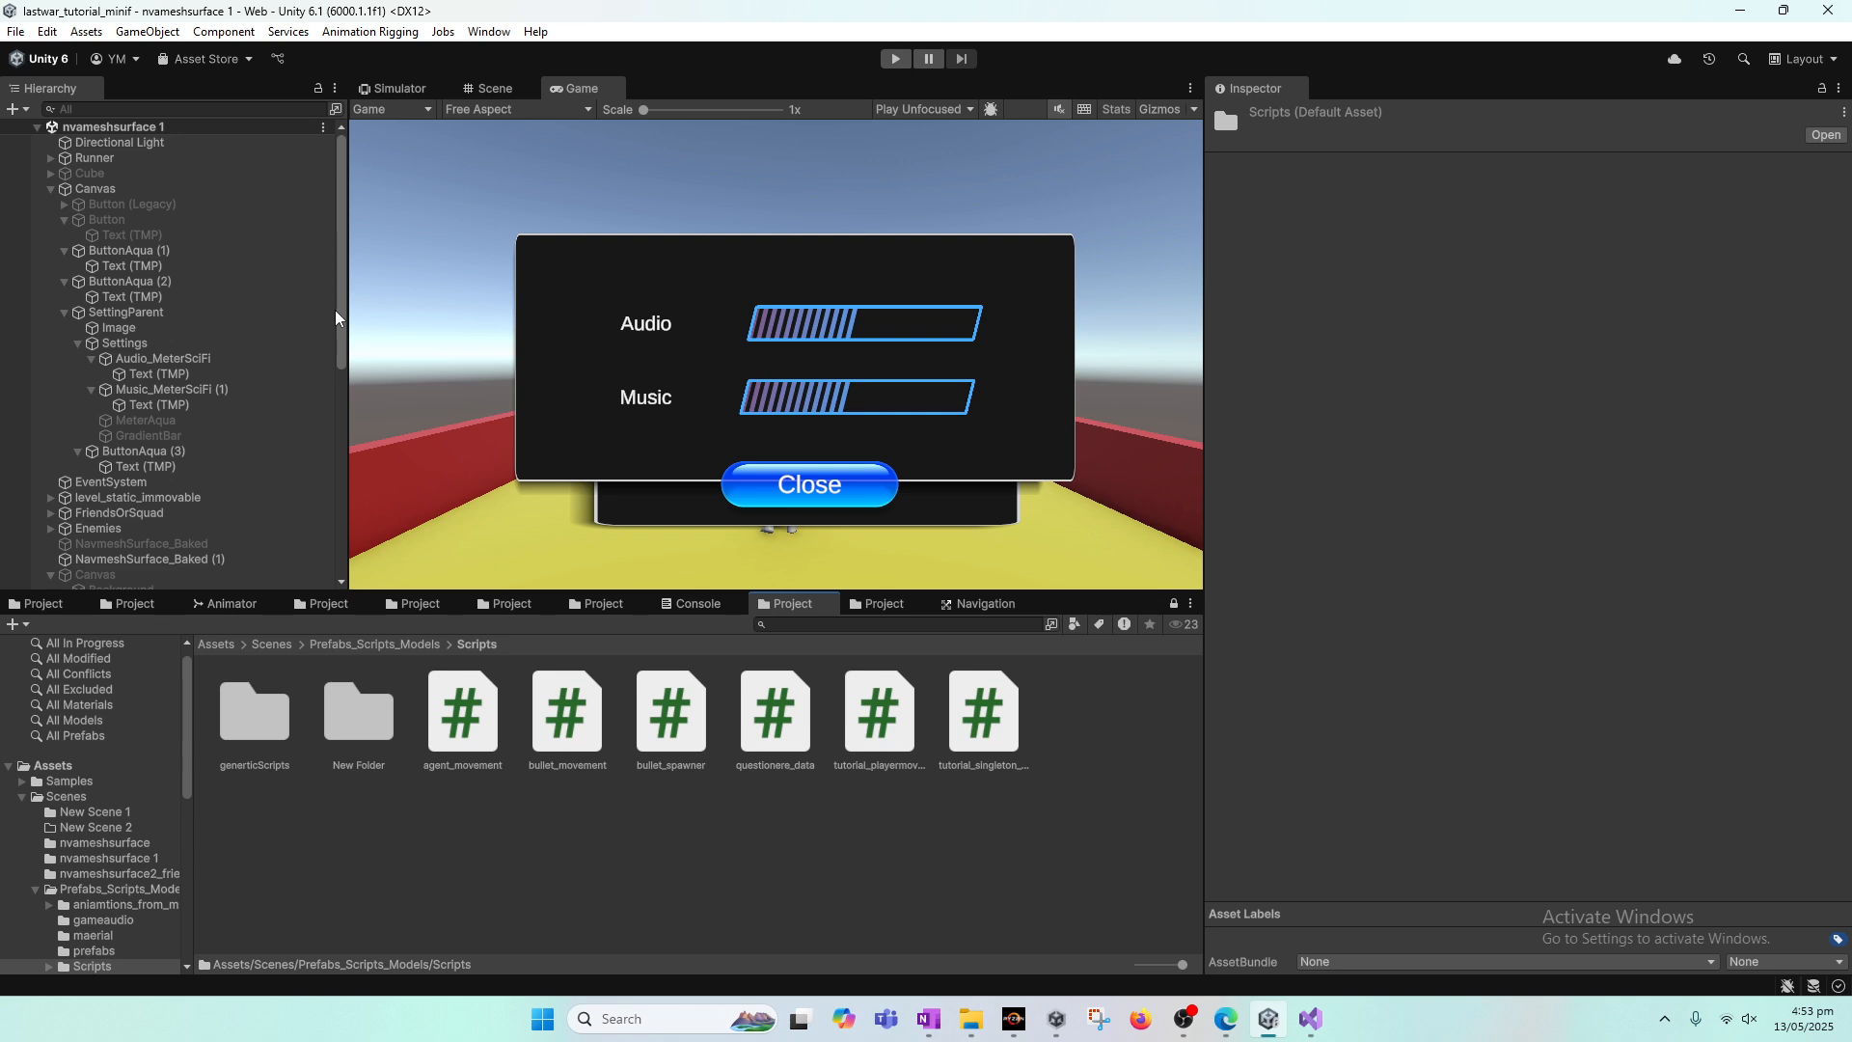
Step: Deactivate the SettingParent object in the scene and save the scene
{"action": "left_click", "coordinate": [146, 310]}
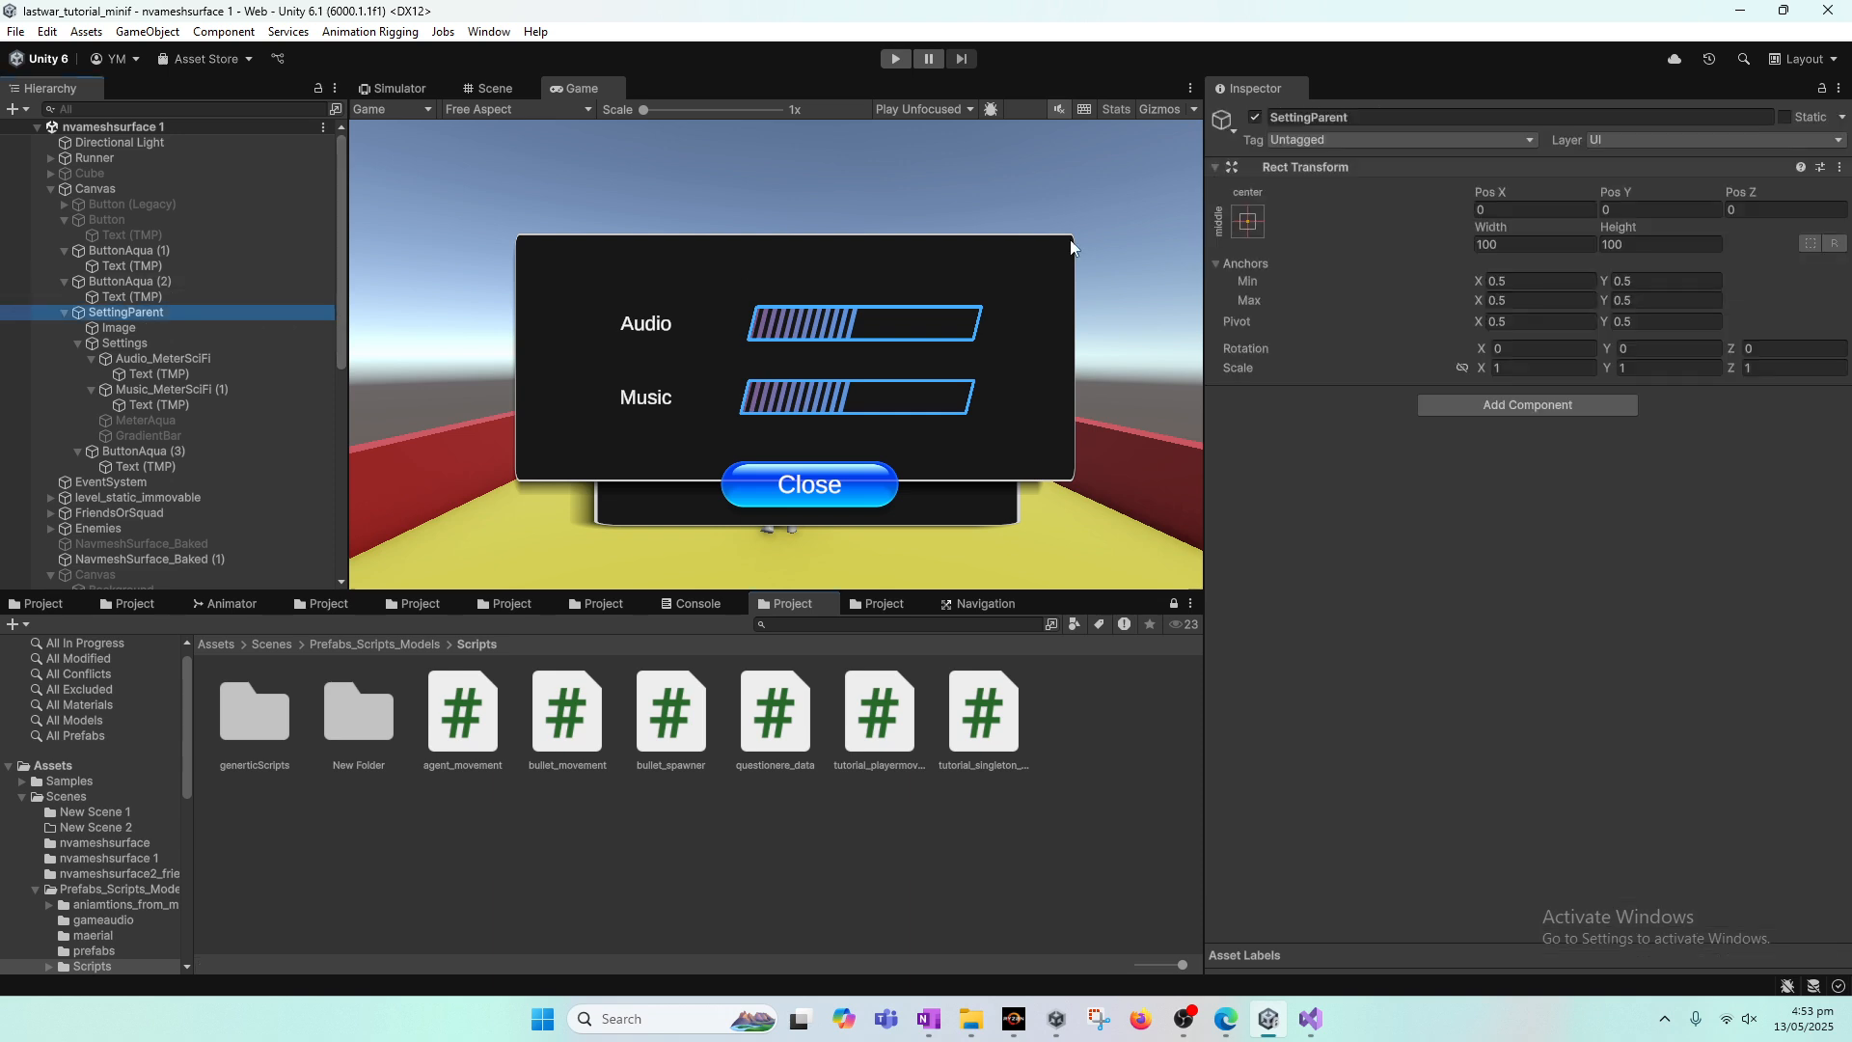
{"action": "left_click", "coordinate": [1254, 116]}
{"action": "left_click", "coordinate": [15, 31]}
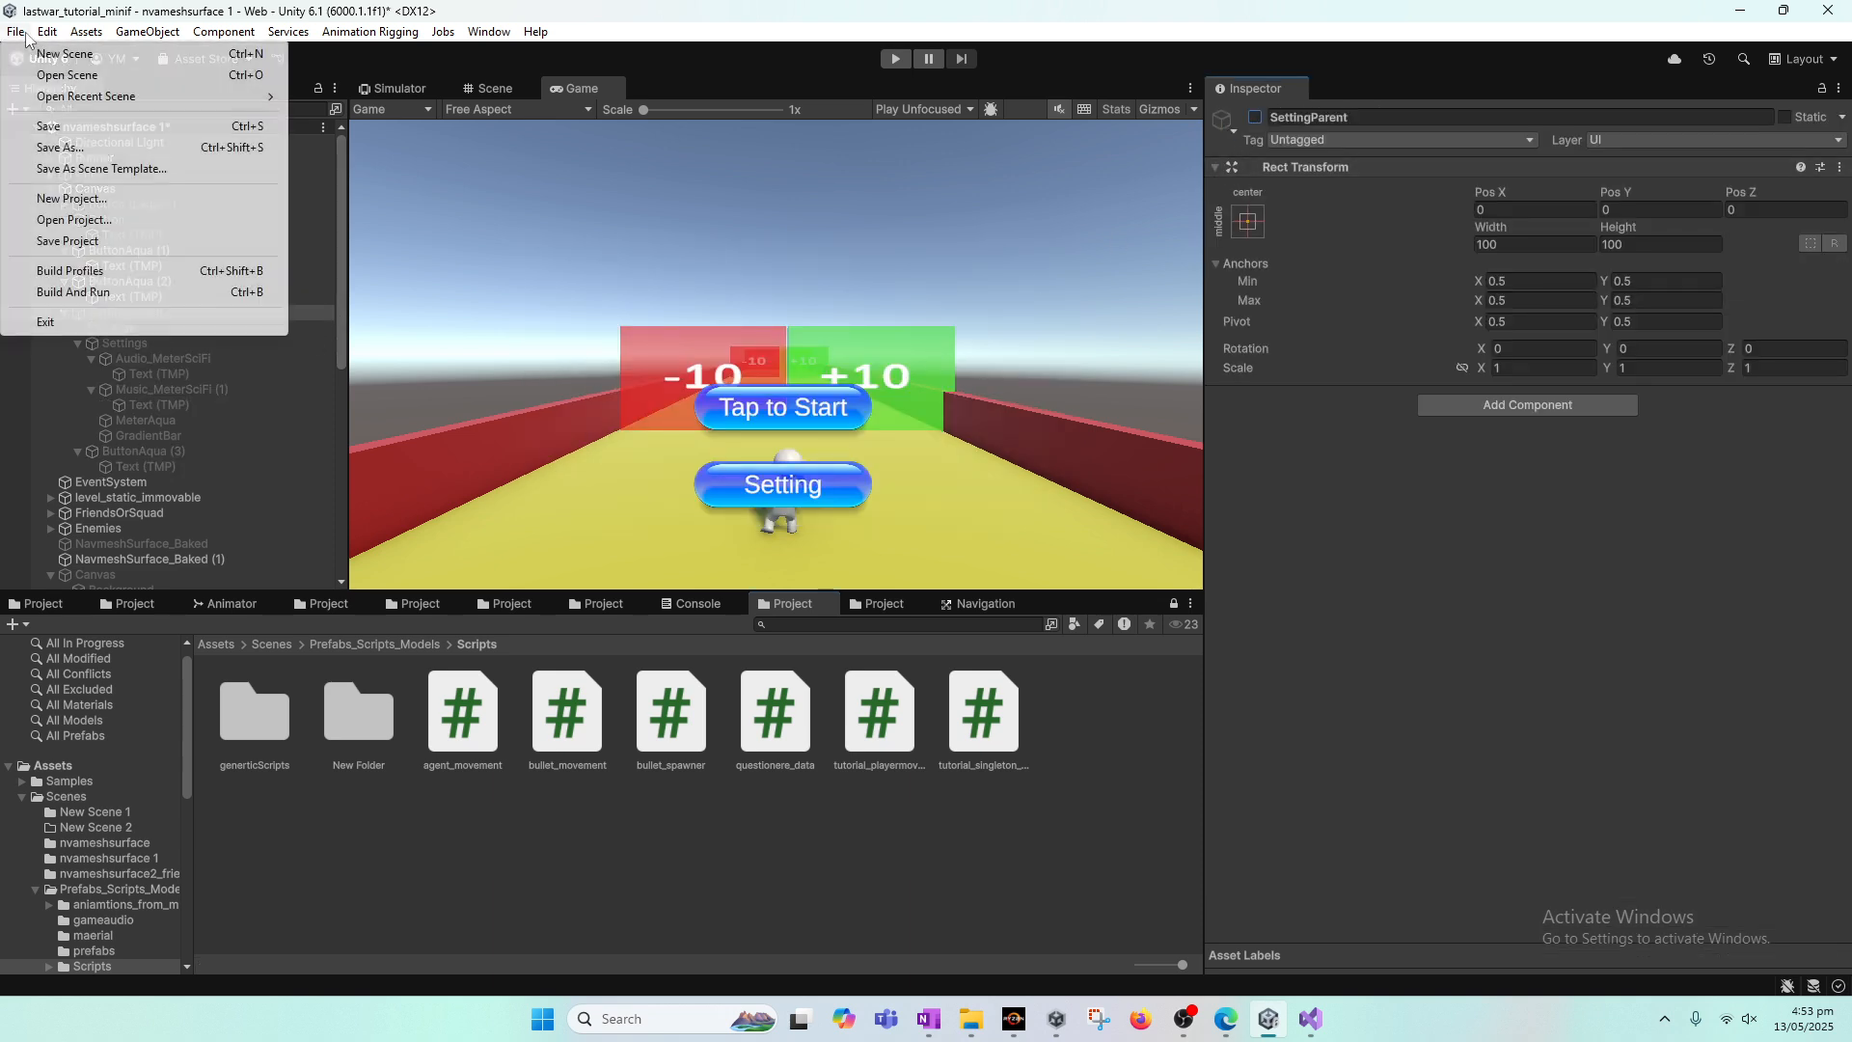
{"action": "left_click", "coordinate": [39, 123]}
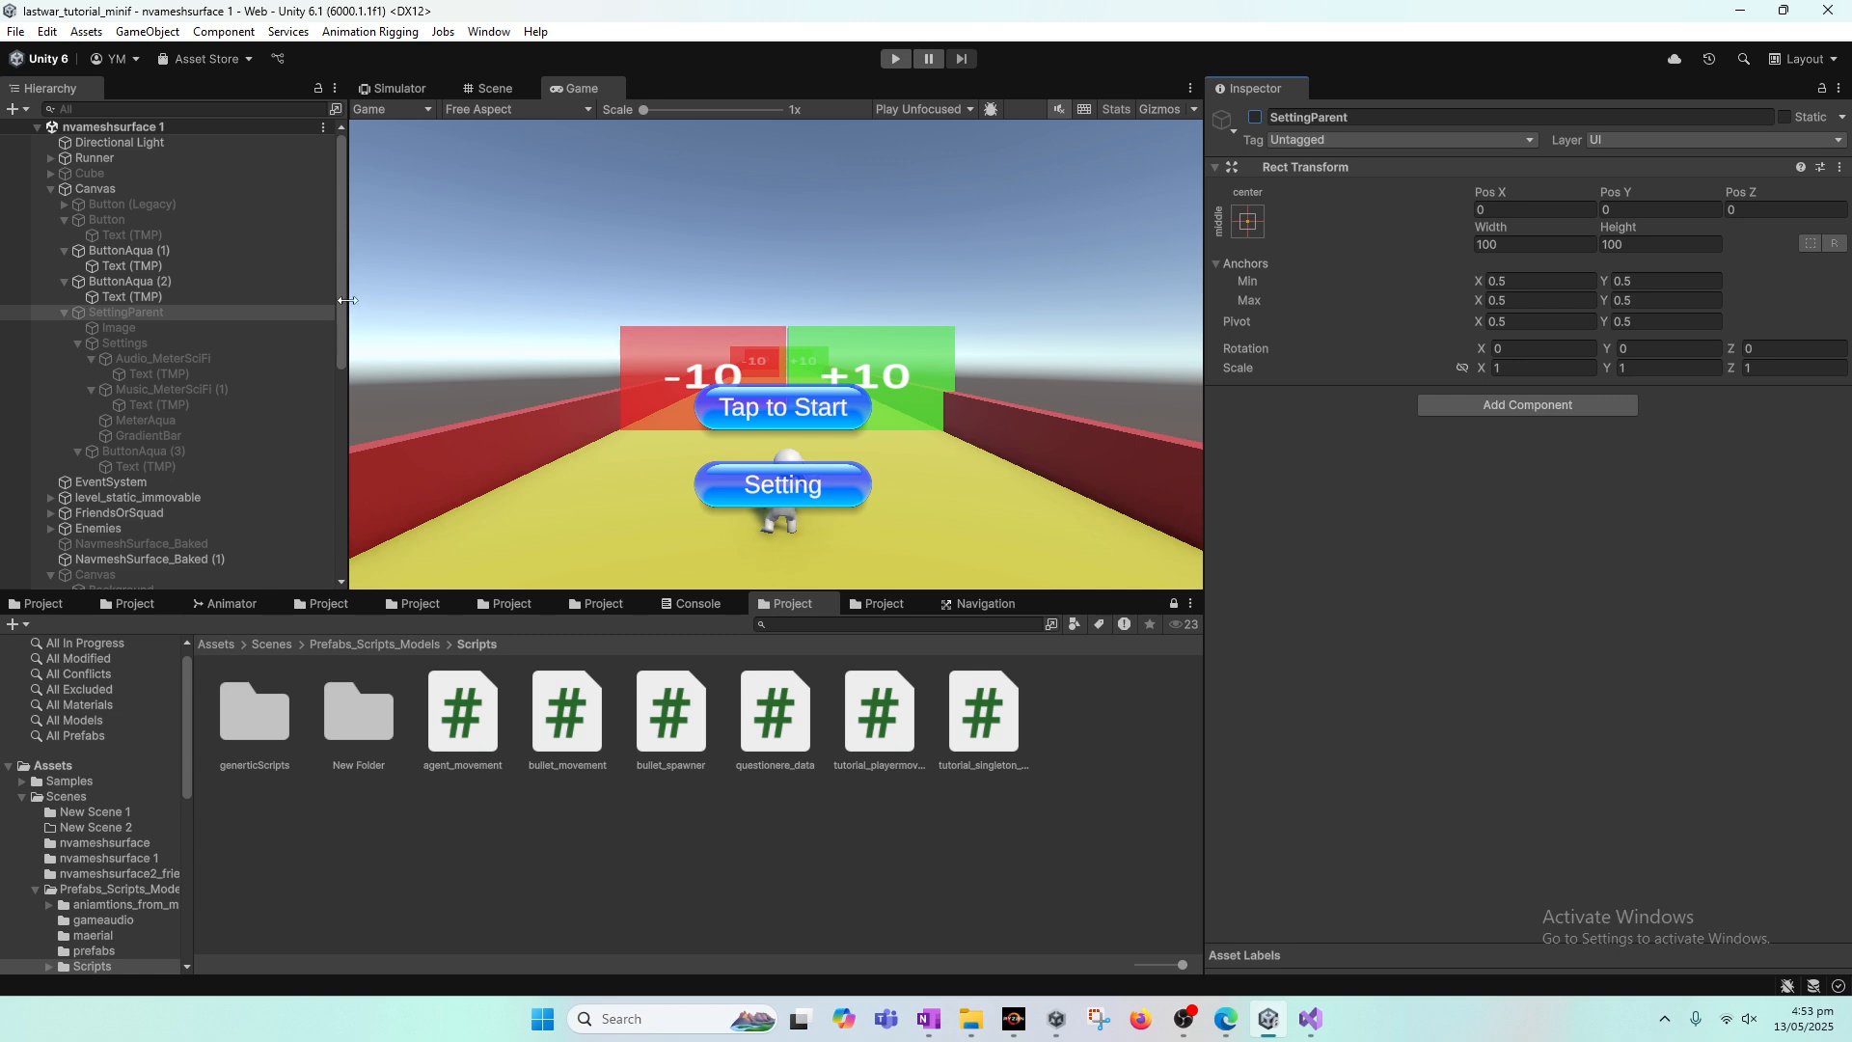
{"action": "left_click", "coordinate": [345, 299]}
{"action": "left_click_drag", "start_coordinate": [339, 298], "coordinate": [336, 166]}
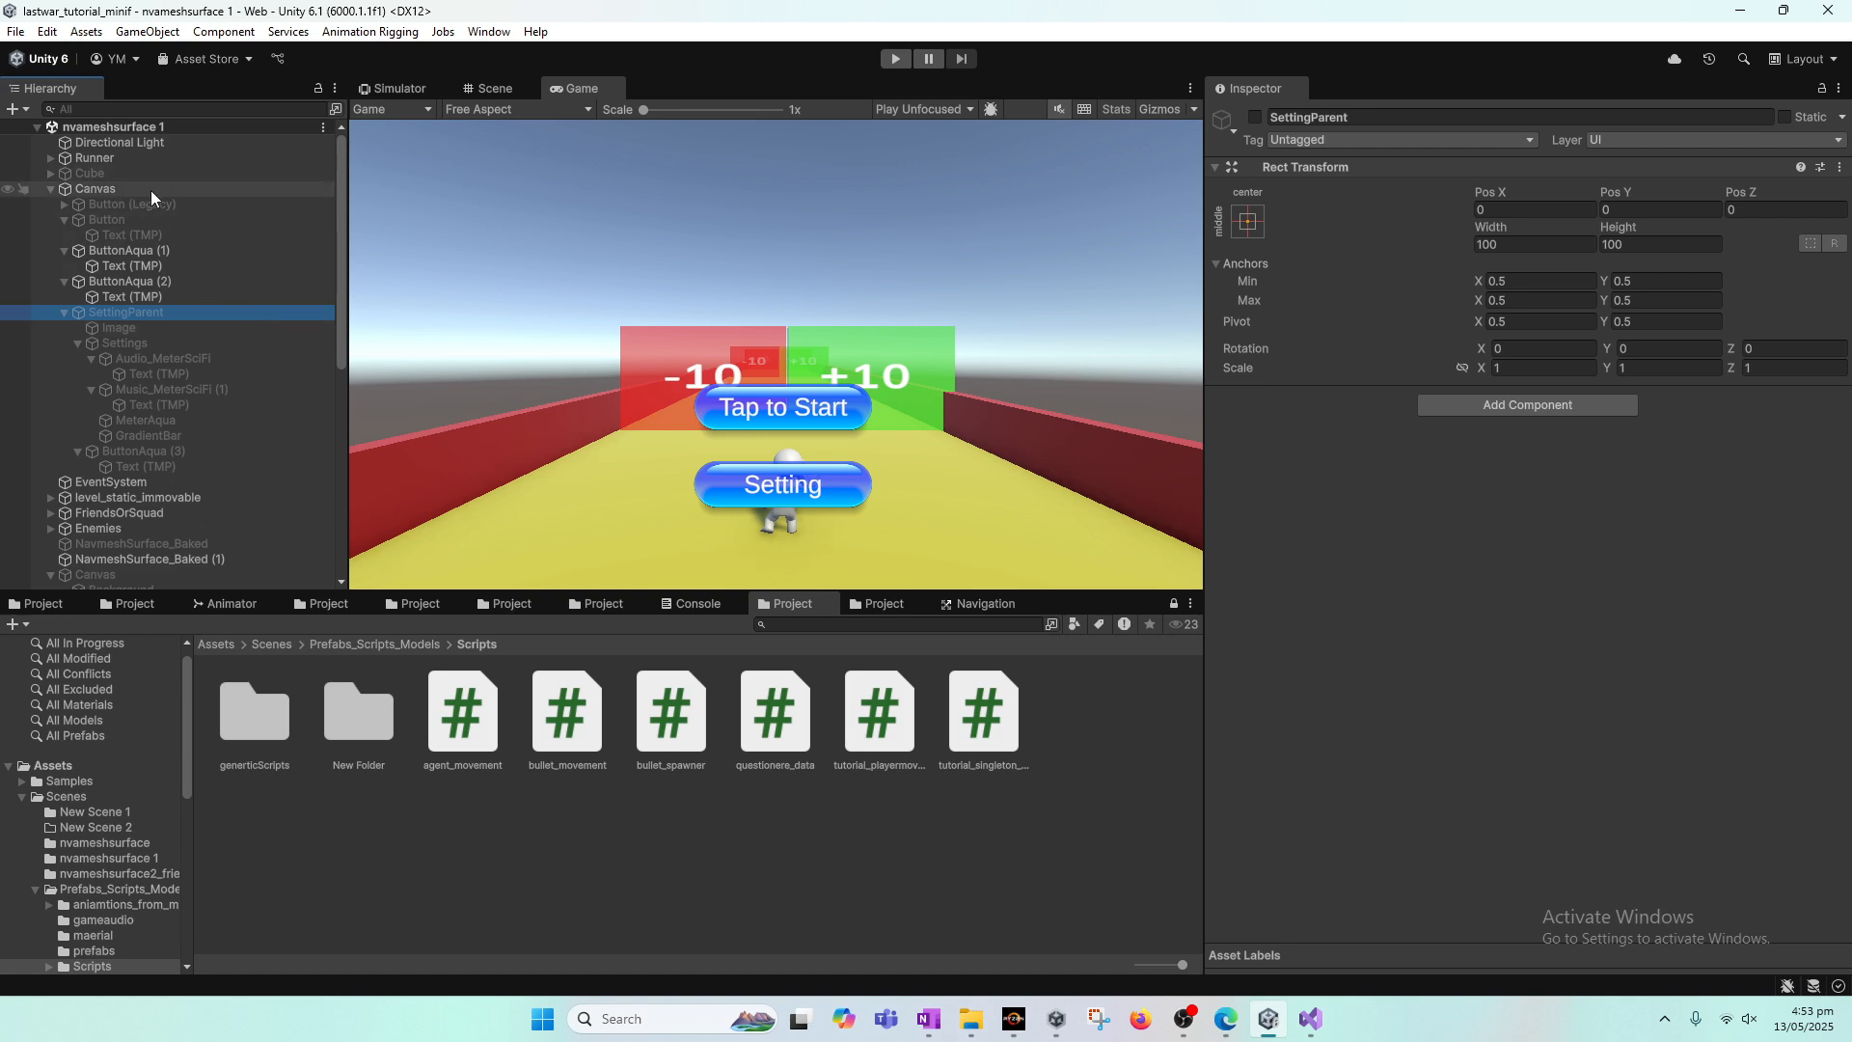
{"action": "left_click", "coordinate": [107, 159]}
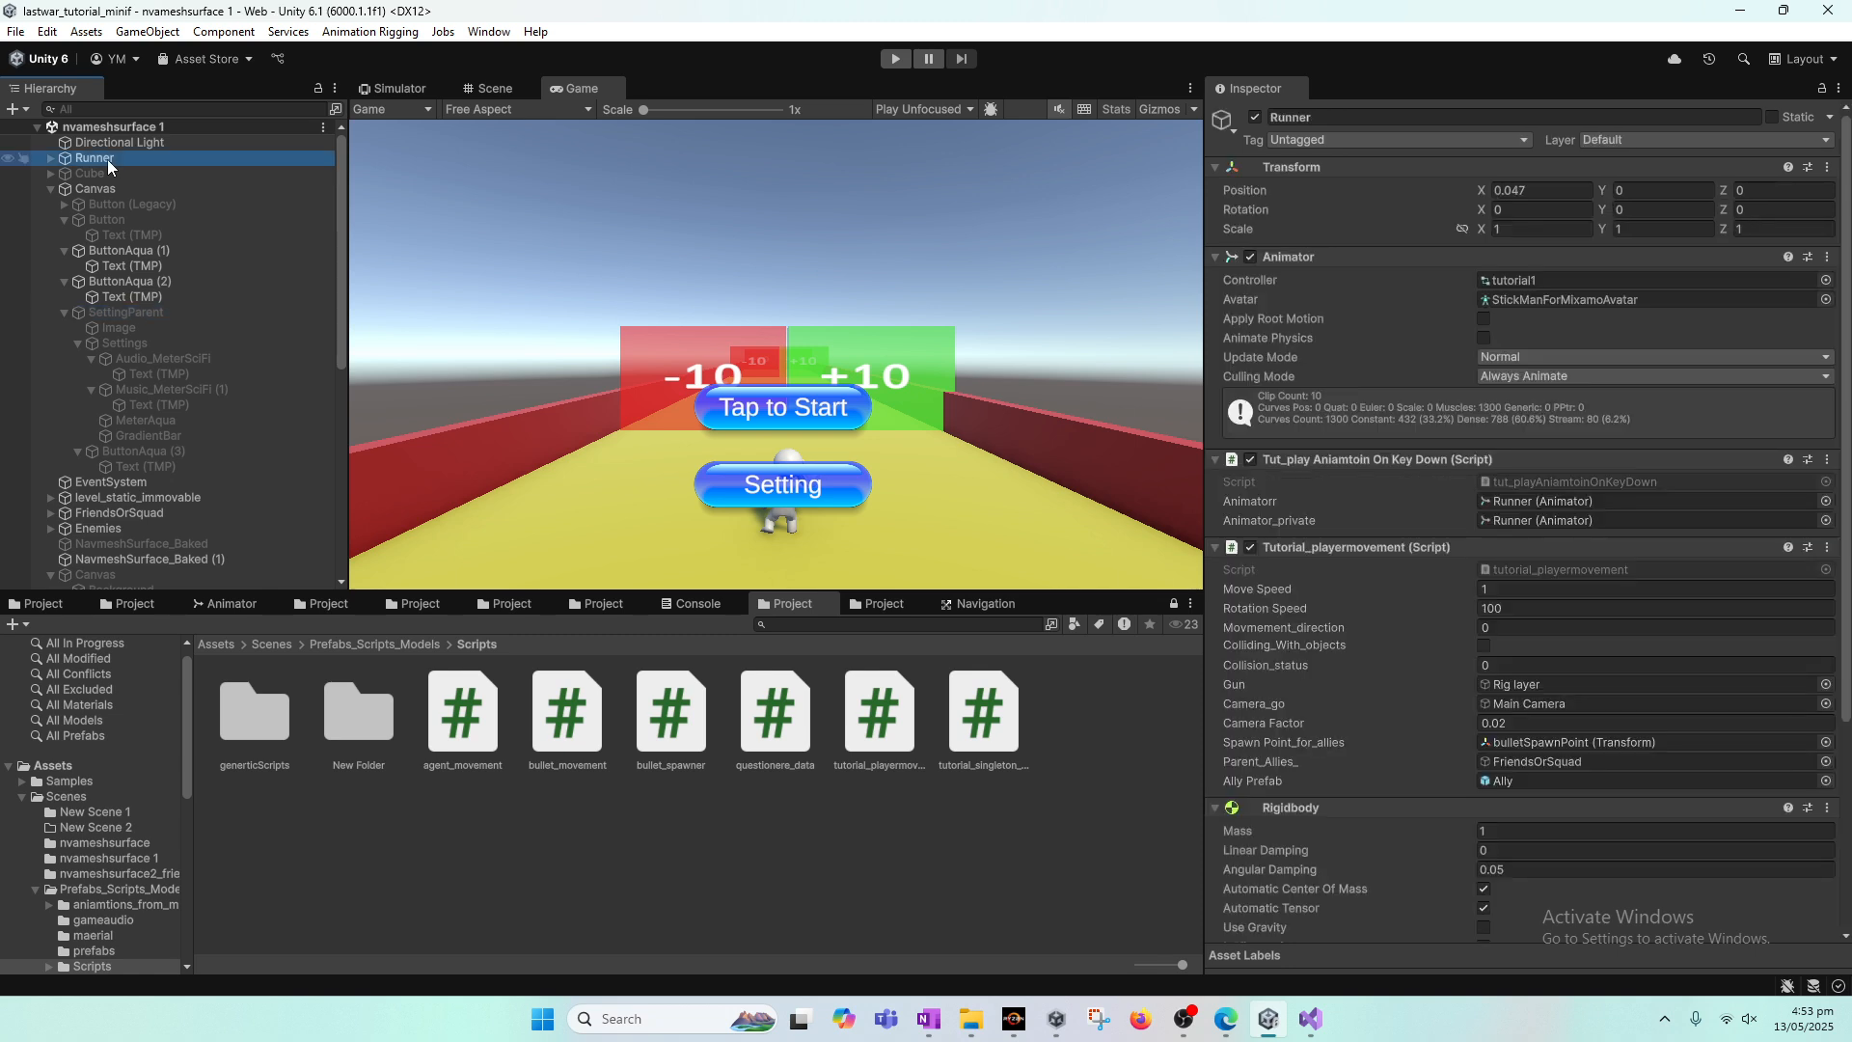
Step: Create an empty GameObject at the root of the nvameshsurface 1 scene and name it BgMusic
{"action": "right_click", "coordinate": [106, 127]}
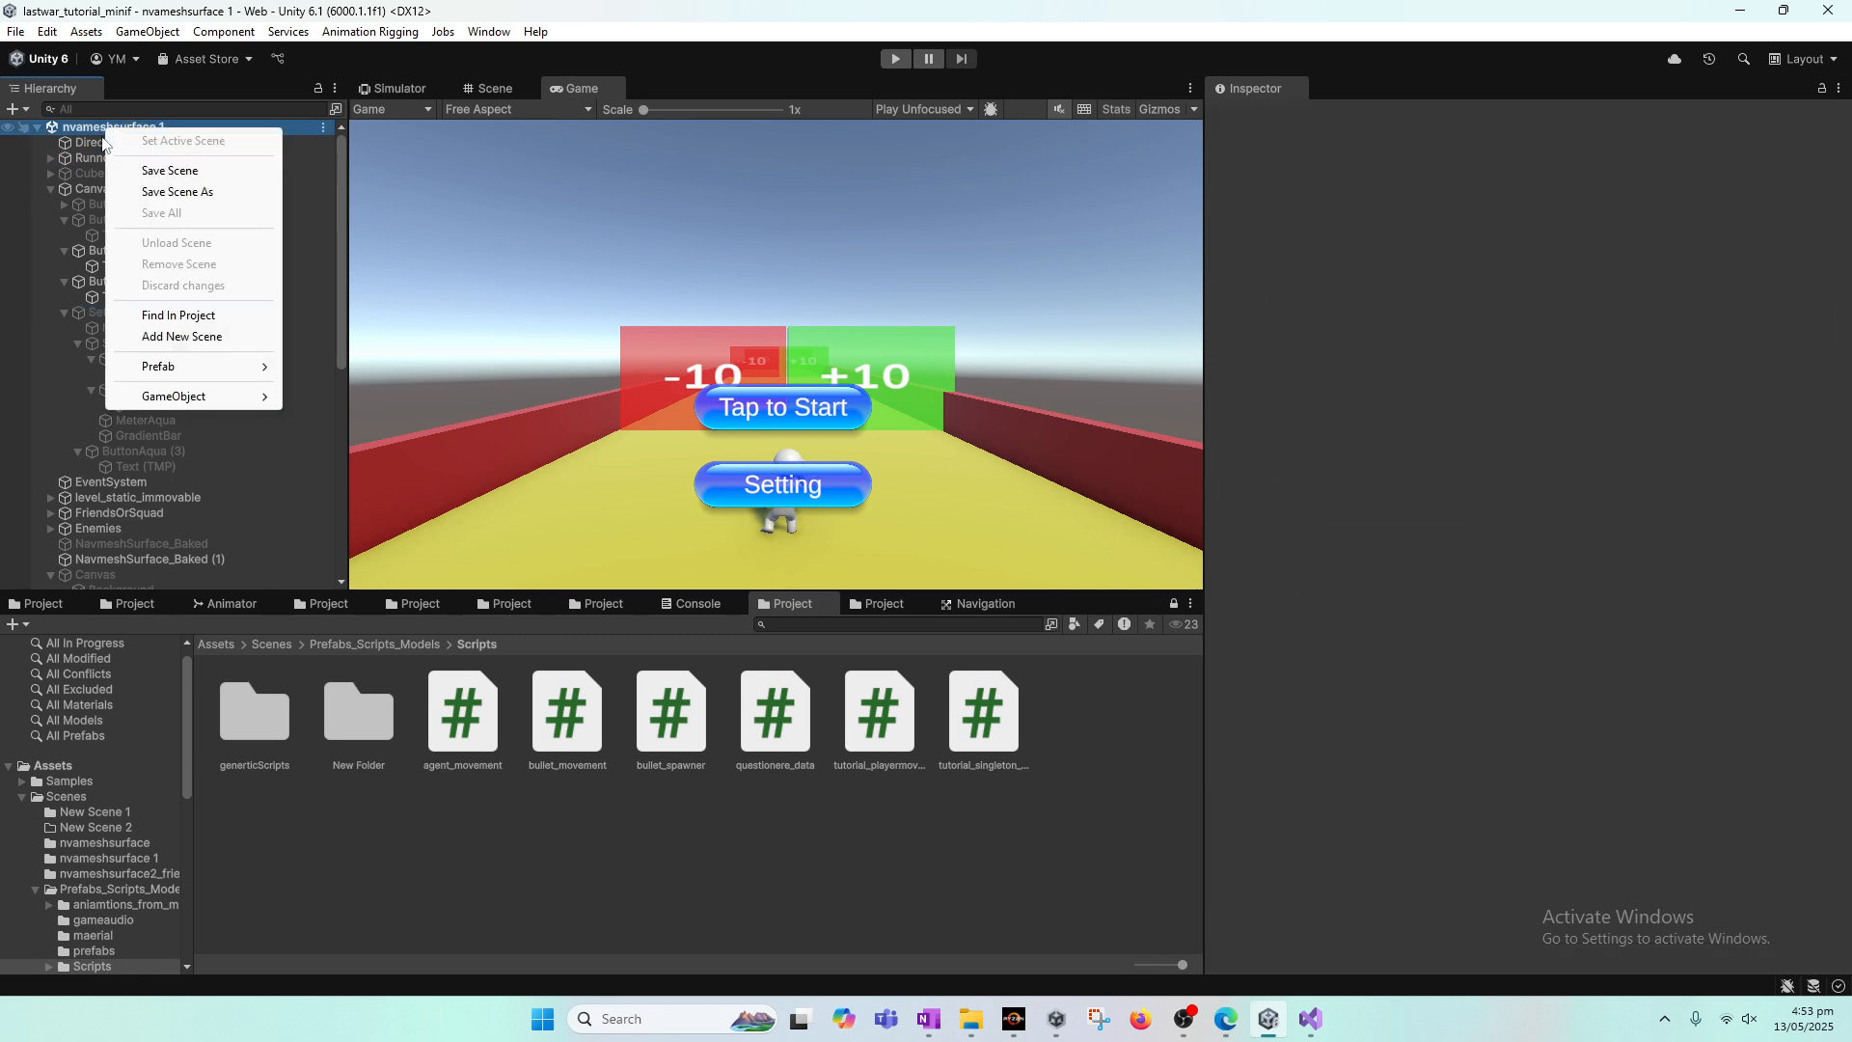
{"action": "mouse_move", "coordinate": [199, 403]}
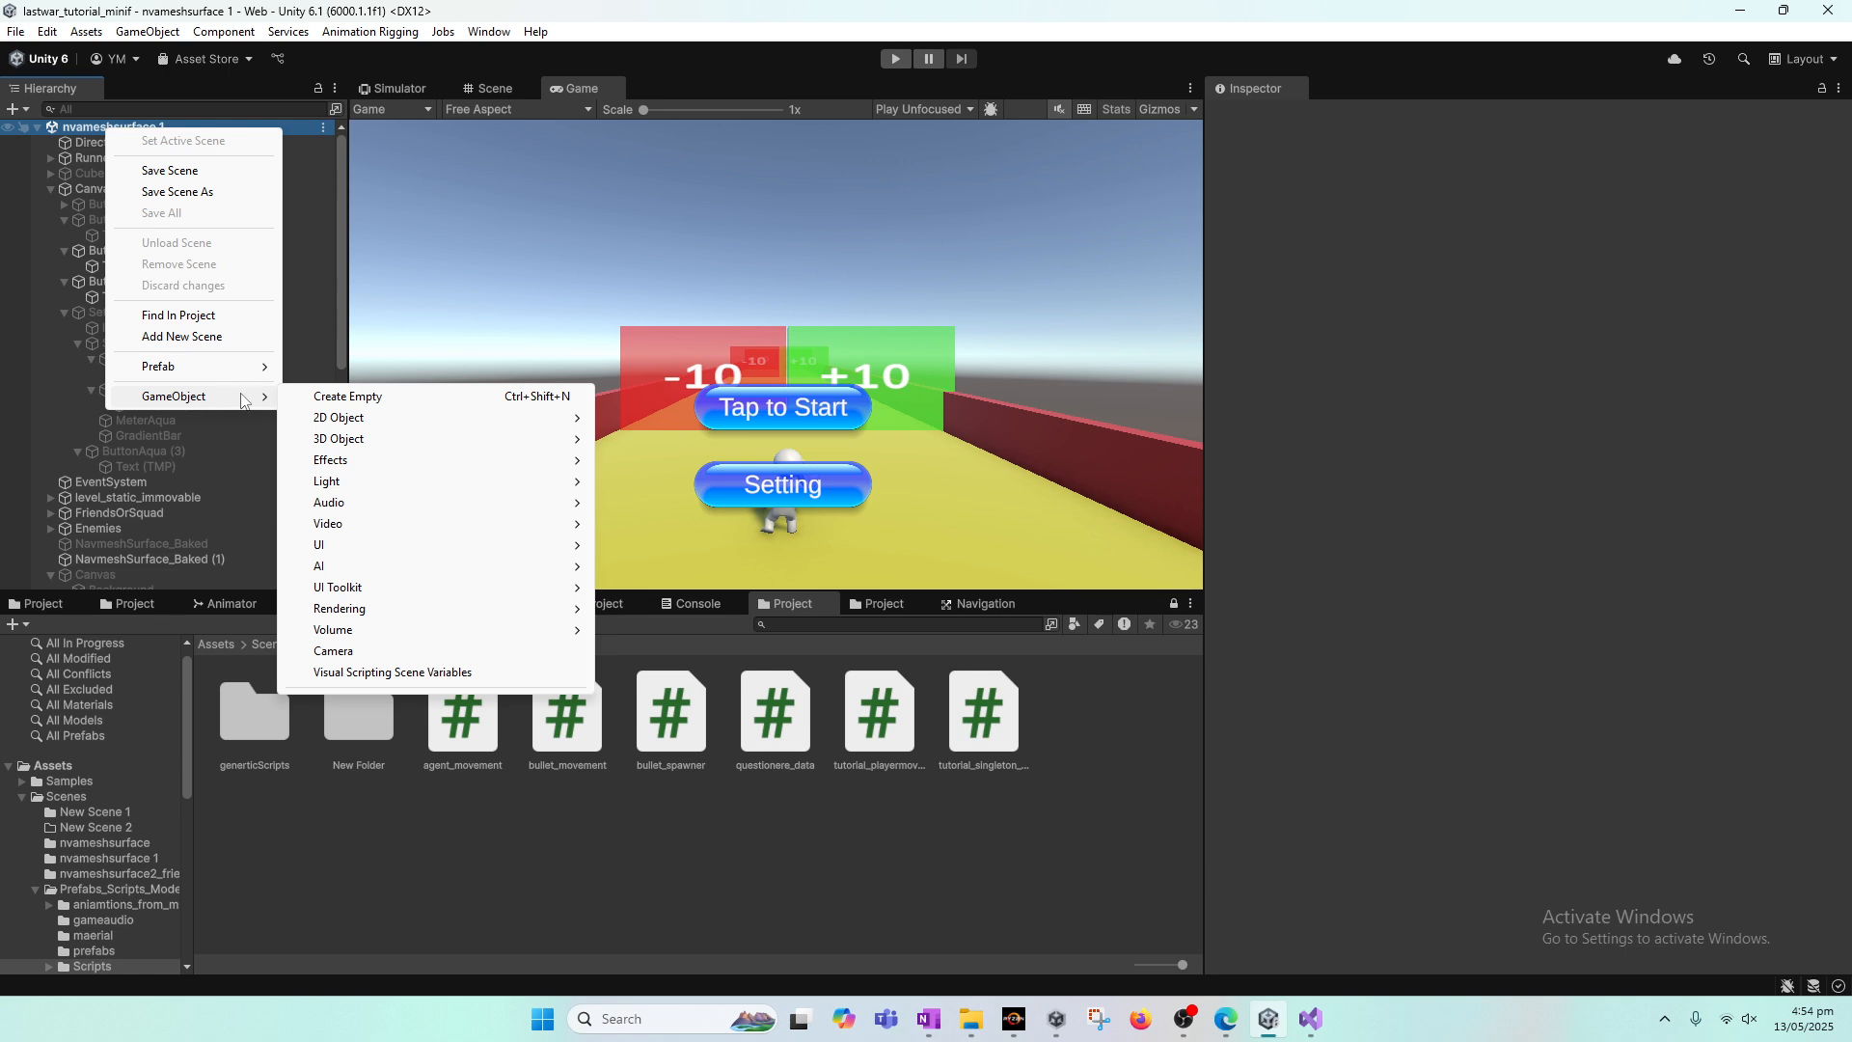
{"action": "left_click", "coordinate": [348, 396]}
{"action": "type", "text": "Music"}
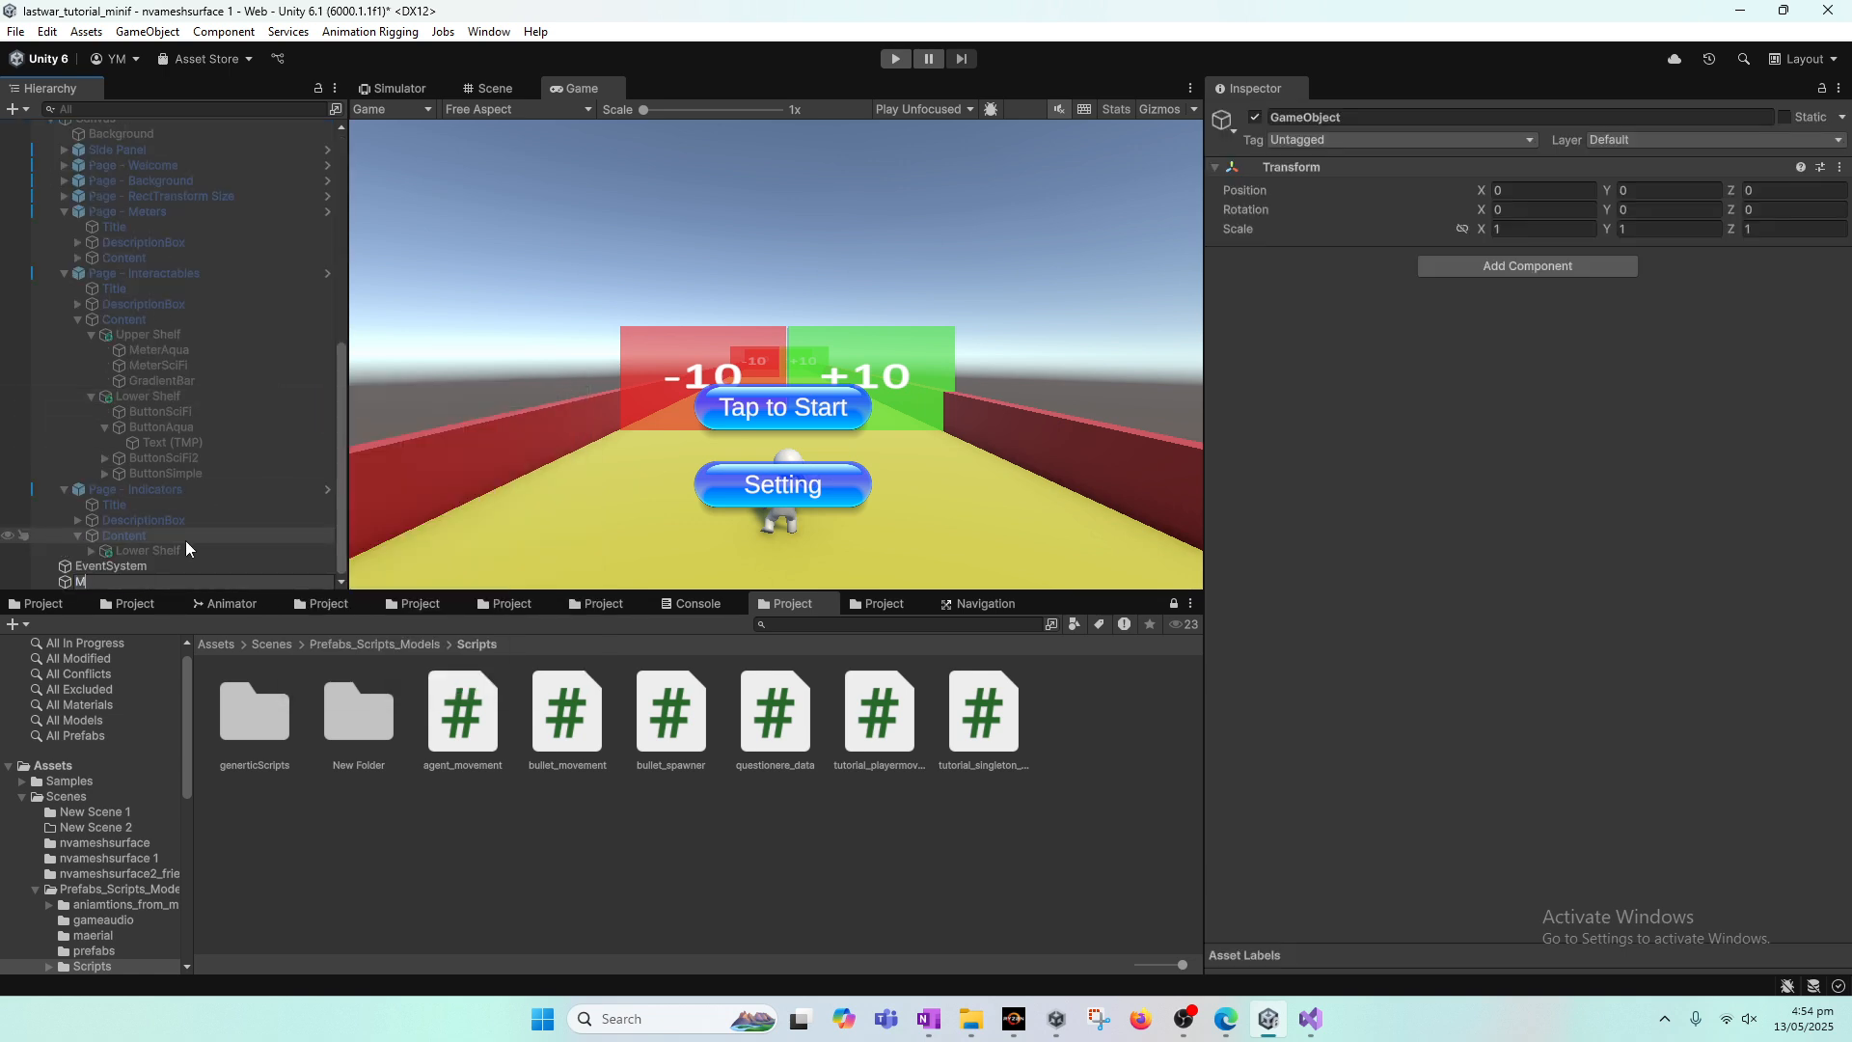
{"action": "key", "text": "BackSpace"}
{"action": "key", "text": "BackSpace"}
{"action": "key", "text": "BackSpace"}
{"action": "key", "text": "BackSpace"}
{"action": "key", "text": "BackSpace"}
{"action": "type", "text": "N"}
{"action": "key", "text": "BackSpace"}
{"action": "type", "text": "BgMusic"}
{"action": "key", "text": "Return"}
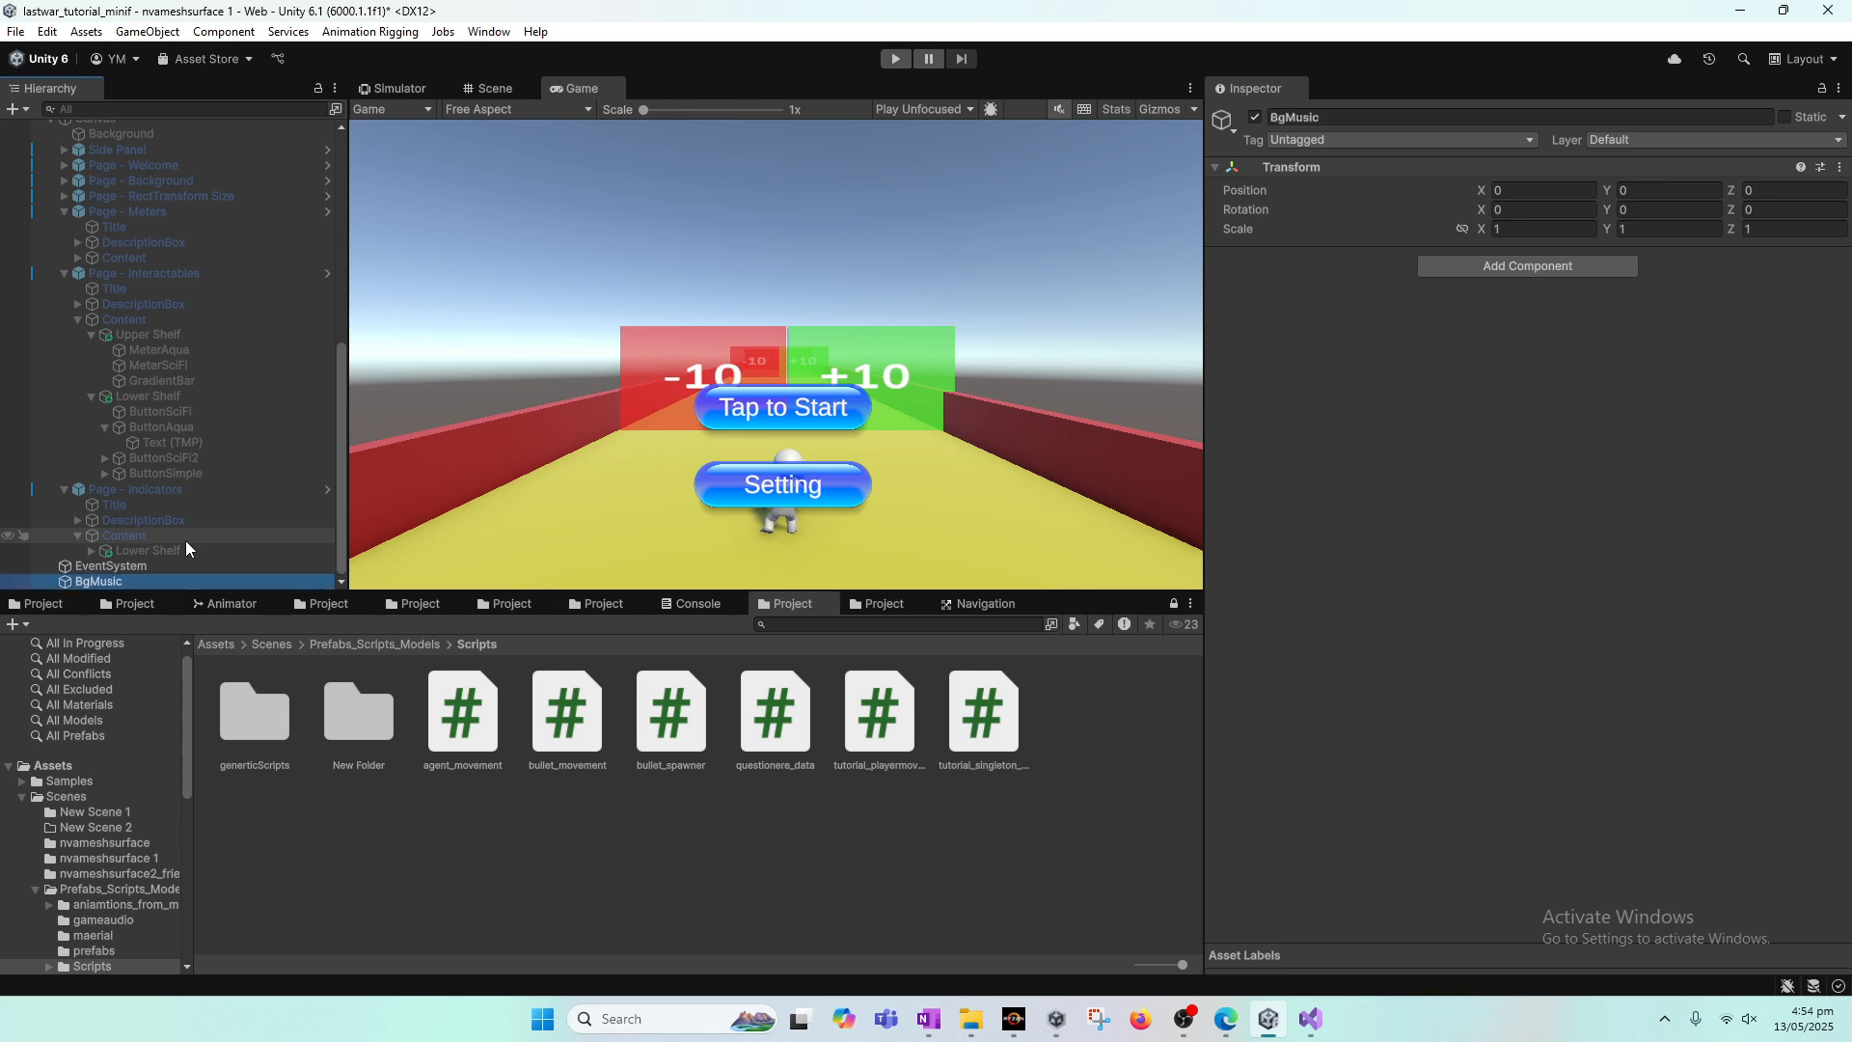
{"action": "left_click", "coordinate": [868, 605]}
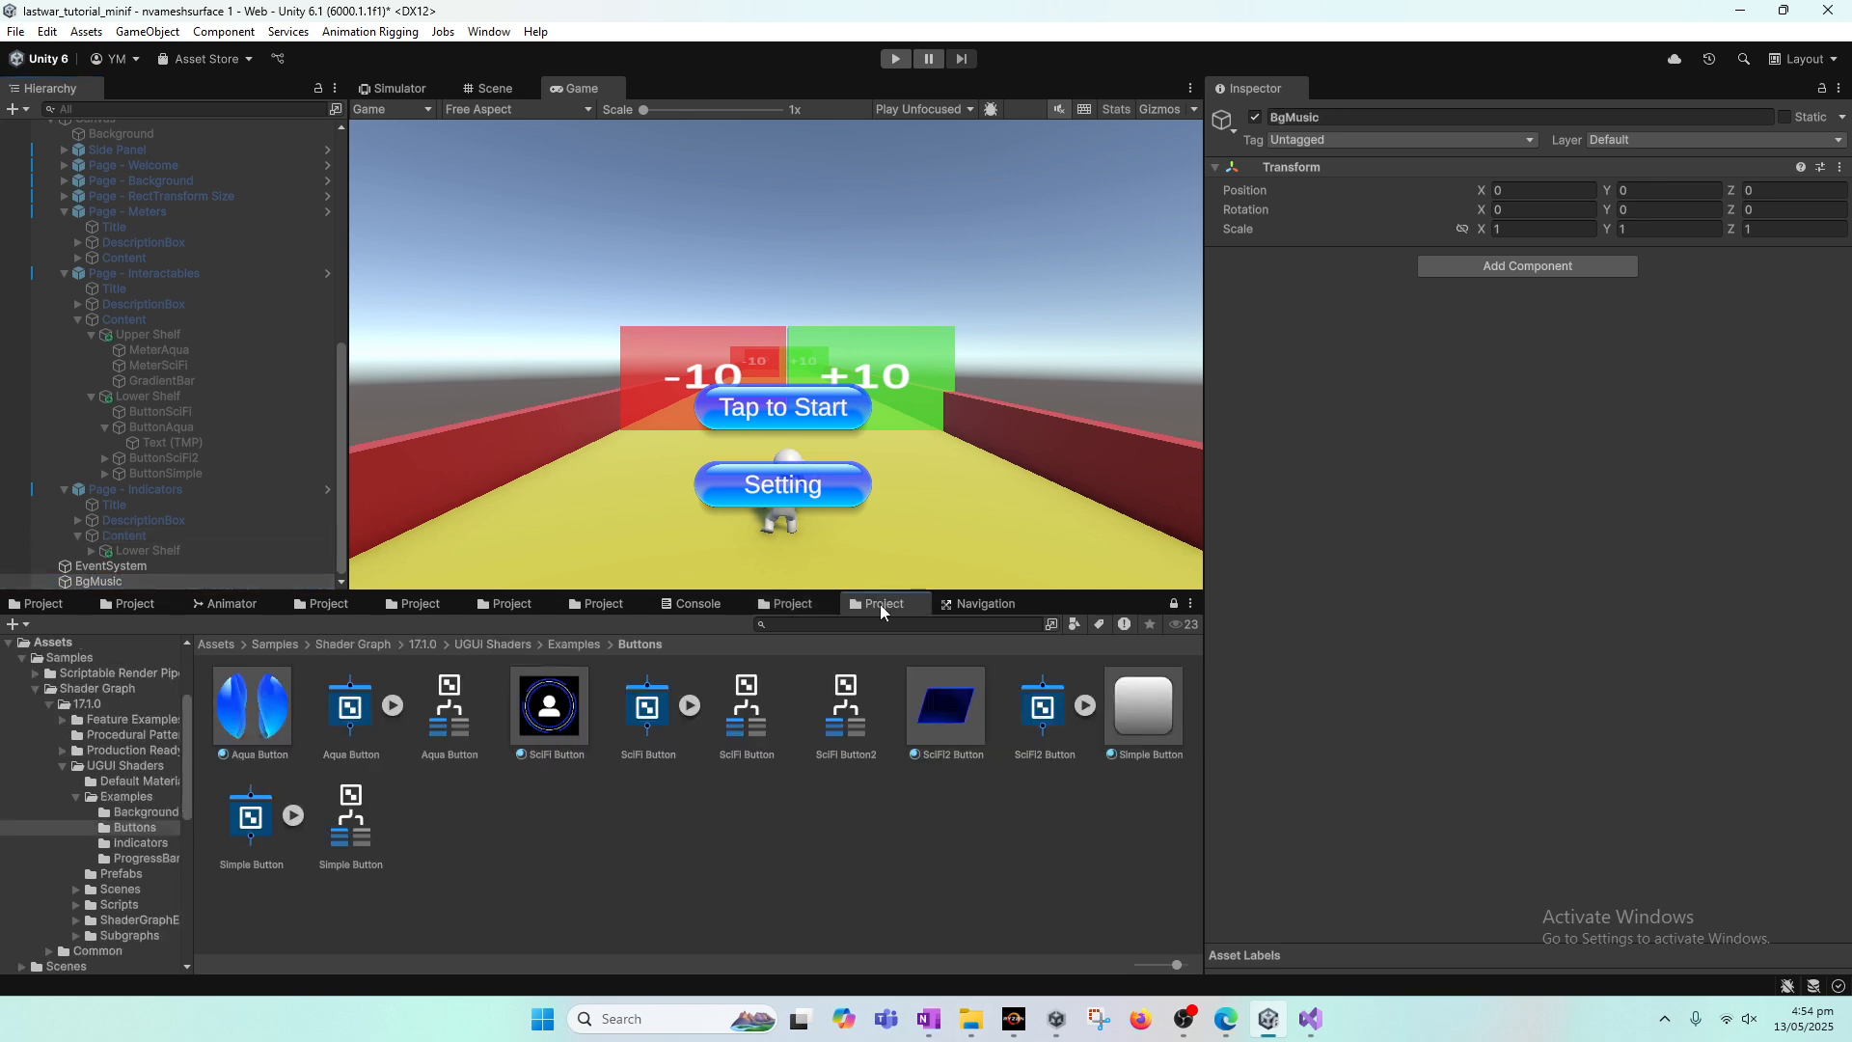
{"action": "left_click", "coordinate": [793, 605]}
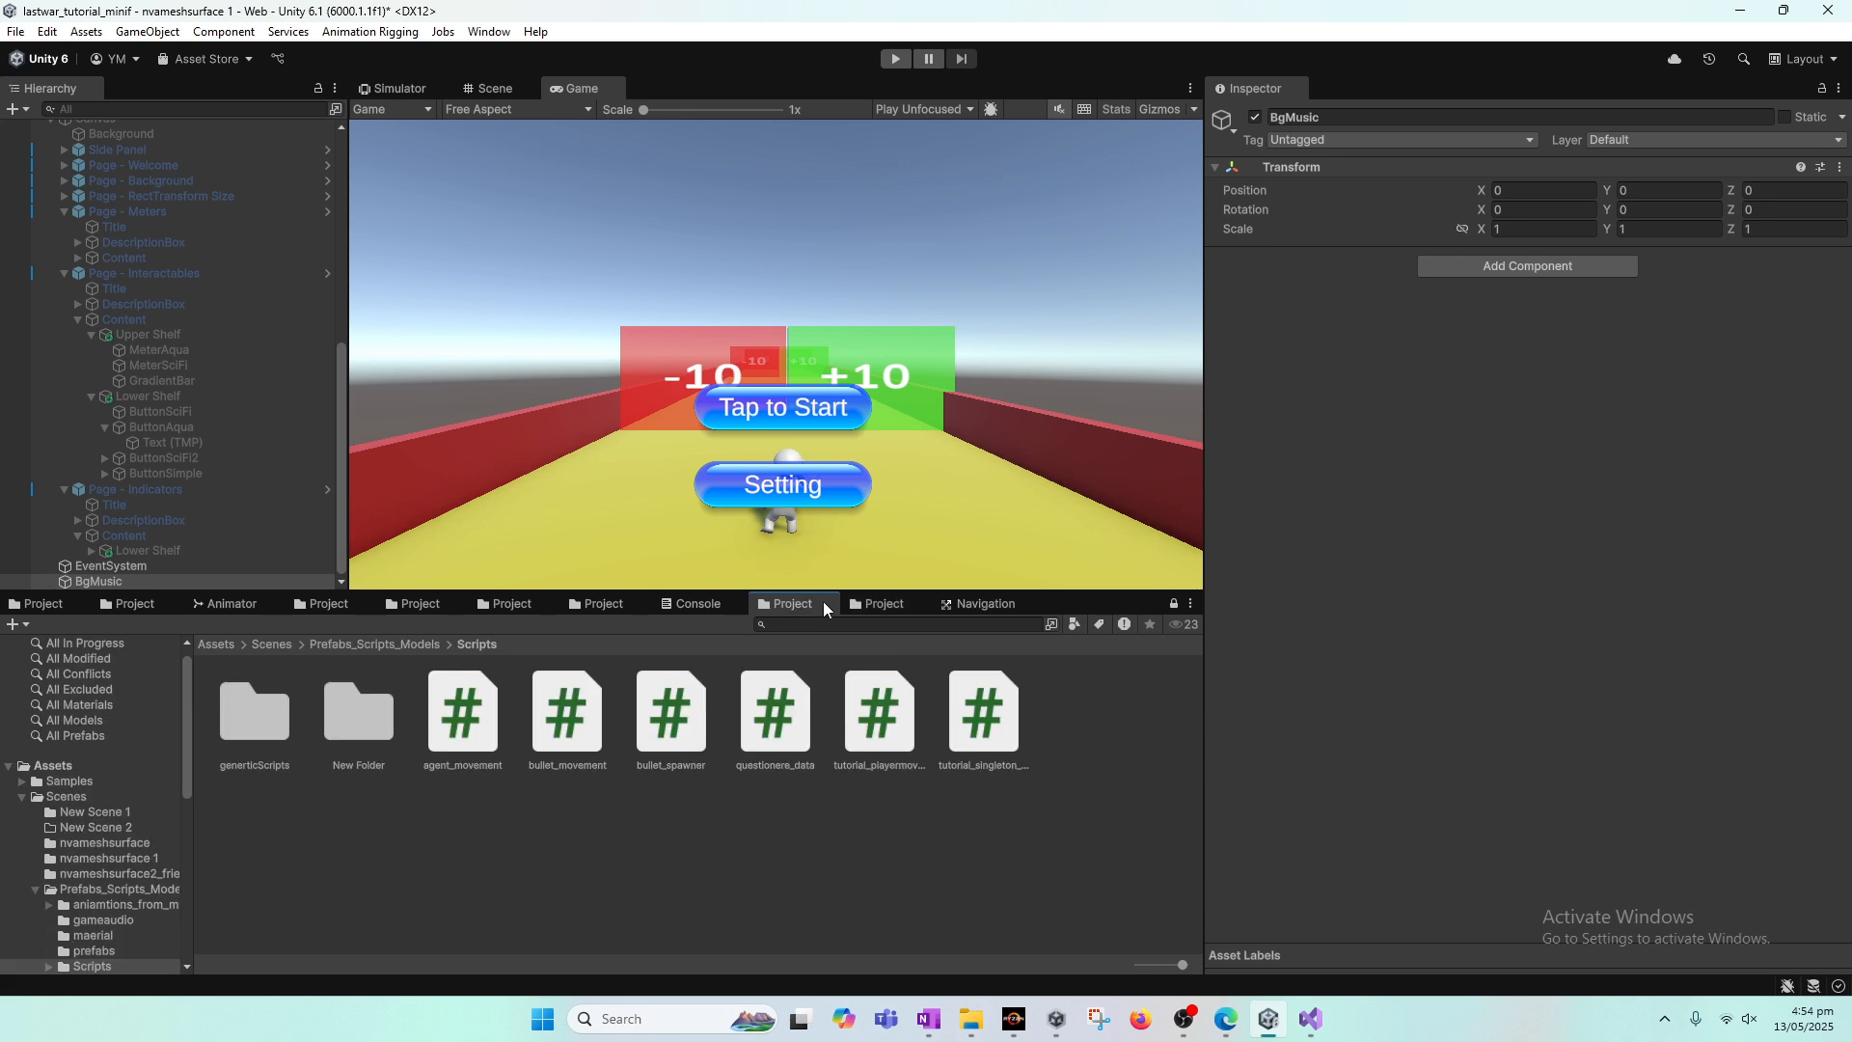
{"action": "left_click", "coordinate": [880, 604]}
{"action": "left_click", "coordinate": [793, 604]}
Step: Try to find the background track by searching the project assets for mp3 and .mp3
{"action": "left_click", "coordinate": [623, 604]}
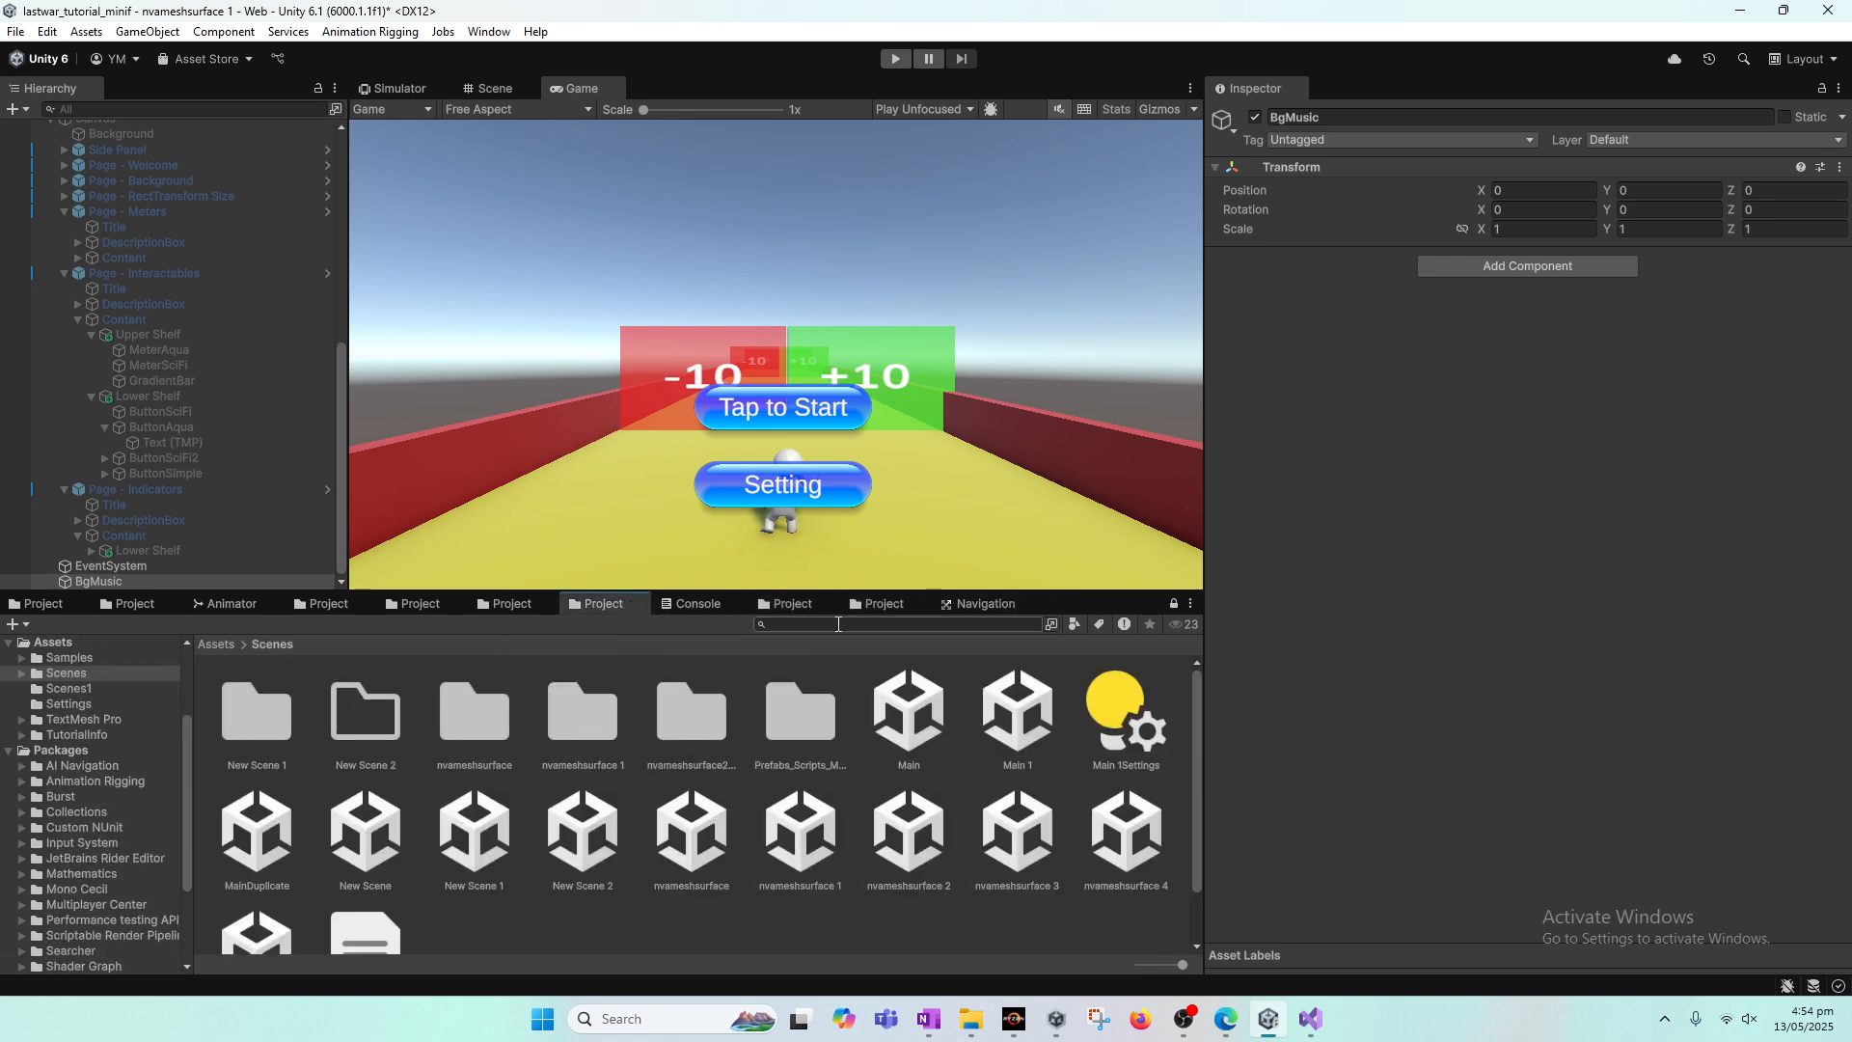
{"action": "type", "text": "mo3"}
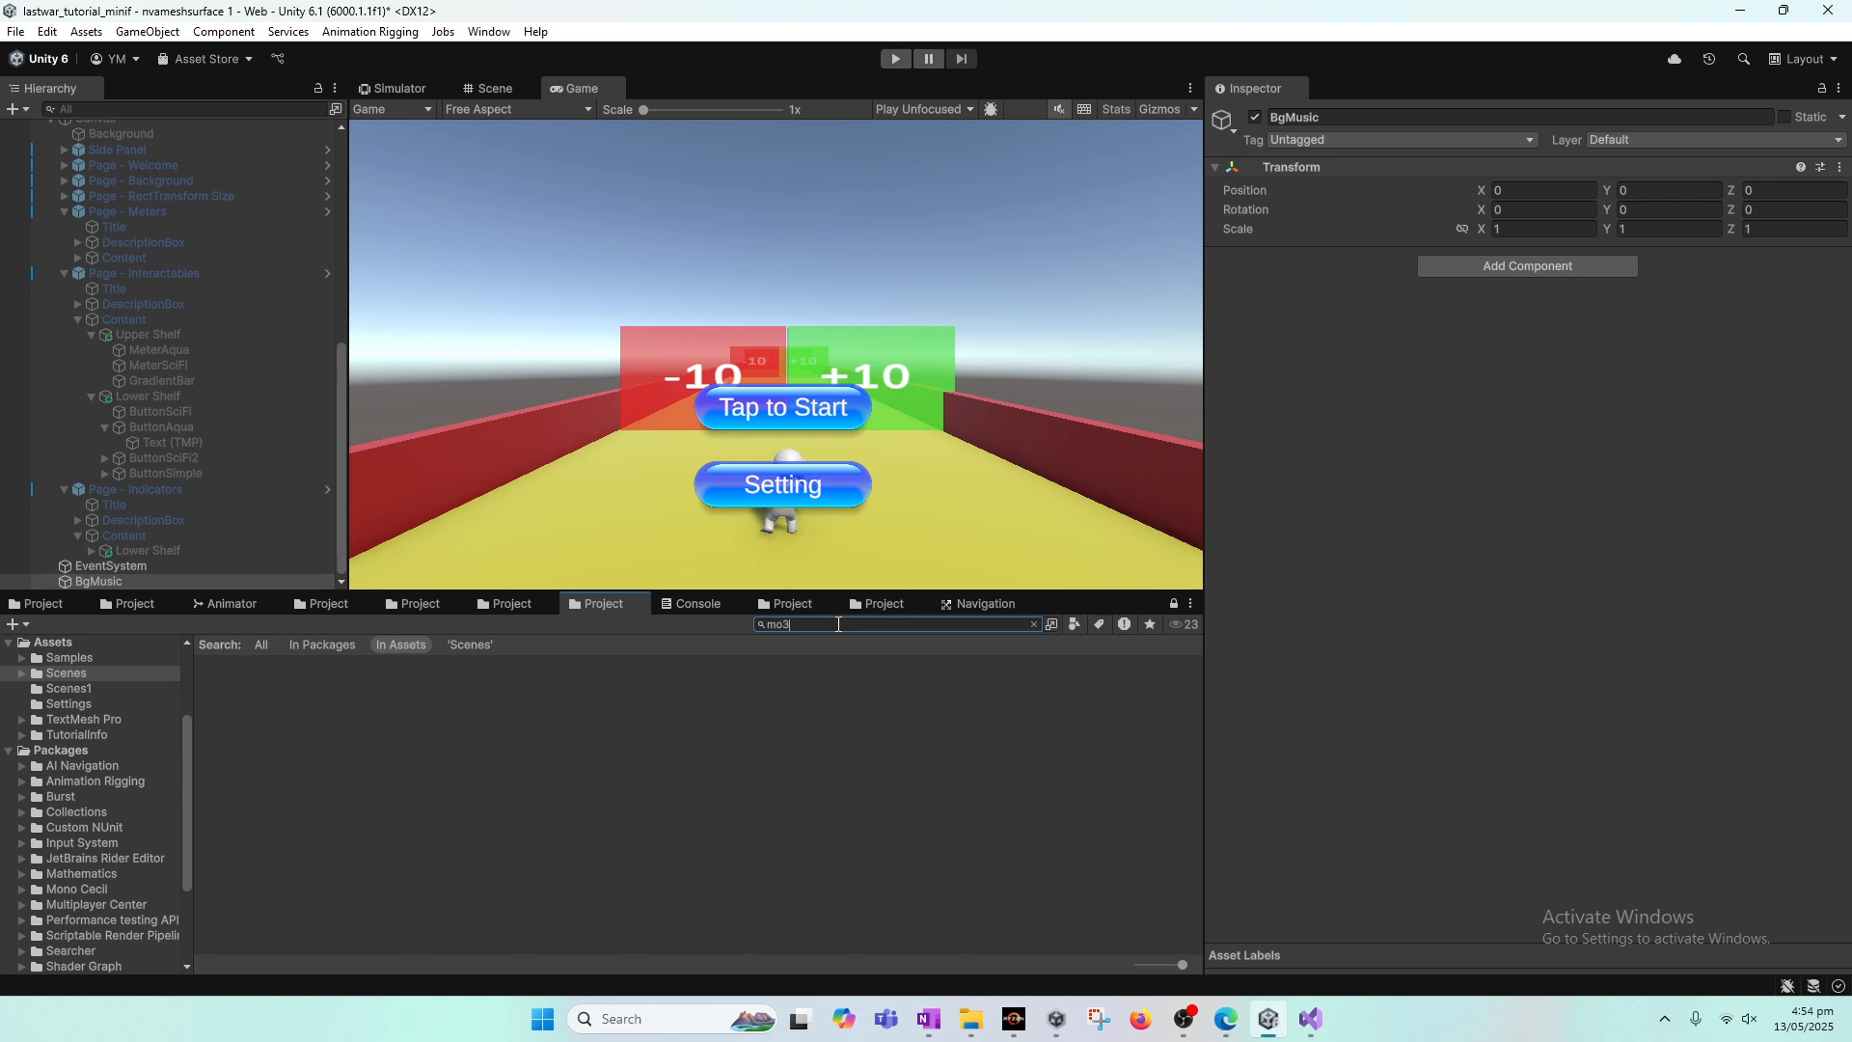
{"action": "key", "text": "BackSpace"}
{"action": "key", "text": "BackSpace"}
{"action": "type", "text": "p3"}
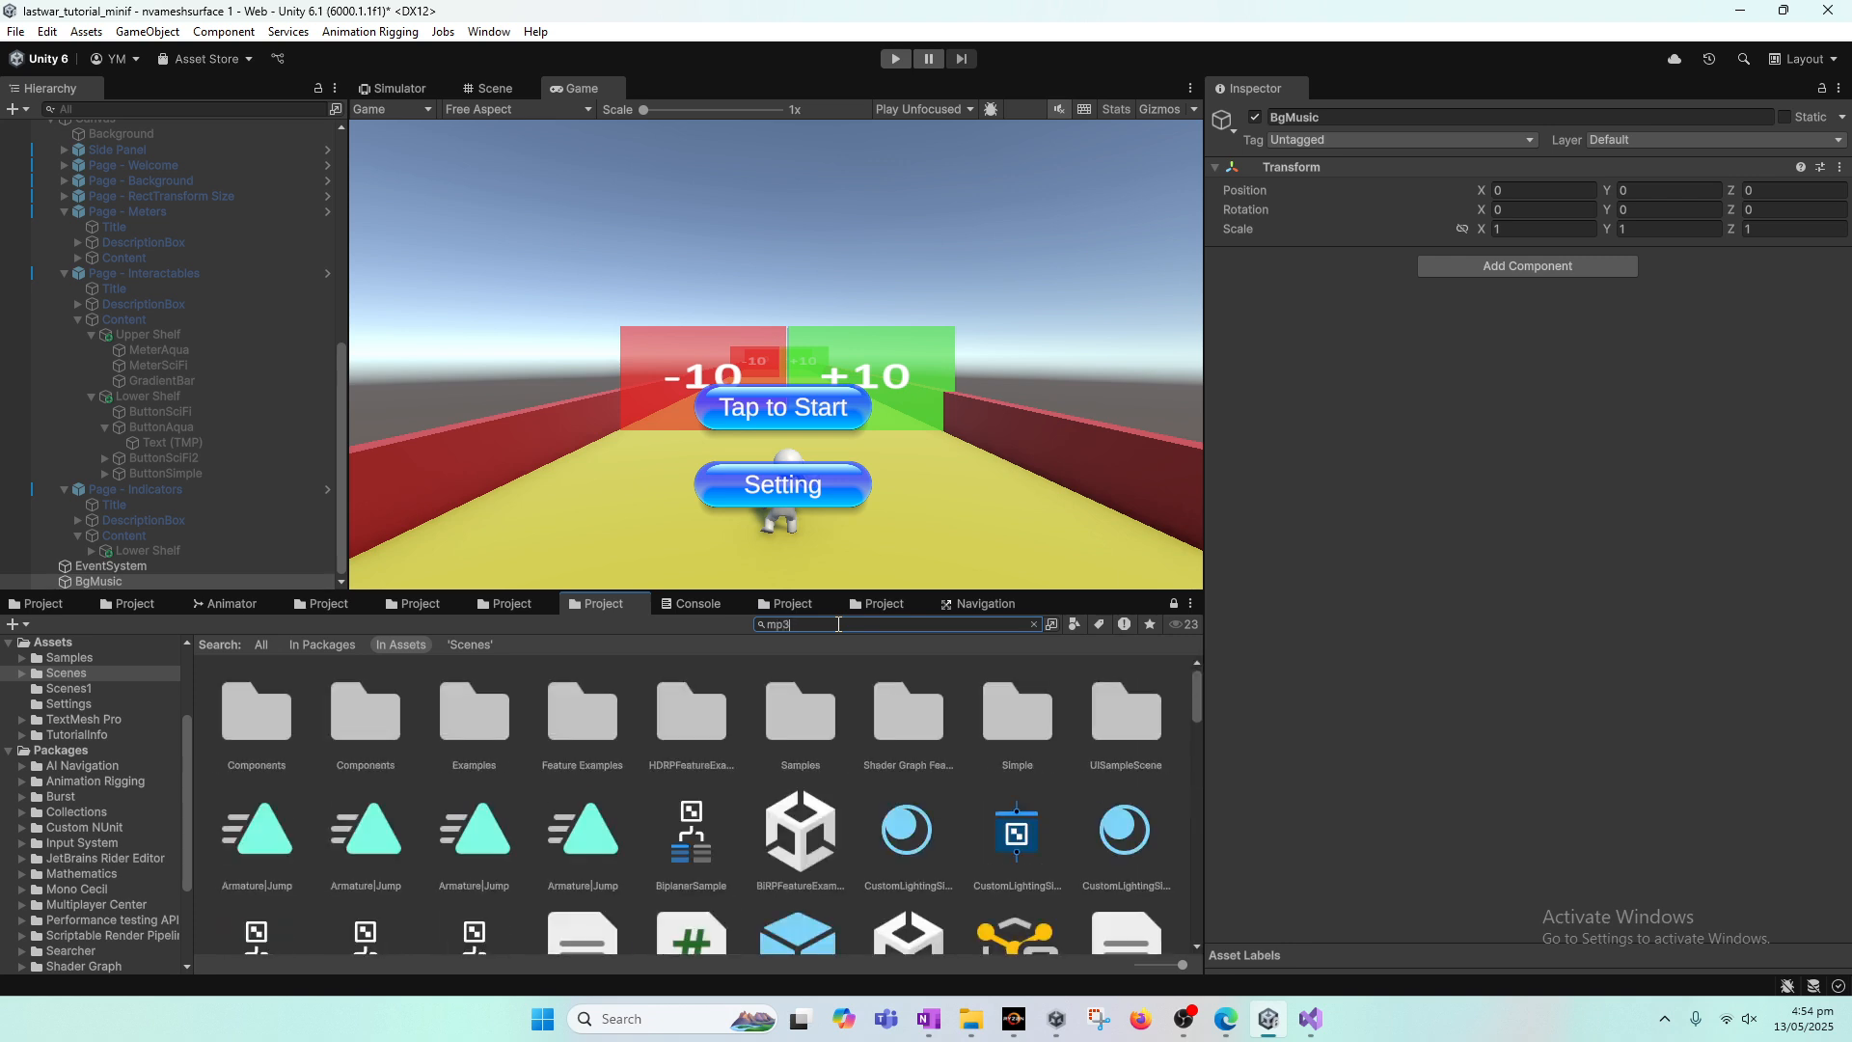
{"action": "key", "text": "BackSpace"}
{"action": "key", "text": "BackSpace"}
{"action": "key", "text": "BackSpace"}
{"action": "type", "text": ".mp3"}
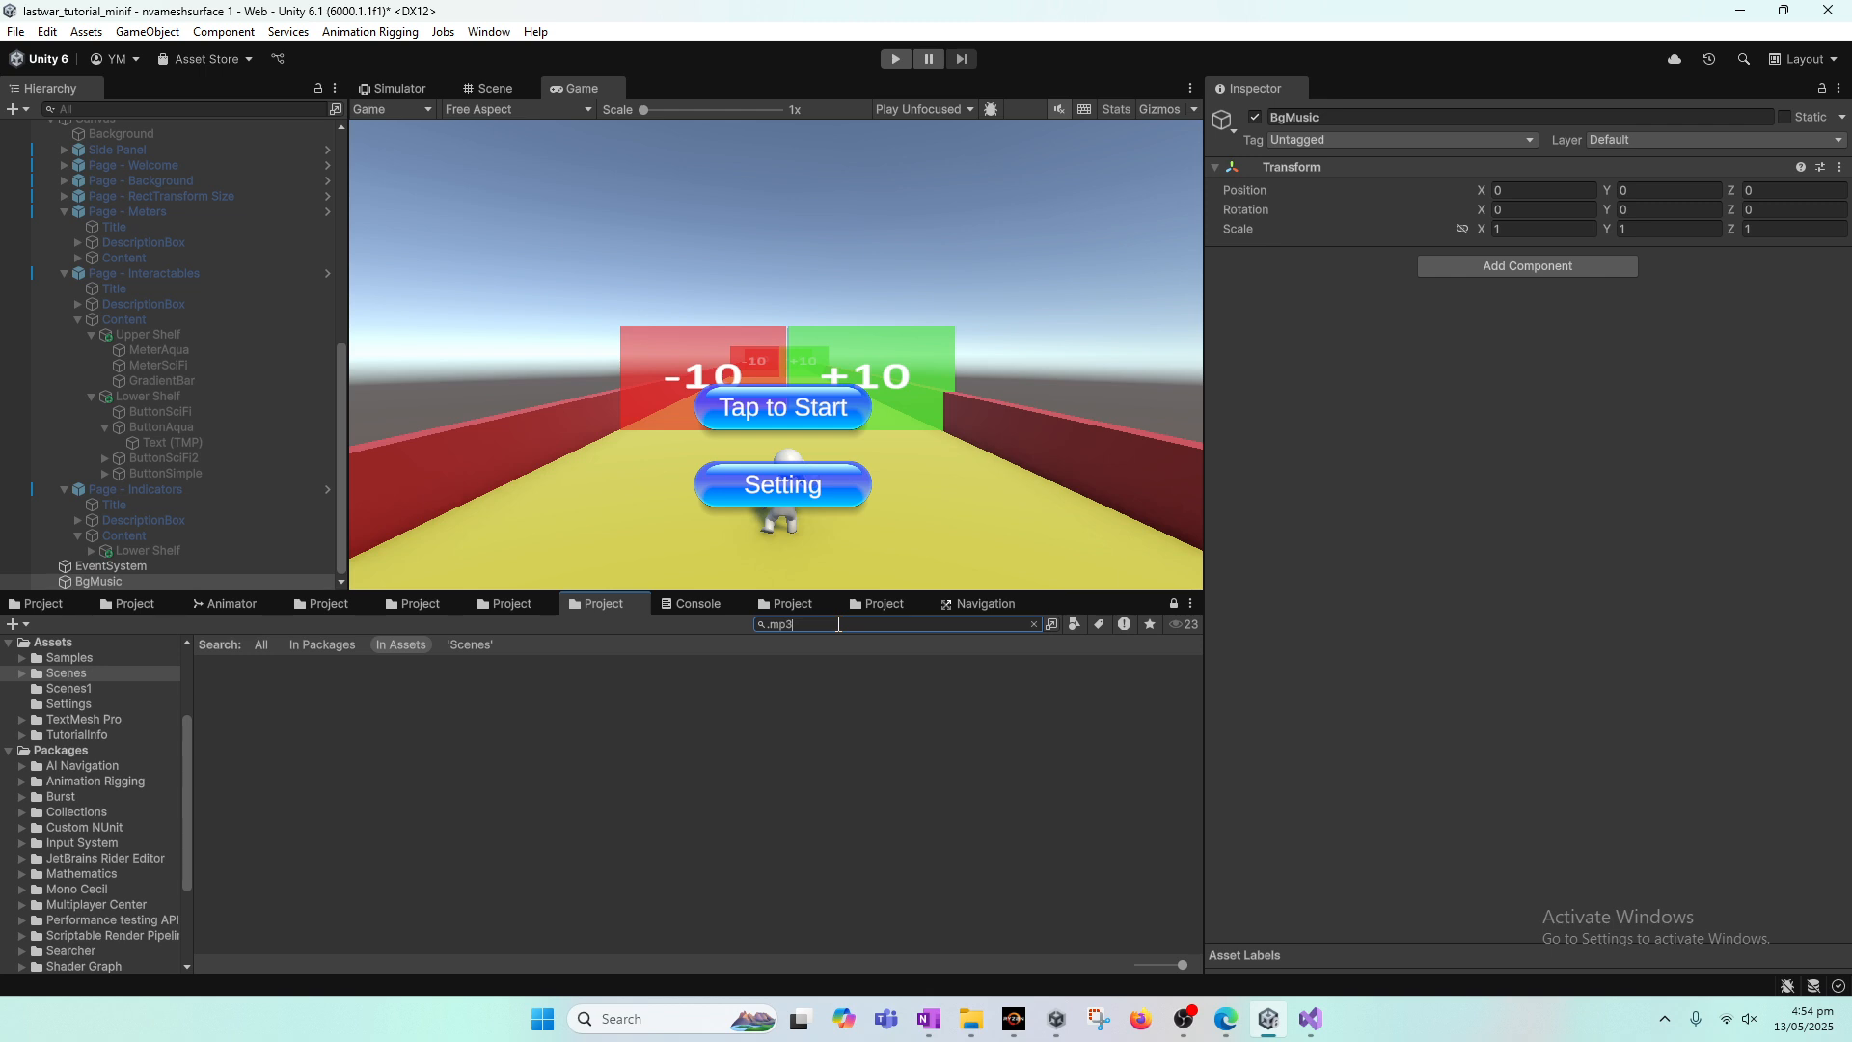
{"action": "key", "text": "BackSpace"}
{"action": "key", "text": "BackSpace"}
{"action": "key", "text": "BackSpace"}
{"action": "key", "text": "BackSpace"}
Step: Search the project assets for bg and add the bgMusic clip to the BgMusic object as an Audio Source with Loop enabled
{"action": "type", "text": "b"}
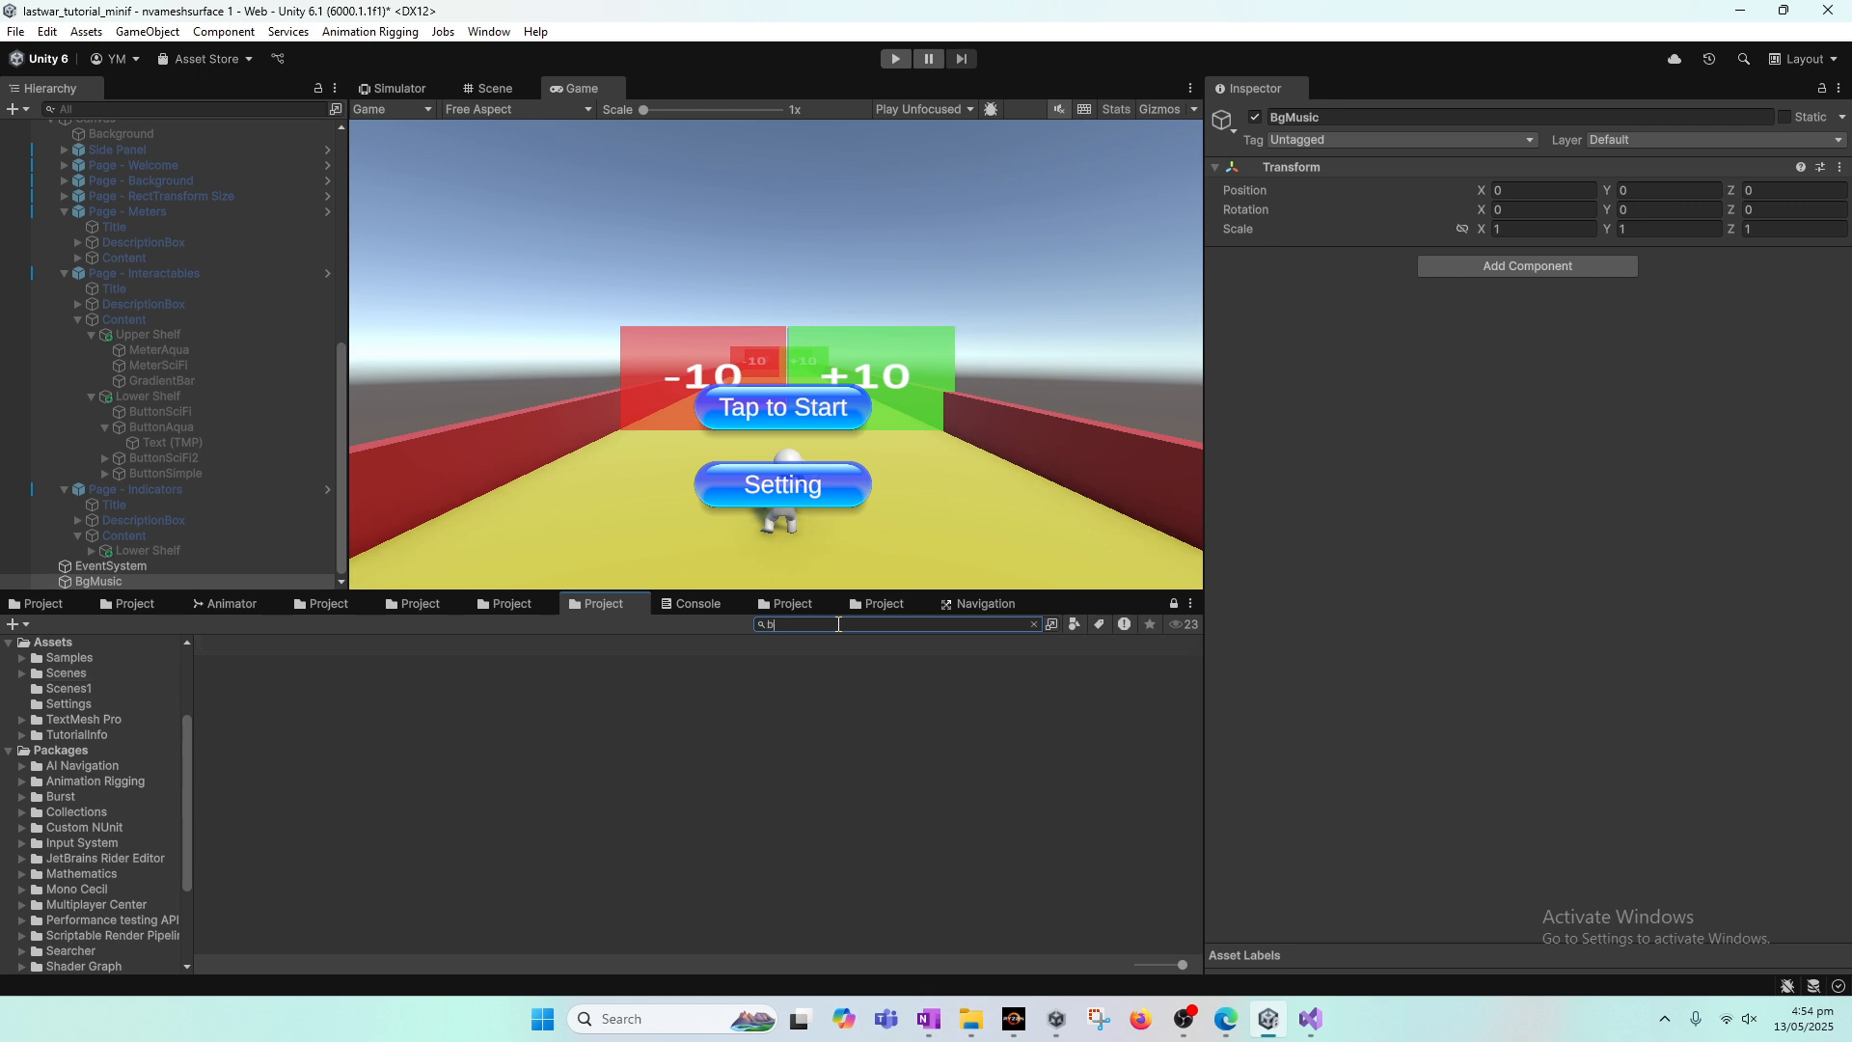
{"action": "type", "text": "g"}
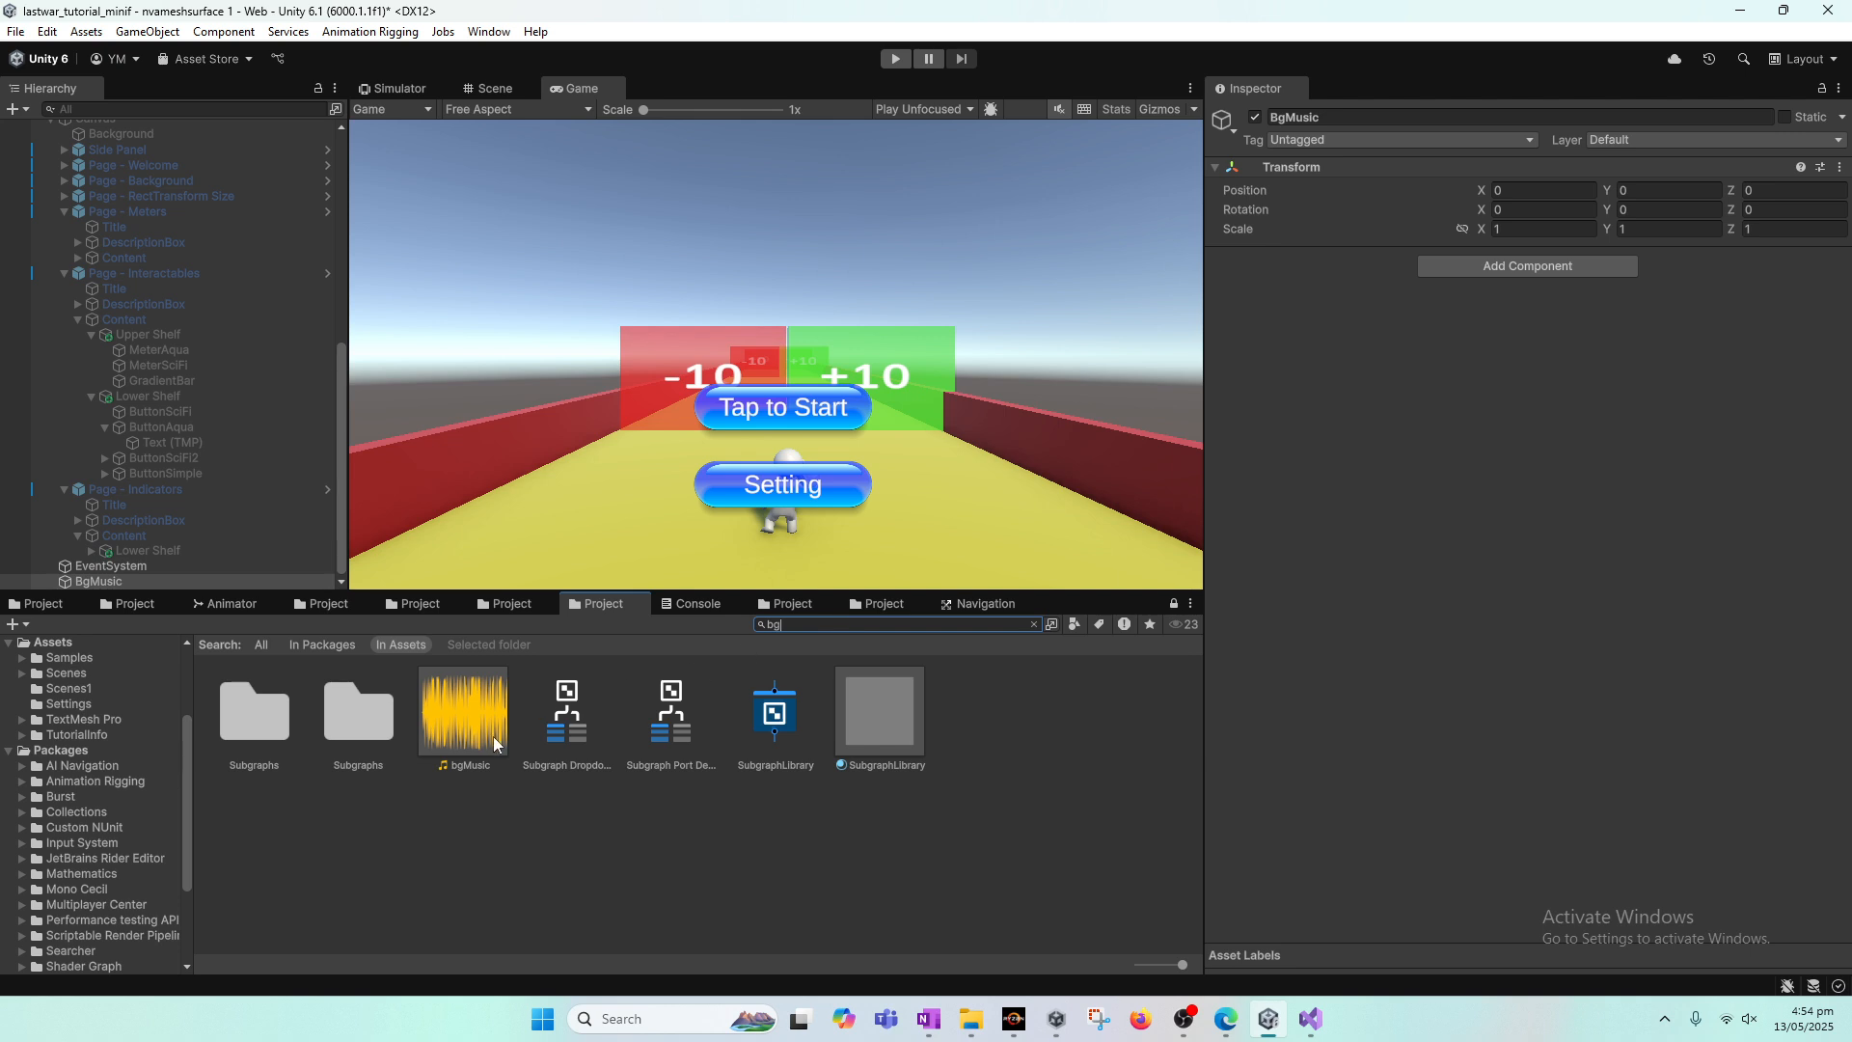
{"action": "left_click", "coordinate": [466, 711]}
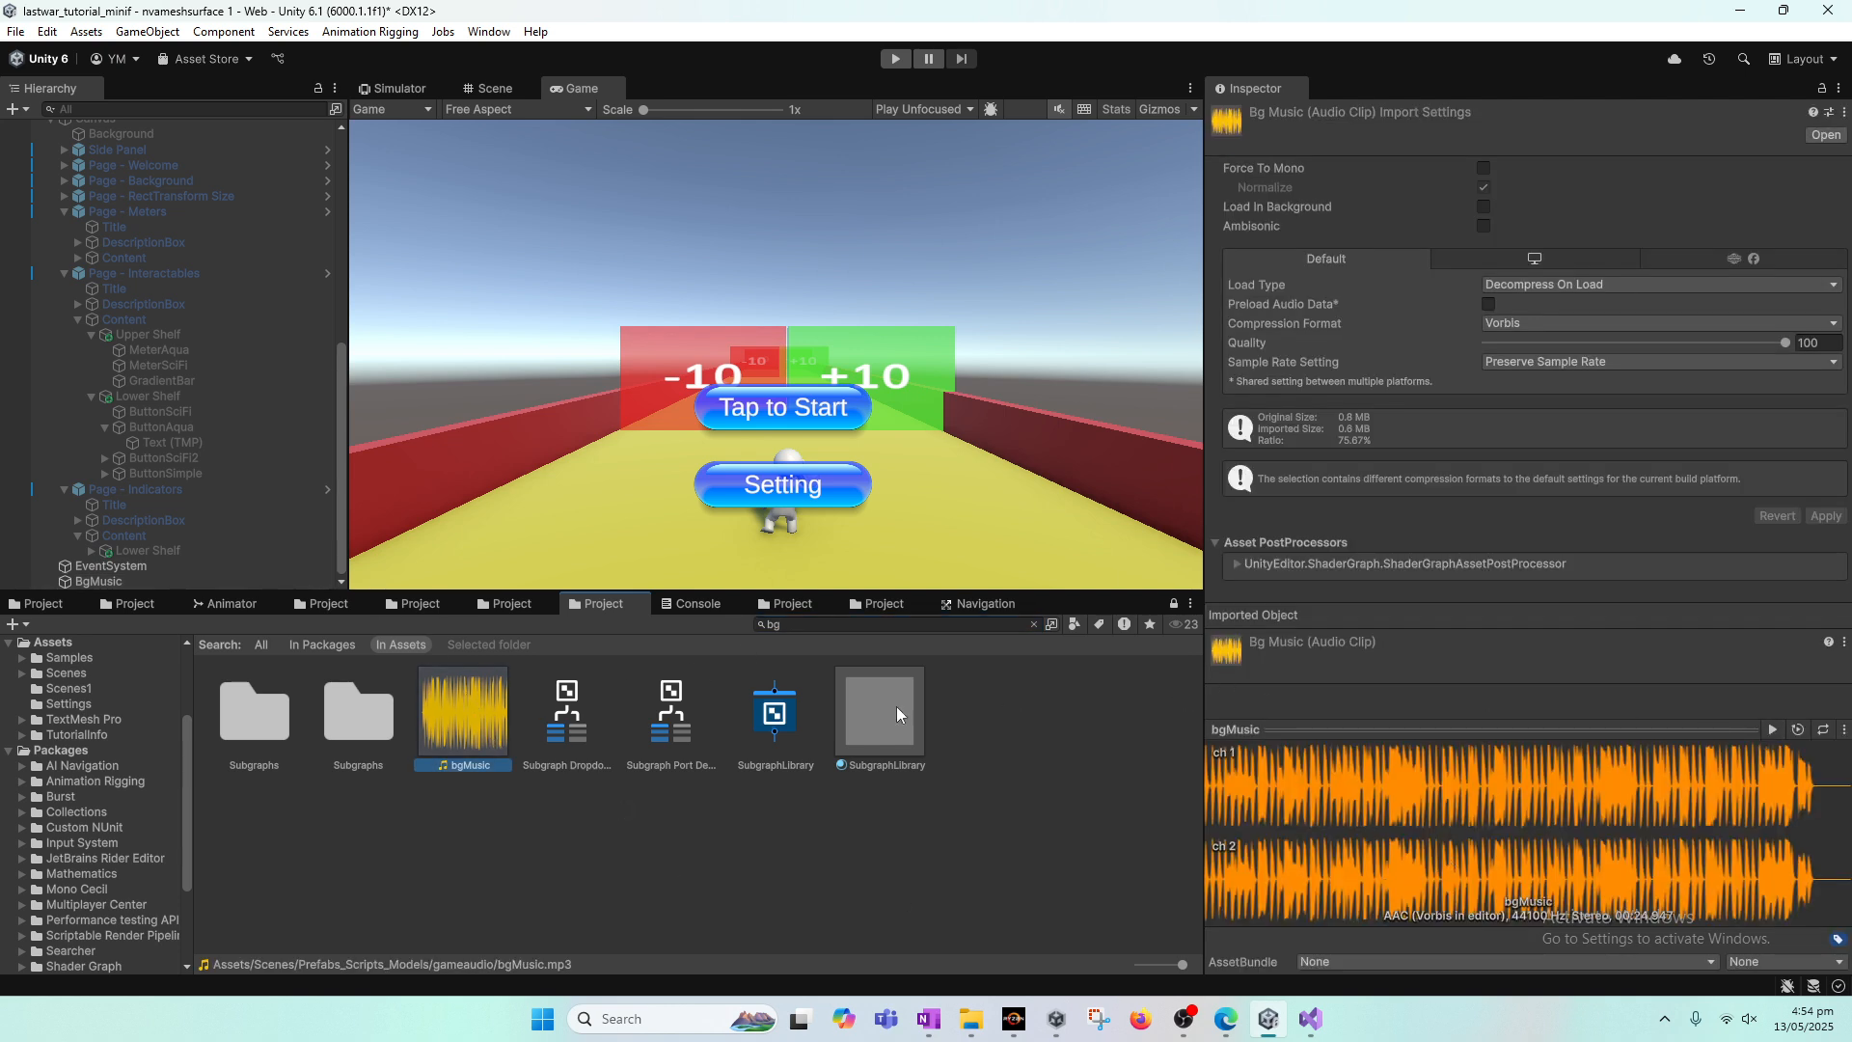
{"action": "left_click", "coordinate": [105, 582]}
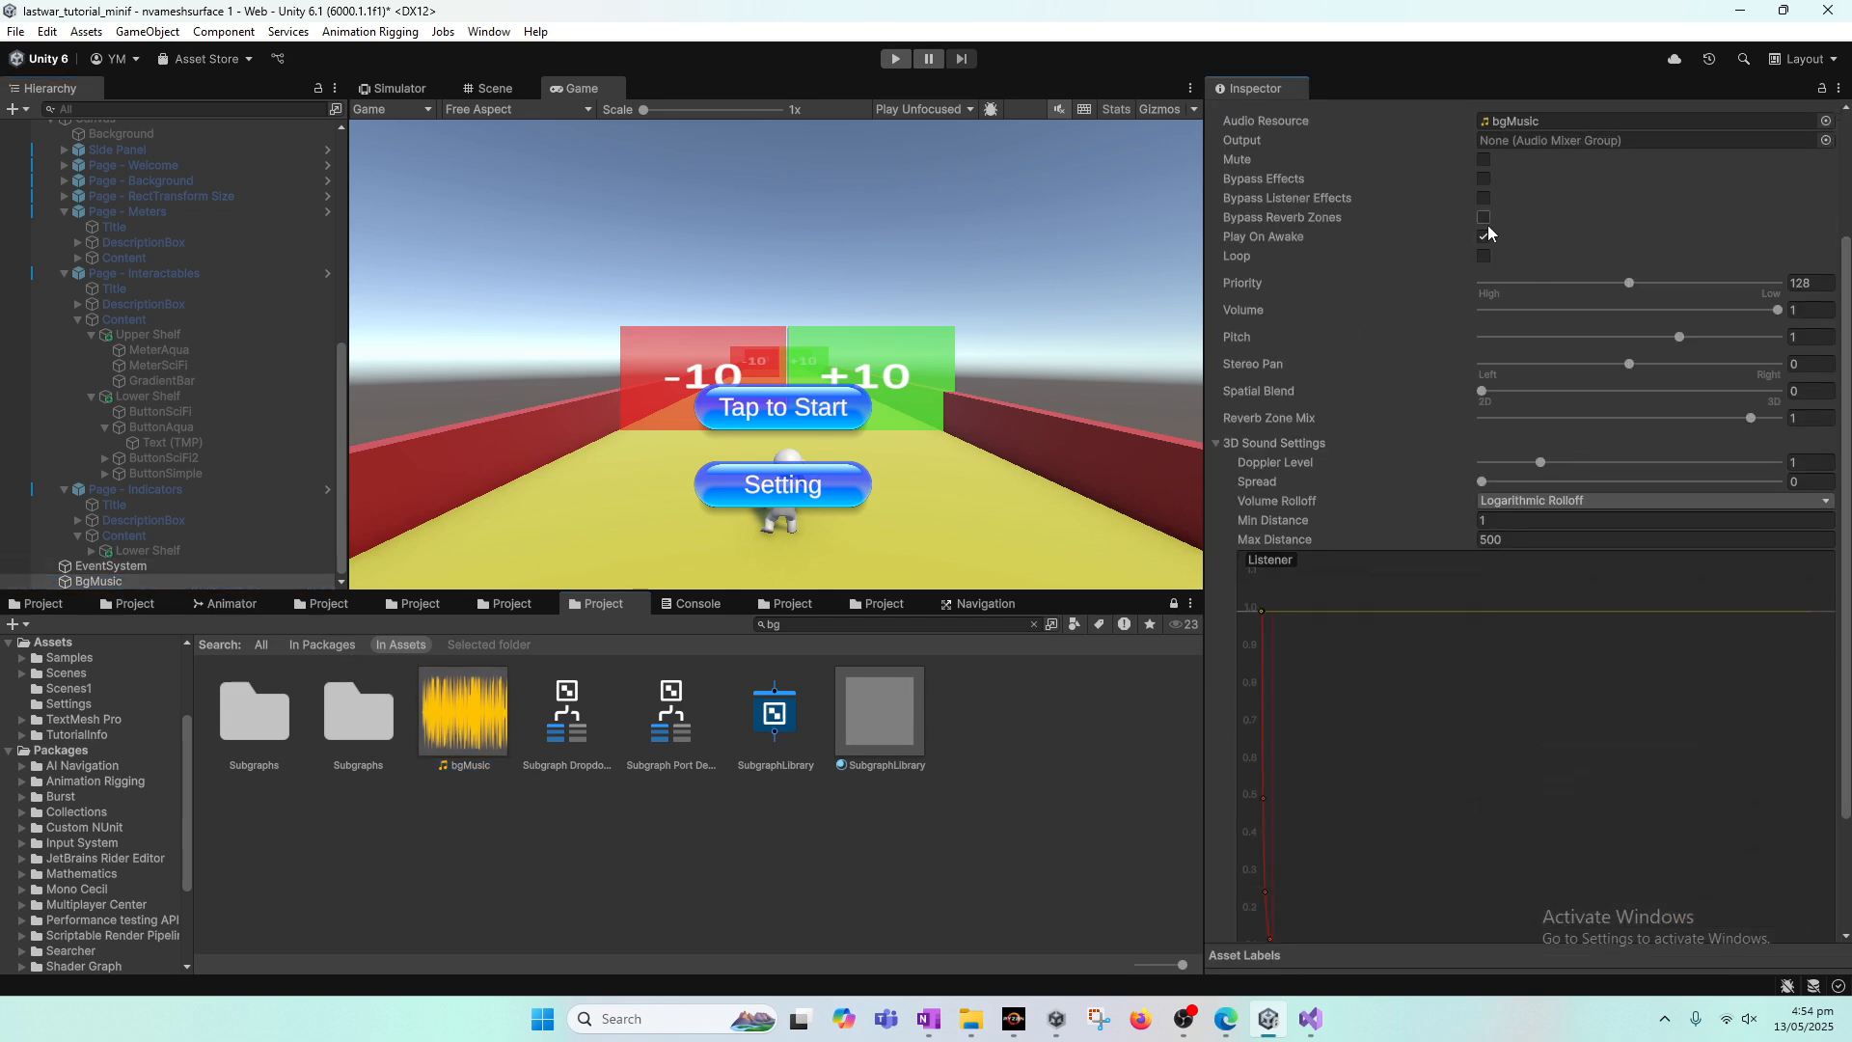
{"action": "scroll", "coordinate": [1488, 232], "scroll_direction": "up", "scroll_amount": 3}
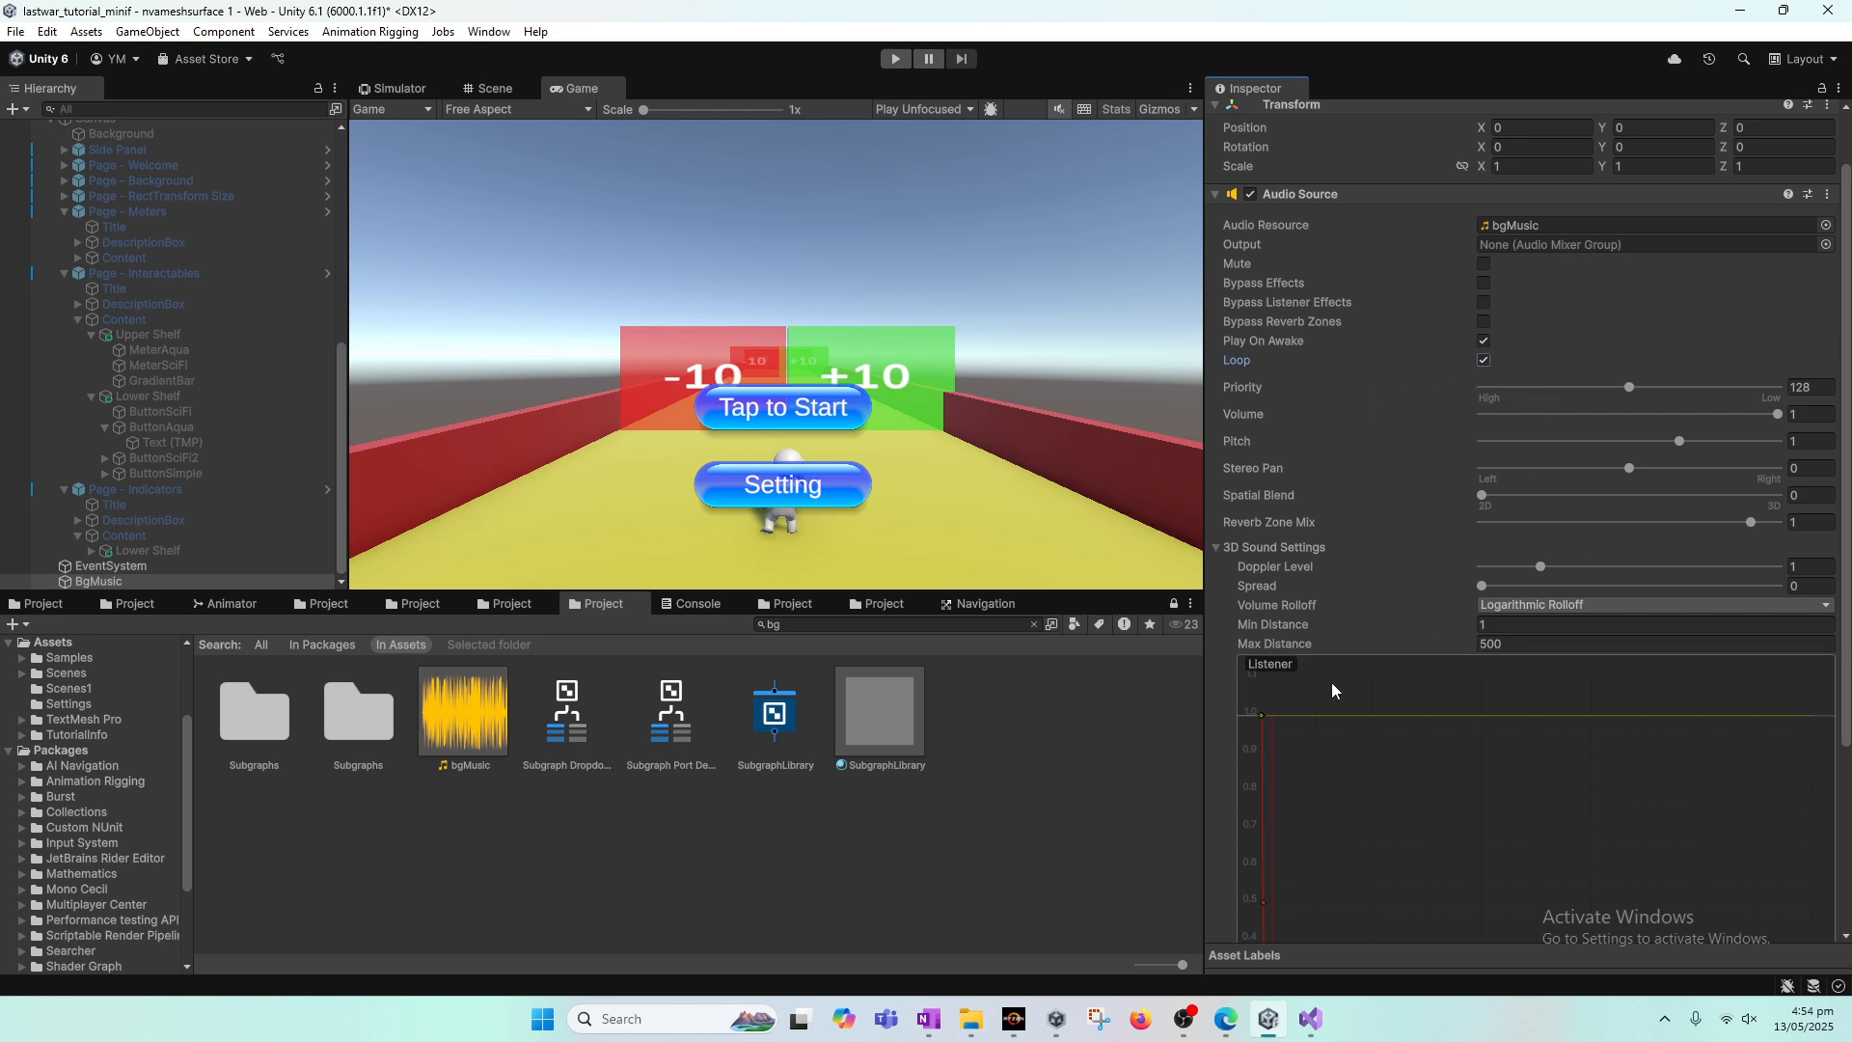
Step: Unmute the system volume and play-test the game with the background music, tapping to start before exiting play mode
{"action": "left_click", "coordinate": [1737, 1019]}
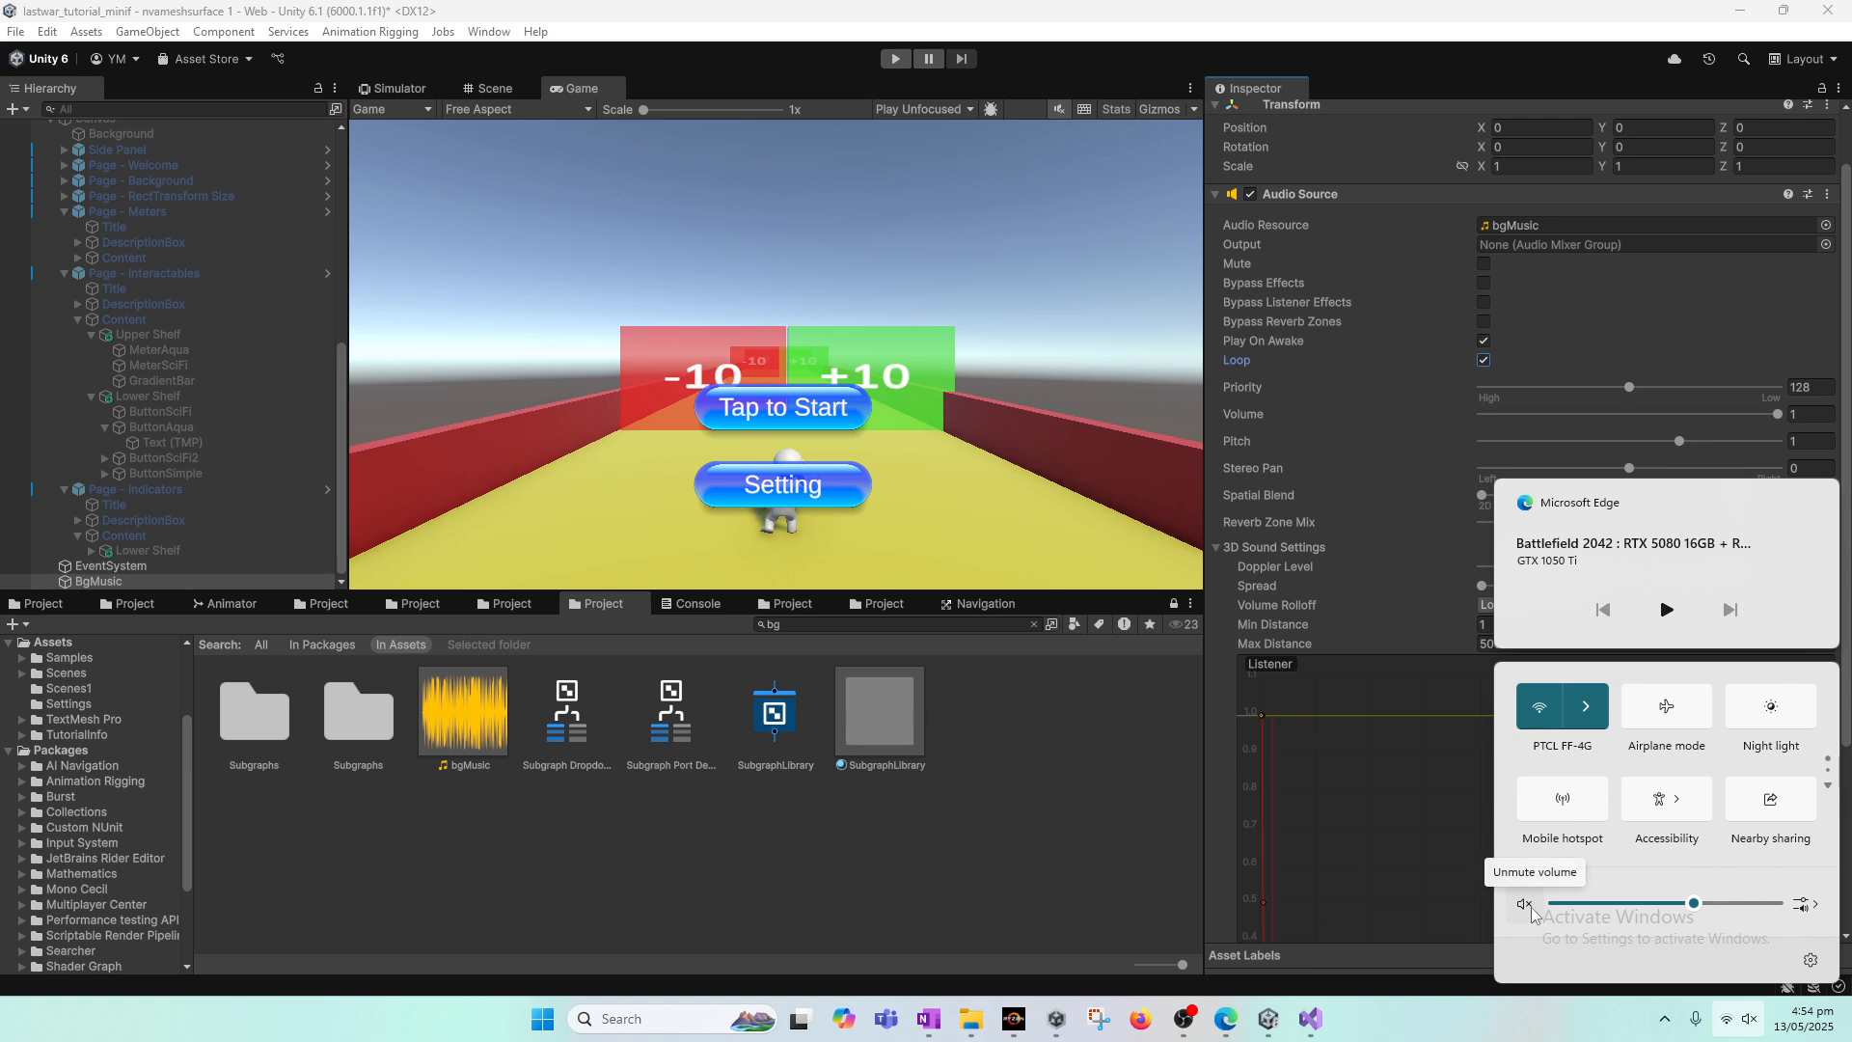
{"action": "left_click", "coordinate": [1525, 904]}
{"action": "left_click", "coordinate": [895, 58]}
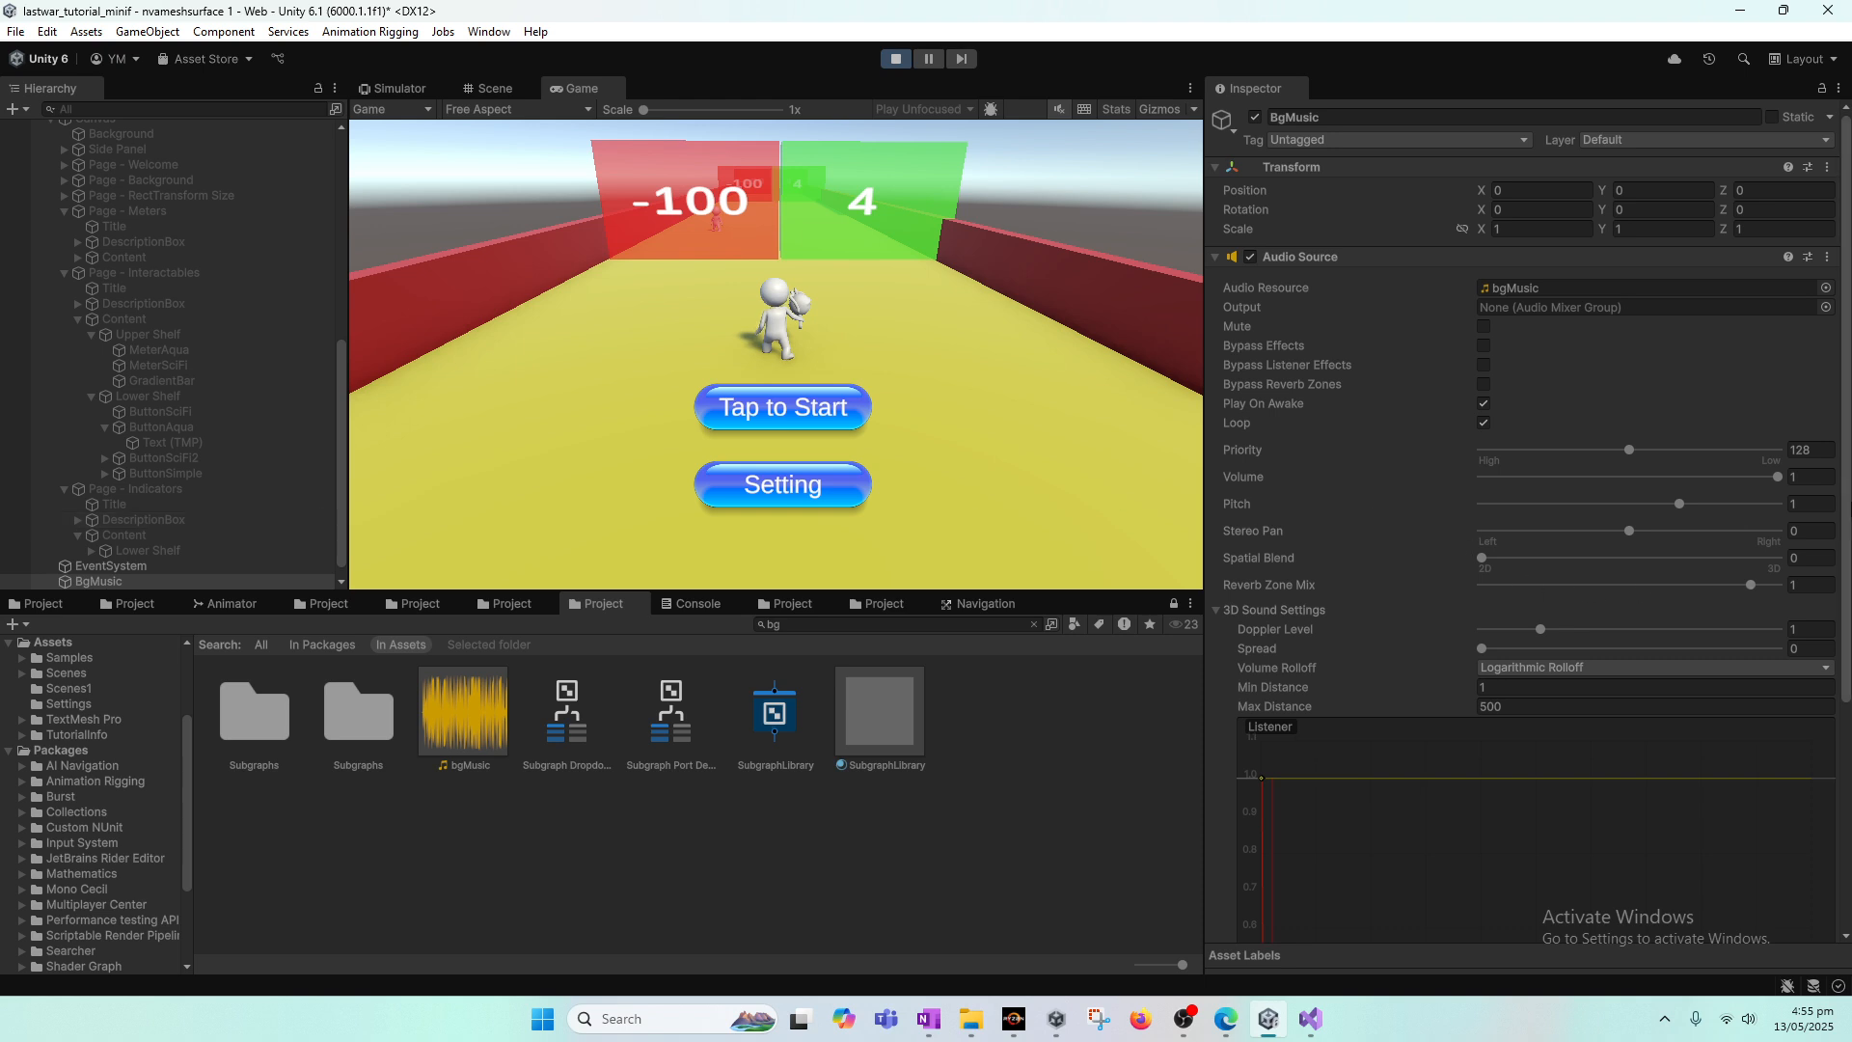
{"action": "scroll", "coordinate": [1424, 533], "scroll_direction": "down", "scroll_amount": 5}
{"action": "scroll", "coordinate": [1457, 718], "scroll_direction": "up", "scroll_amount": 5}
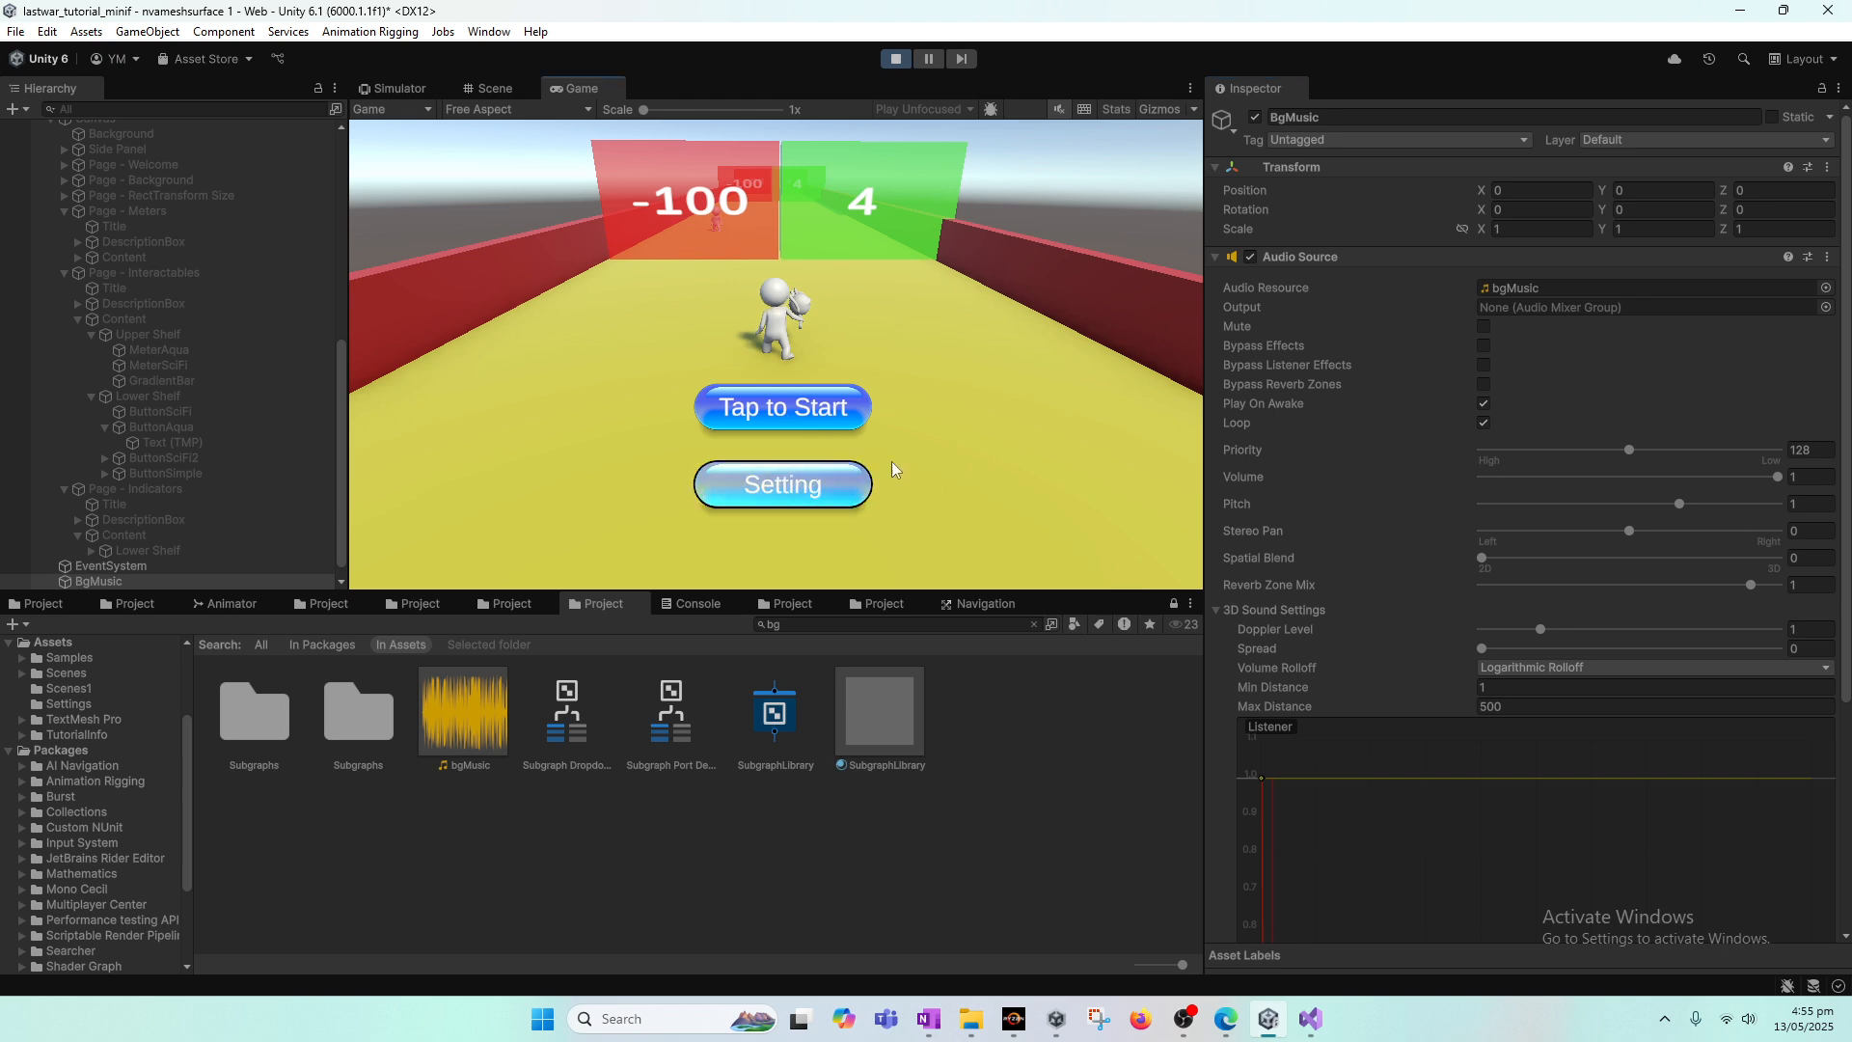
{"action": "left_click", "coordinate": [835, 408]}
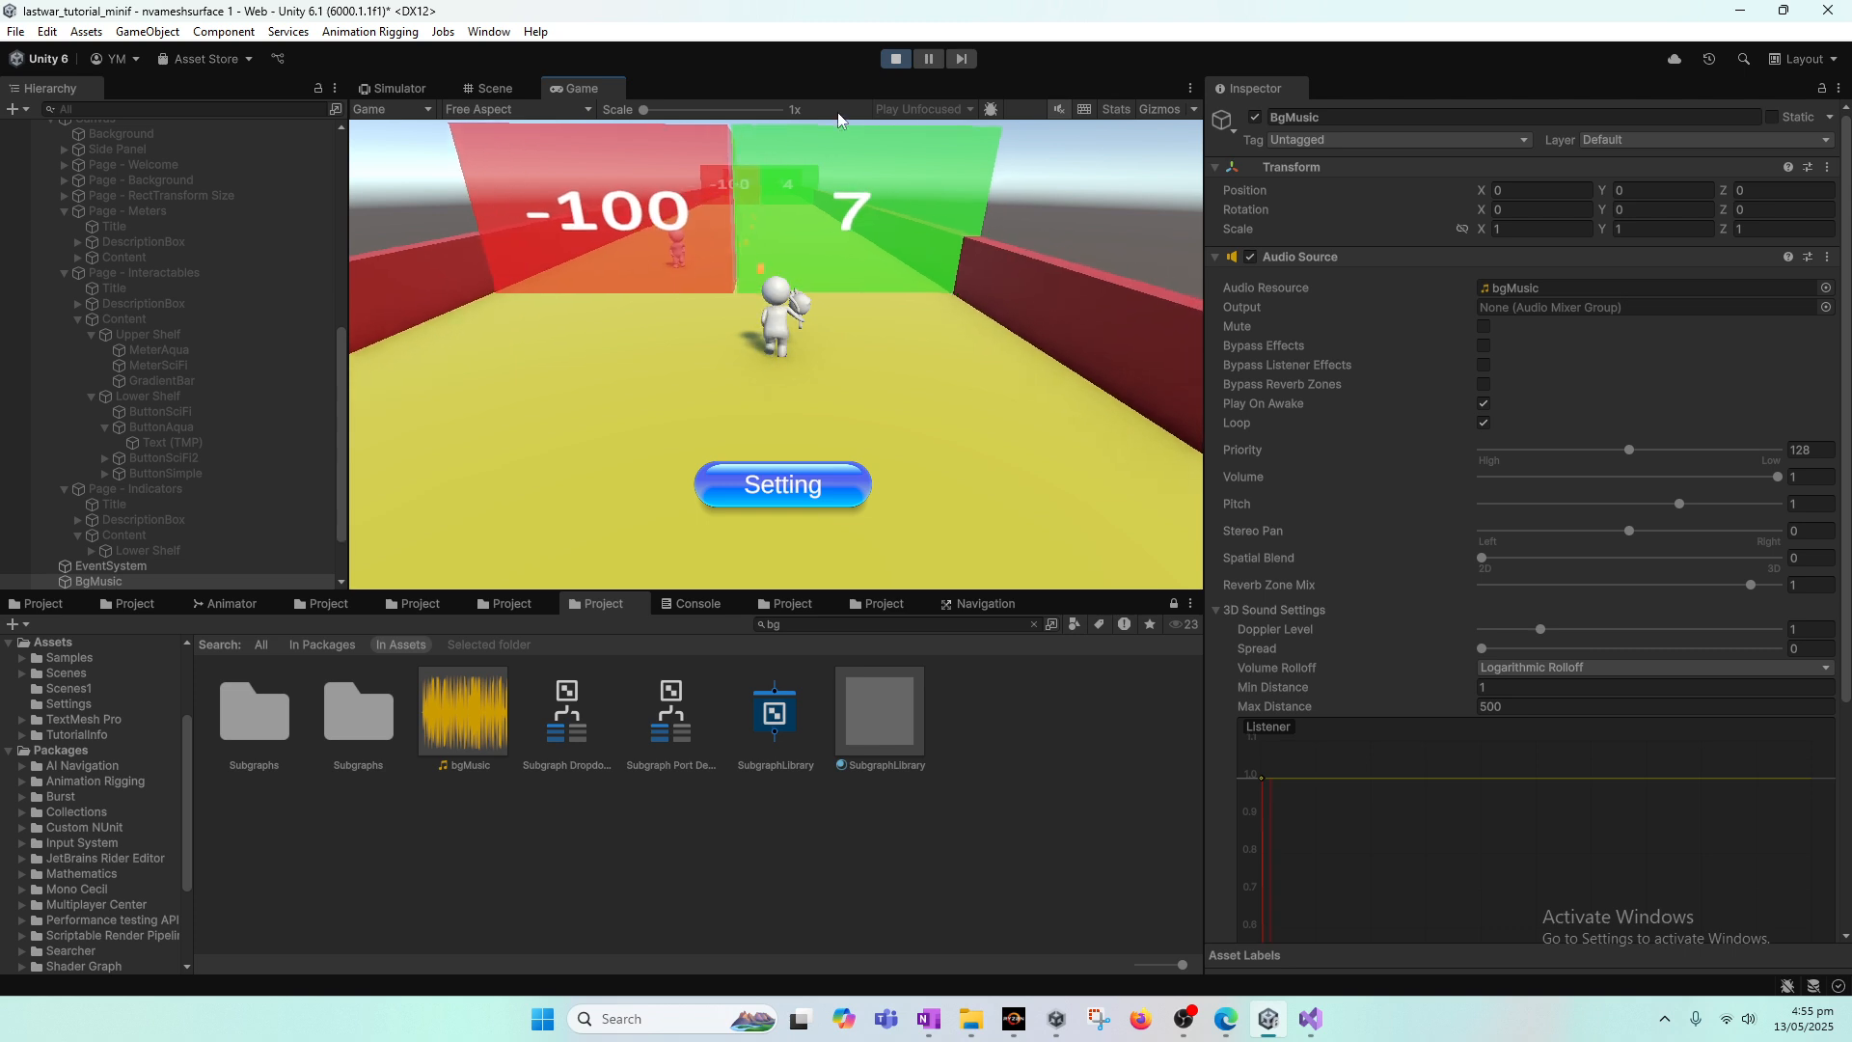
{"action": "left_click", "coordinate": [893, 58]}
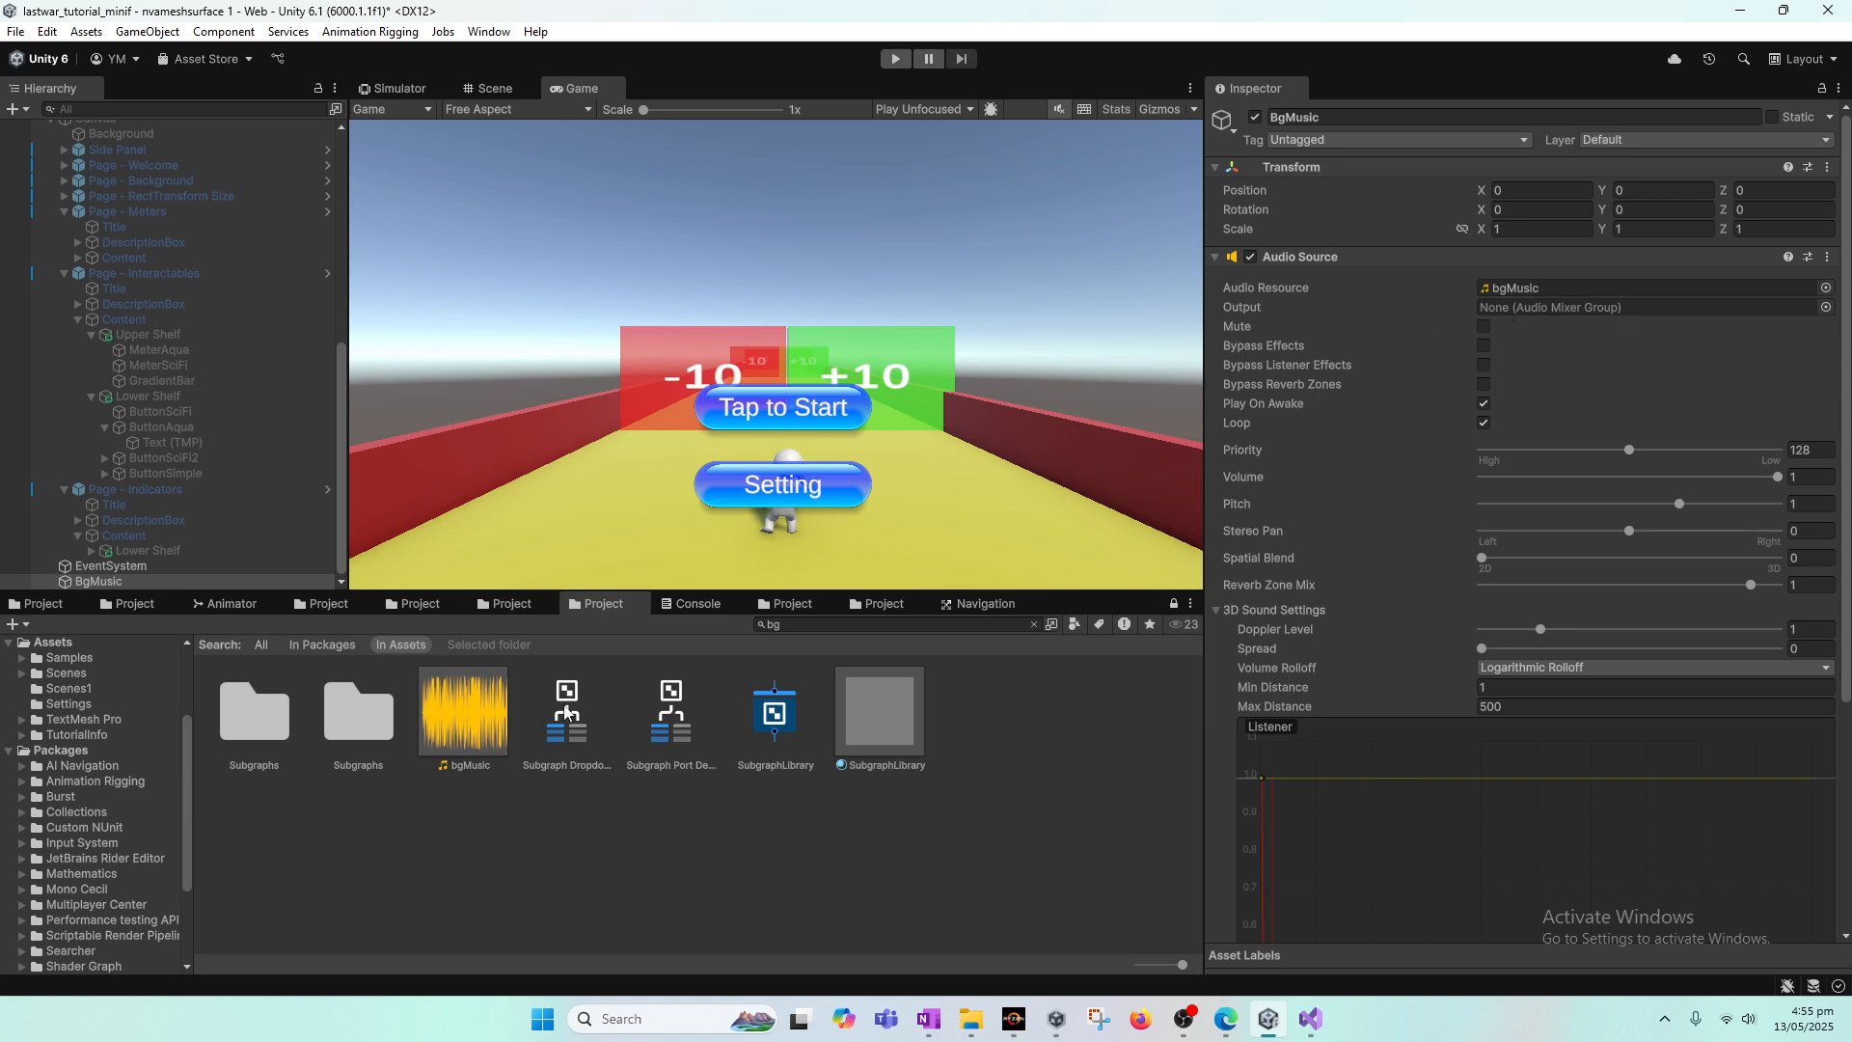
Step: Assign the bgMusic clip as the audio resource of the BgMusic object's Audio Source and run the game again
{"action": "left_click_drag", "start_coordinate": [459, 714], "coordinate": [1549, 305]}
{"action": "left_click_drag", "start_coordinate": [160, 583], "coordinate": [135, 129]}
{"action": "left_click", "coordinate": [894, 60]}
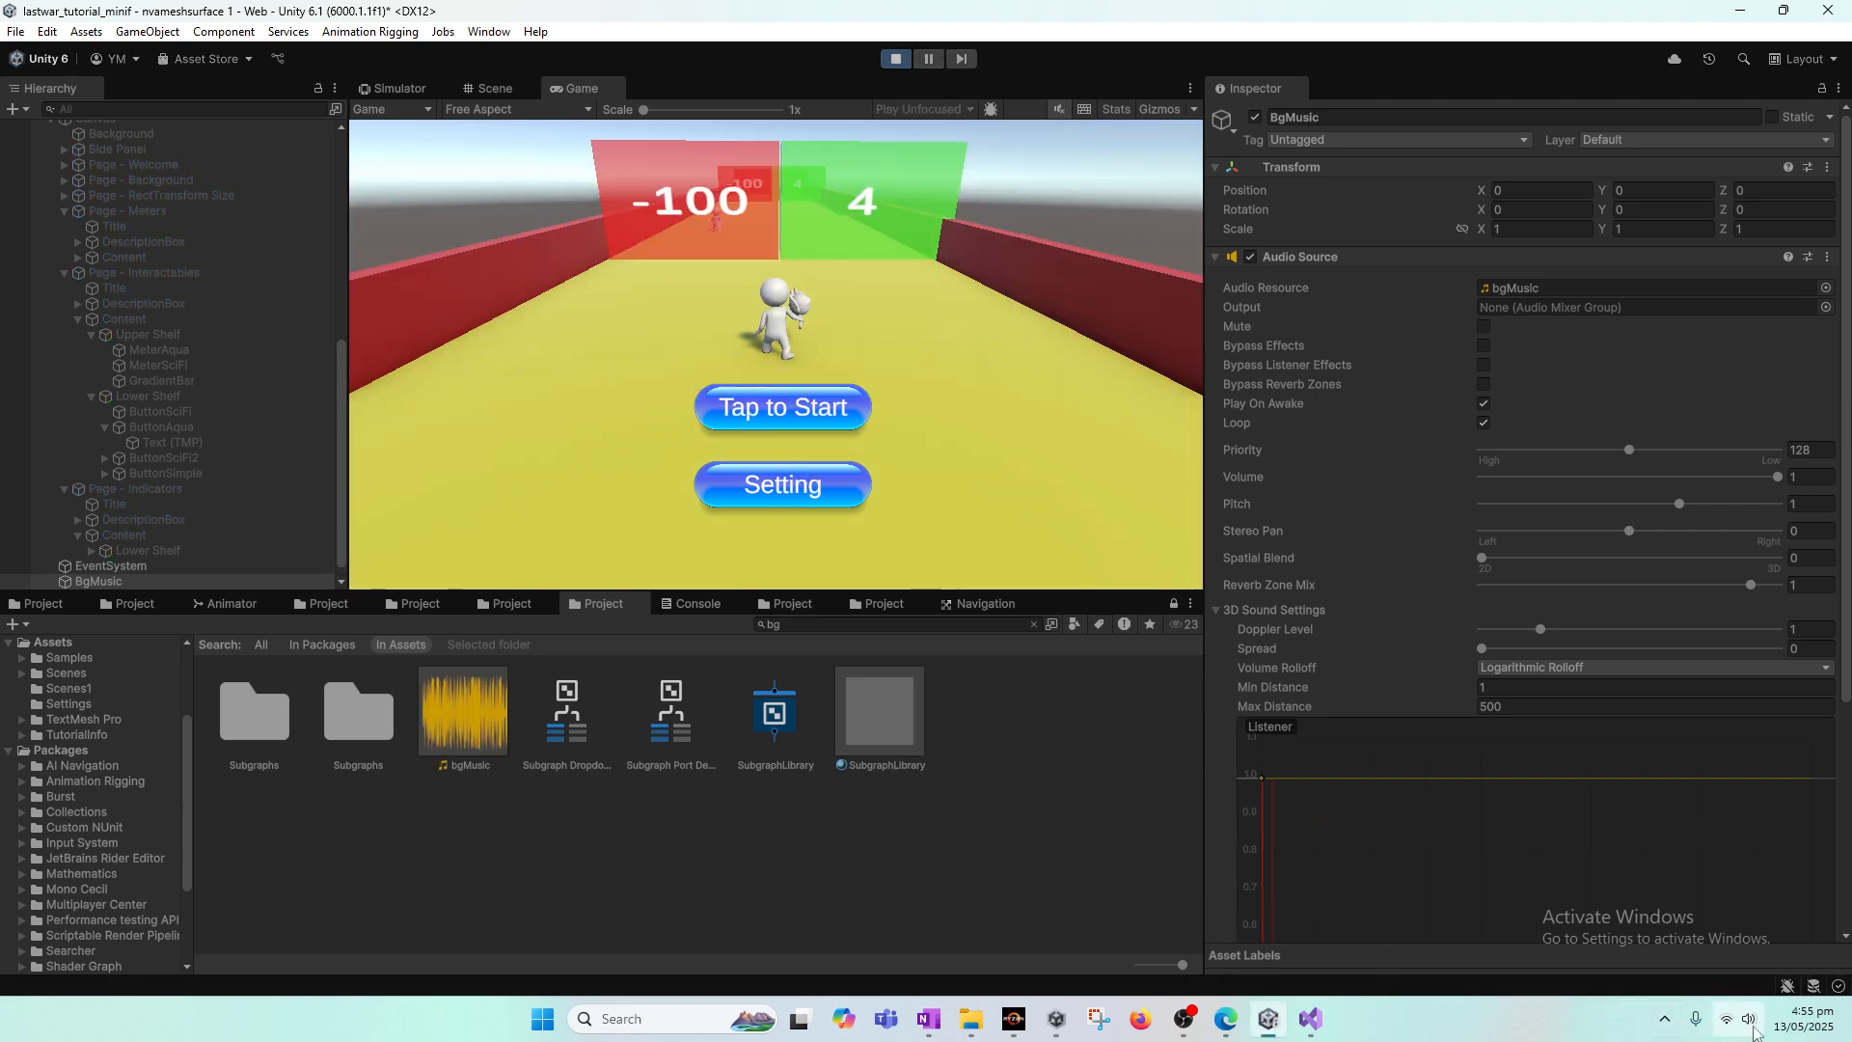
Step: Preview the bgMusic clip, check the Audio Source settings on the BgMusic object, and exit play mode
{"action": "left_click", "coordinate": [473, 702]}
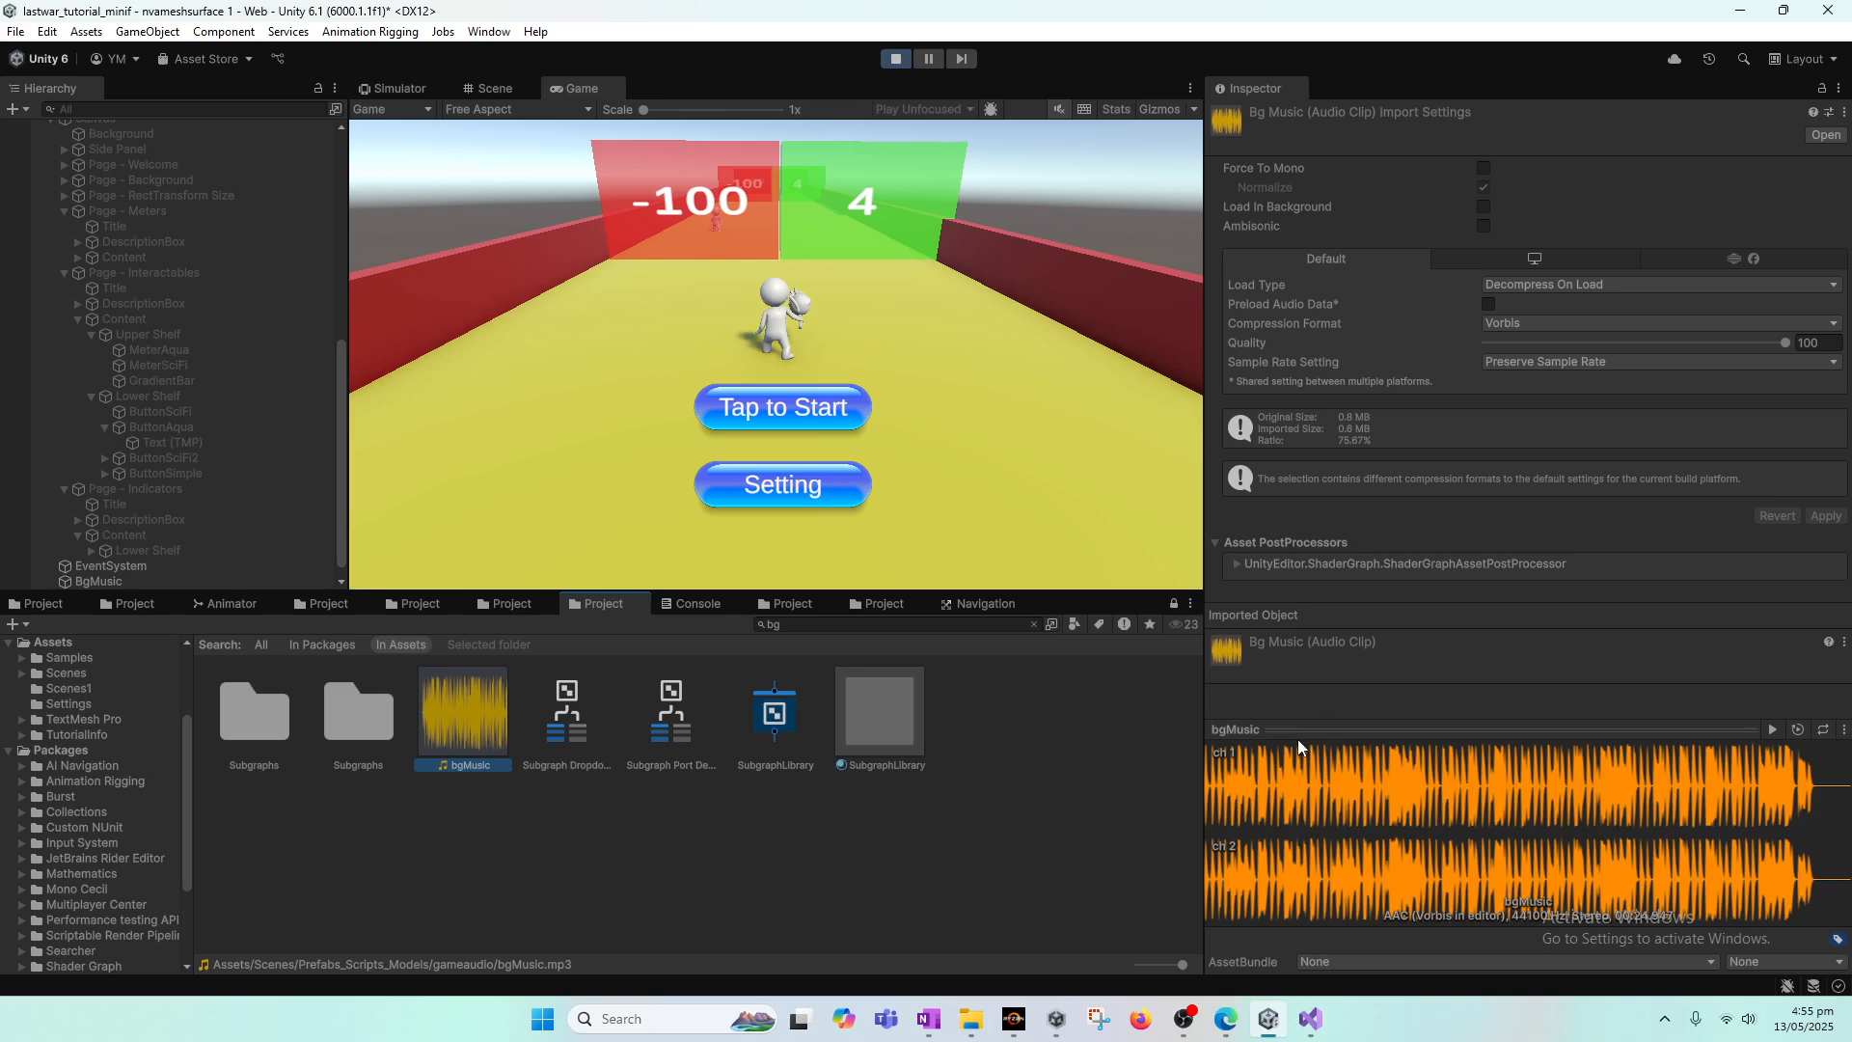
{"action": "left_click", "coordinate": [1775, 728]}
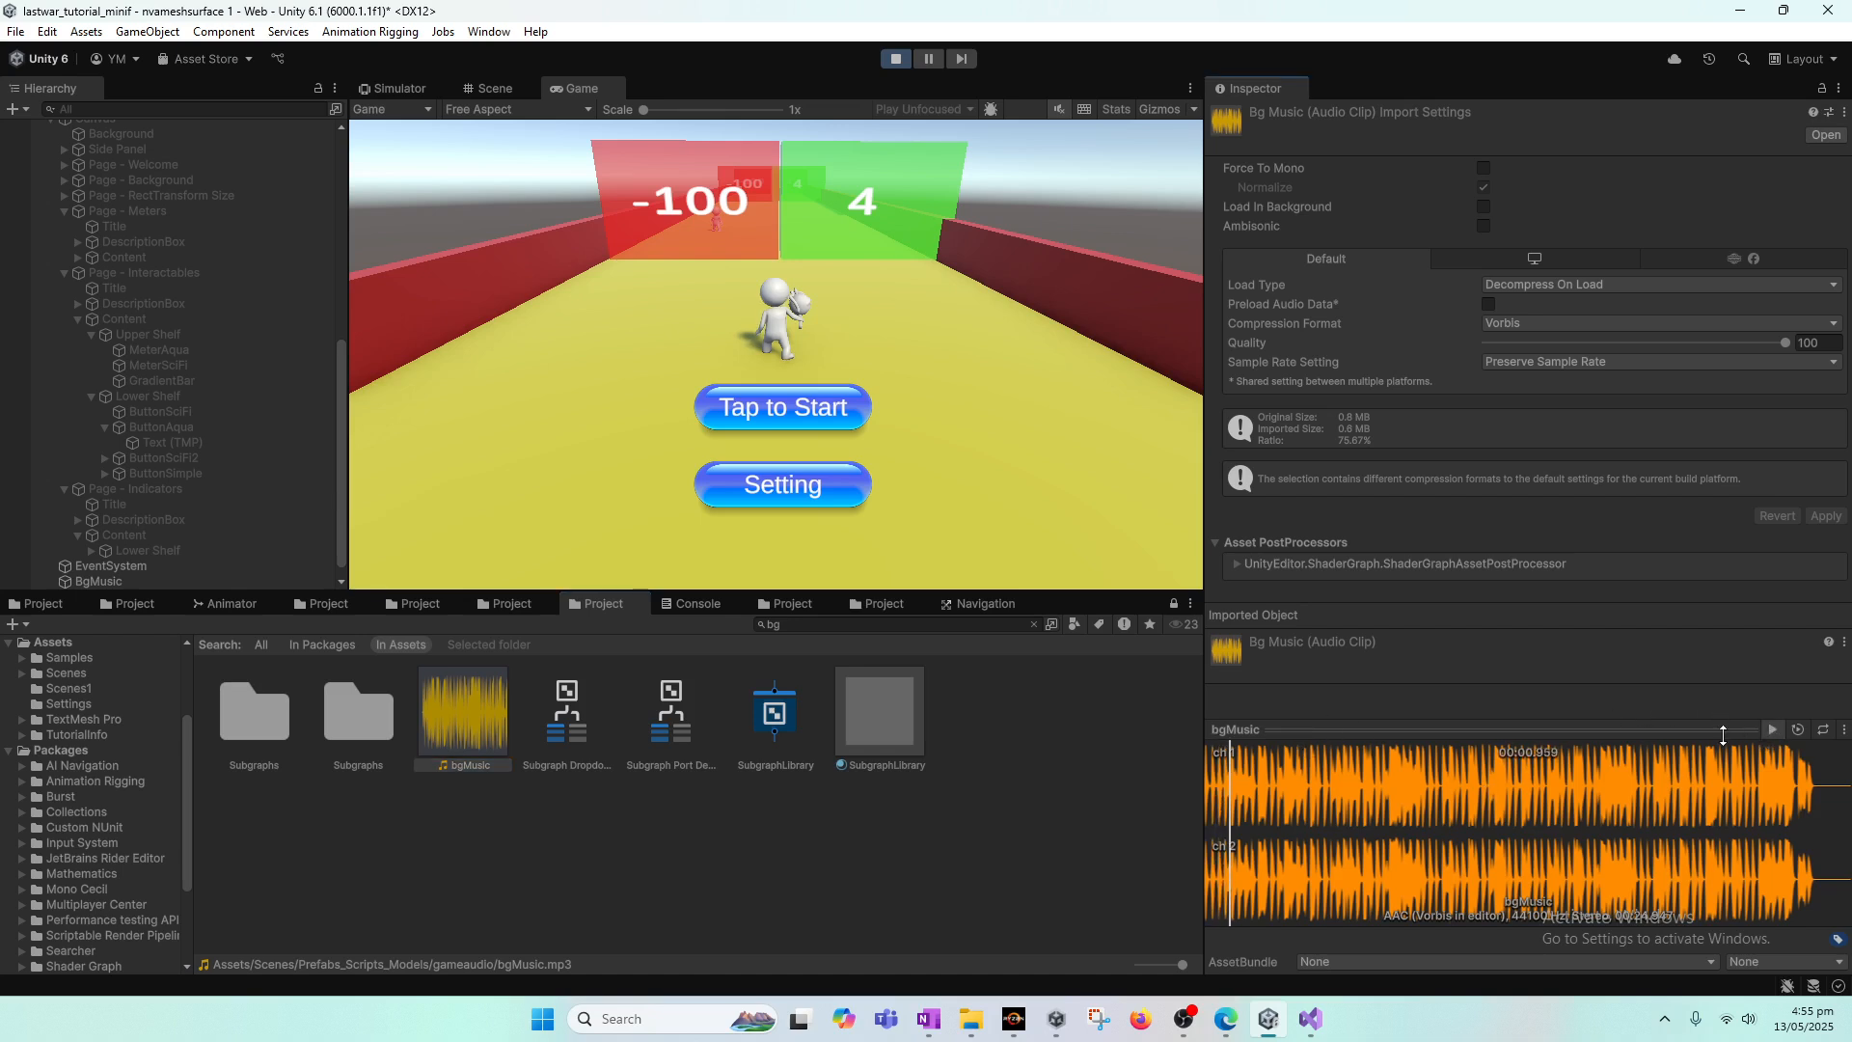
{"action": "left_click", "coordinate": [1775, 729]}
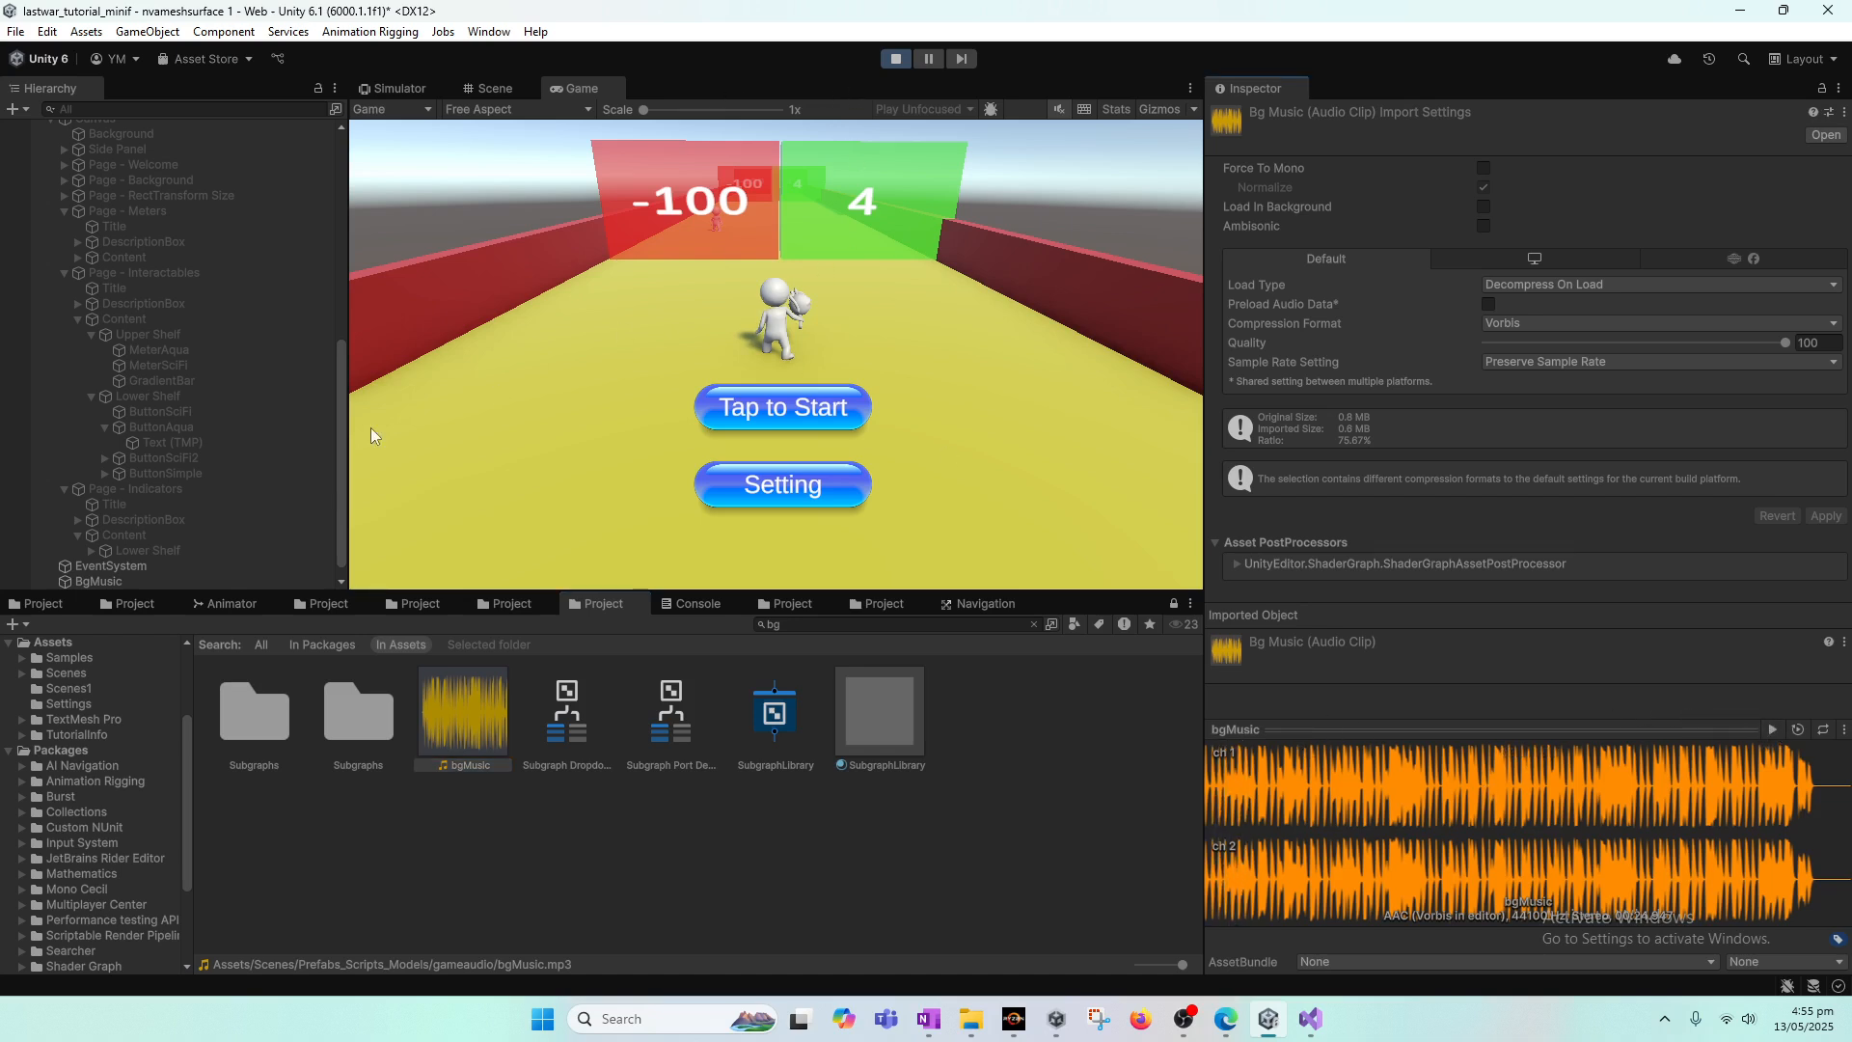
{"action": "left_click", "coordinate": [139, 582]}
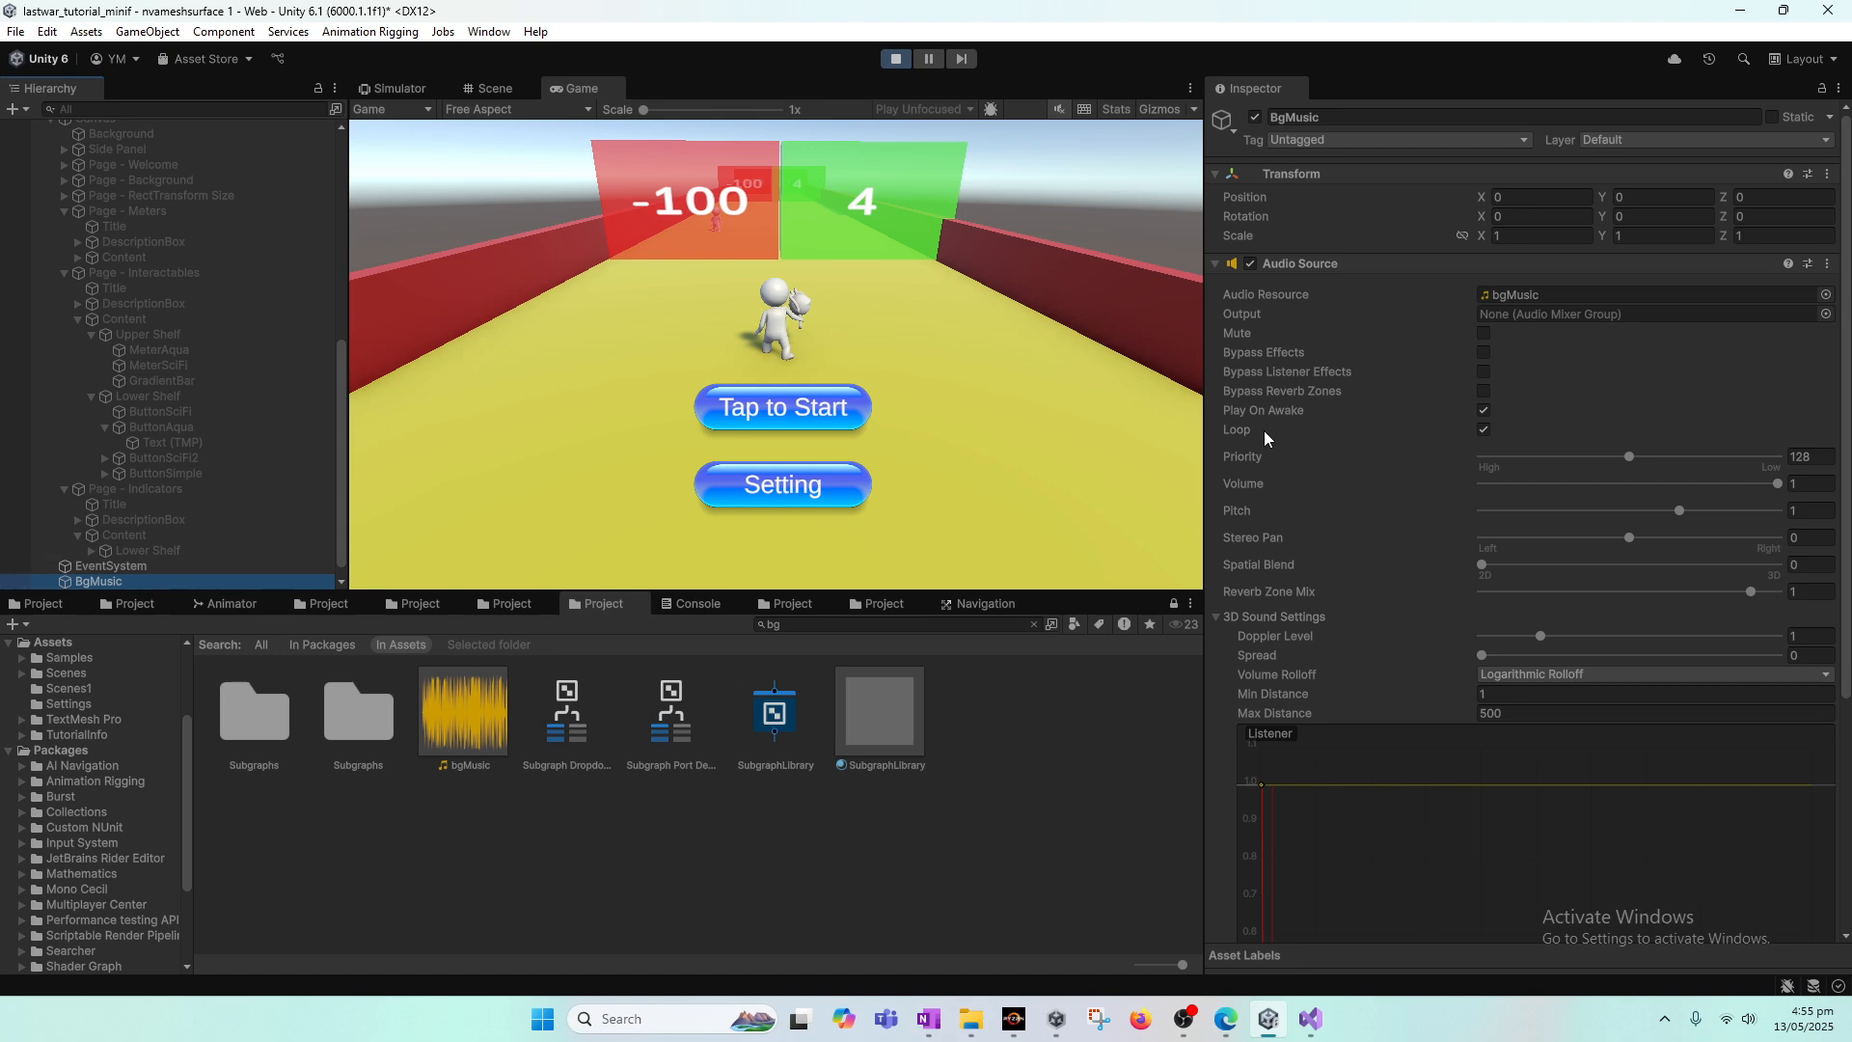
{"action": "left_click", "coordinate": [895, 59]}
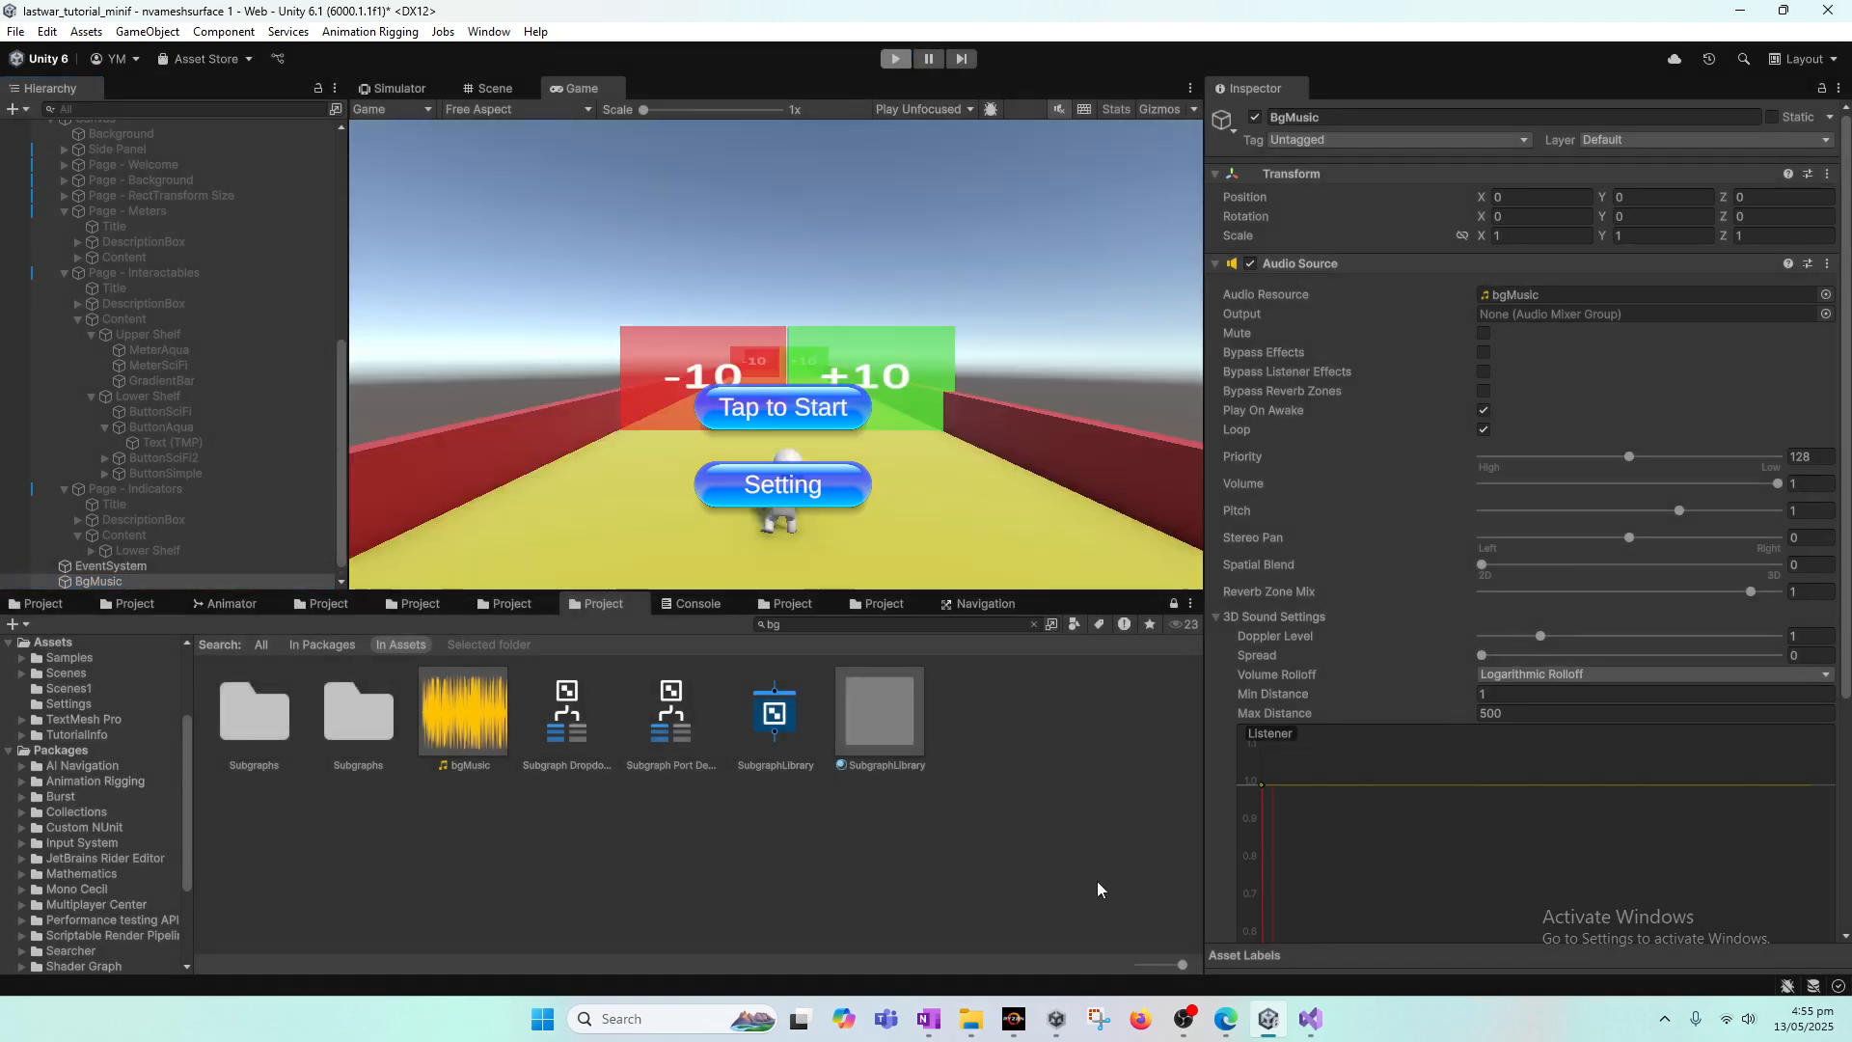
{"action": "mouse_move", "coordinate": [975, 1023]}
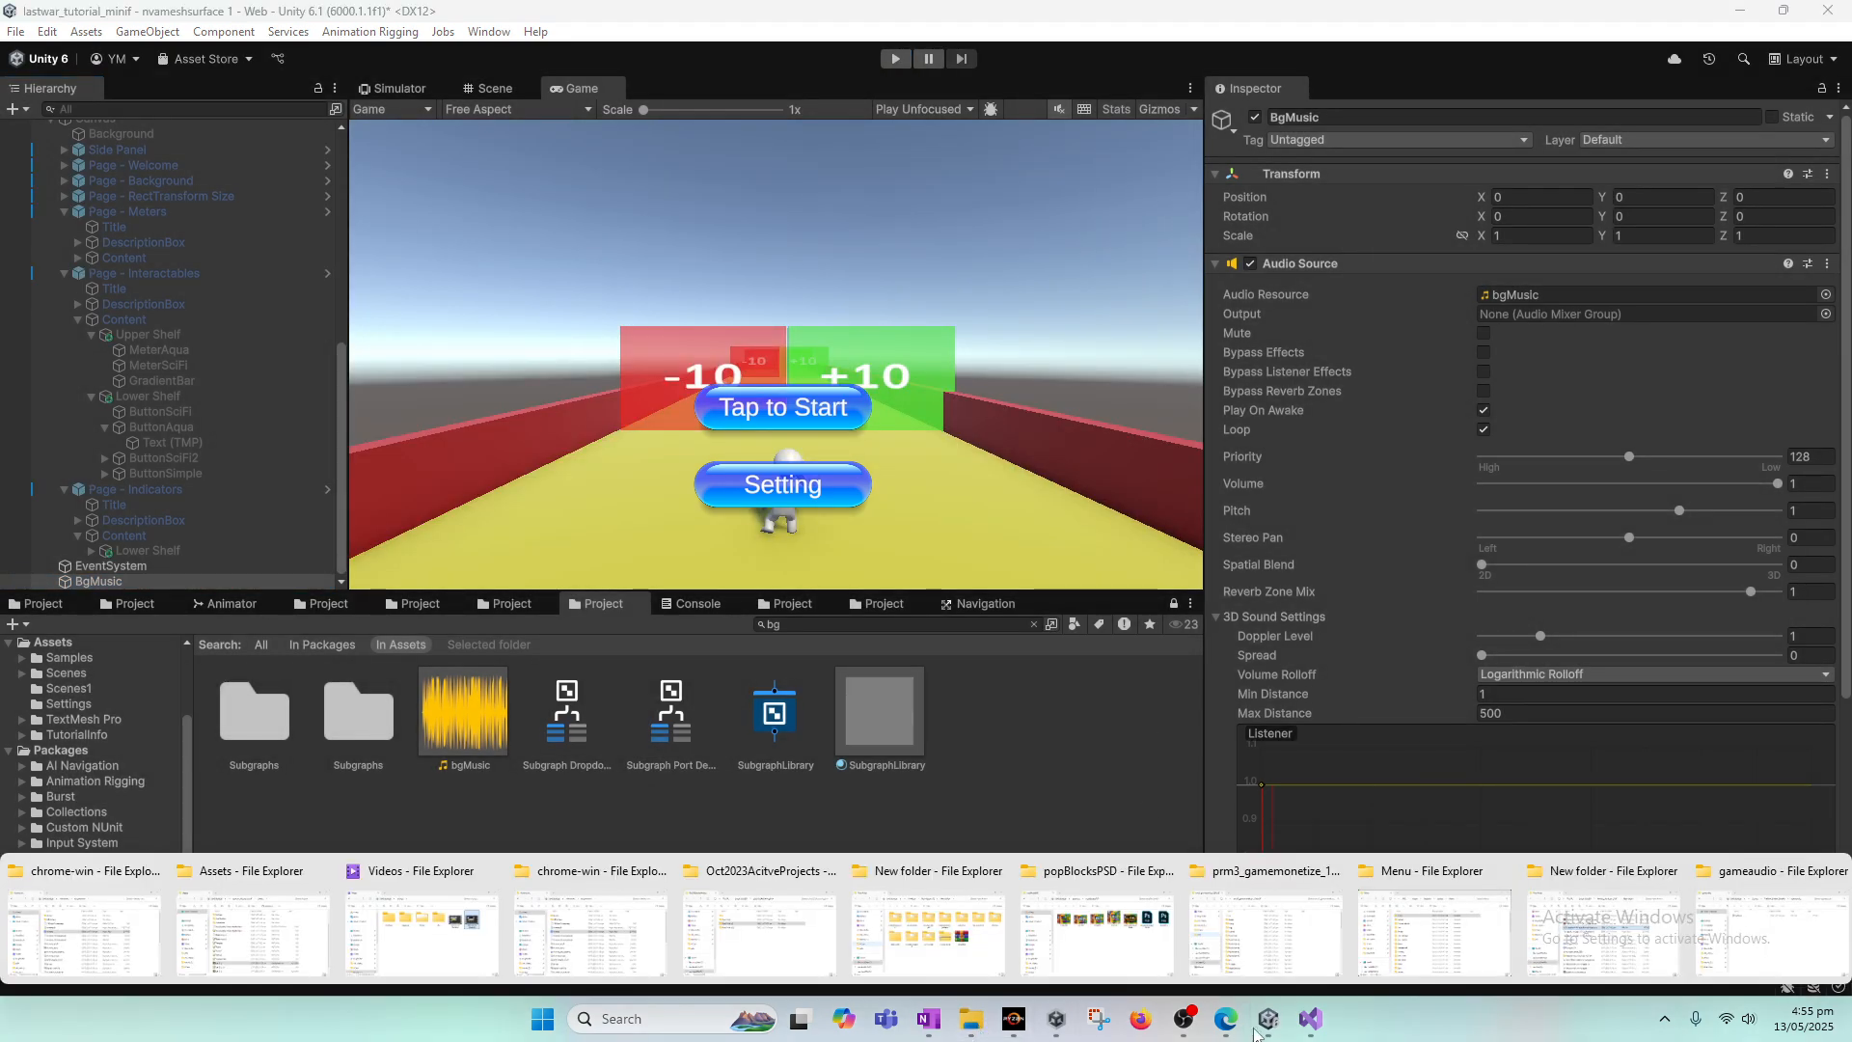